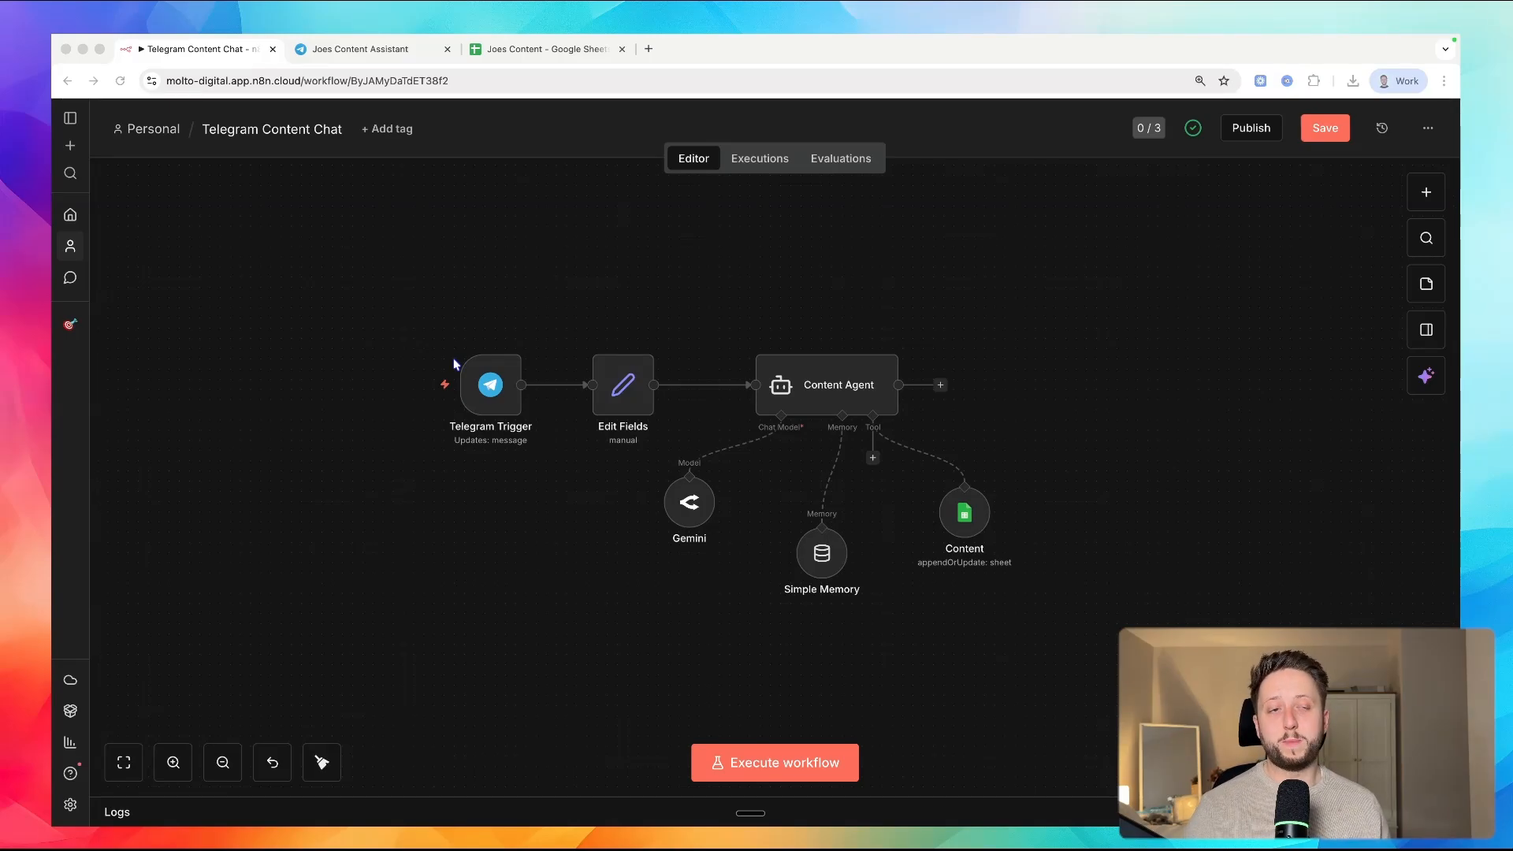
{"action": "scroll", "coordinate": [544, 361], "scroll_direction": "down", "scroll_amount": 2}
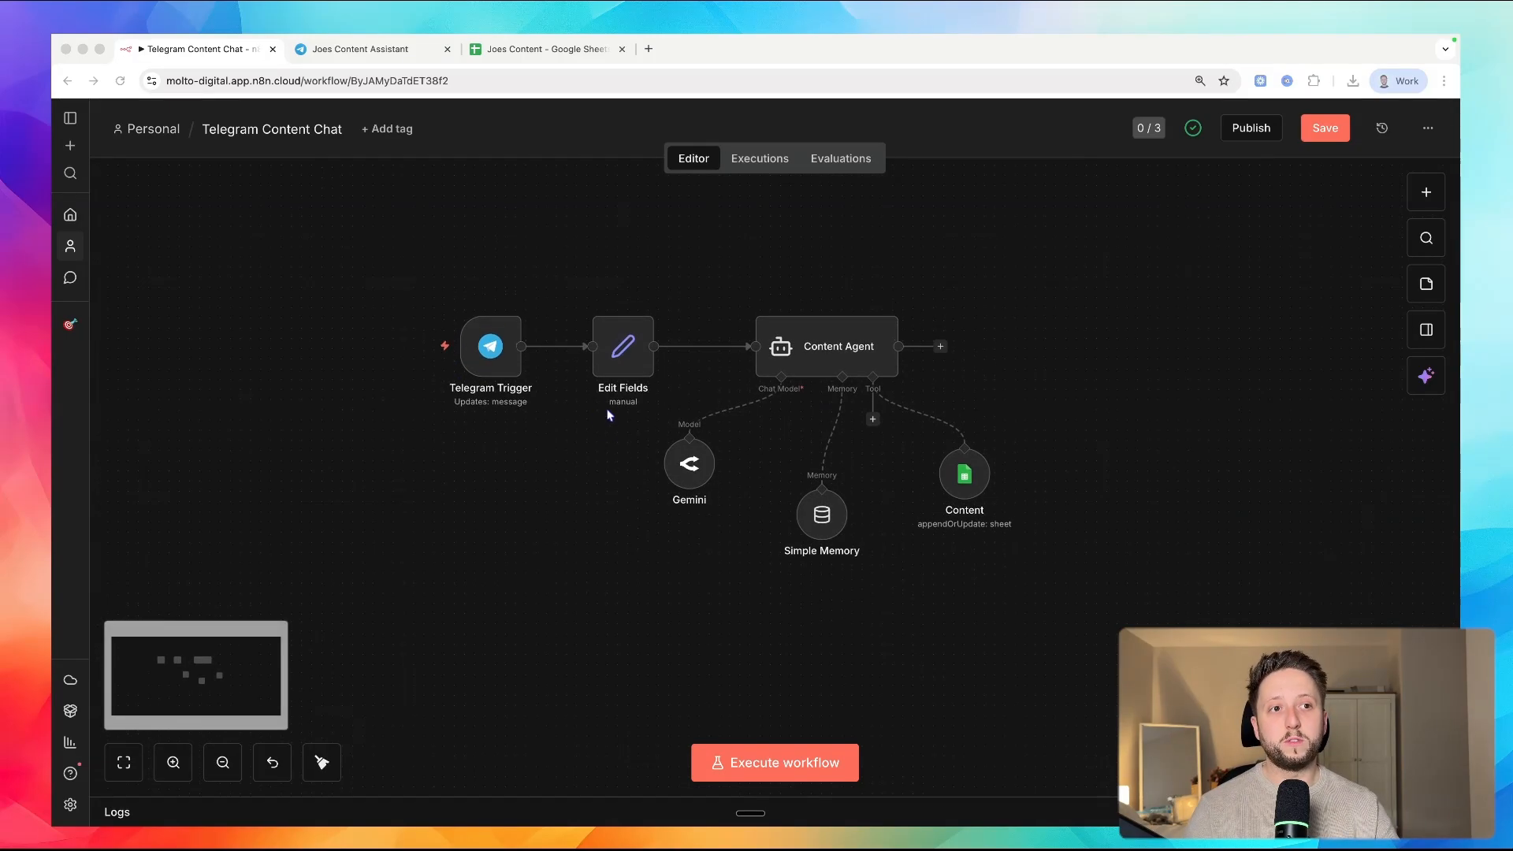
{"action": "scroll", "coordinate": [619, 373], "scroll_direction": "up", "scroll_amount": 1}
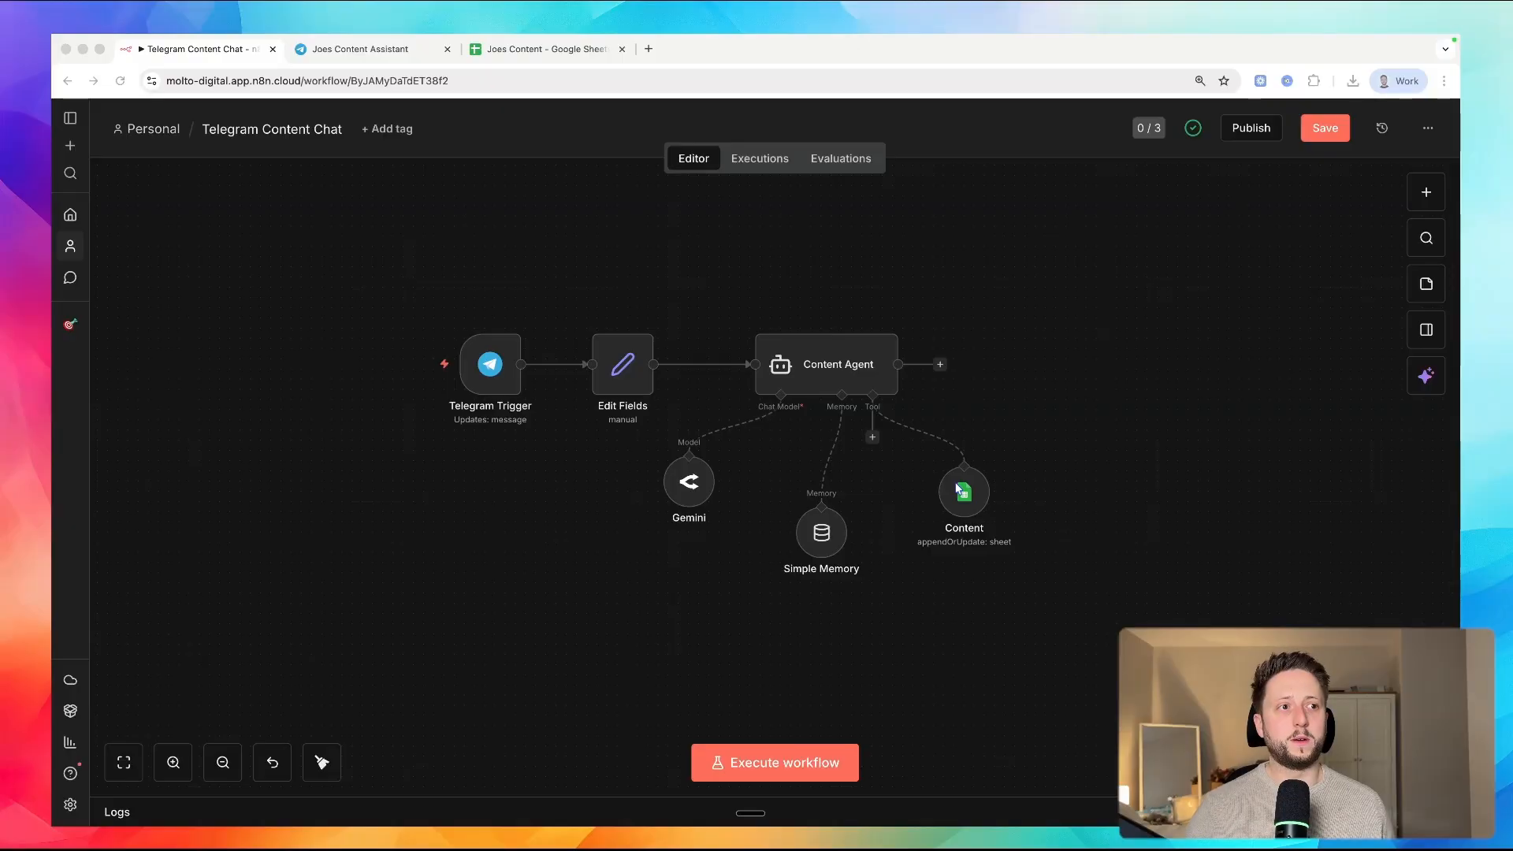
{"action": "scroll", "coordinate": [875, 473], "scroll_direction": "down", "scroll_amount": 2}
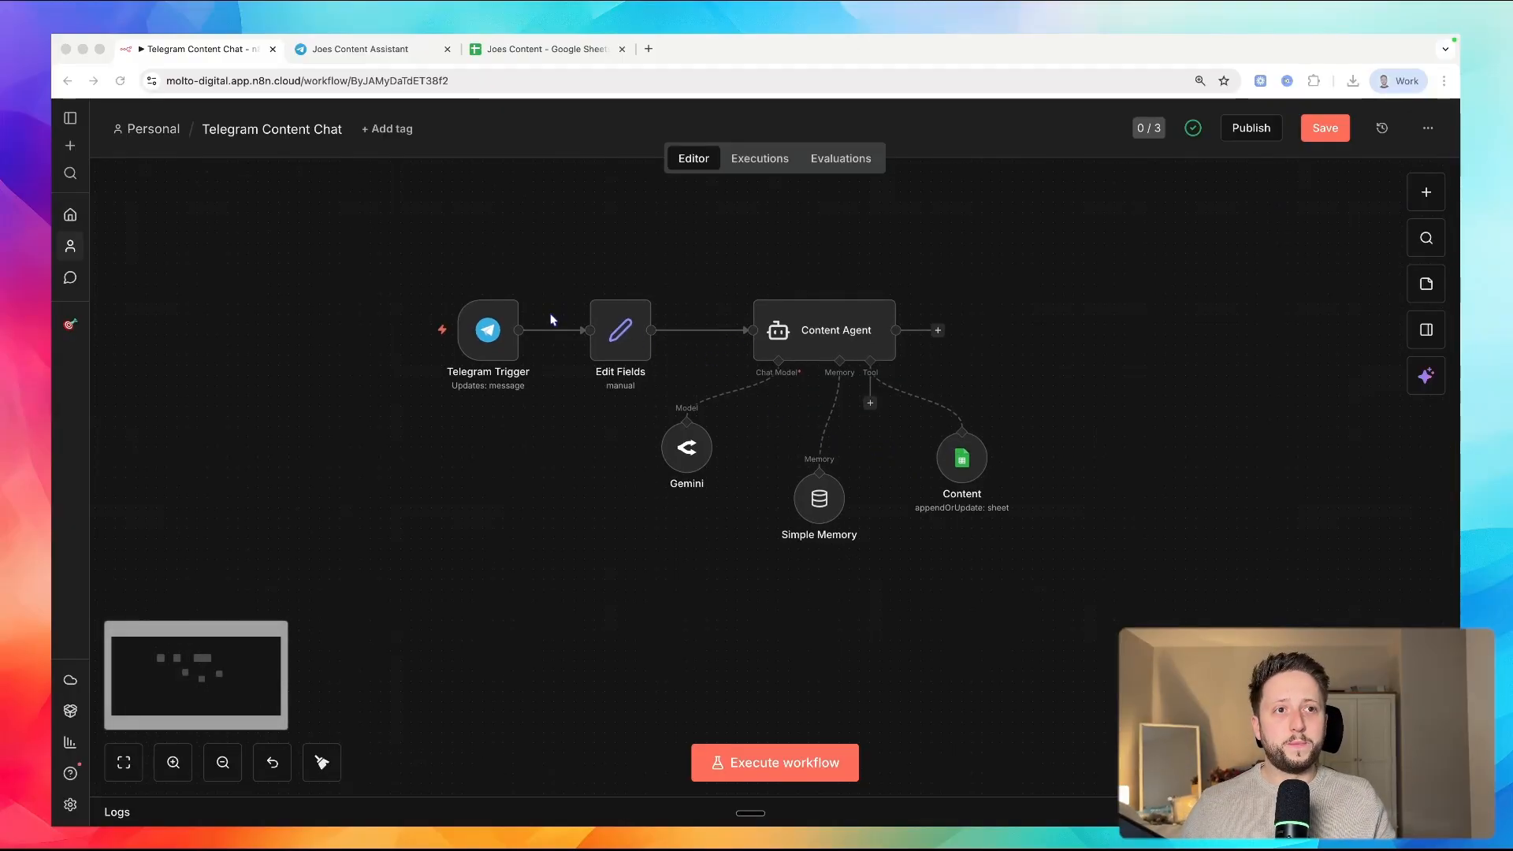
{"action": "scroll", "coordinate": [495, 342], "scroll_direction": "down", "scroll_amount": 1}
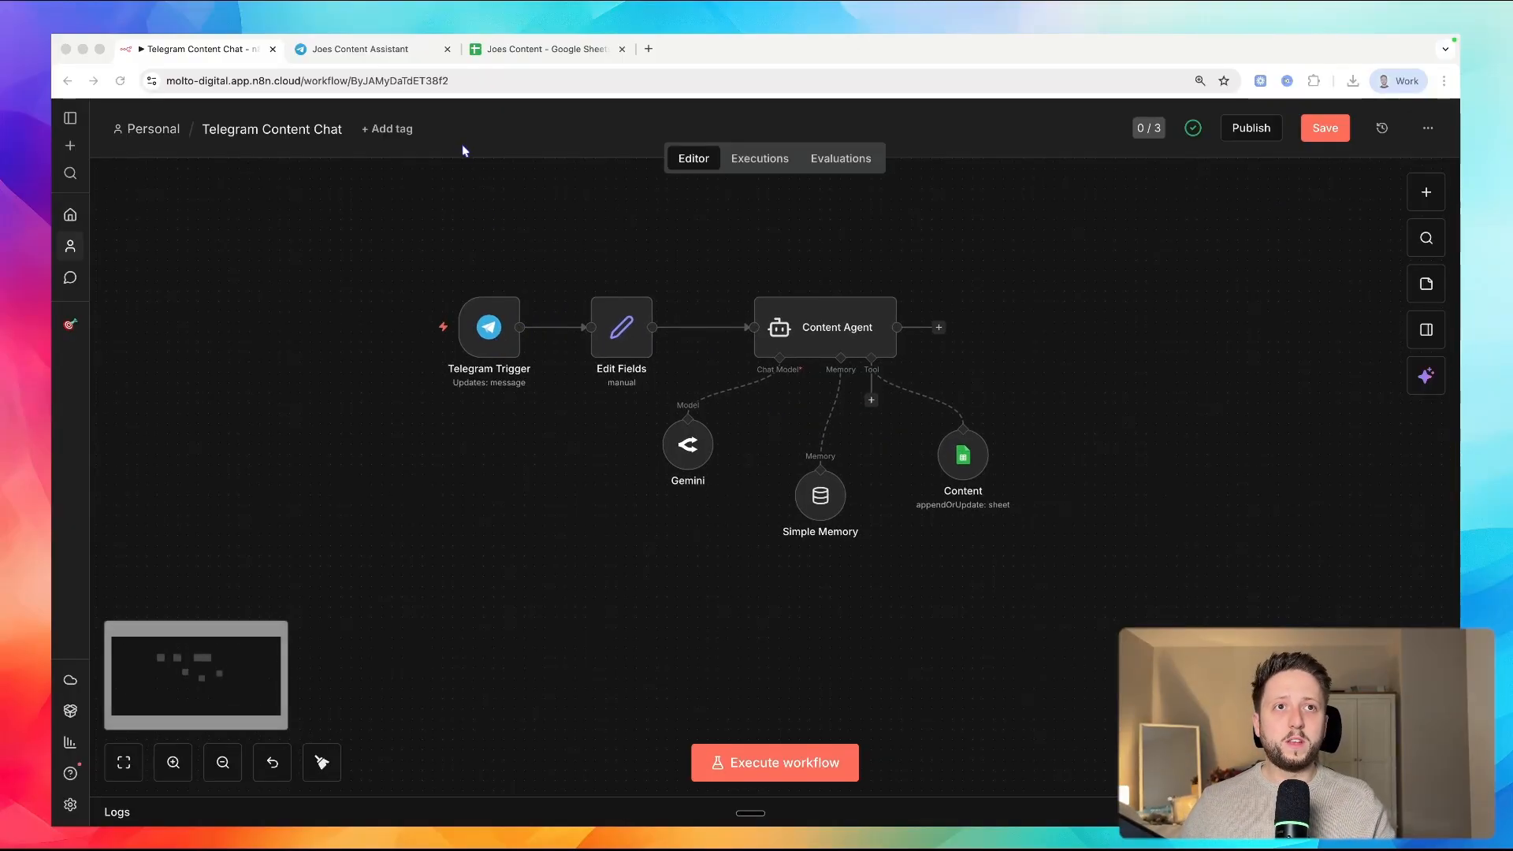
- Switch to the content assistant bot's chat in Telegram and begin a message with "I hate how complex and complicated ai agents are being sold as,"
{"action": "left_click", "coordinate": [384, 50]}
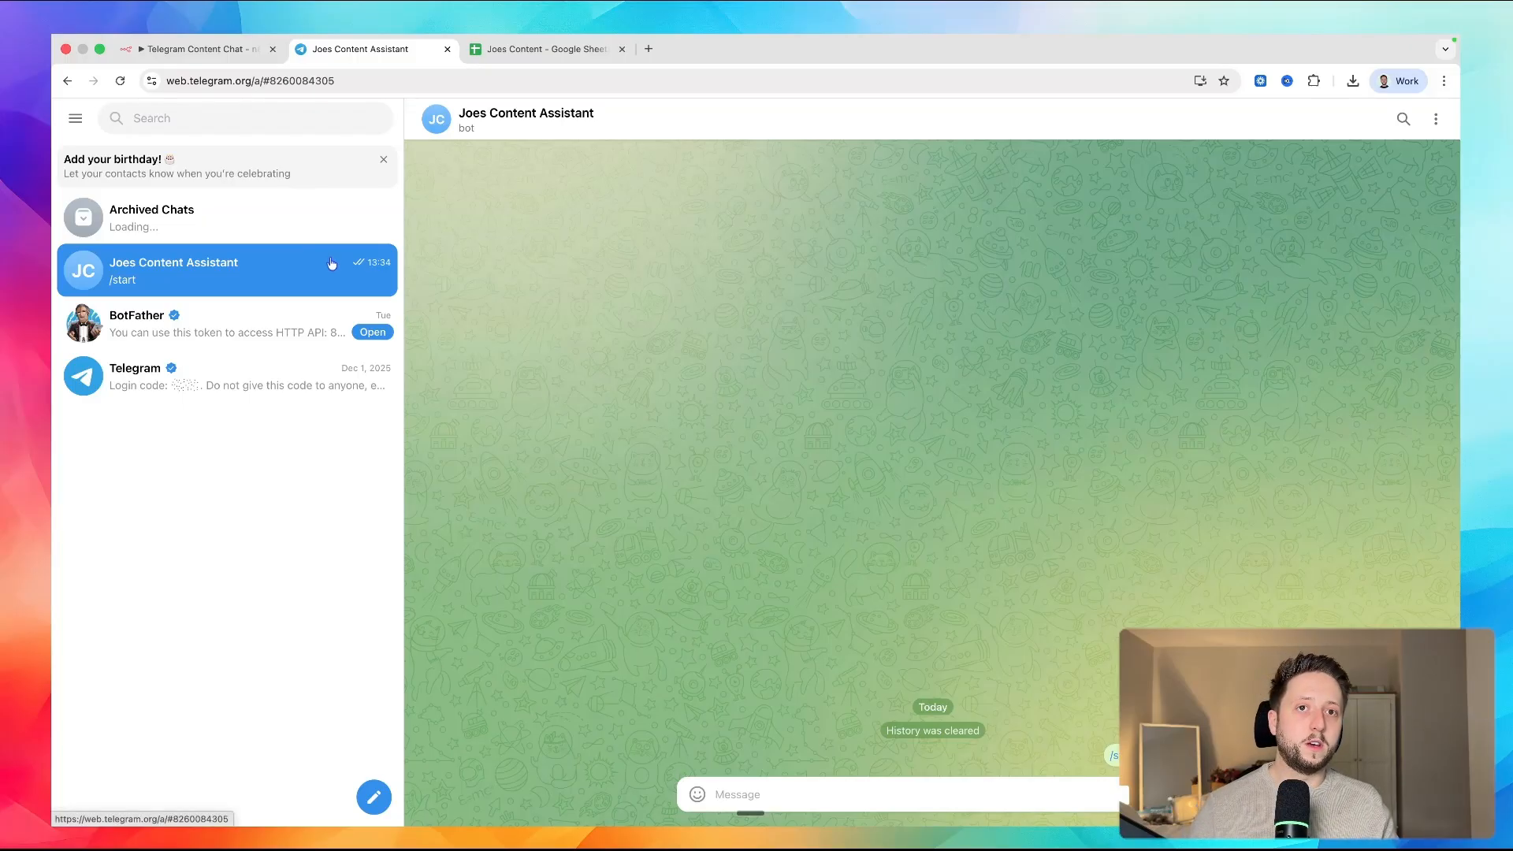
{"action": "left_click", "coordinate": [848, 797]}
{"action": "type", "text": ",y"}
{"action": "key", "text": "BackSpace"}
{"action": "key", "text": "BackSpace"}
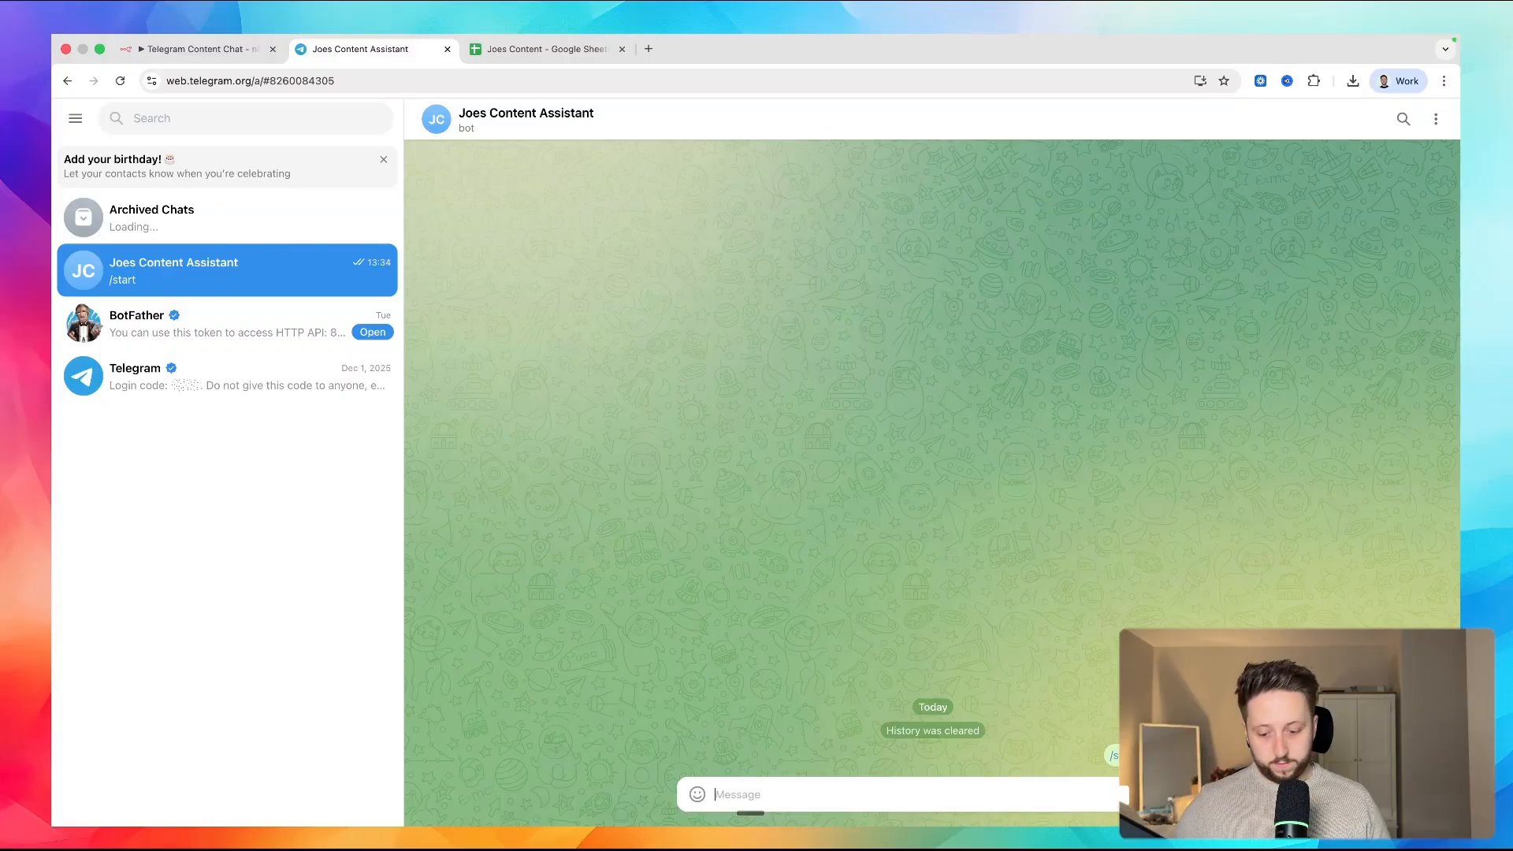
{"action": "type", "text": "I"}
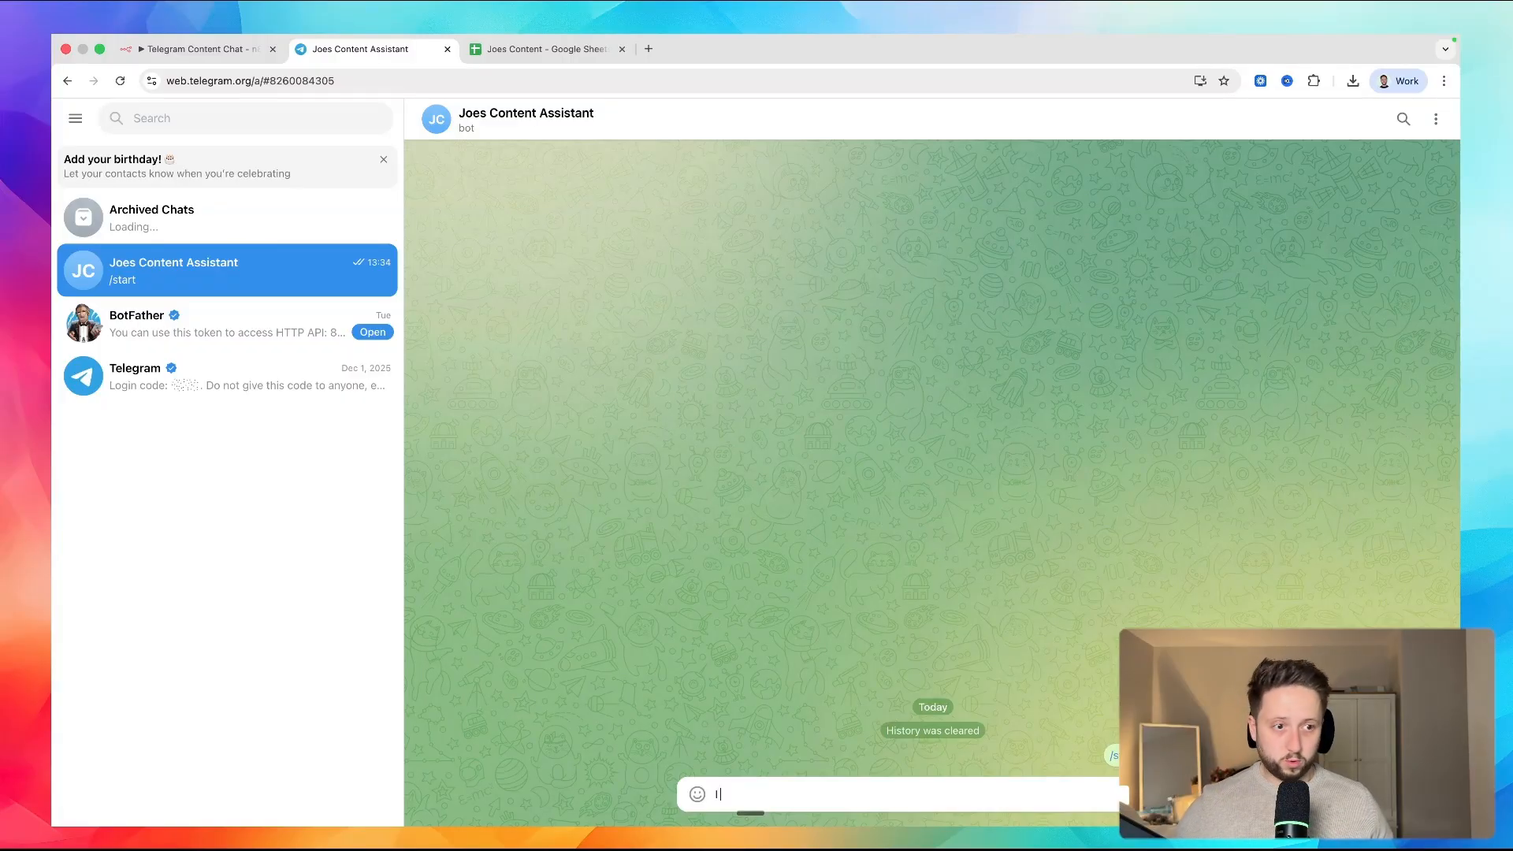
{"action": "type", "text": " hate "}
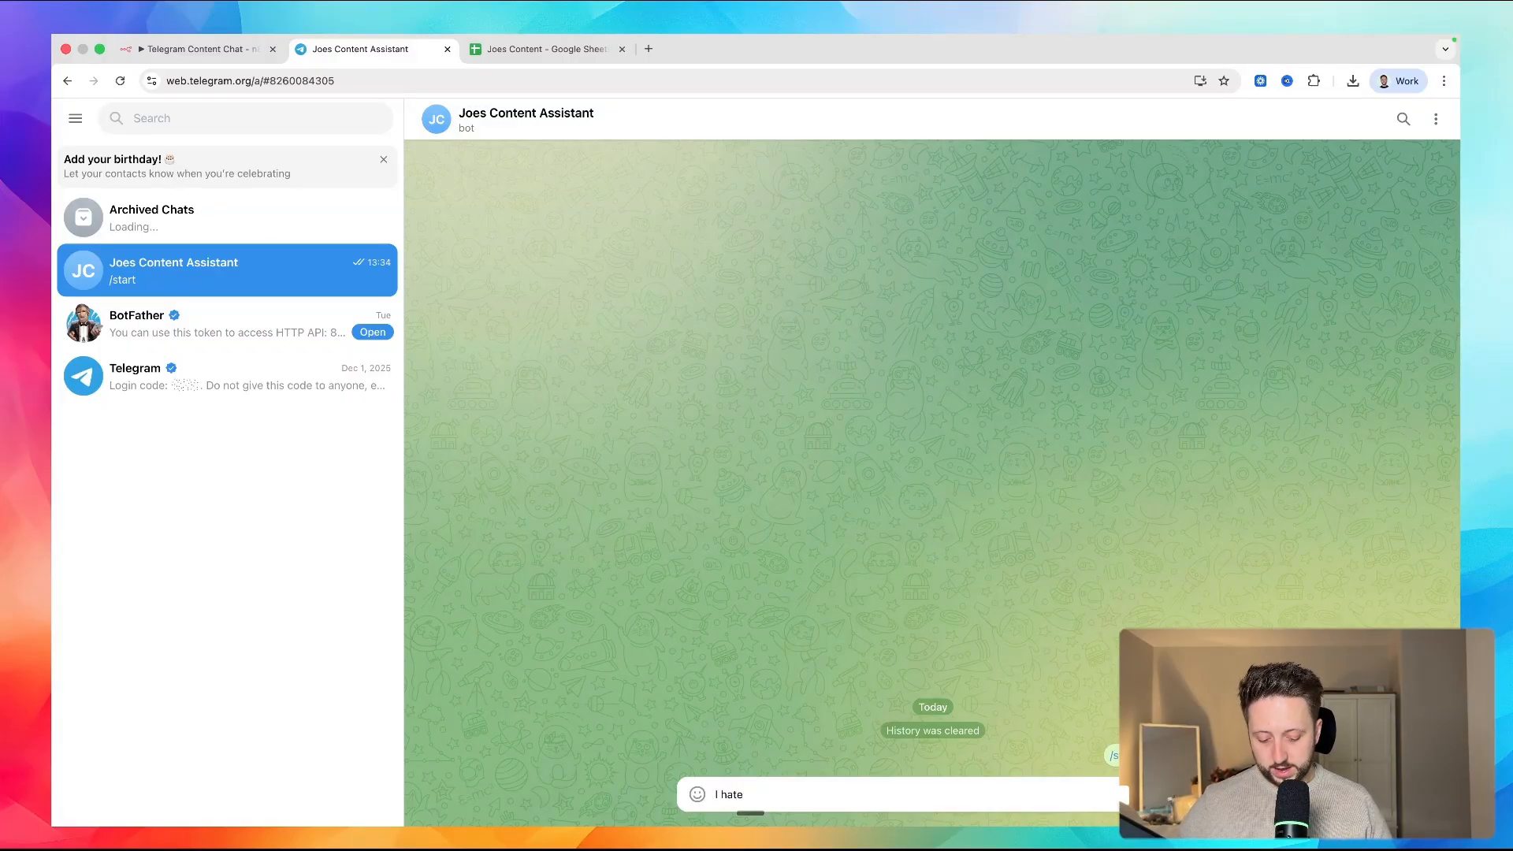
{"action": "type", "text": "how "}
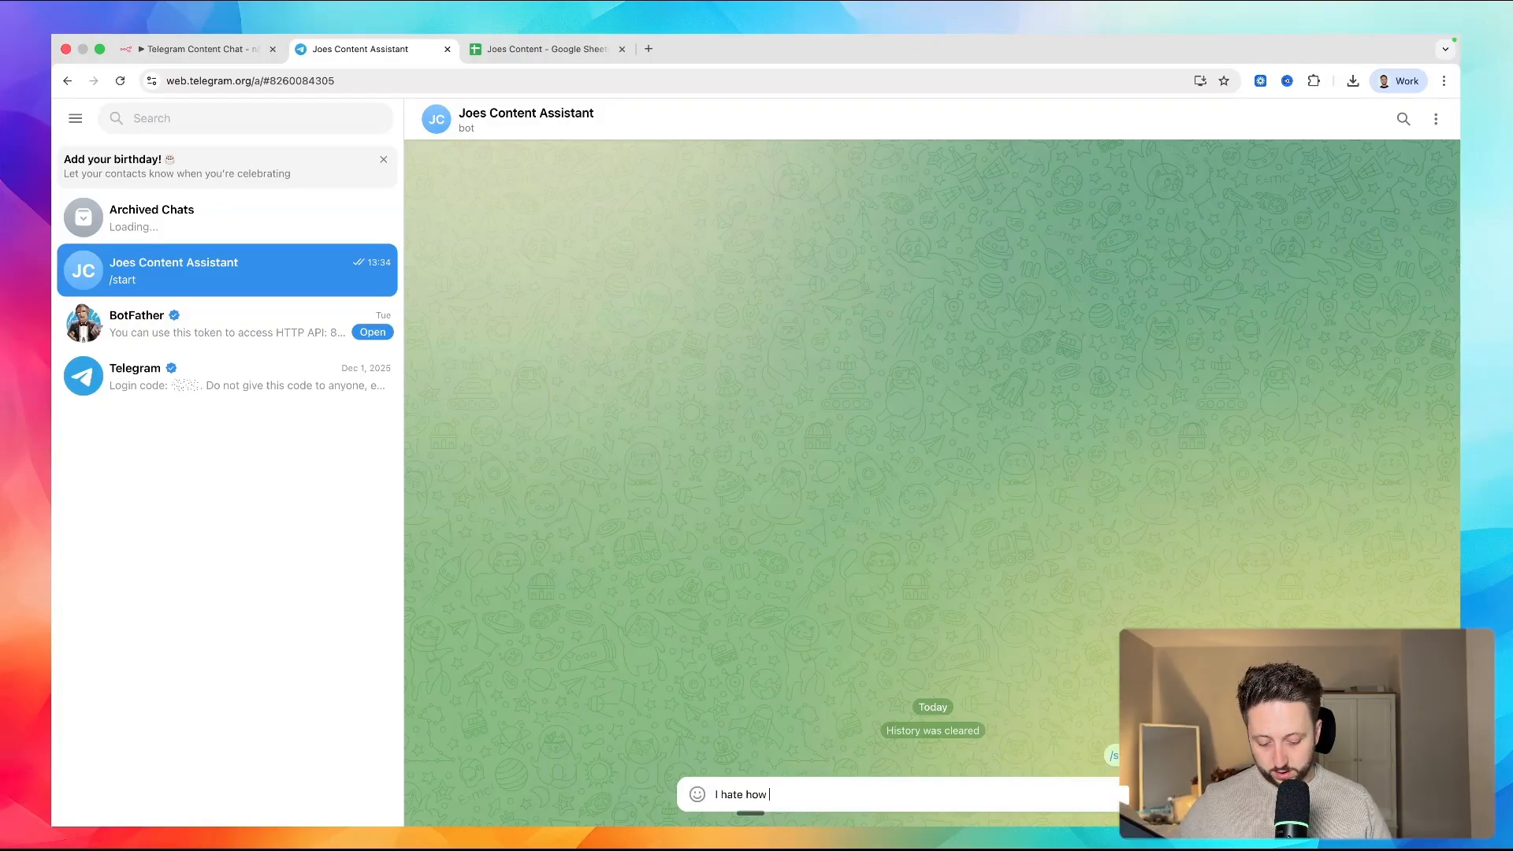
{"action": "type", "text": "complex"}
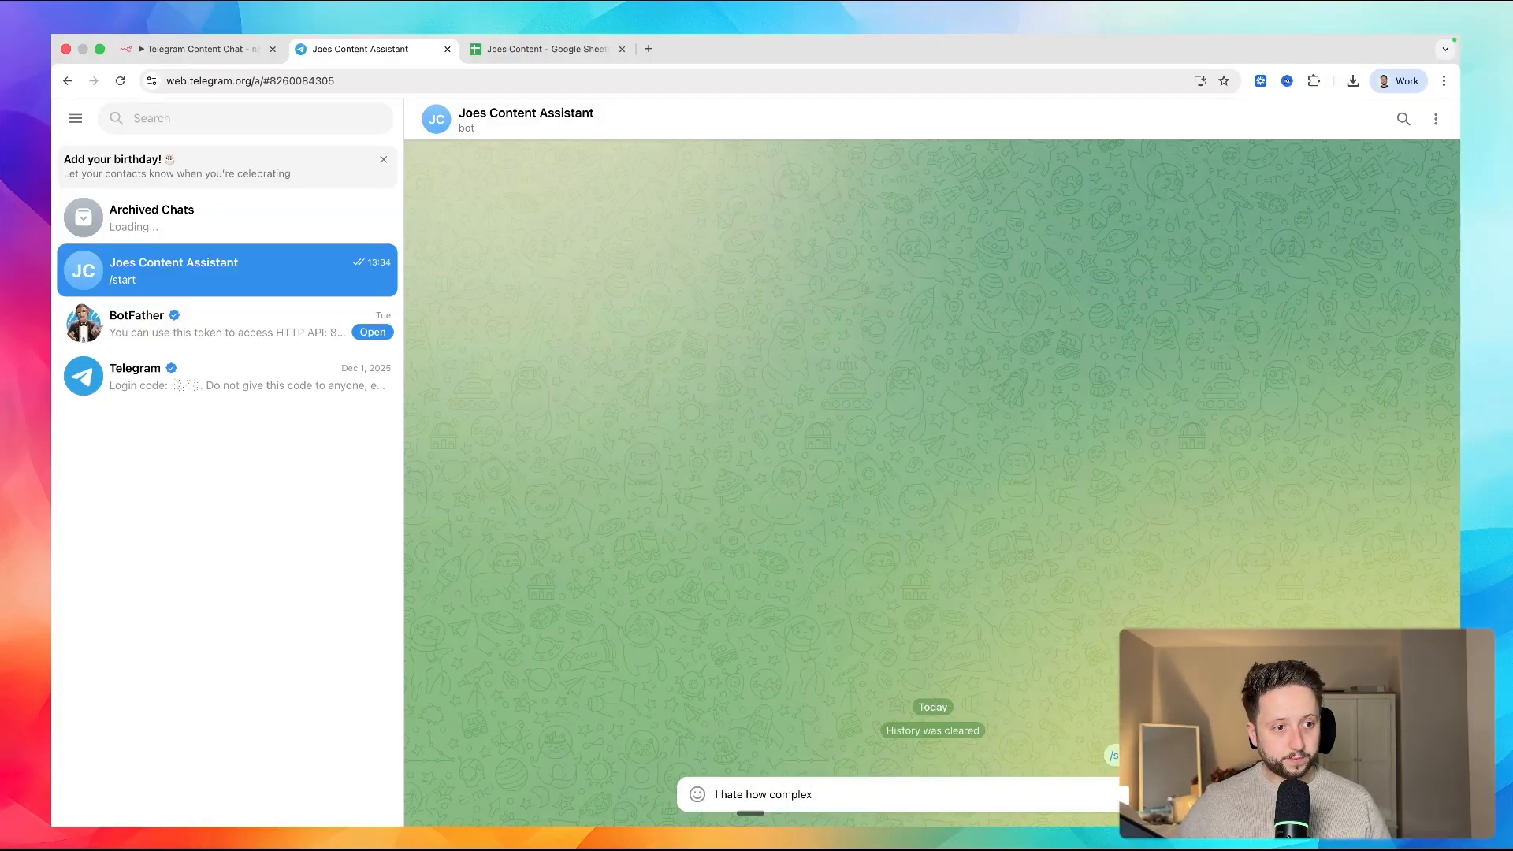
{"action": "type", "text": " and complic"}
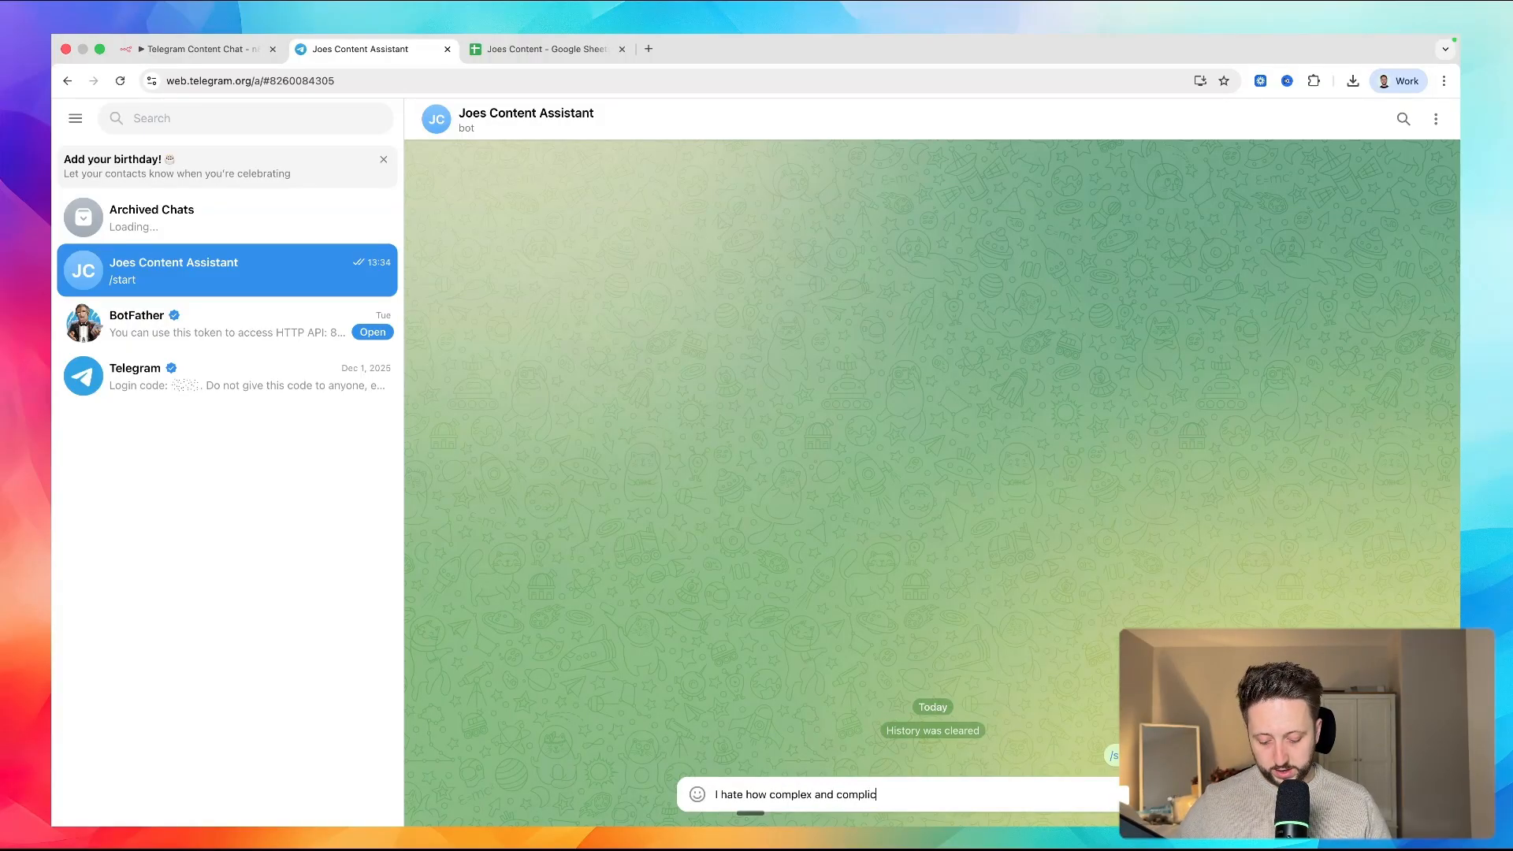
{"action": "type", "text": "ated ai ahent"}
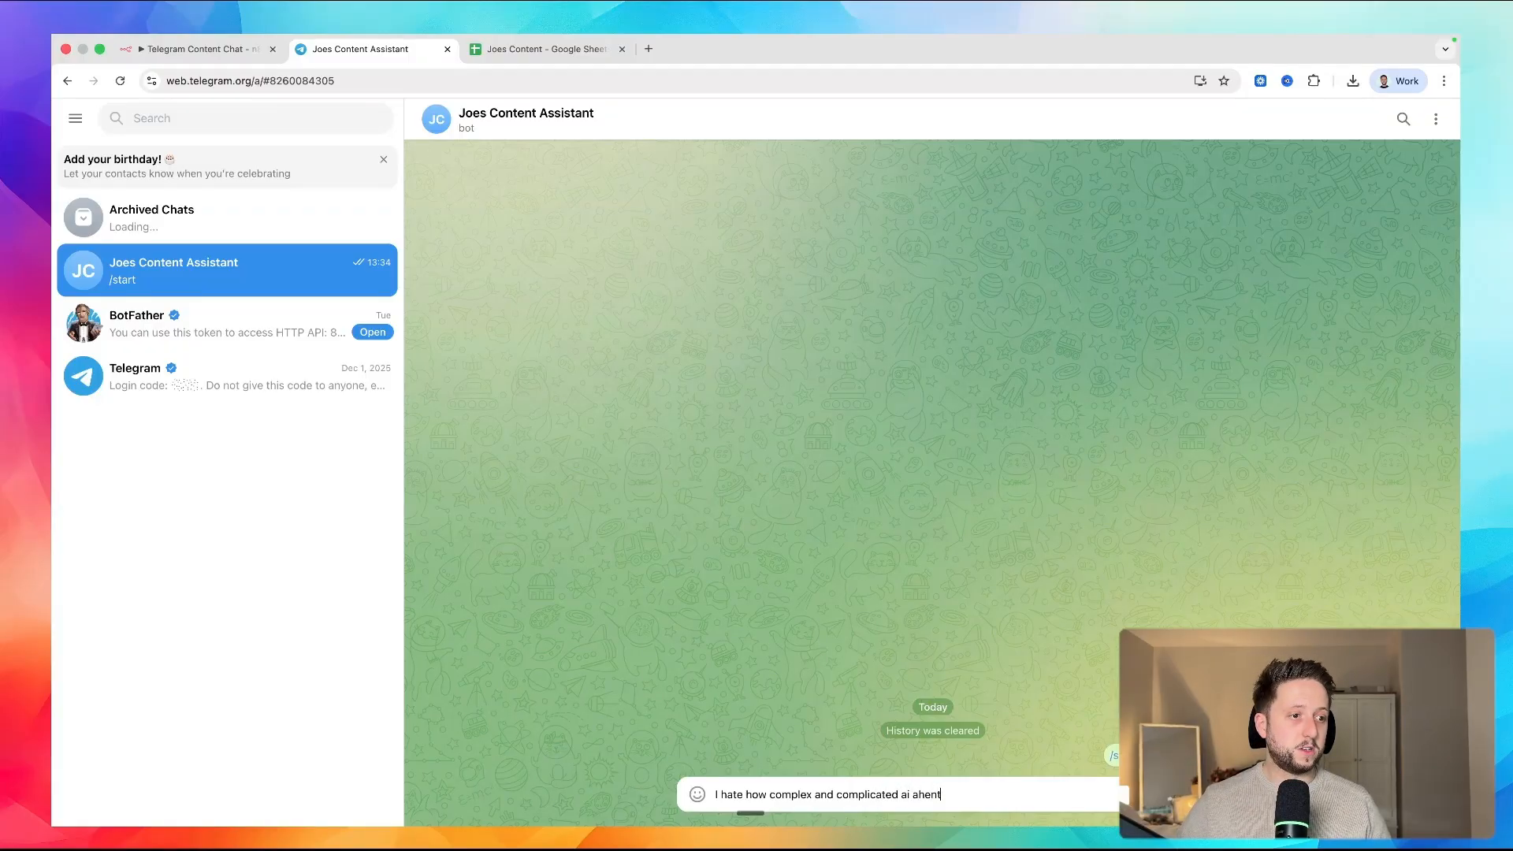
{"action": "key", "text": "BackSpace"}
{"action": "key", "text": "BackSpace"}
{"action": "key", "text": "BackSpace"}
{"action": "key", "text": "BackSpace"}
{"action": "type", "text": "gents r"}
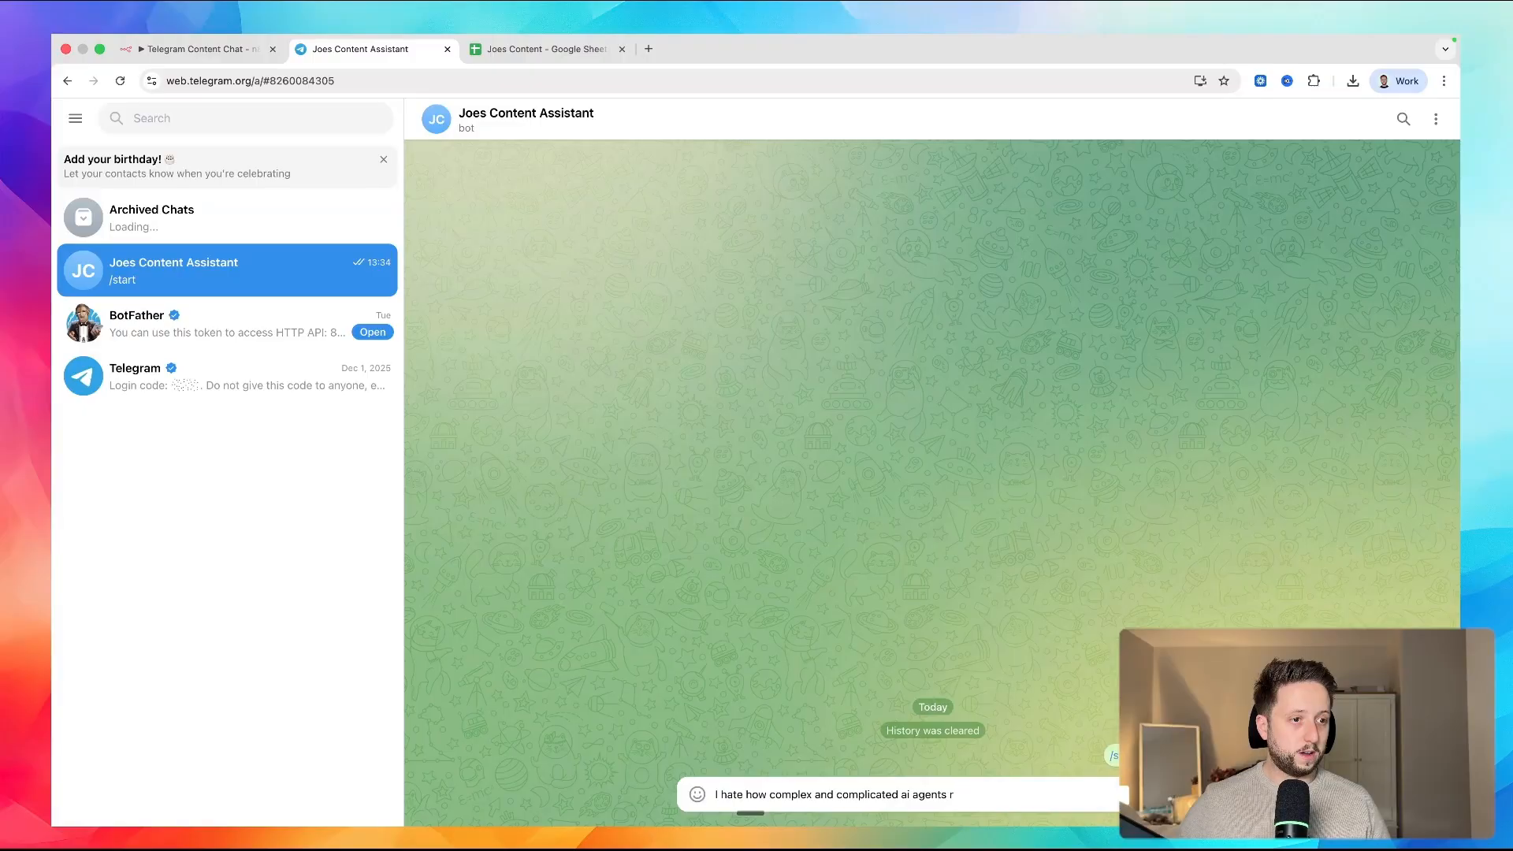
{"action": "type", "text": "e are being "}
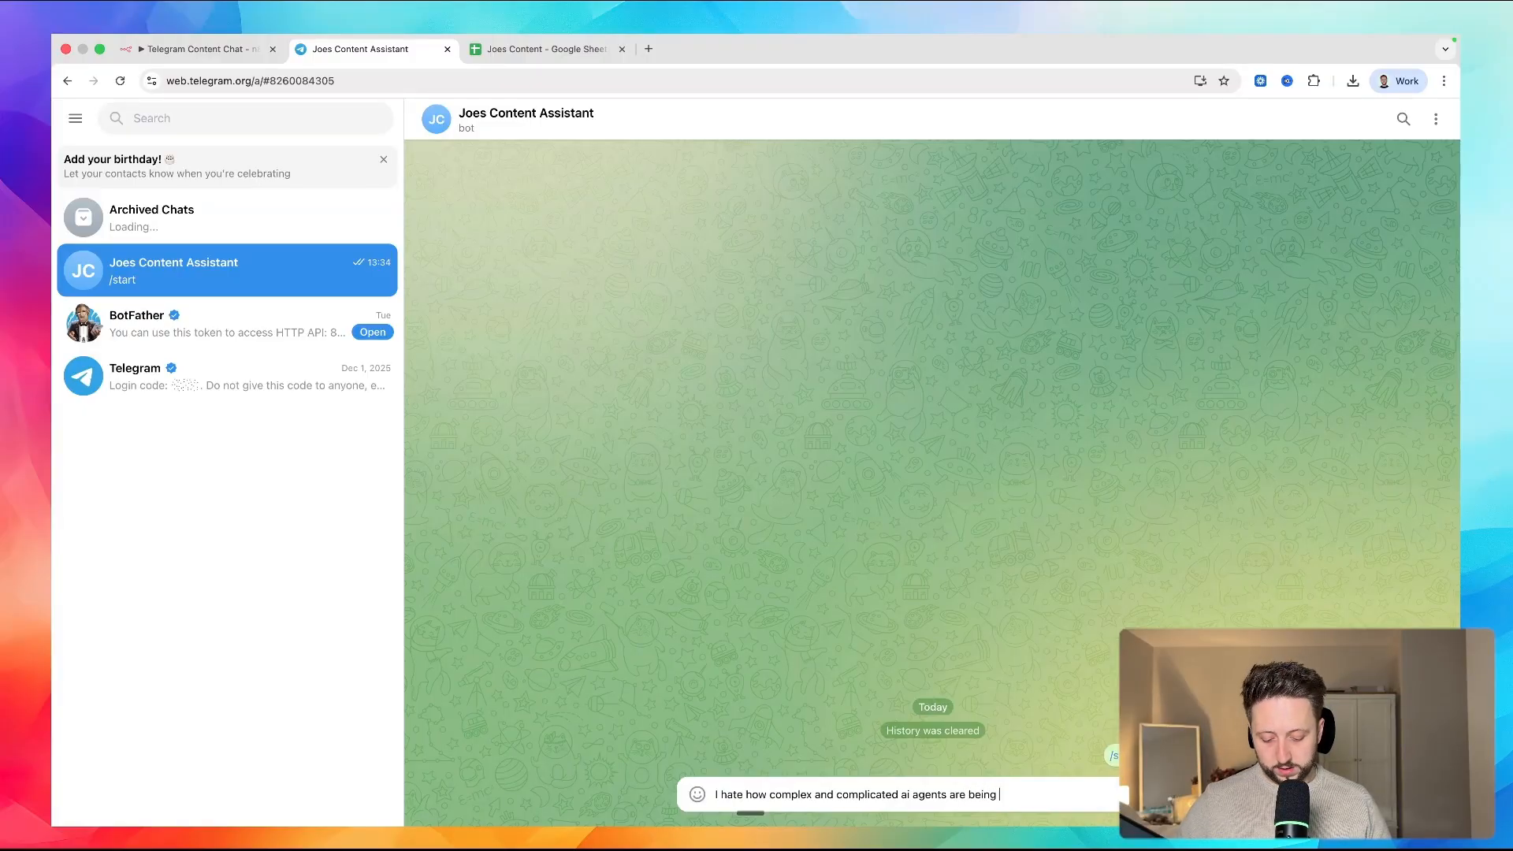
{"action": "type", "text": "sold as, "}
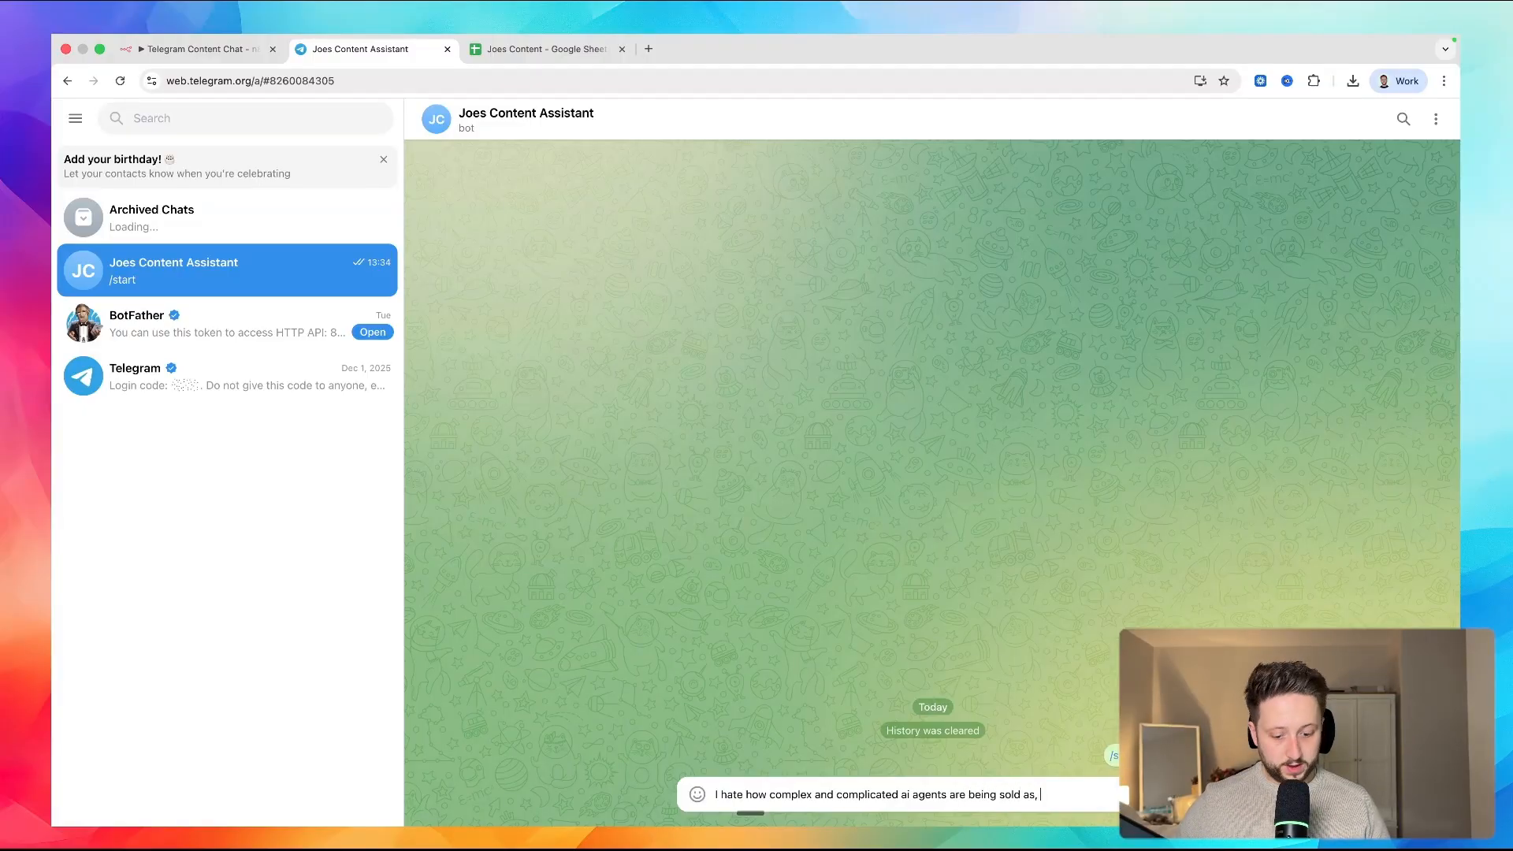
- Complete the message with "anyone can build them with the technology available" and send it to the bot
{"action": "type", "text": "anyone"}
{"action": "key", "text": "BackSpace"}
{"action": "key", "text": "BackSpace"}
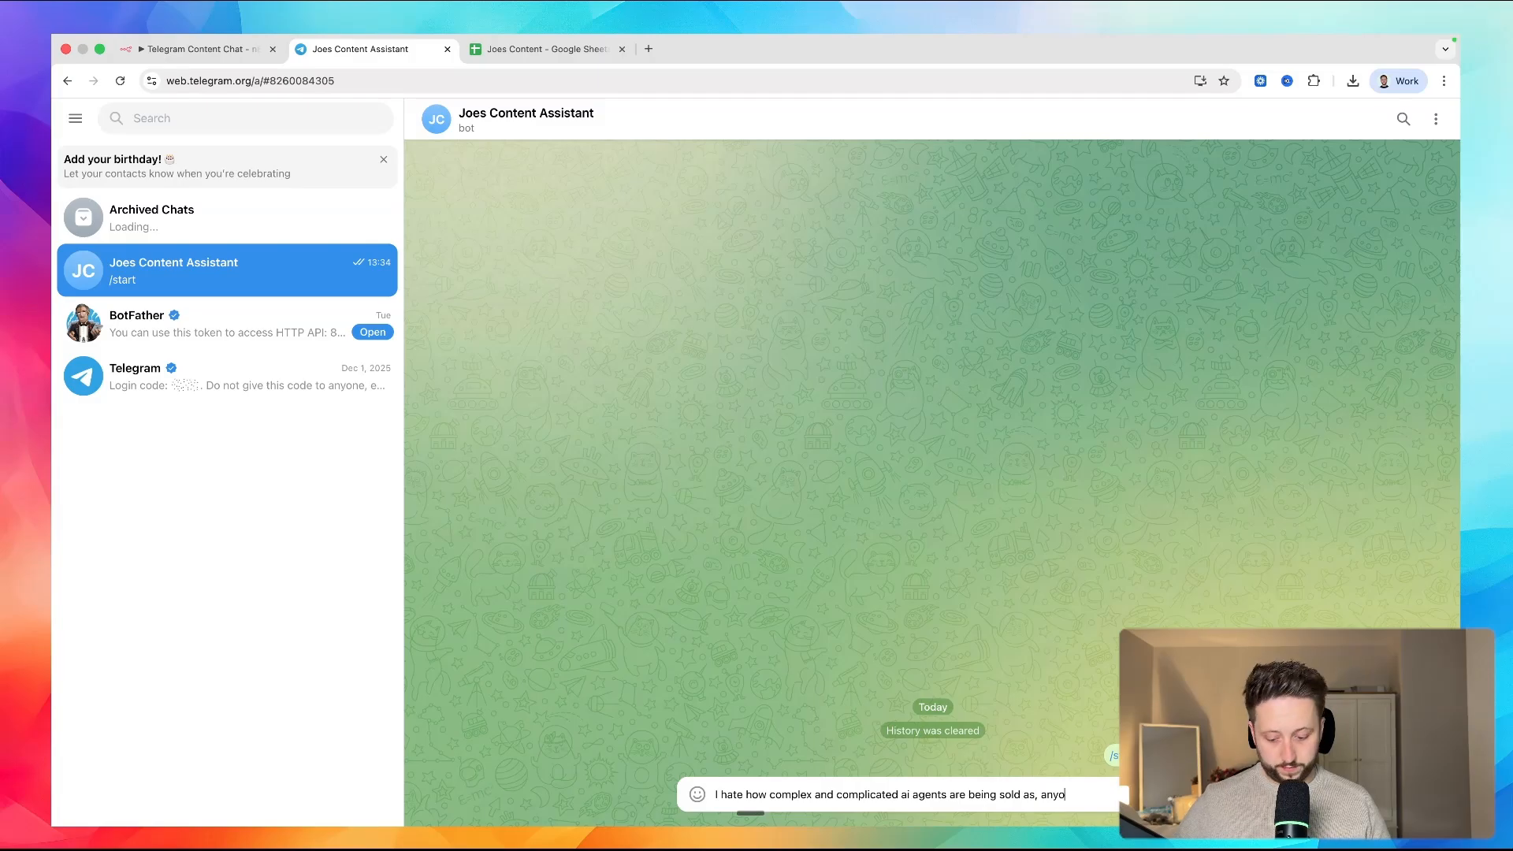
{"action": "type", "text": "ne can build them "}
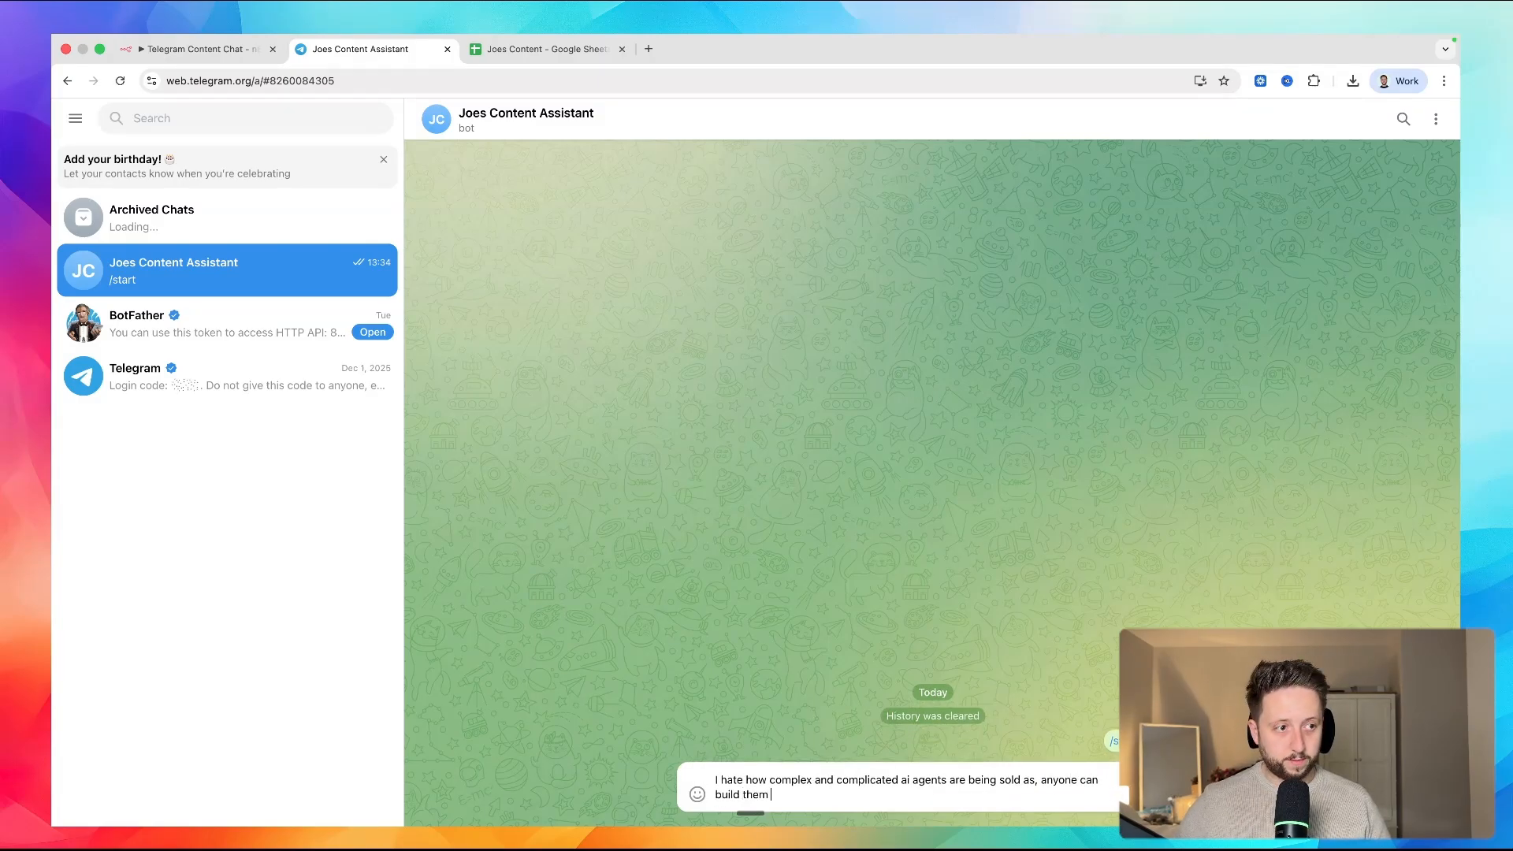
{"action": "type", "text": "with"}
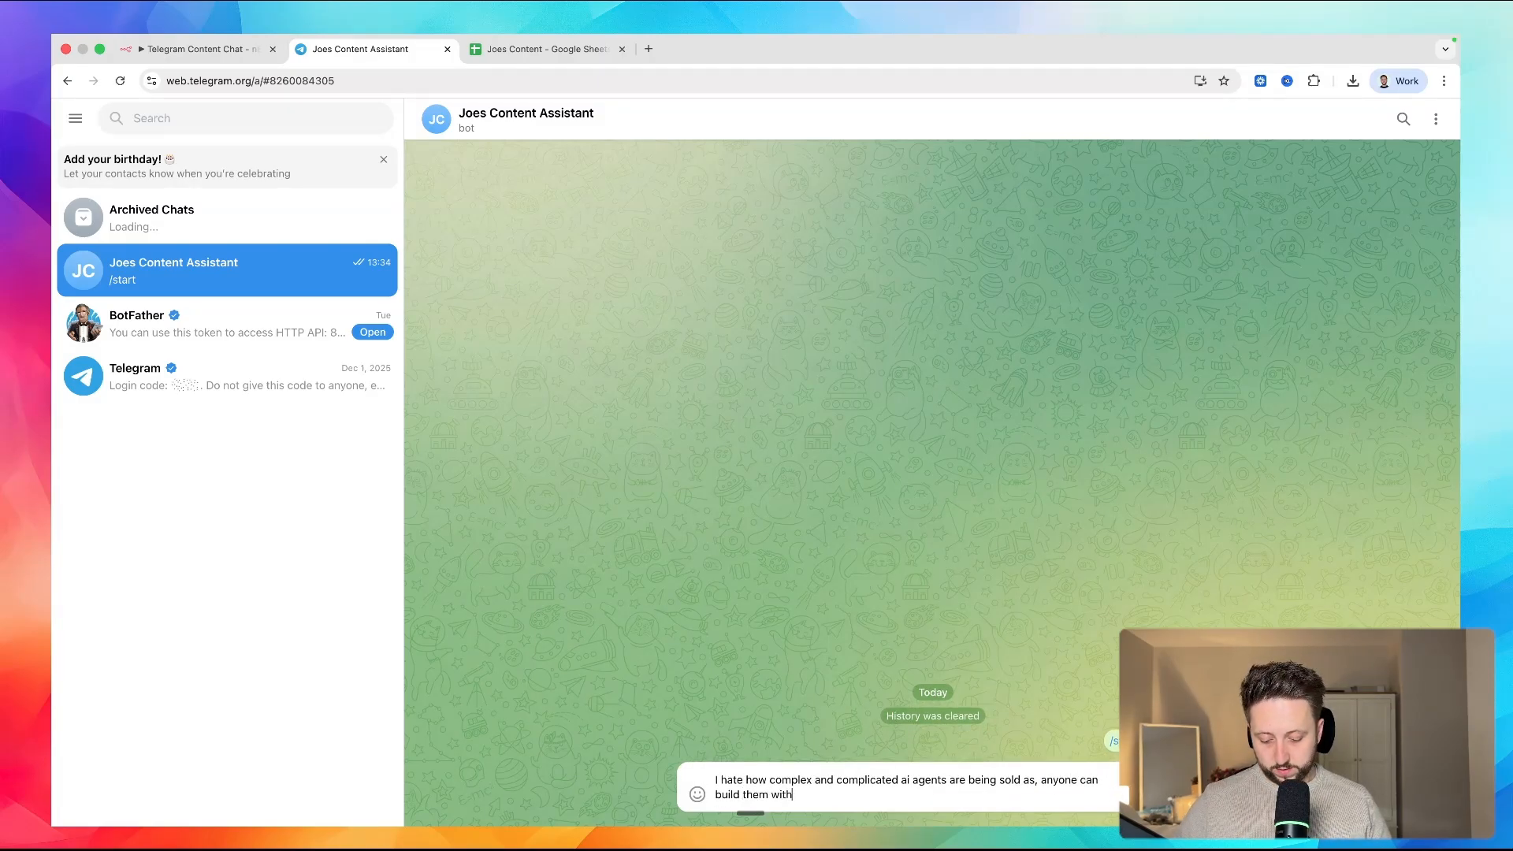
{"action": "type", "text": " the technology avvilable"}
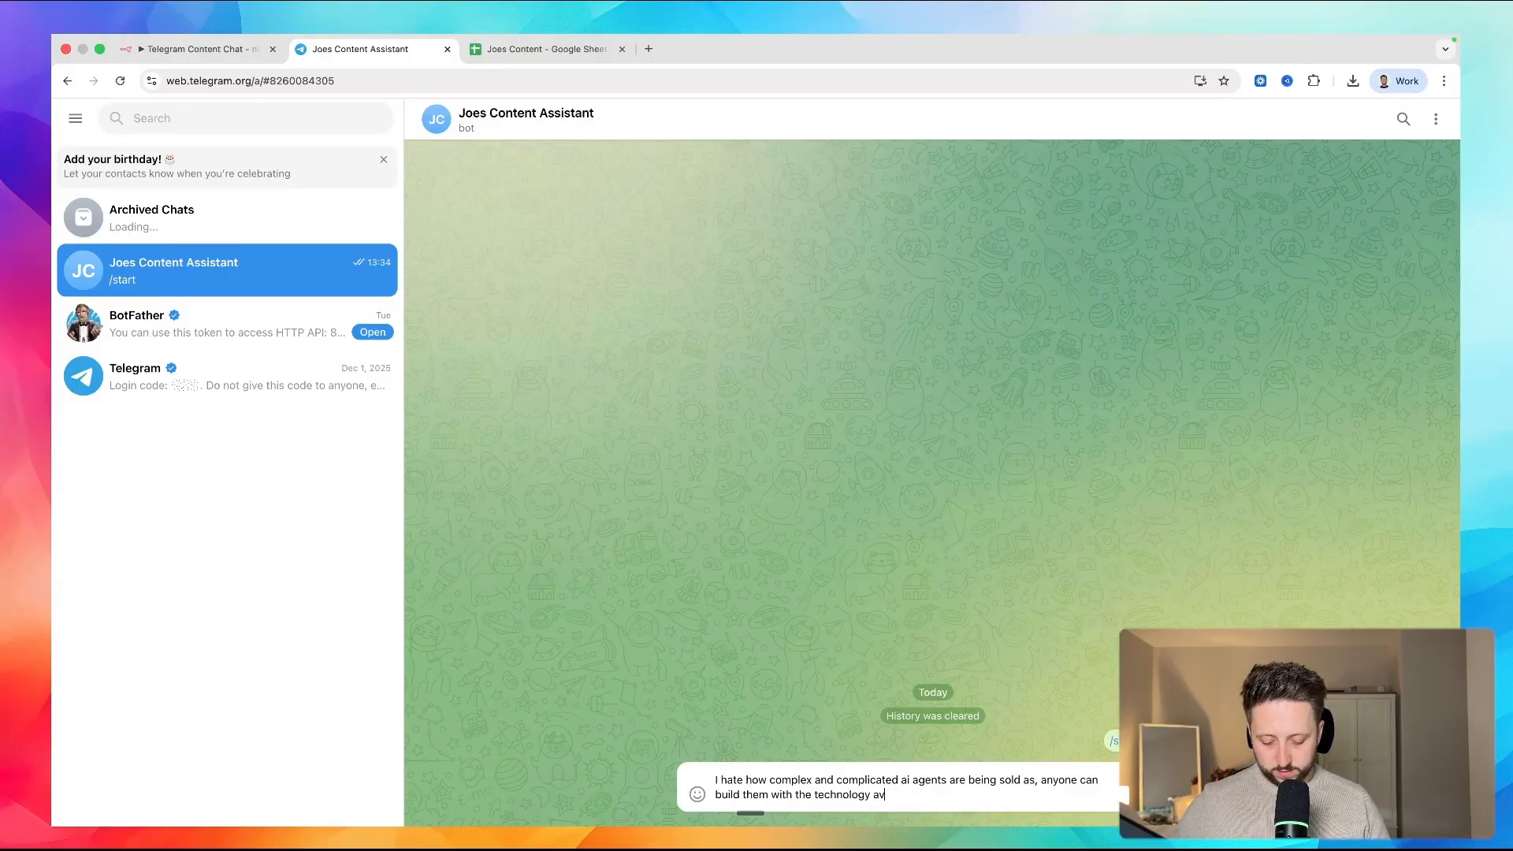
{"action": "key", "text": "BackSpace"}
{"action": "key", "text": "BackSpace"}
{"action": "key", "text": "BackSpace"}
{"action": "key", "text": "BackSpace"}
{"action": "key", "text": "BackSpace"}
{"action": "key", "text": "BackSpace"}
{"action": "key", "text": "BackSpace"}
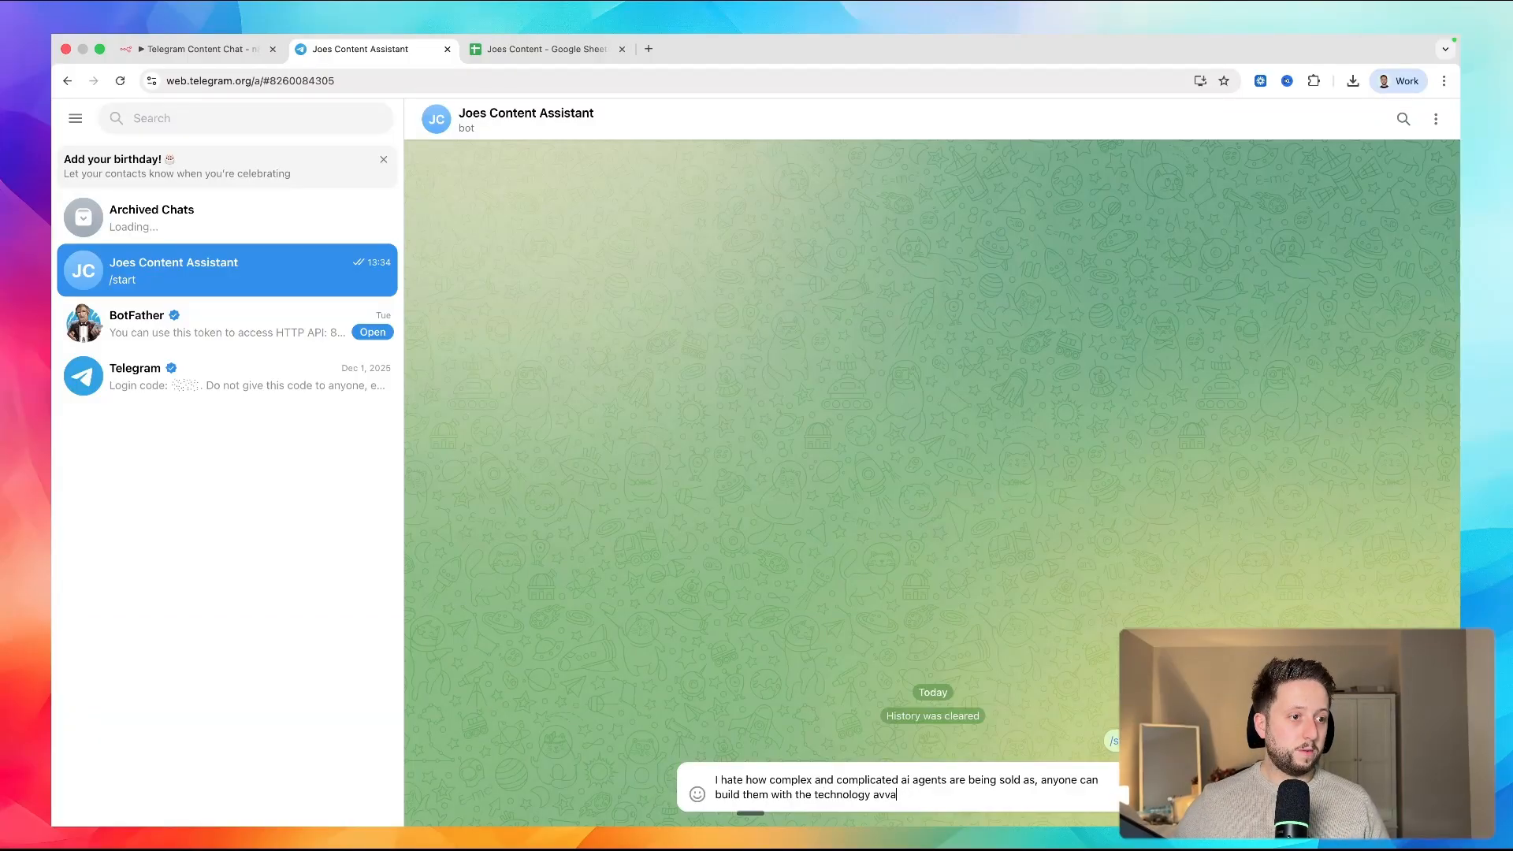
{"action": "type", "text": "ailable"}
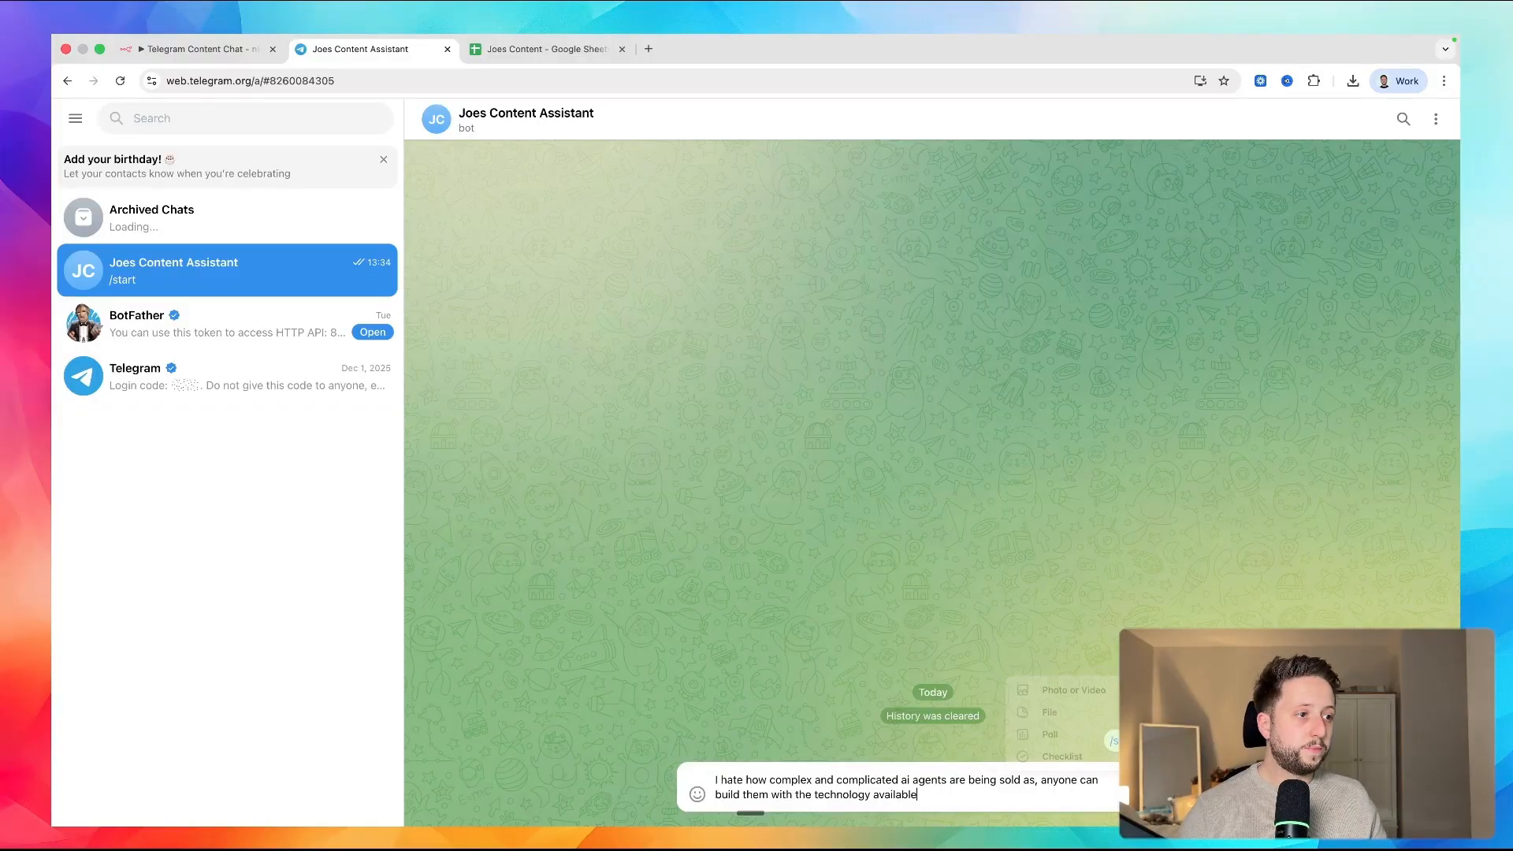
{"action": "key", "text": "Return"}
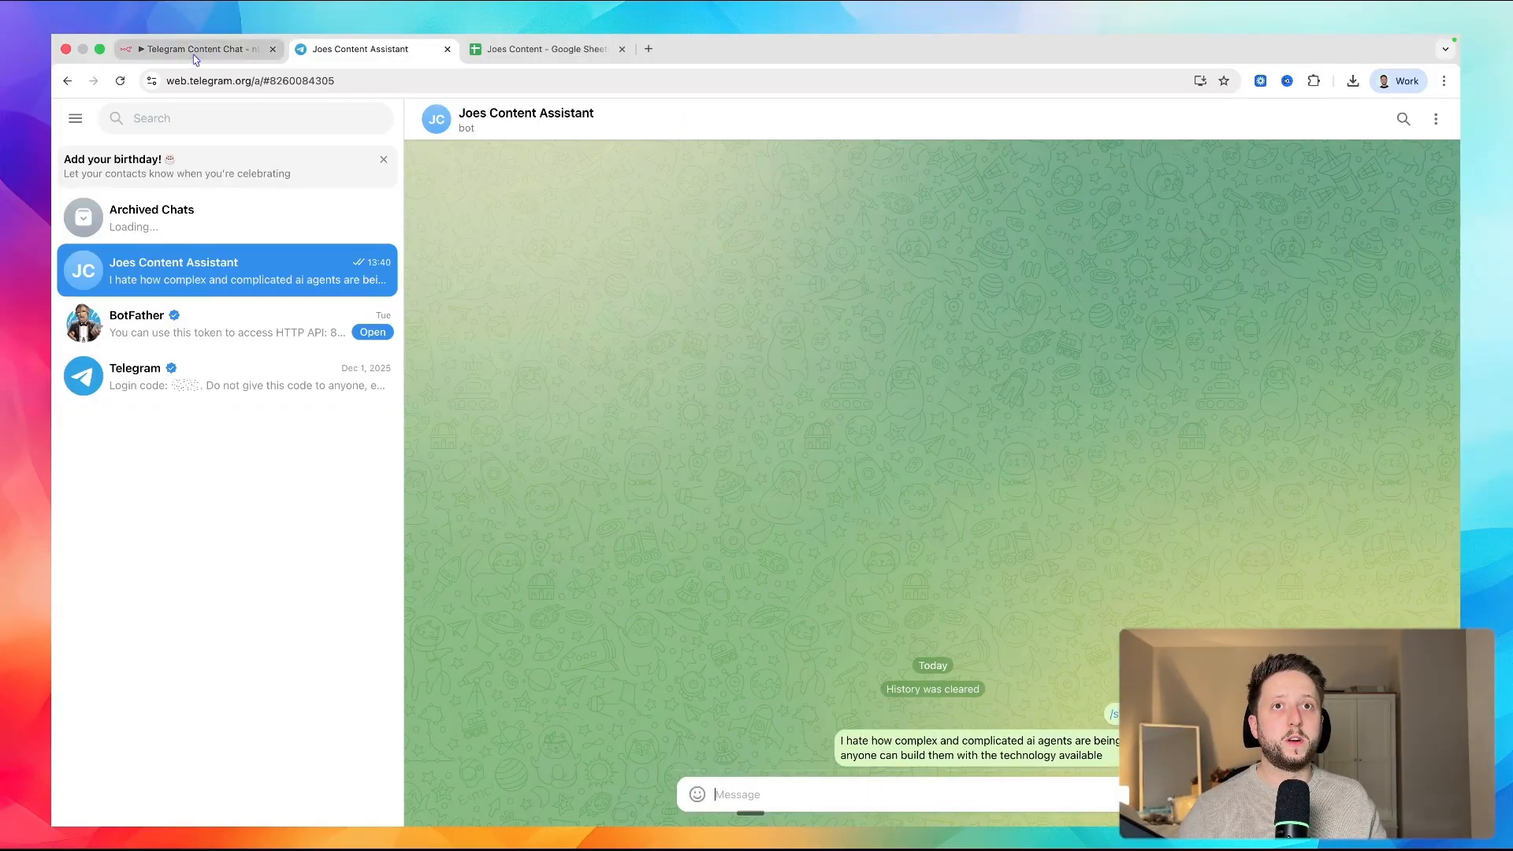
- Switch to the Telegram Content Chat workflow in n8n and open its running execution from Jan 6, 13:40:02
{"action": "left_click", "coordinate": [197, 50]}
{"action": "left_click", "coordinate": [749, 160]}
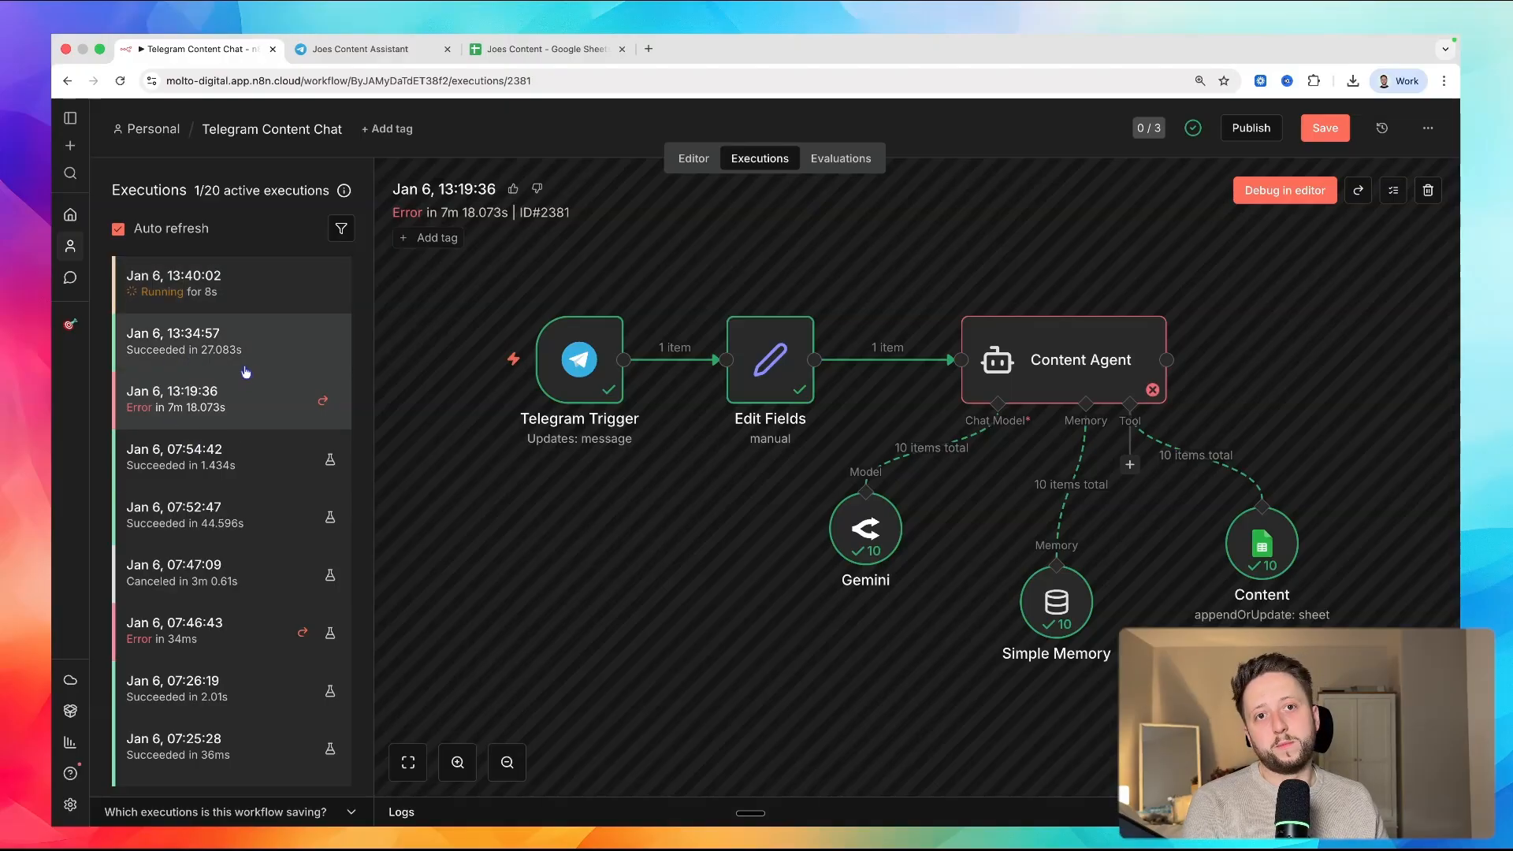
{"action": "left_click", "coordinate": [260, 302]}
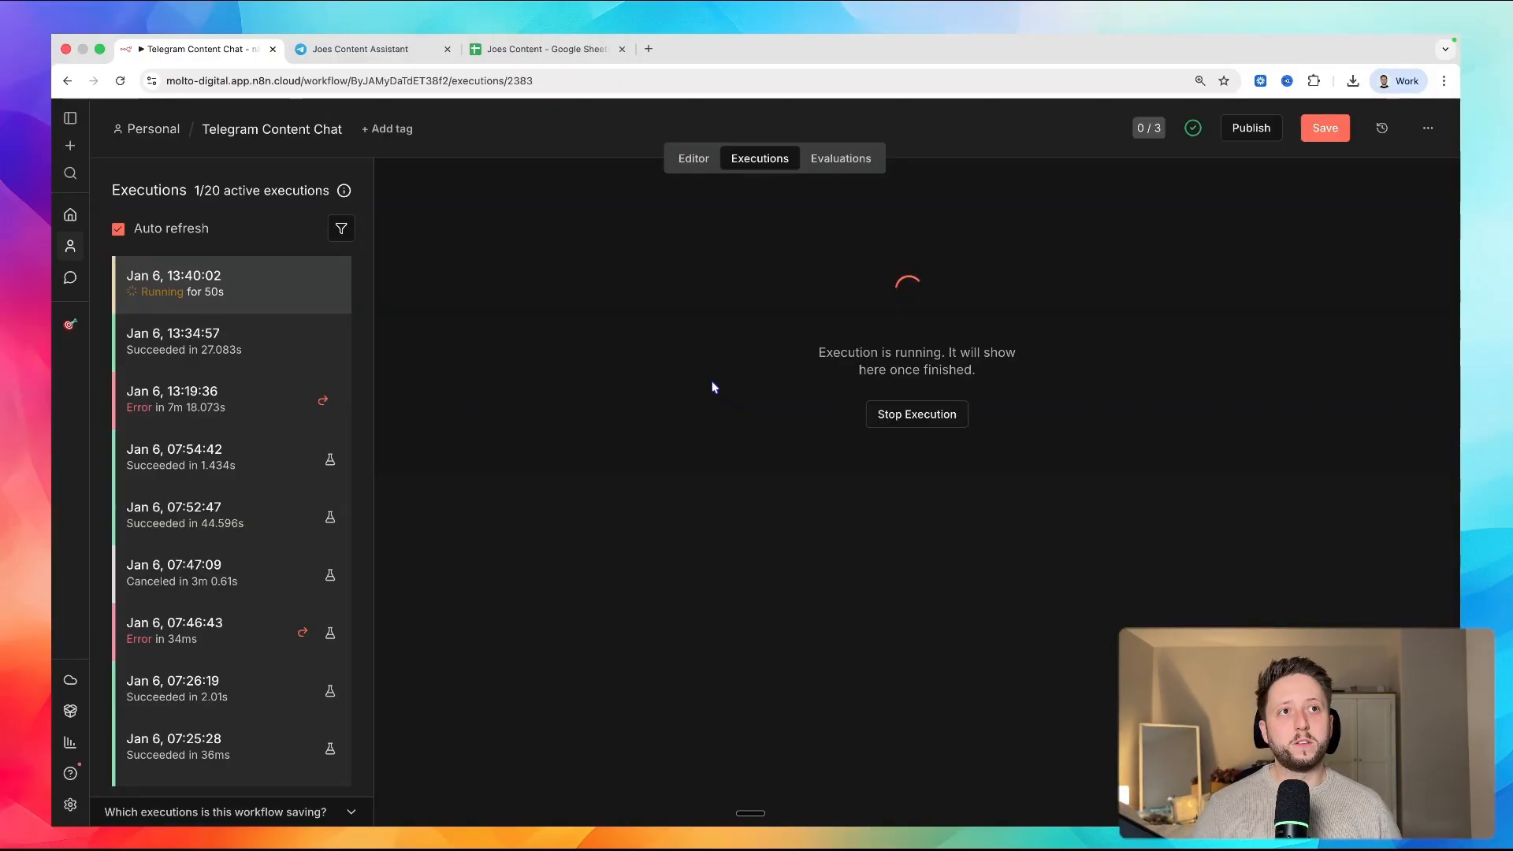
- Switch to the content spreadsheet in Google Sheets and examine the posts in row 2 across the Pain through Challenge columns
{"action": "left_click", "coordinate": [540, 51]}
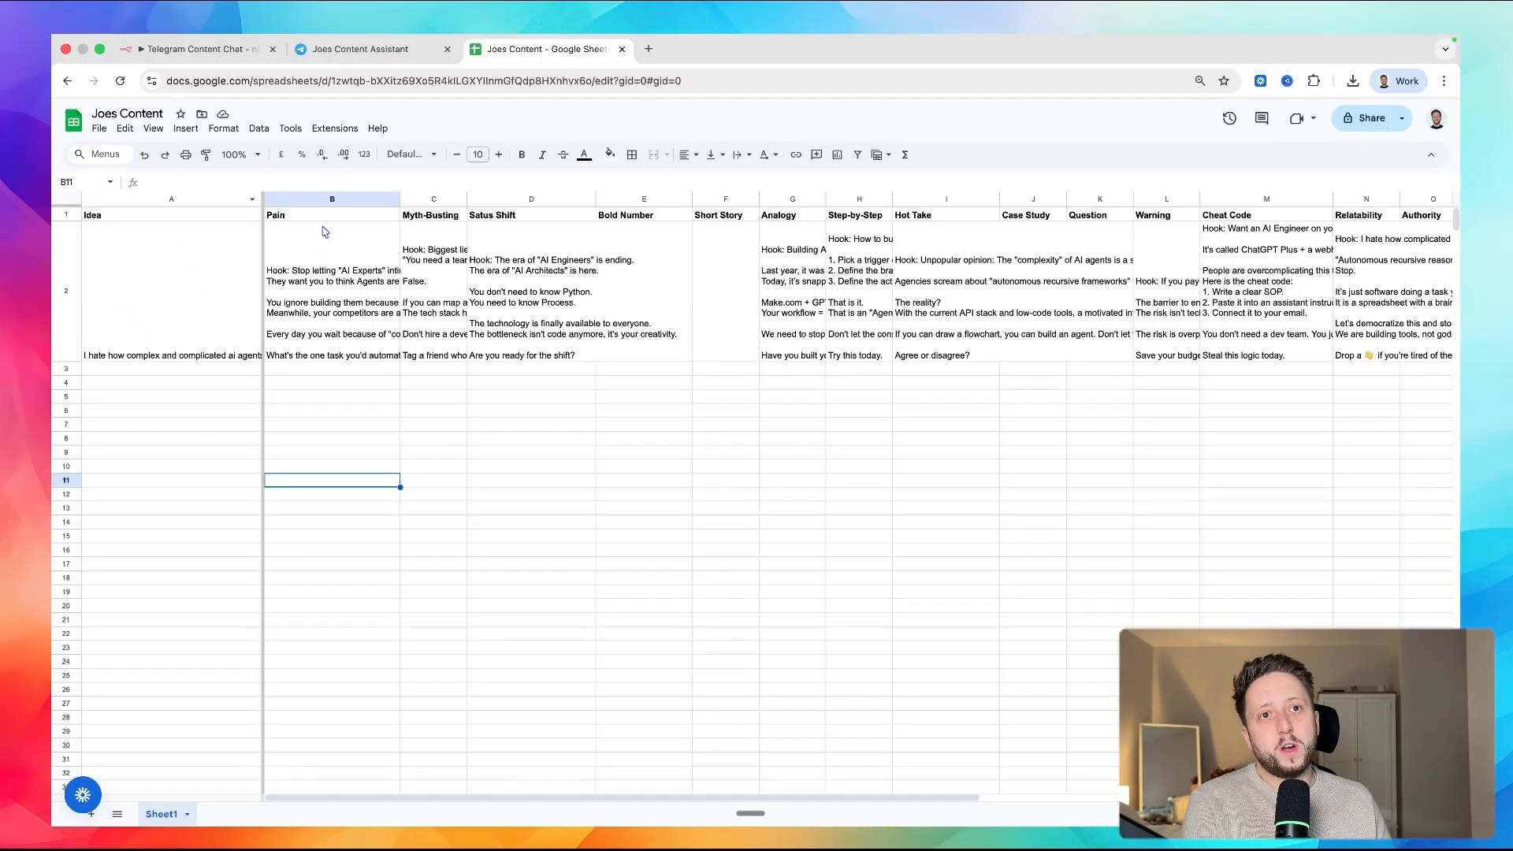
{"action": "scroll", "coordinate": [418, 233], "scroll_direction": "right", "scroll_amount": 3}
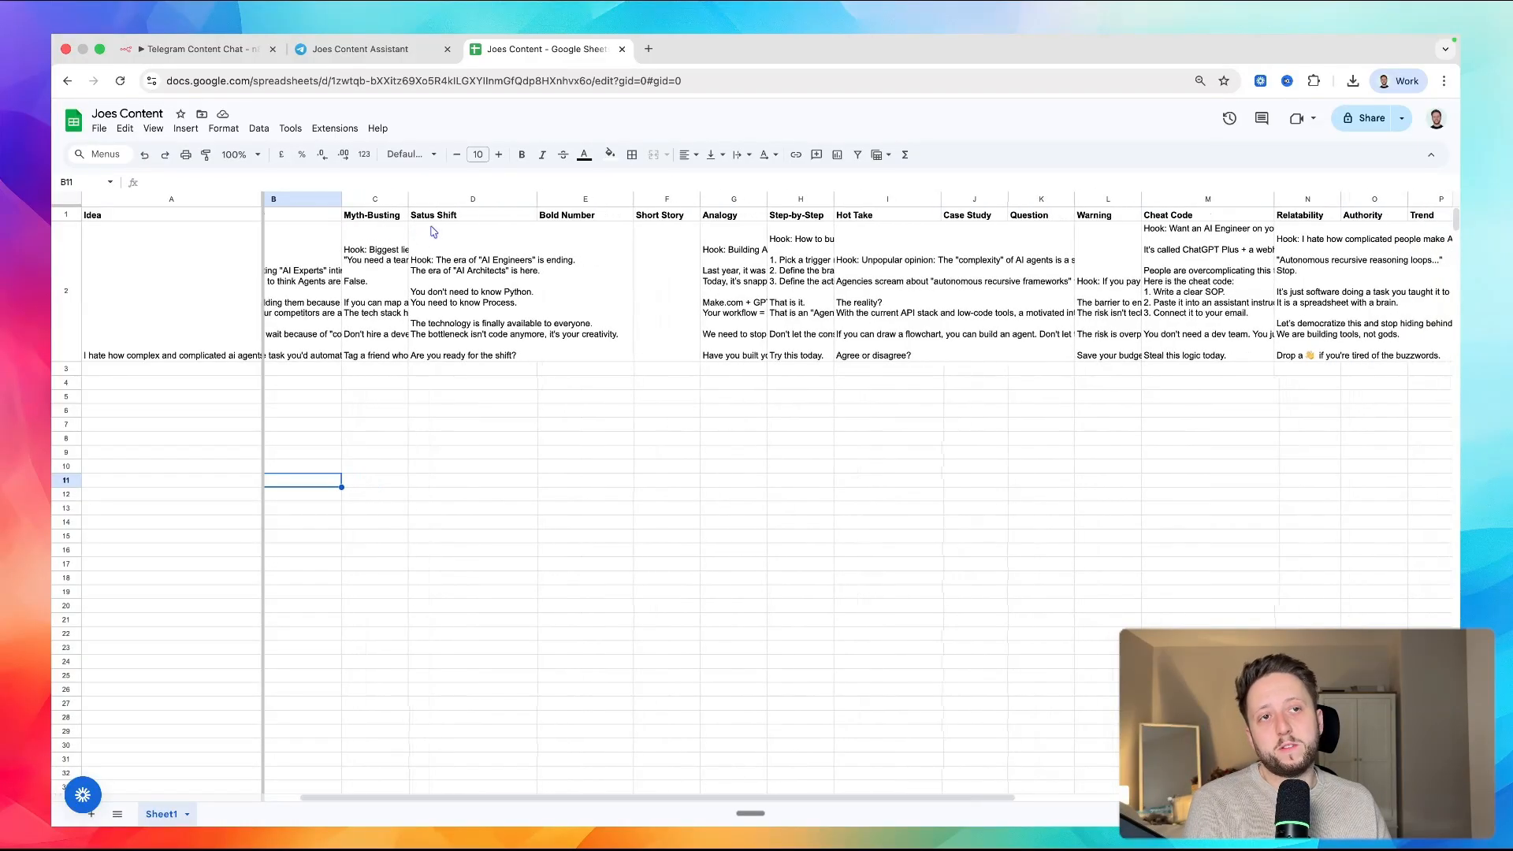
{"action": "scroll", "coordinate": [439, 234], "scroll_direction": "right", "scroll_amount": 5}
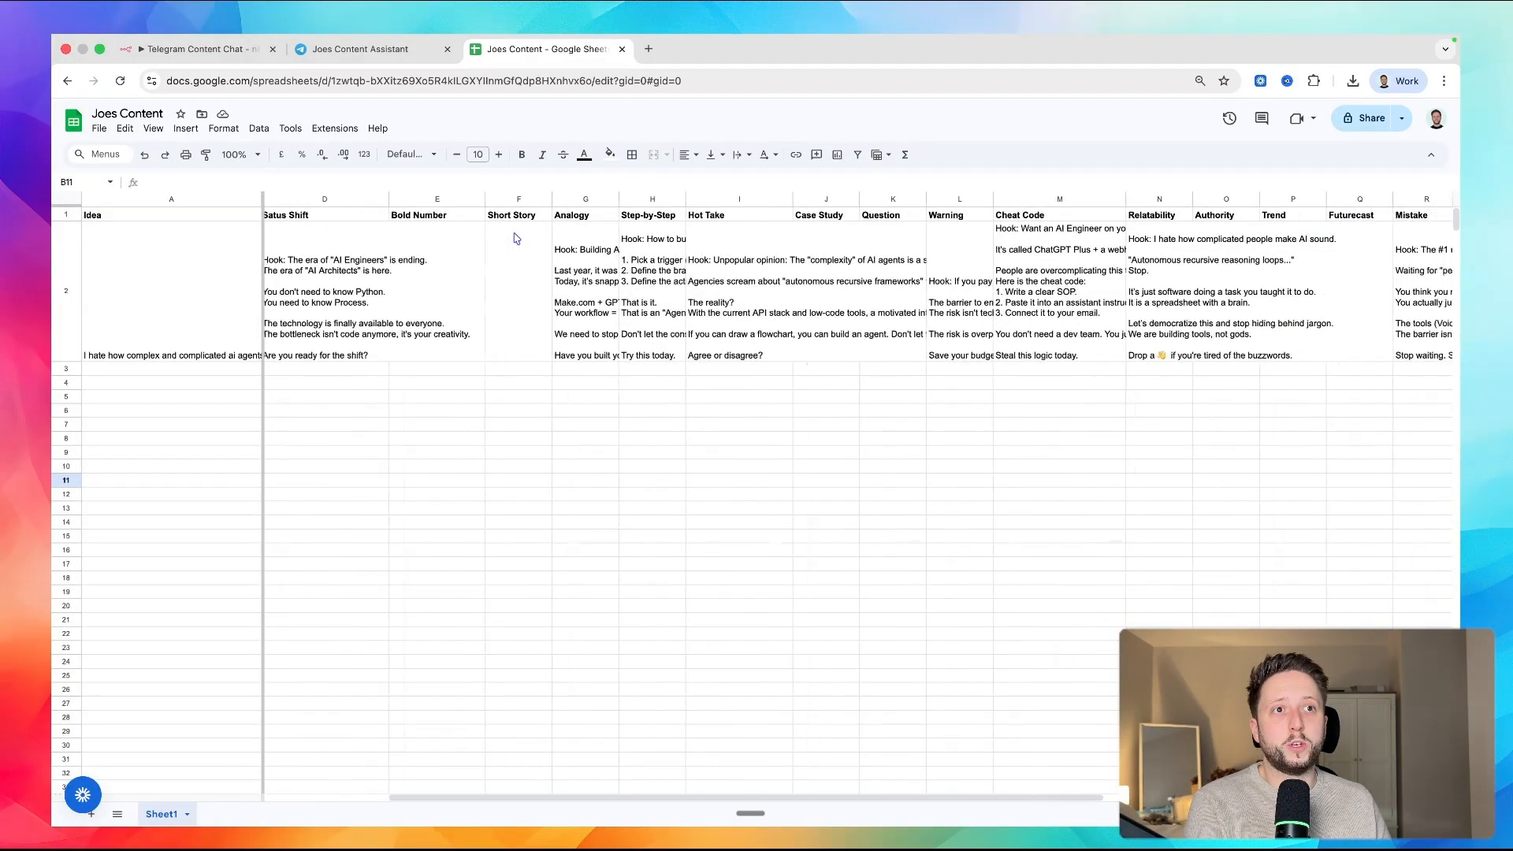
{"action": "scroll", "coordinate": [591, 239], "scroll_direction": "right", "scroll_amount": 8}
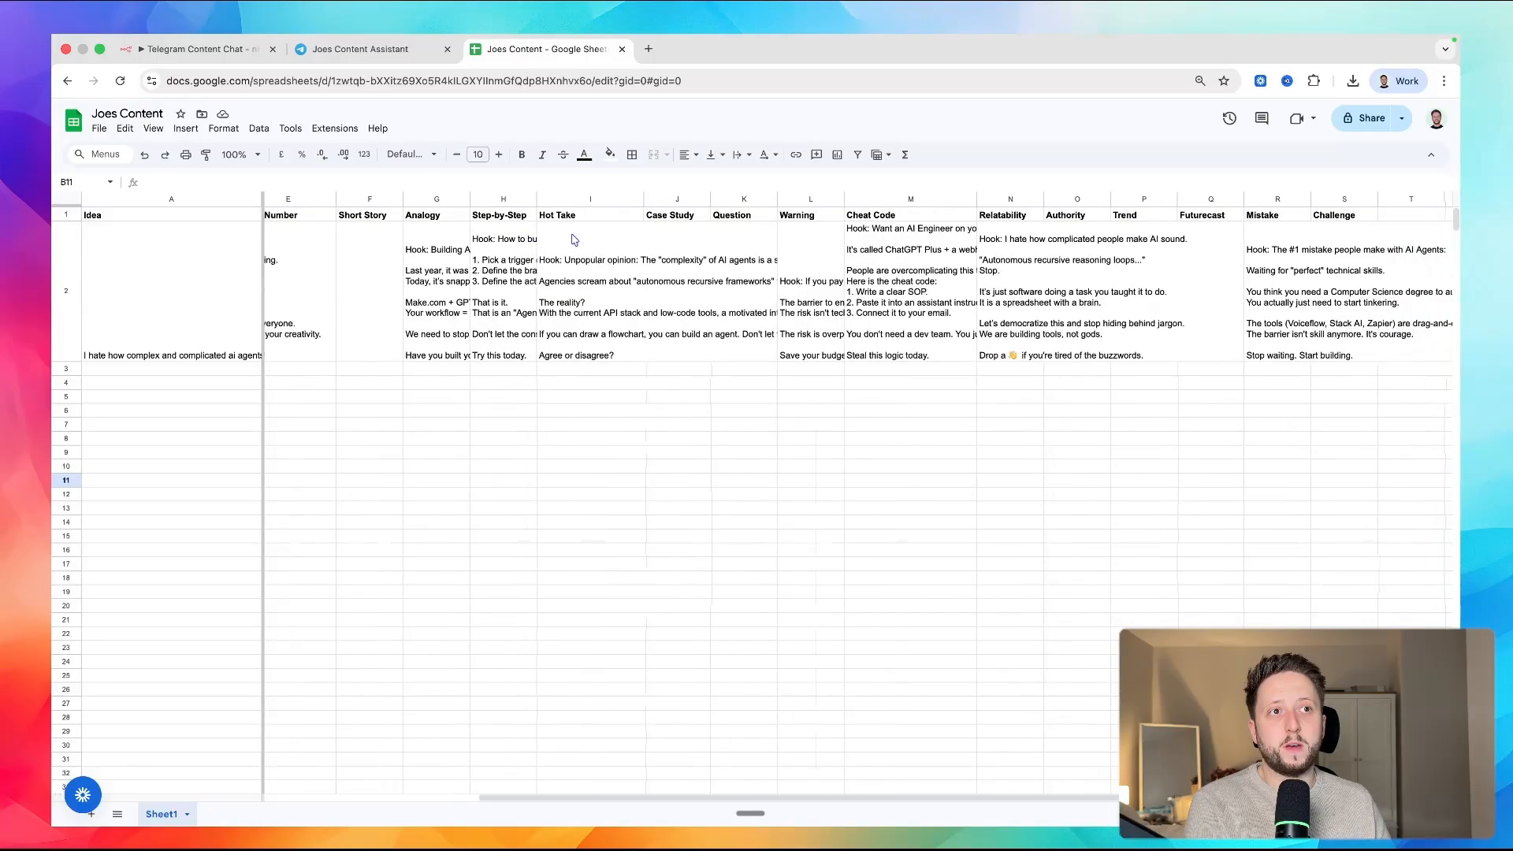
{"action": "scroll", "coordinate": [628, 243], "scroll_direction": "right", "scroll_amount": 4}
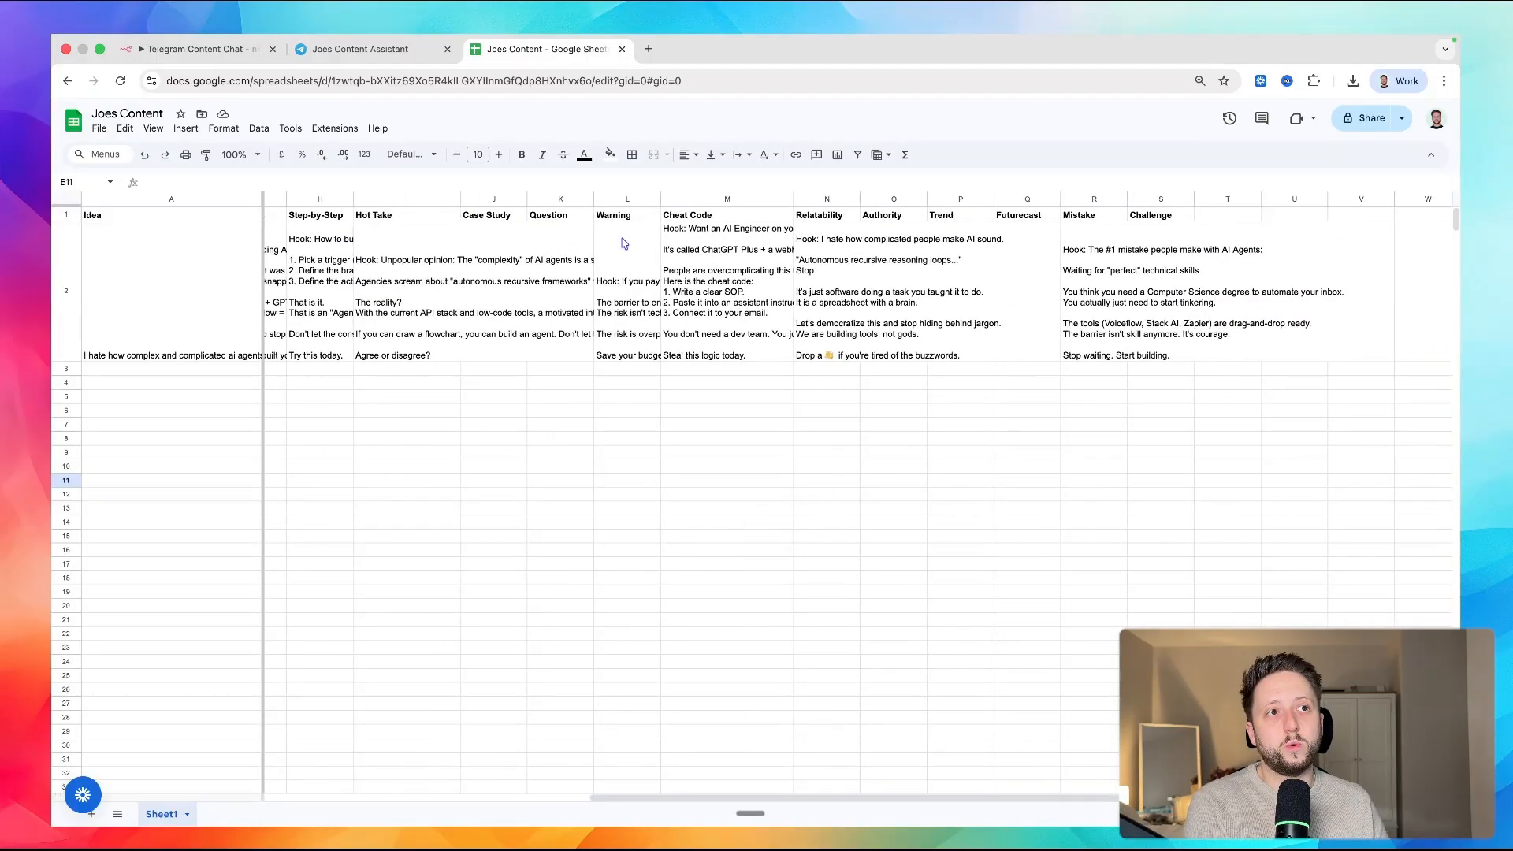
{"action": "scroll", "coordinate": [772, 234], "scroll_direction": "right", "scroll_amount": 3}
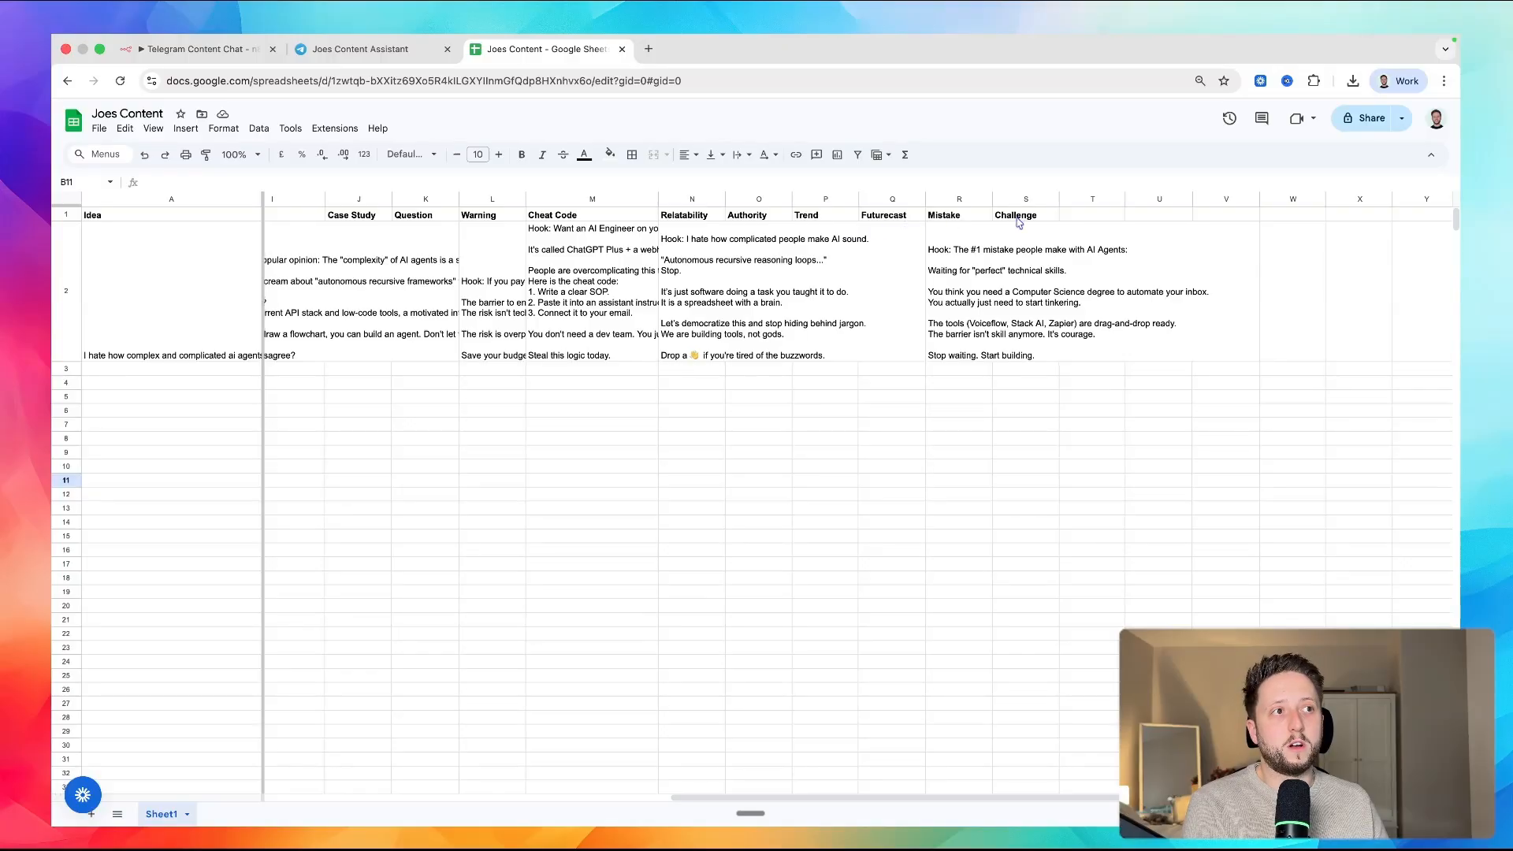
{"action": "scroll", "coordinate": [782, 246], "scroll_direction": "left", "scroll_amount": 15}
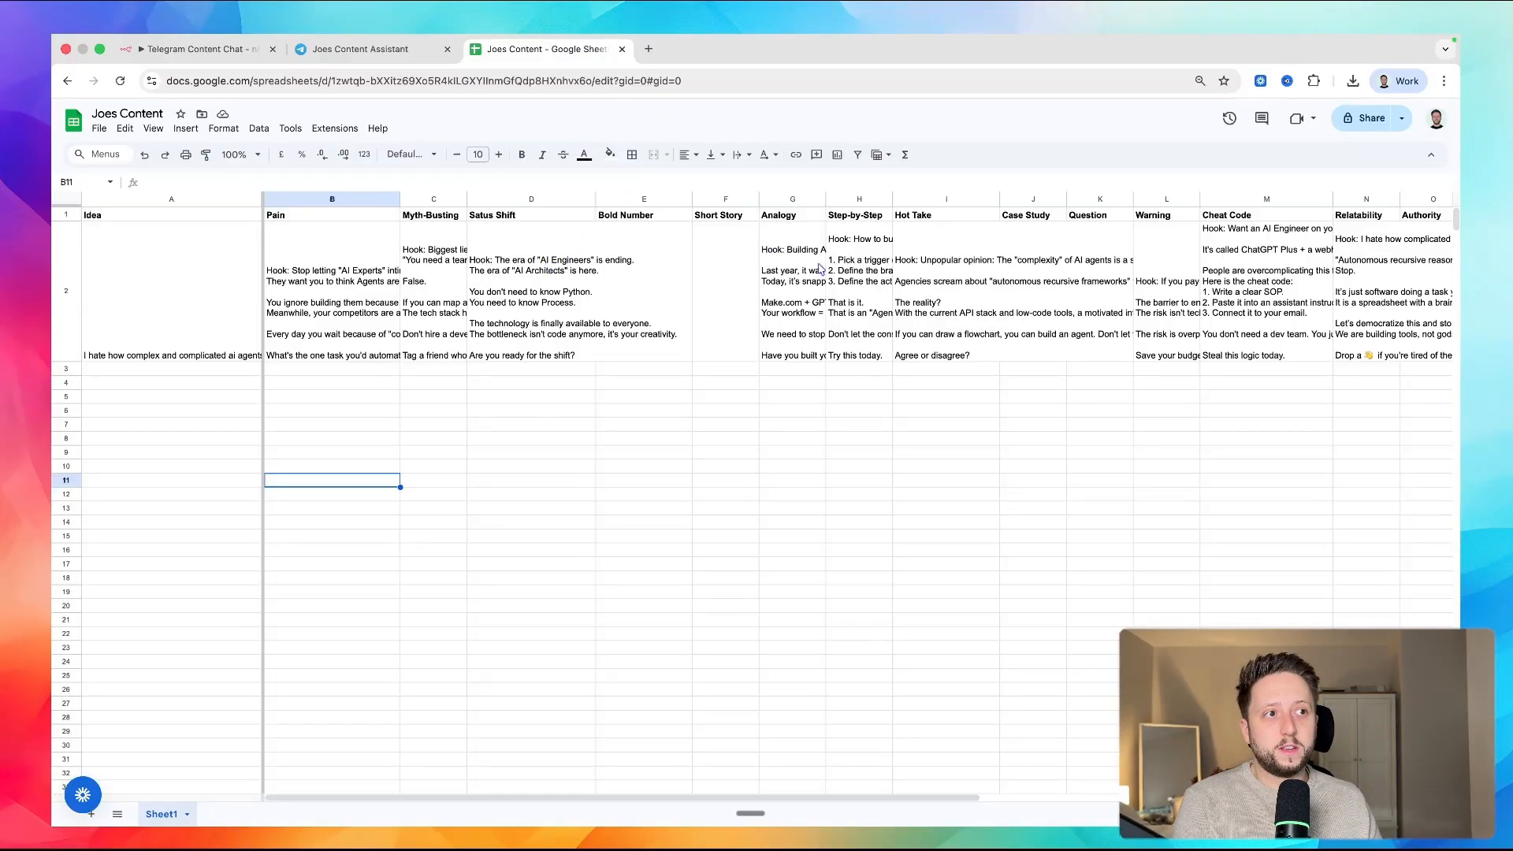
- Widen the Step-by-Step column to fit its row 2 post, and select that post followed by the Analogy post
{"action": "scroll", "coordinate": [819, 268], "scroll_direction": "right", "scroll_amount": 3}
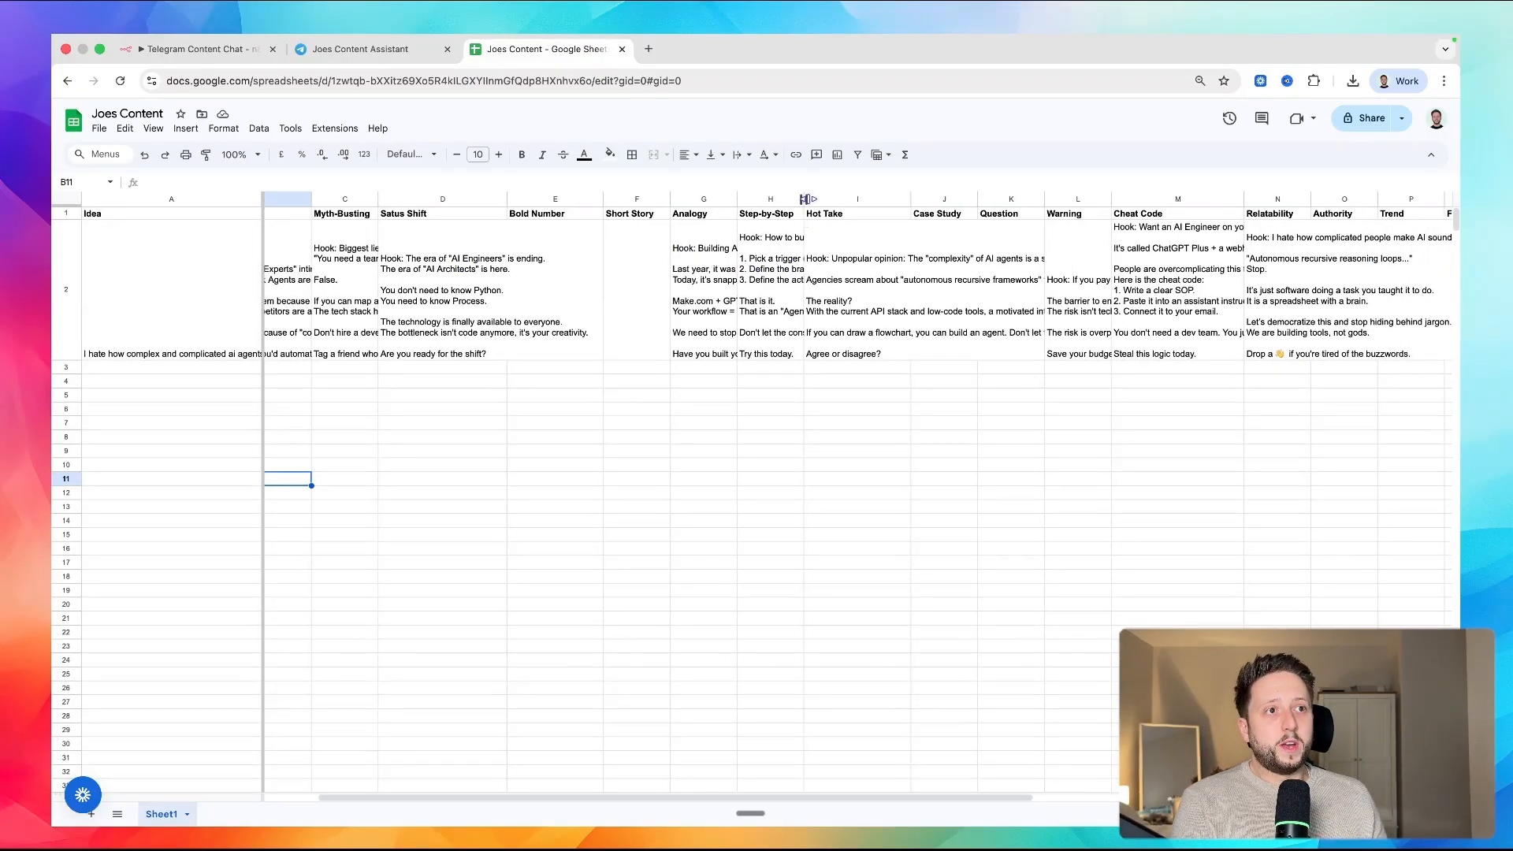
{"action": "left_click_drag", "start_coordinate": [804, 199], "coordinate": [1015, 199]}
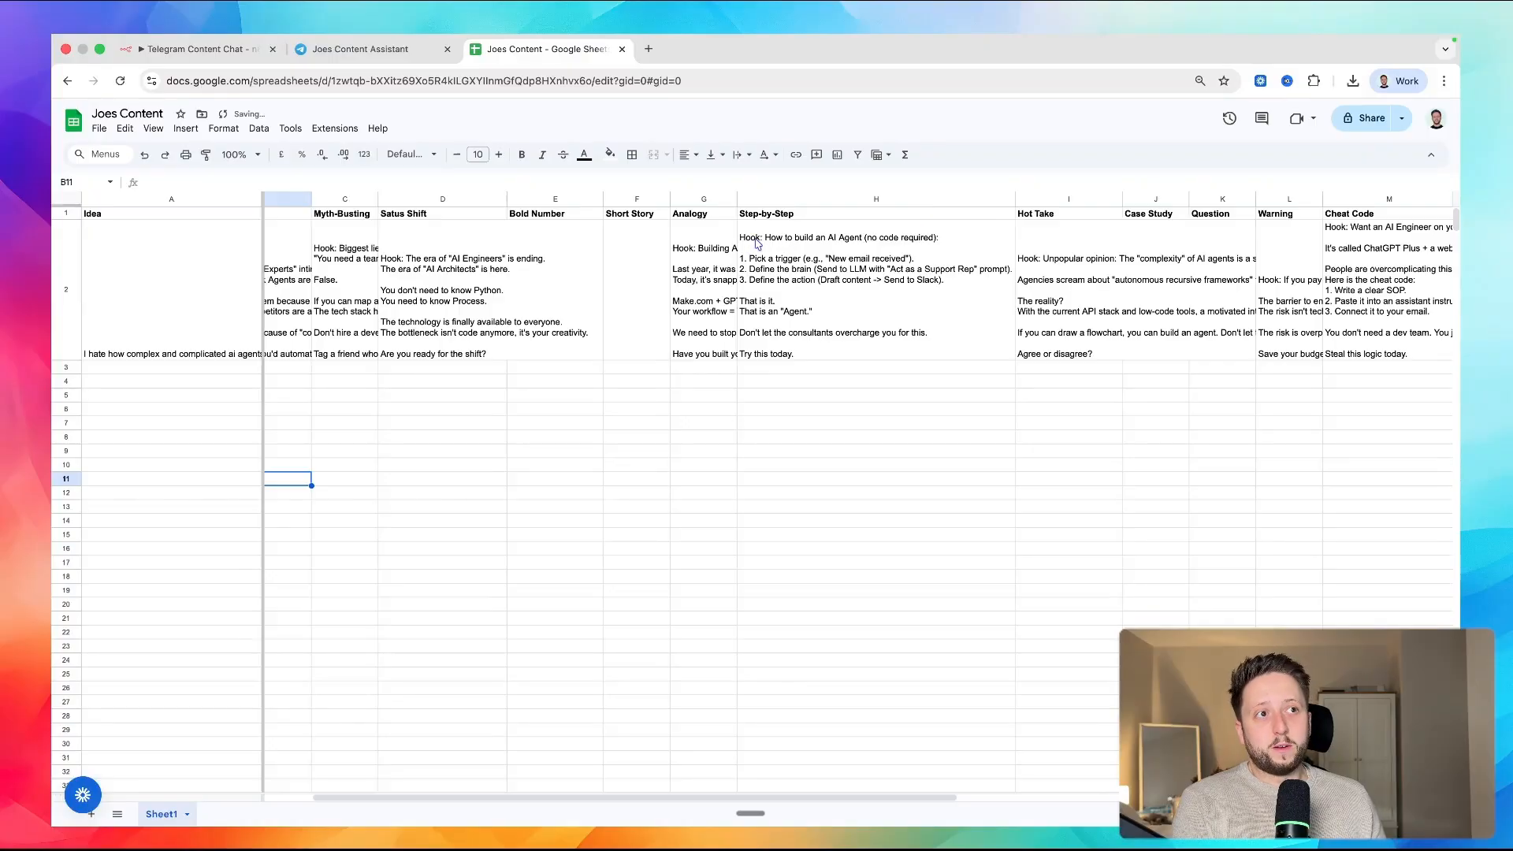
{"action": "left_click", "coordinate": [815, 245]}
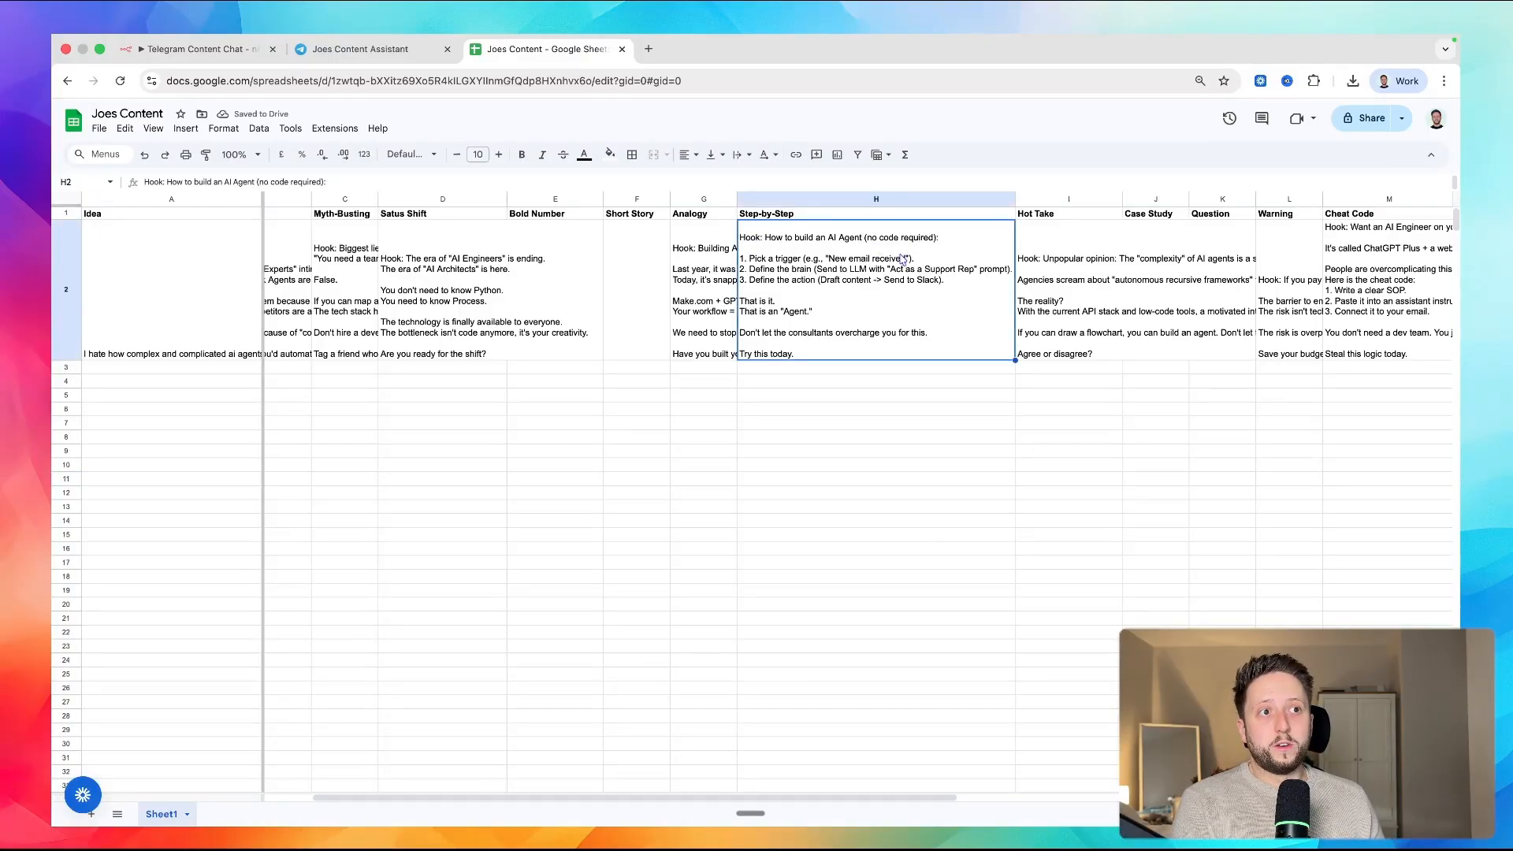
{"action": "left_click", "coordinate": [715, 251]}
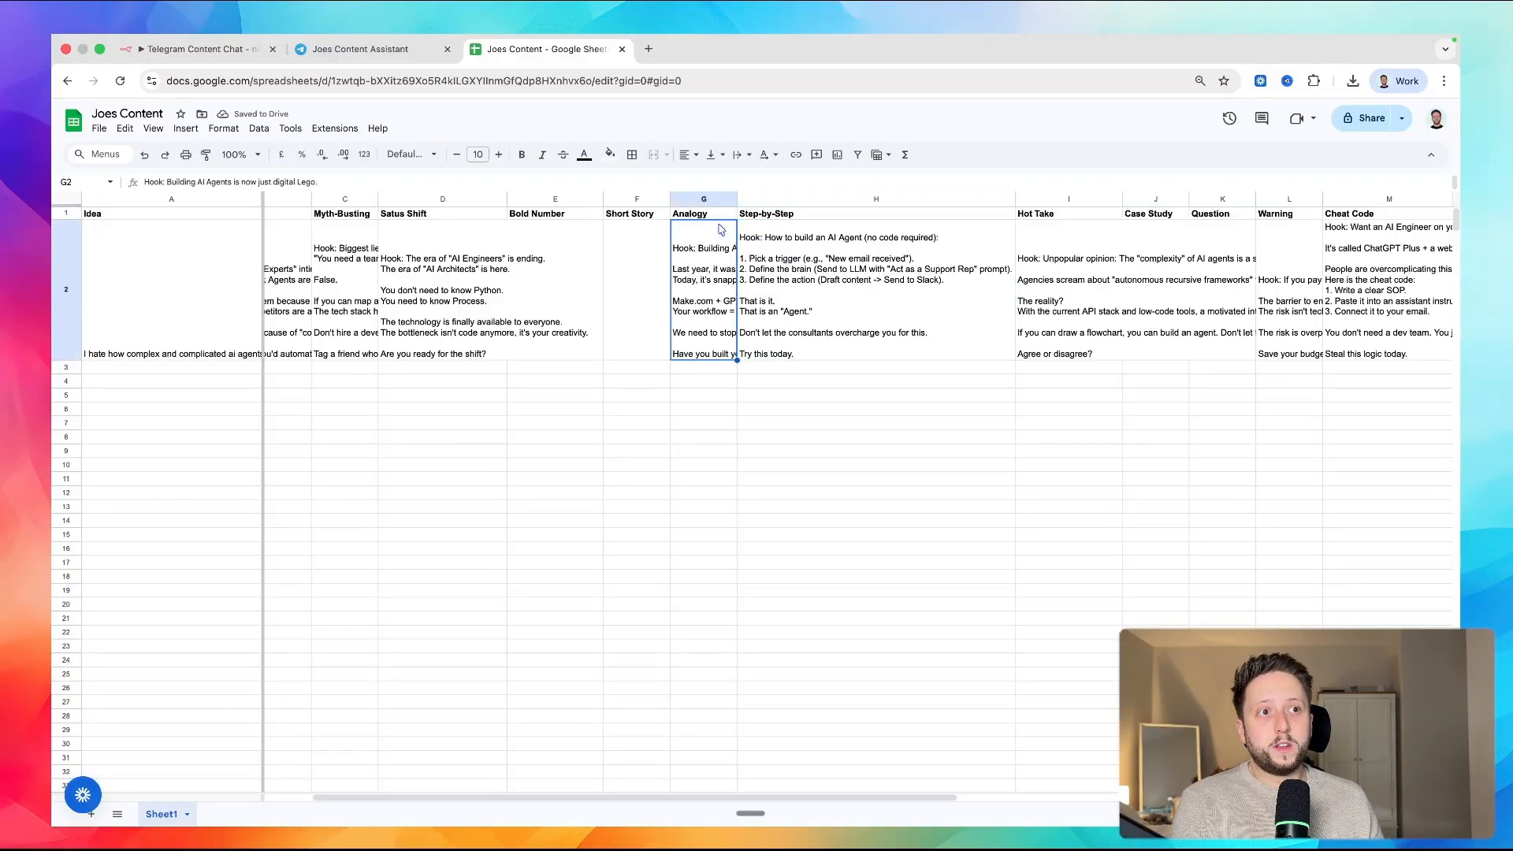
- Widen the Satus Shift column to fit its row 2 post, and review the remaining posts across to the Challenge column
{"action": "left_click", "coordinate": [421, 252]}
{"action": "left_click_drag", "start_coordinate": [509, 203], "coordinate": [563, 280]}
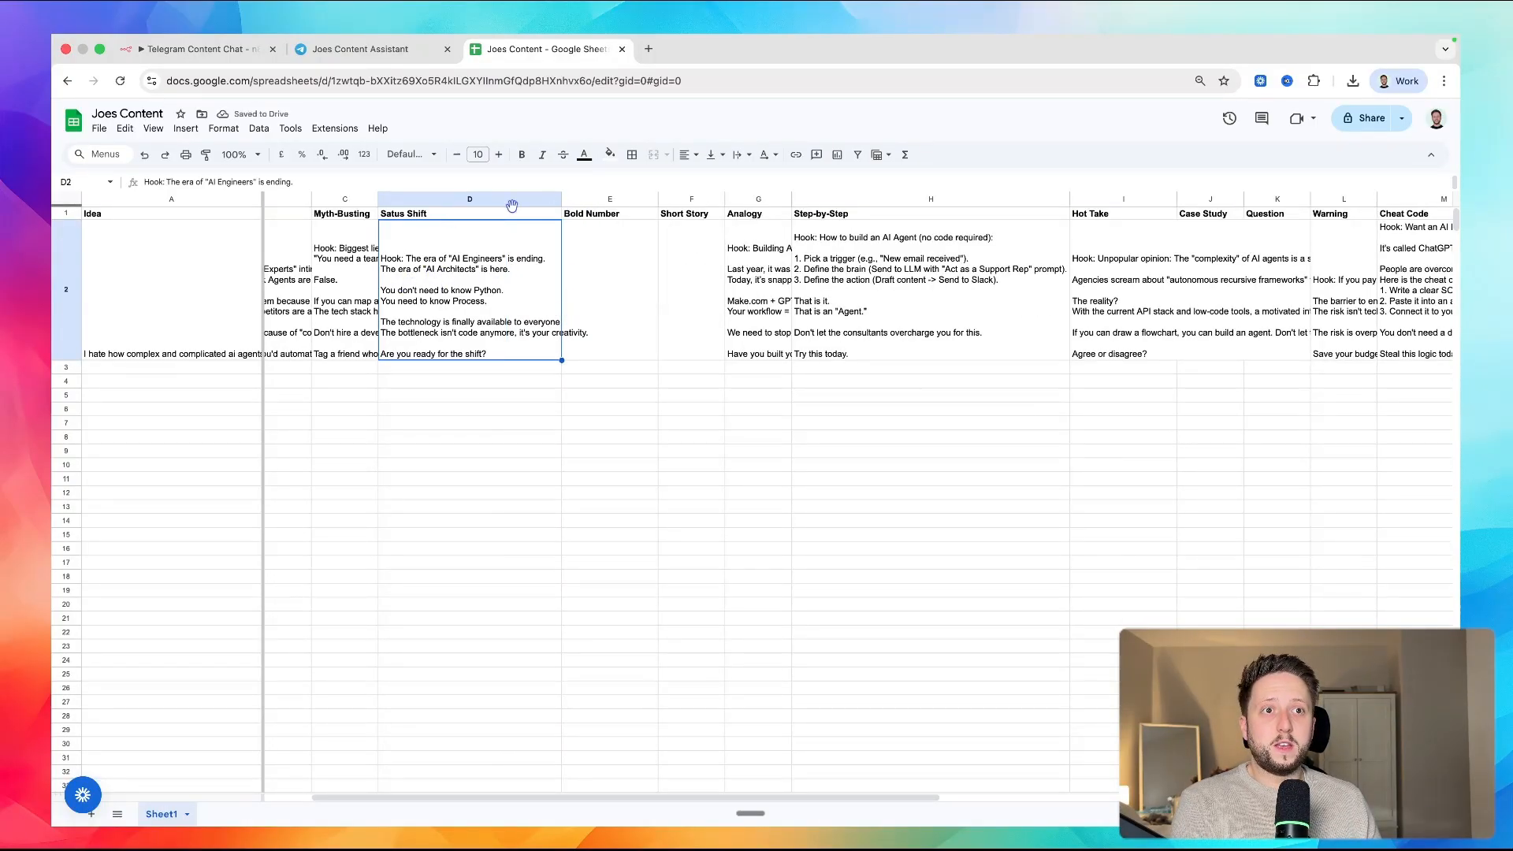
{"action": "left_click", "coordinate": [411, 424]}
{"action": "scroll", "coordinate": [1342, 270], "scroll_direction": "right", "scroll_amount": 10}
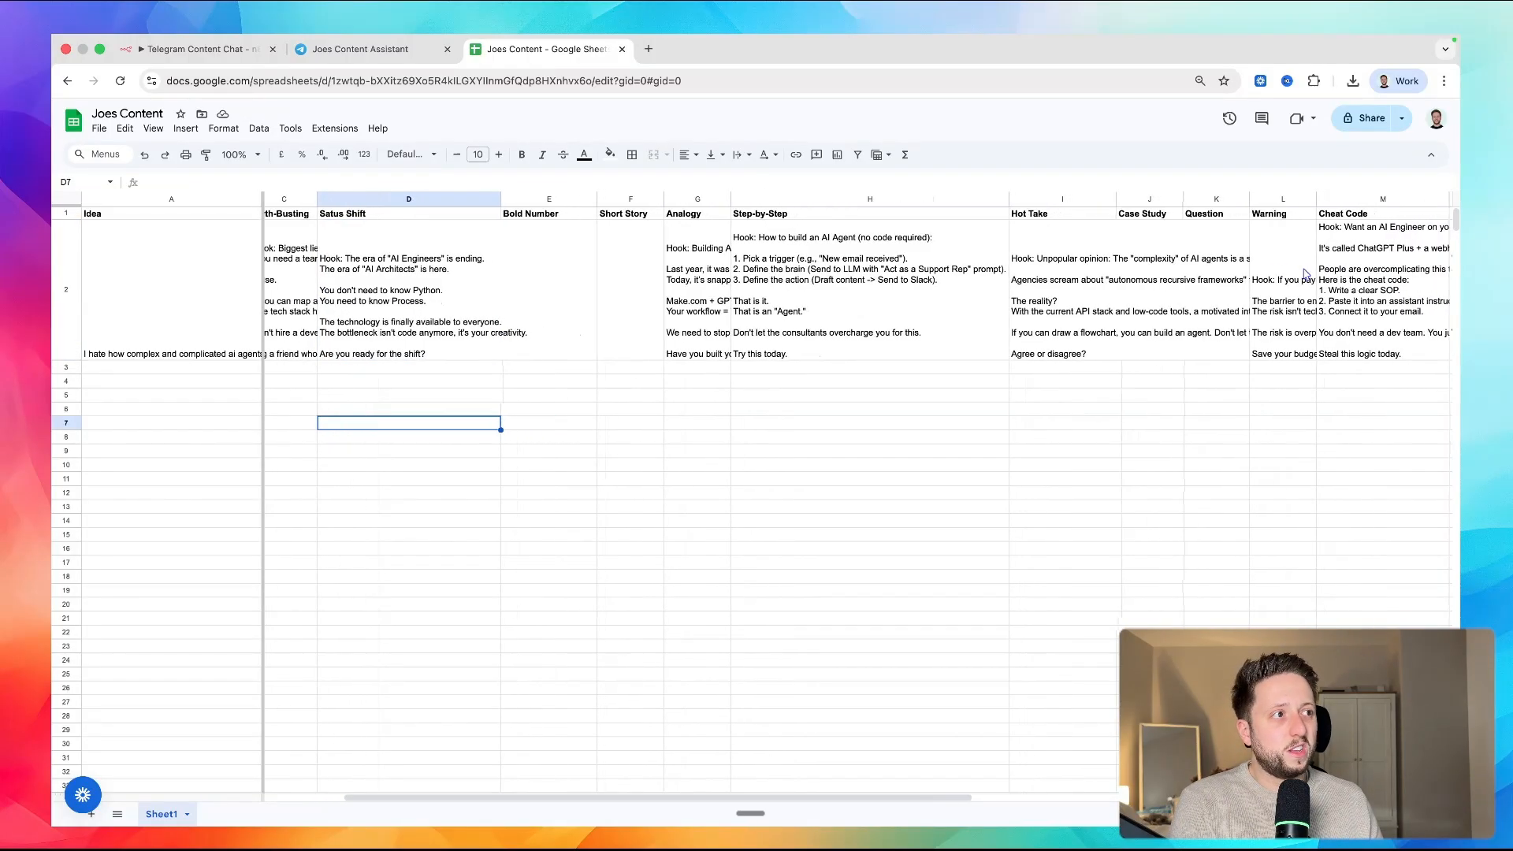
{"action": "scroll", "coordinate": [1305, 273], "scroll_direction": "right", "scroll_amount": 2}
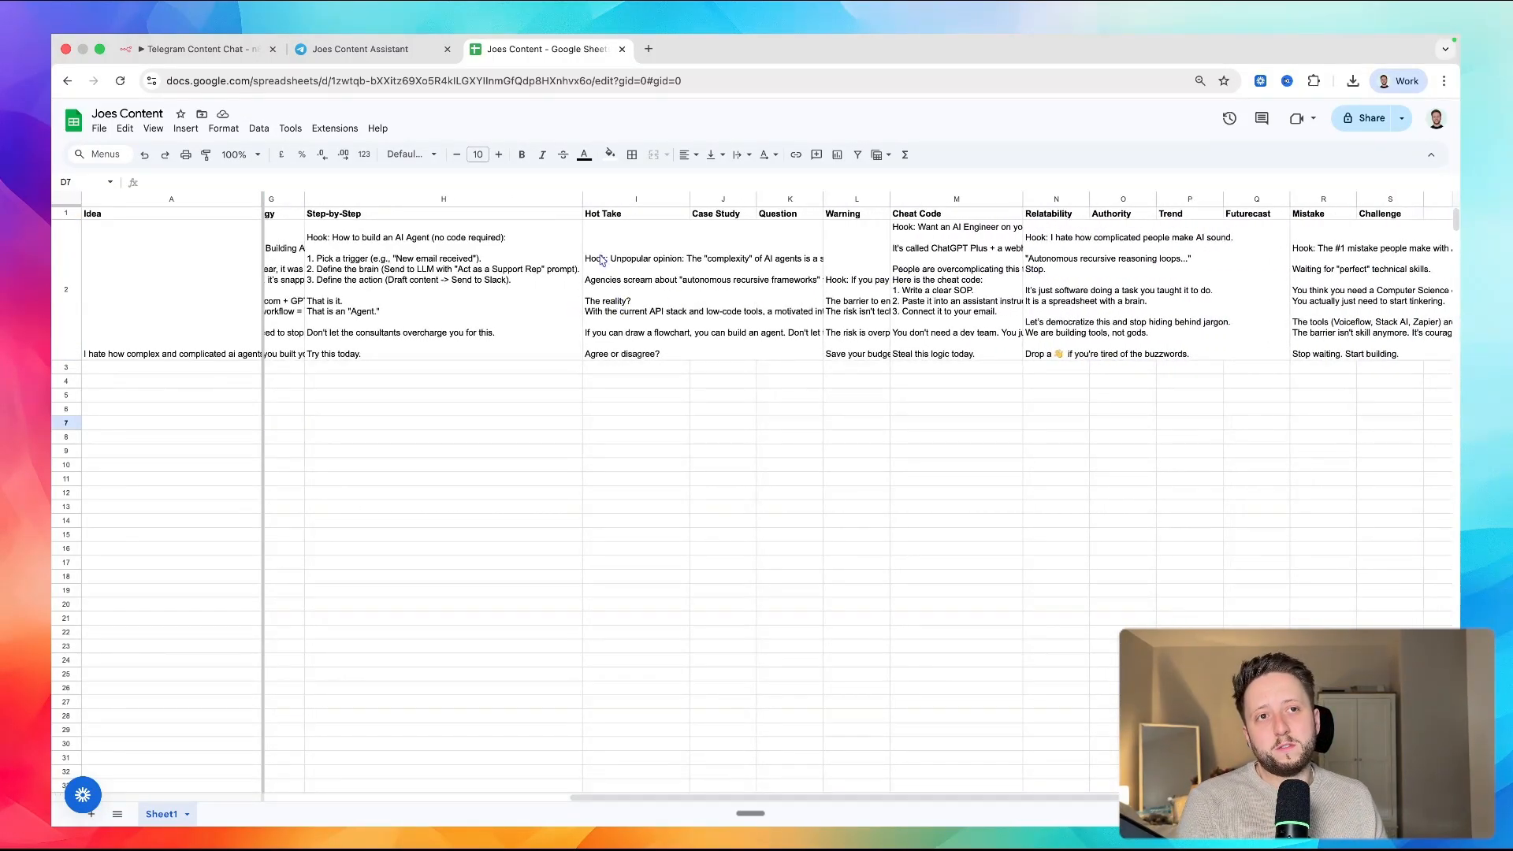
{"action": "scroll", "coordinate": [731, 282], "scroll_direction": "right", "scroll_amount": 3}
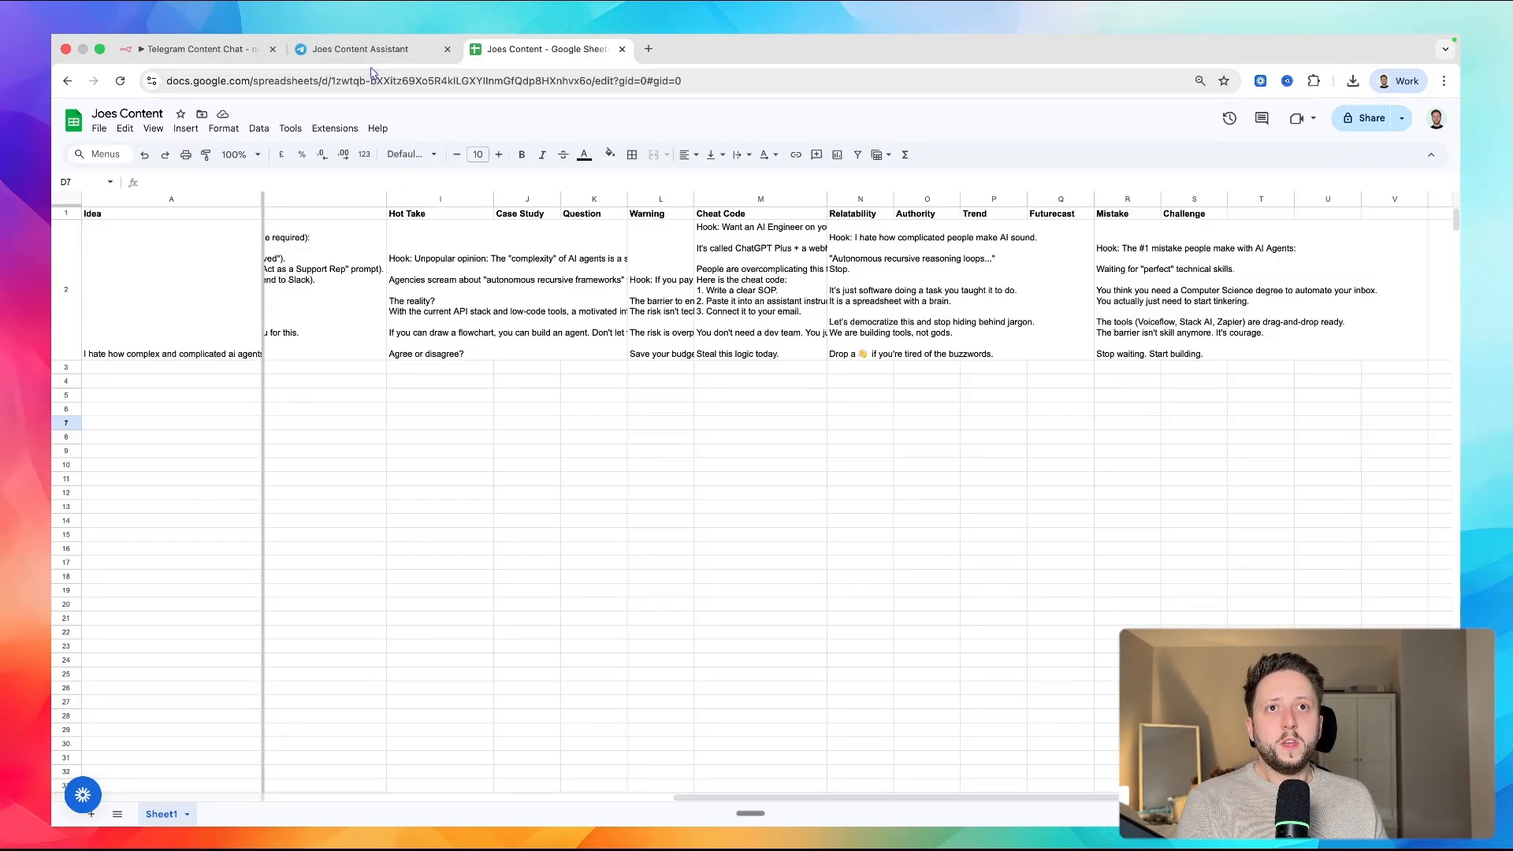
- Switch to the Telegram Content Chat workflow's editor in n8n and move all its nodes together up and to the left on the canvas
{"action": "left_click", "coordinate": [198, 50]}
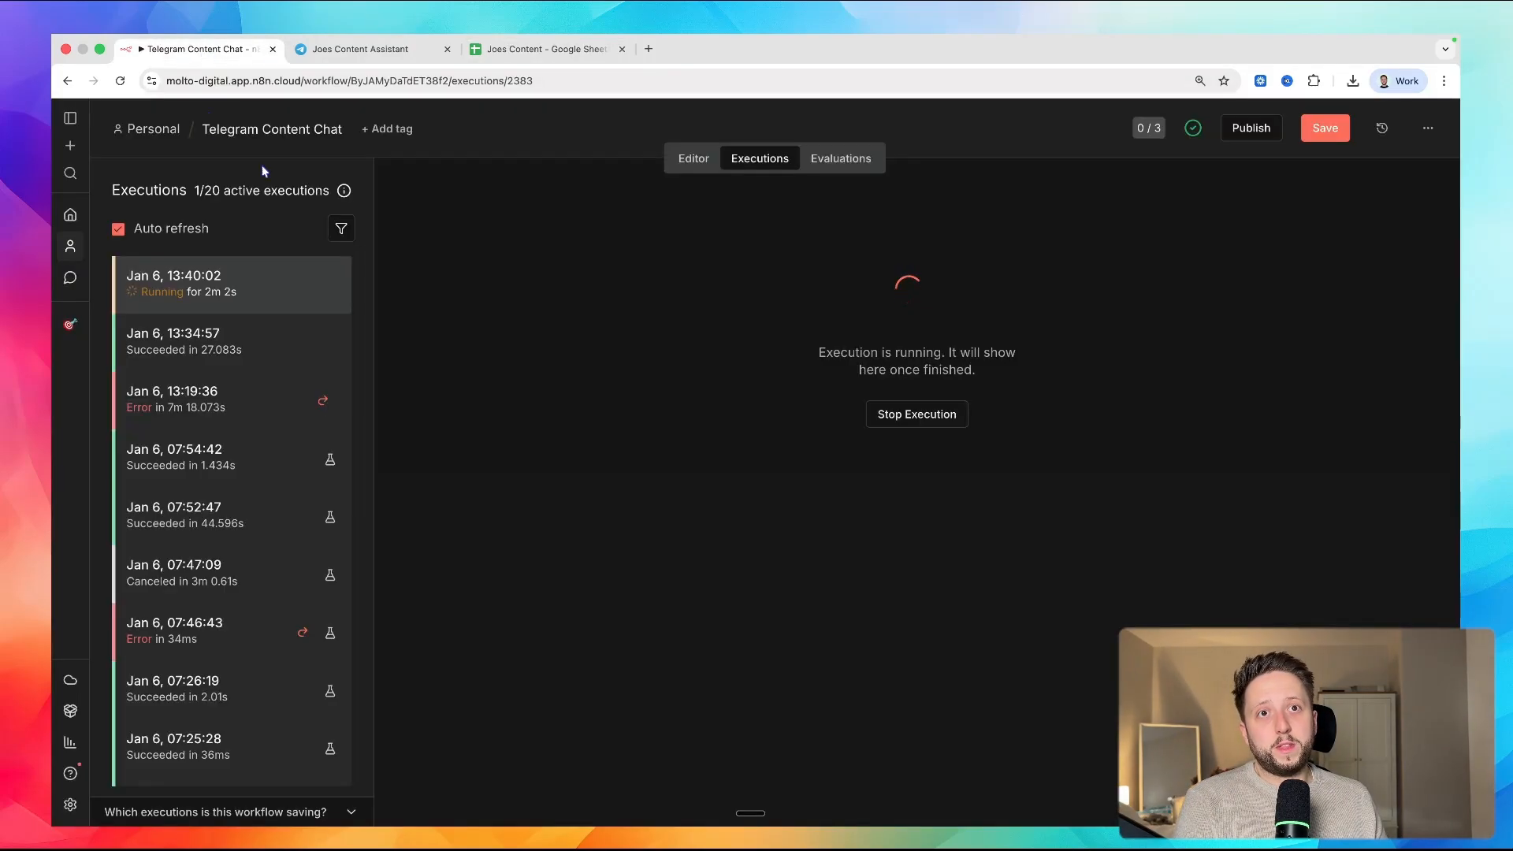
{"action": "left_click", "coordinate": [682, 163]}
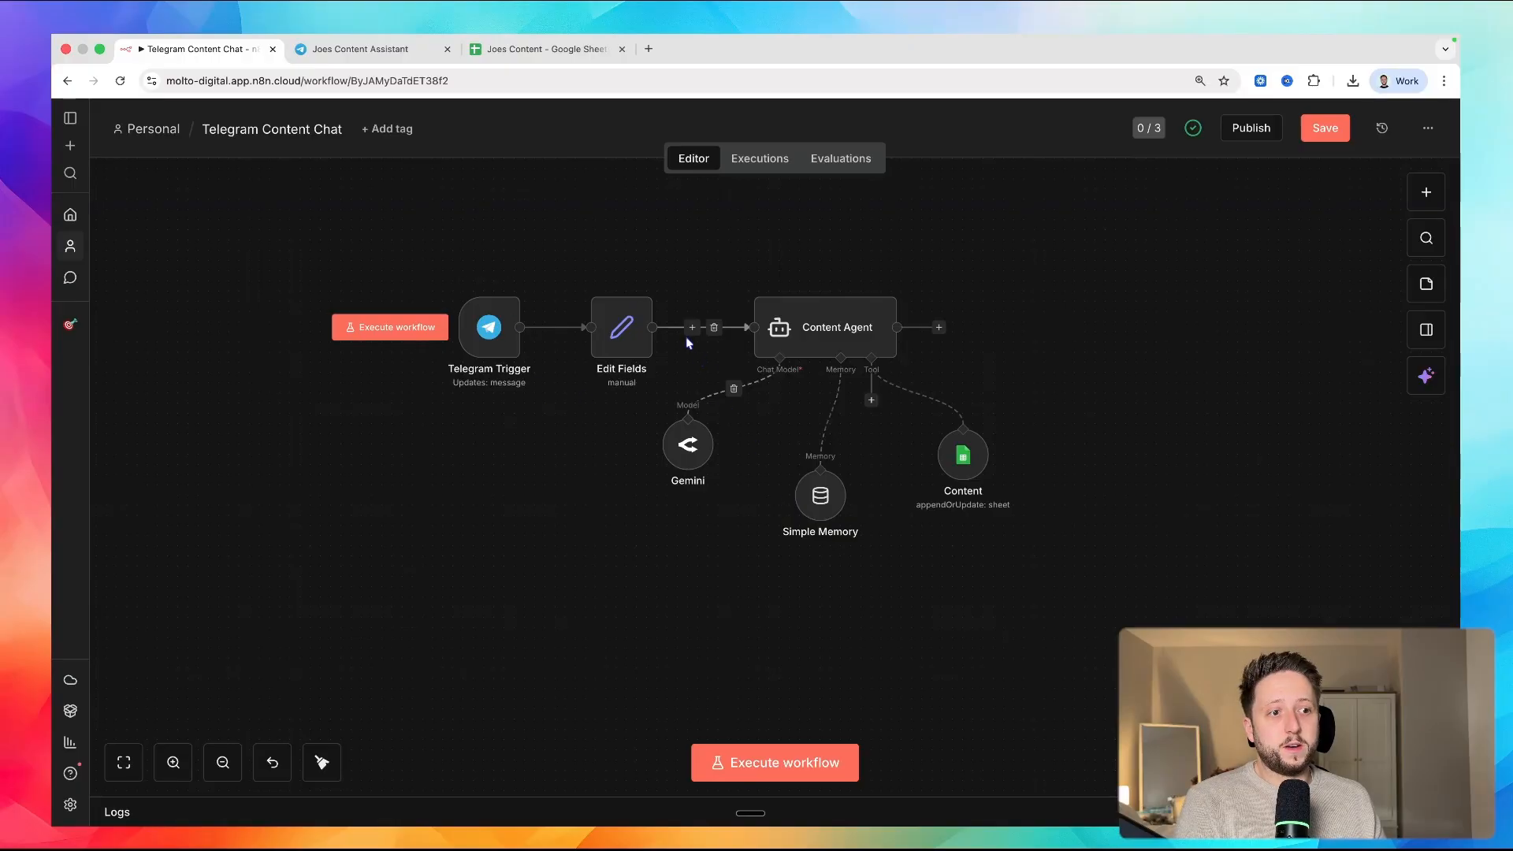
{"action": "left_click_drag", "start_coordinate": [391, 237], "coordinate": [999, 579]}
{"action": "left_click_drag", "start_coordinate": [895, 446], "coordinate": [610, 364]}
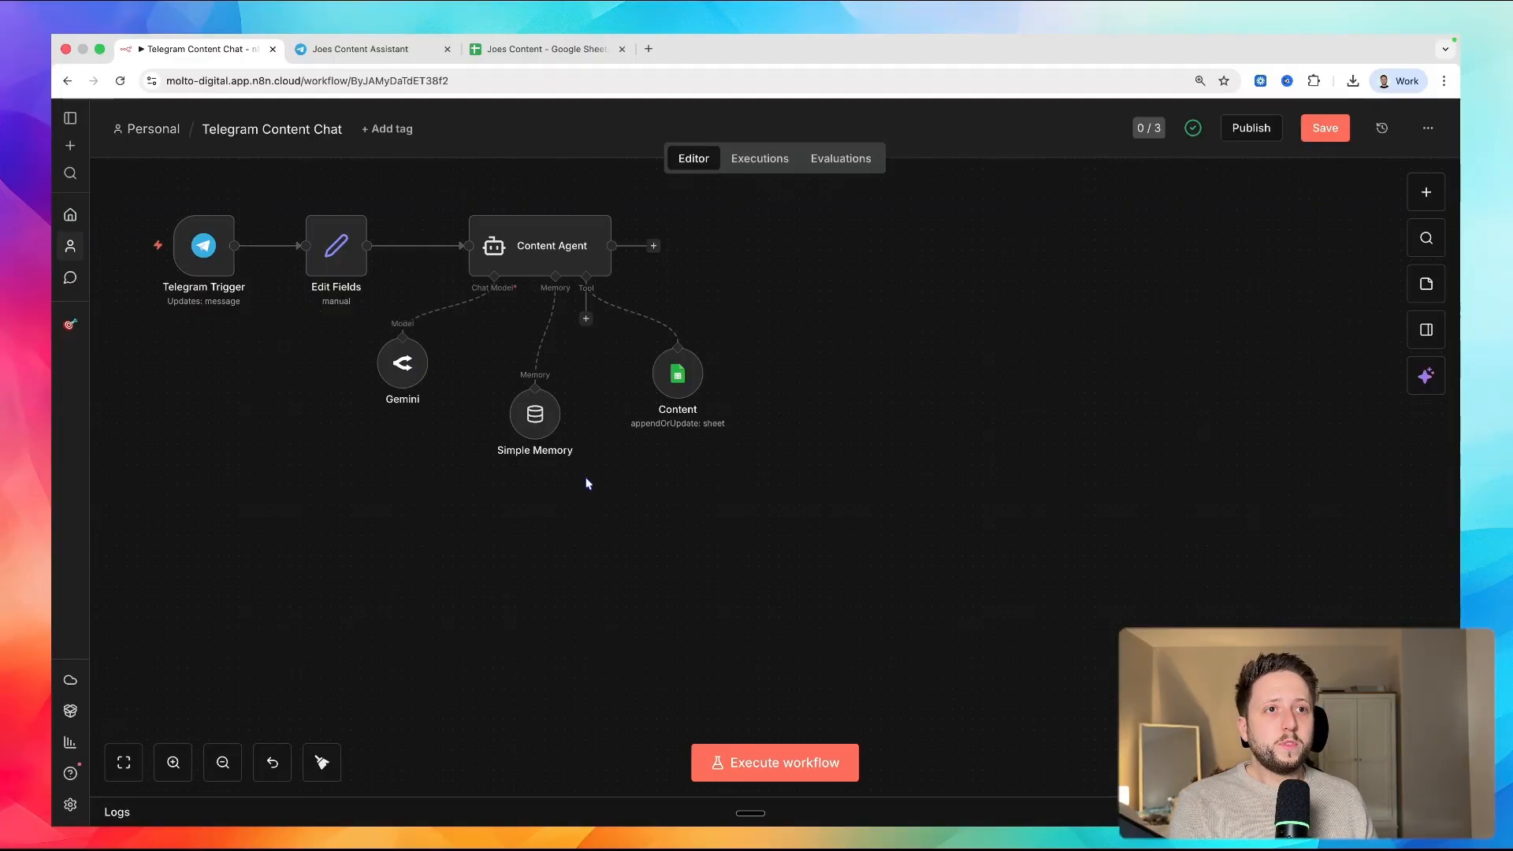
{"action": "scroll", "coordinate": [588, 484], "scroll_direction": "up", "scroll_amount": 1}
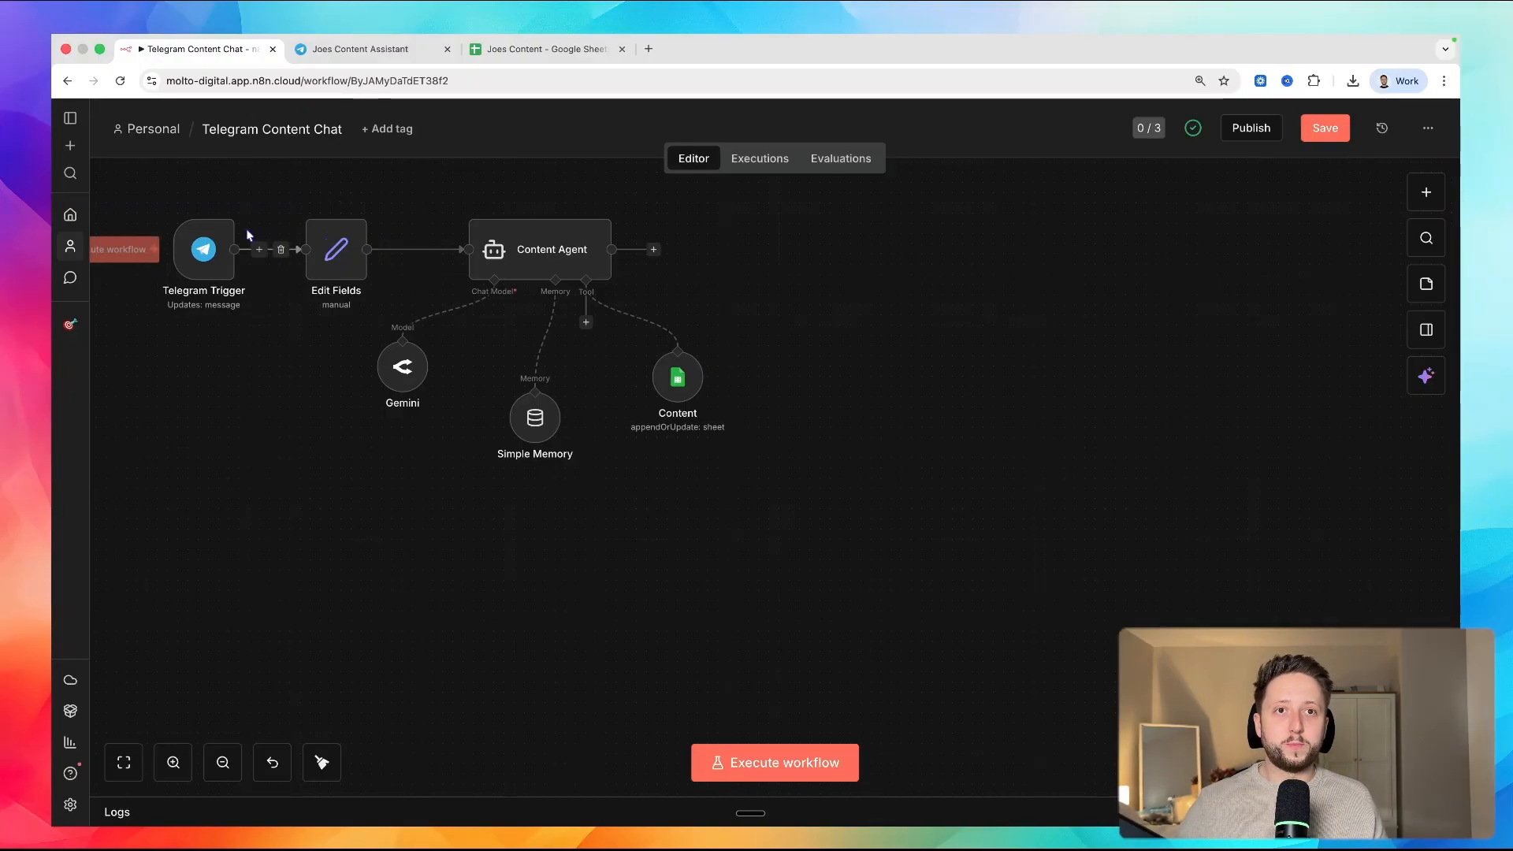
- Search the node library for Telegram and browse its available actions and triggers without adding any
{"action": "left_click", "coordinate": [1439, 192]}
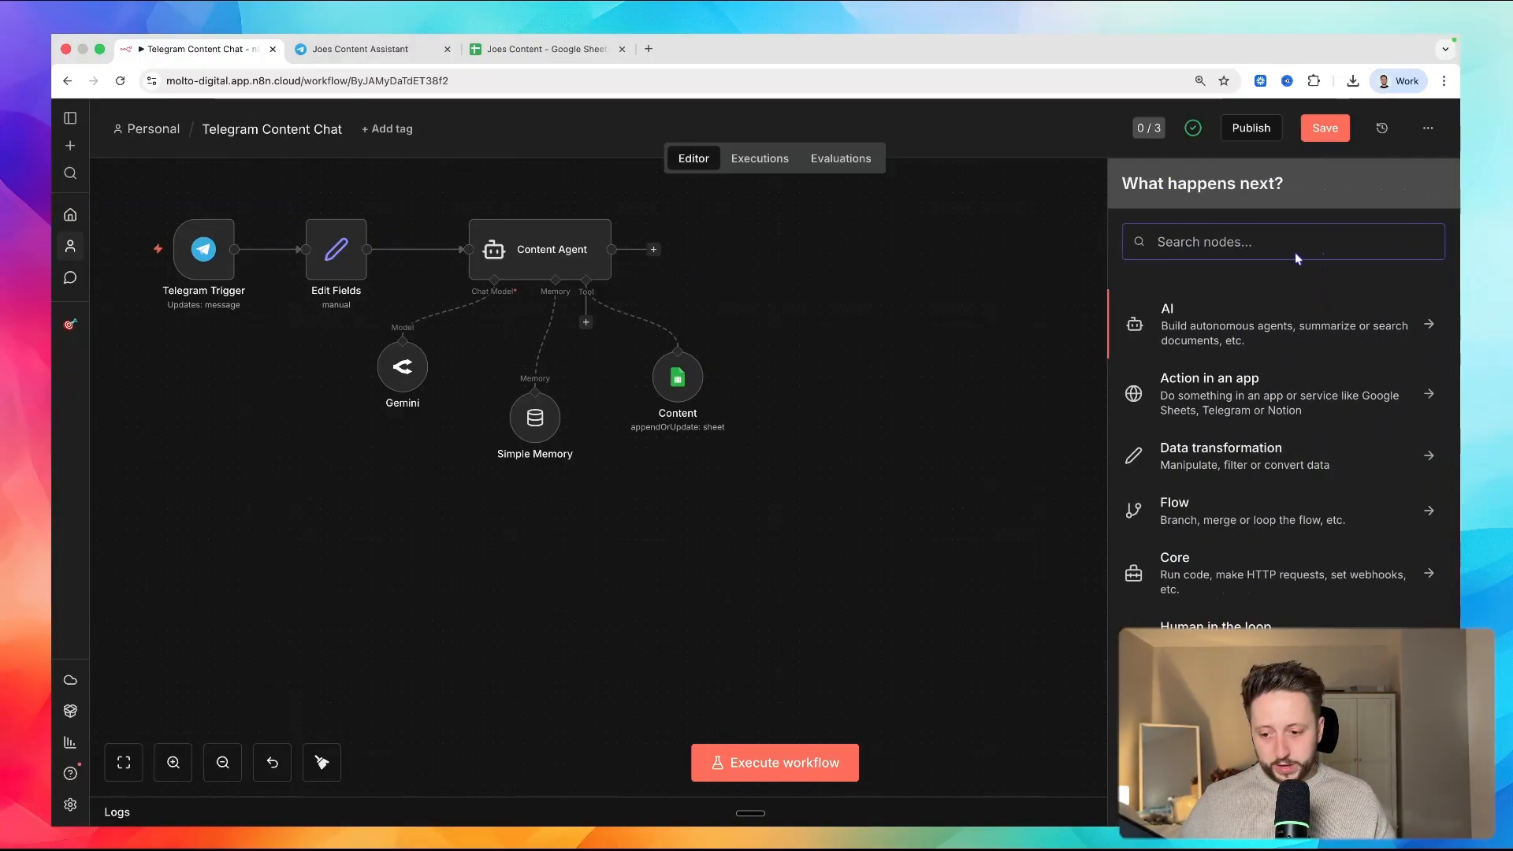
{"action": "type", "text": "telgram"}
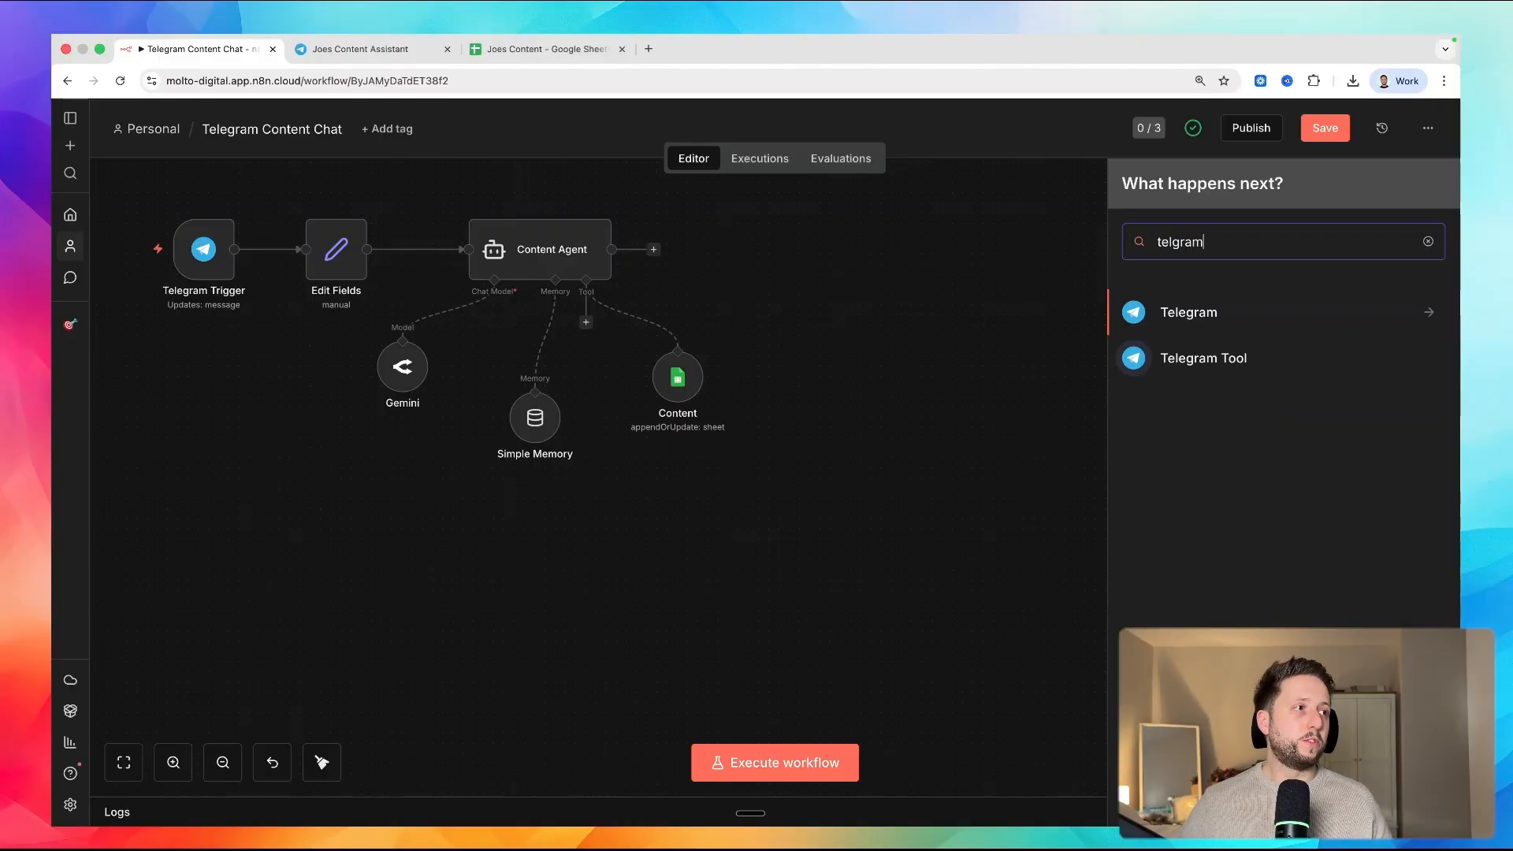
{"action": "left_click", "coordinate": [1265, 309]}
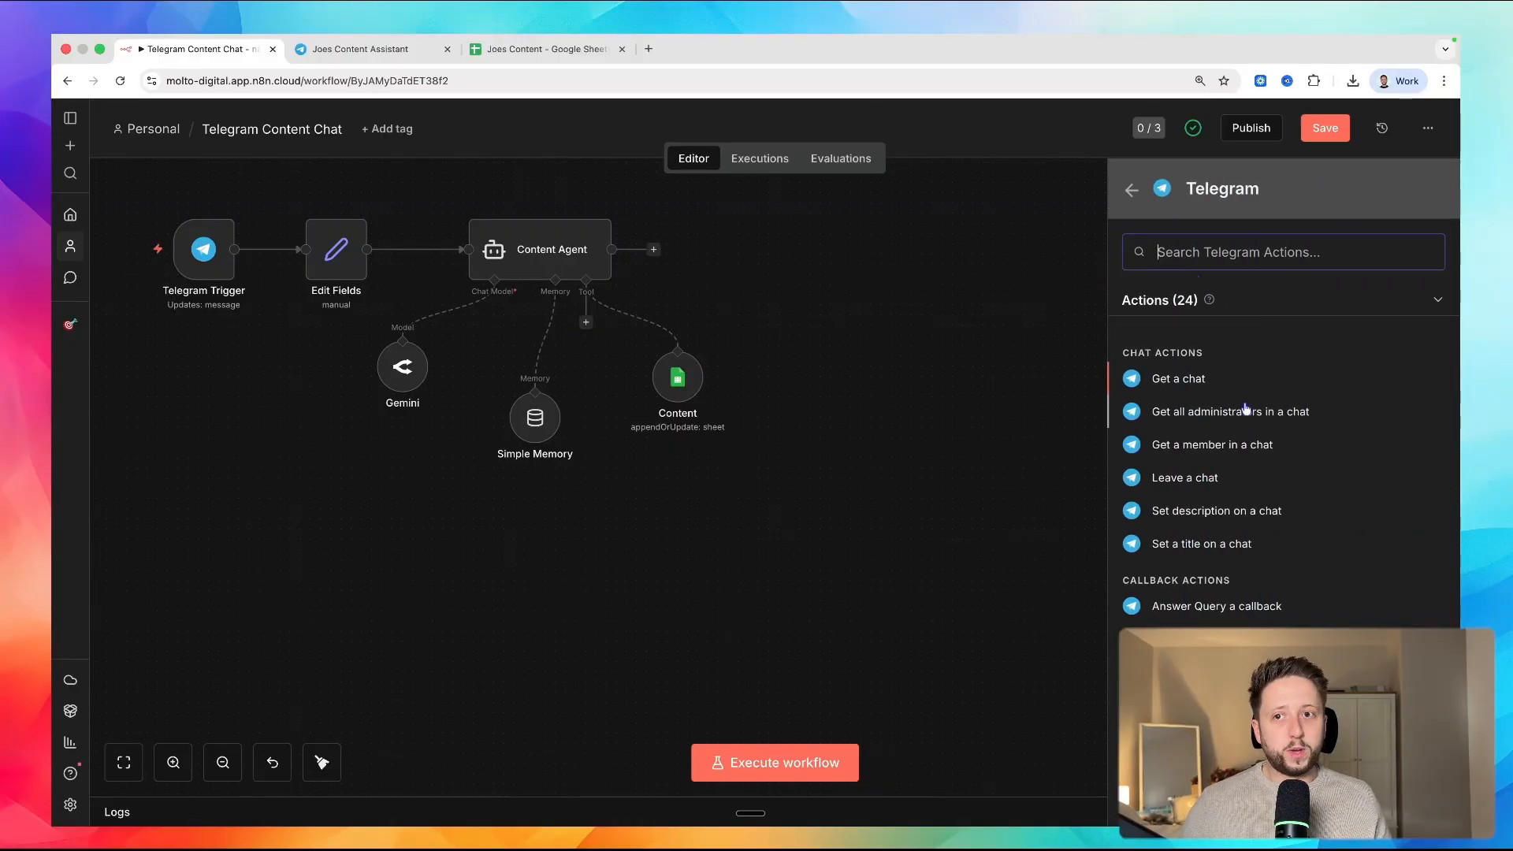
{"action": "scroll", "coordinate": [1230, 351], "scroll_direction": "down", "scroll_amount": 10}
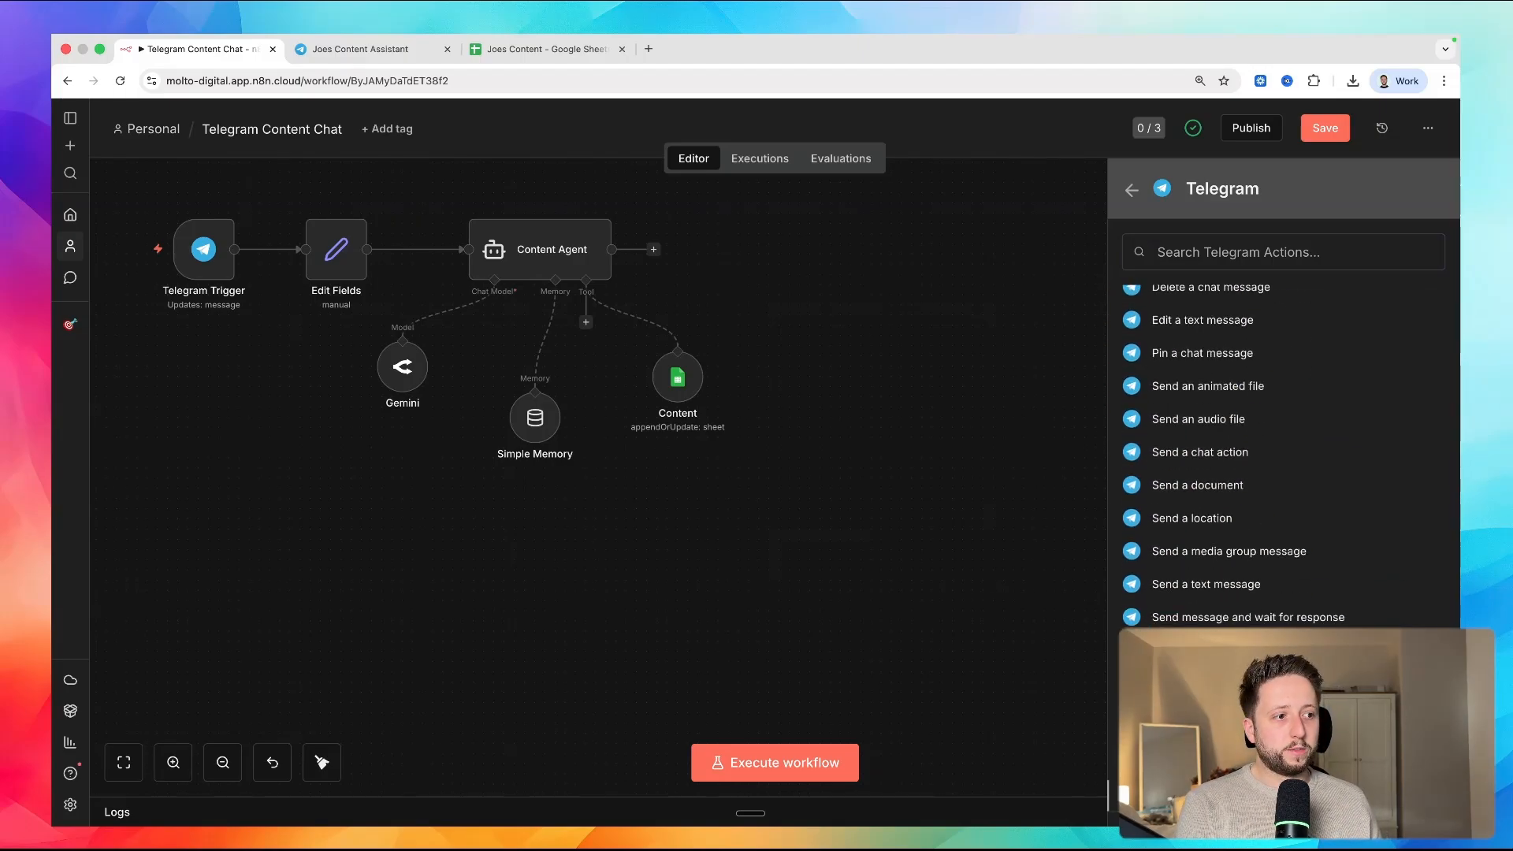
{"action": "scroll", "coordinate": [1182, 536], "scroll_direction": "down", "scroll_amount": 4}
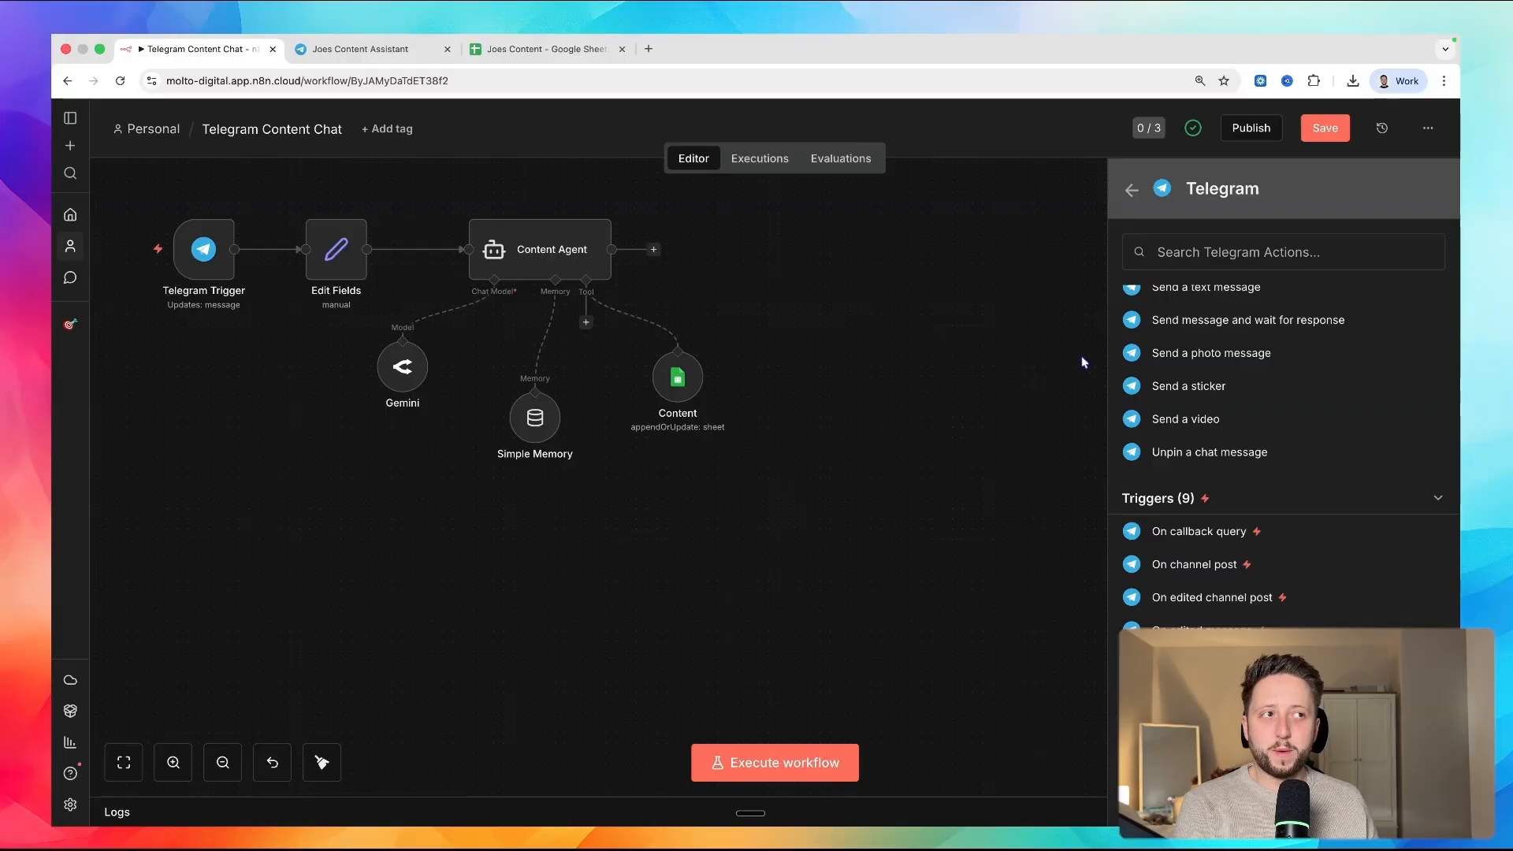
{"action": "left_click", "coordinate": [1060, 351]}
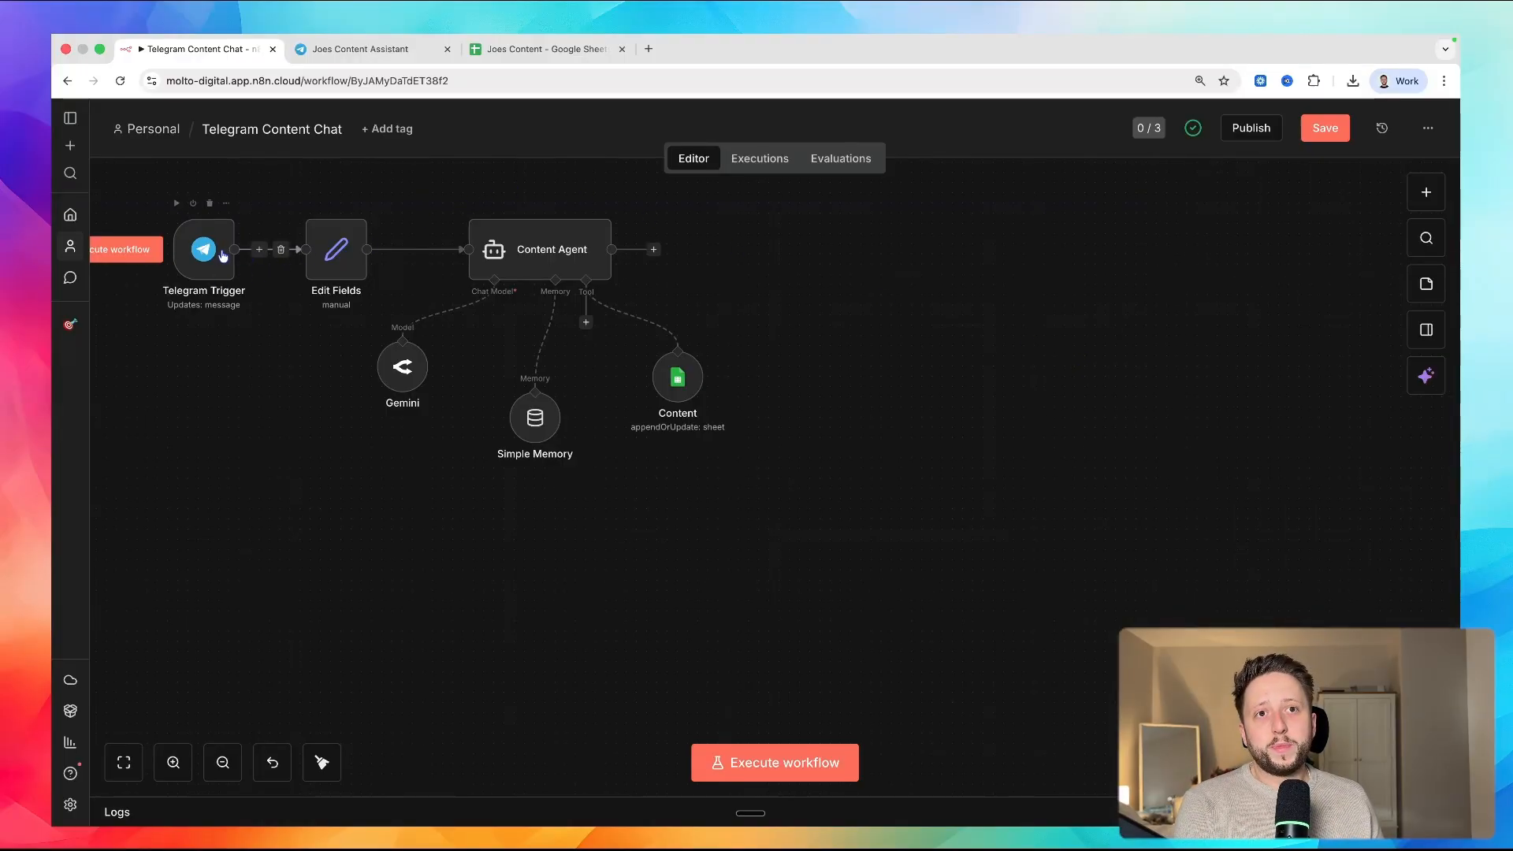
- Disconnect the Telegram Trigger from the Edit Fields node and move it below the main row
{"action": "left_click_drag", "start_coordinate": [220, 278], "coordinate": [220, 420]}
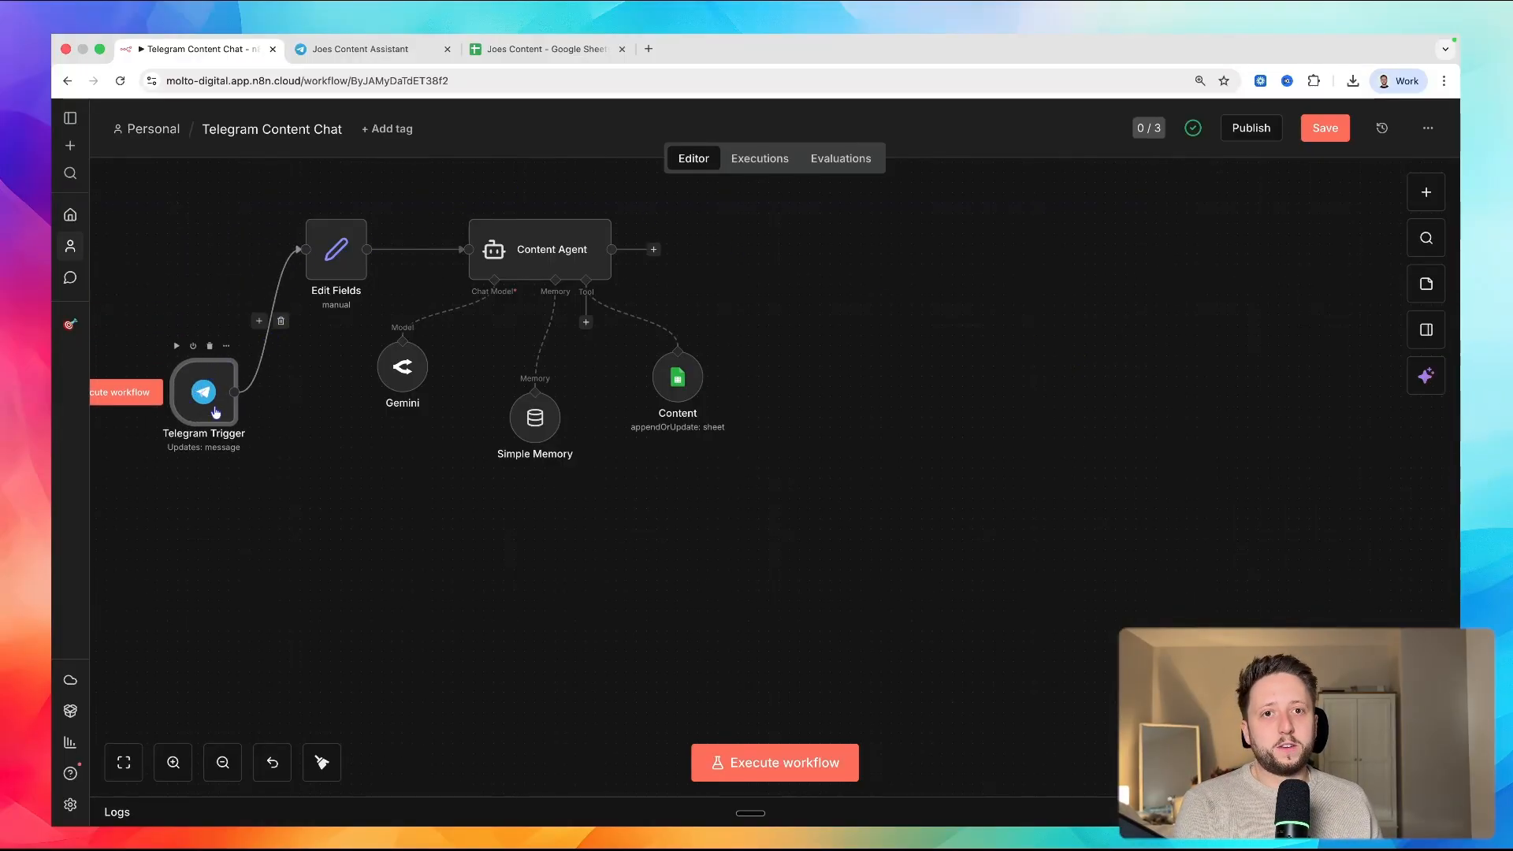
{"action": "left_click", "coordinate": [280, 321]}
{"action": "left_click_drag", "start_coordinate": [194, 413], "coordinate": [235, 494]}
- Review the Telegram Trigger's parameters alongside the Joes Content Assistant bot chat in Telegram
{"action": "double_click", "coordinate": [259, 508]}
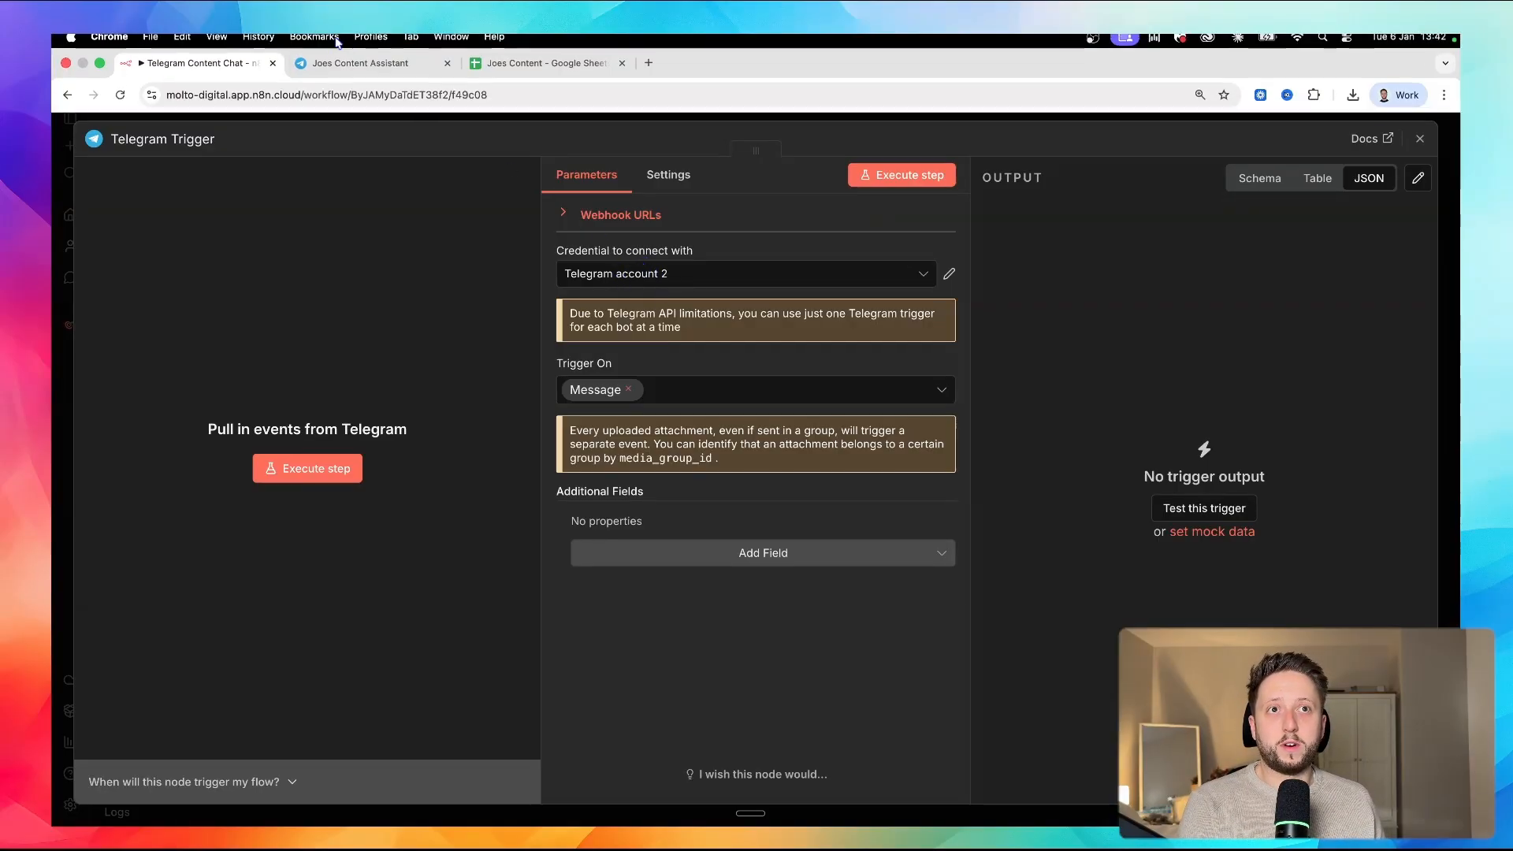
{"action": "left_click", "coordinate": [356, 65]}
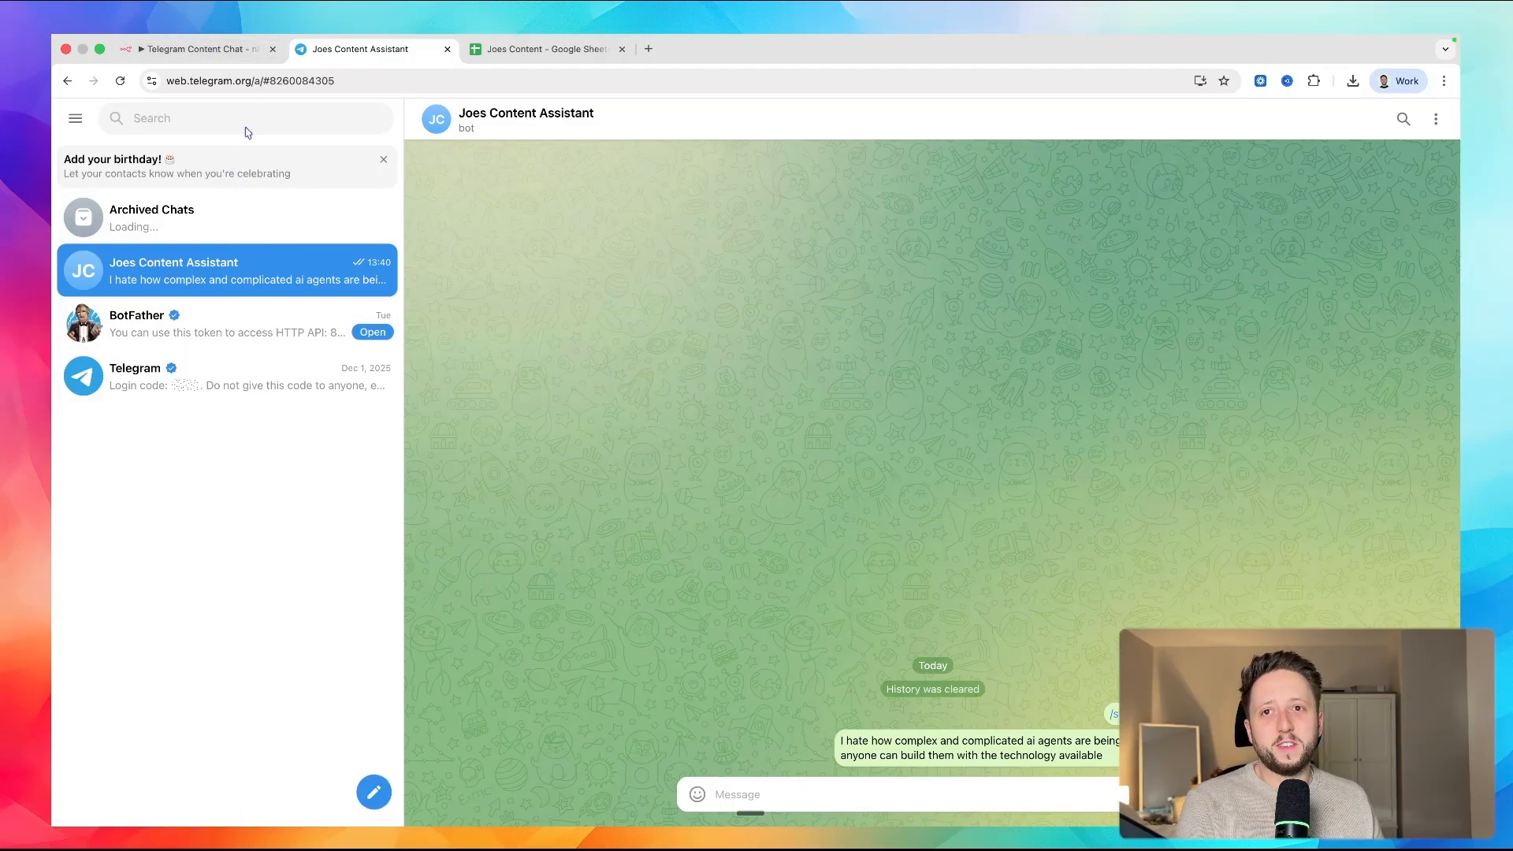
{"action": "left_click", "coordinate": [220, 78]}
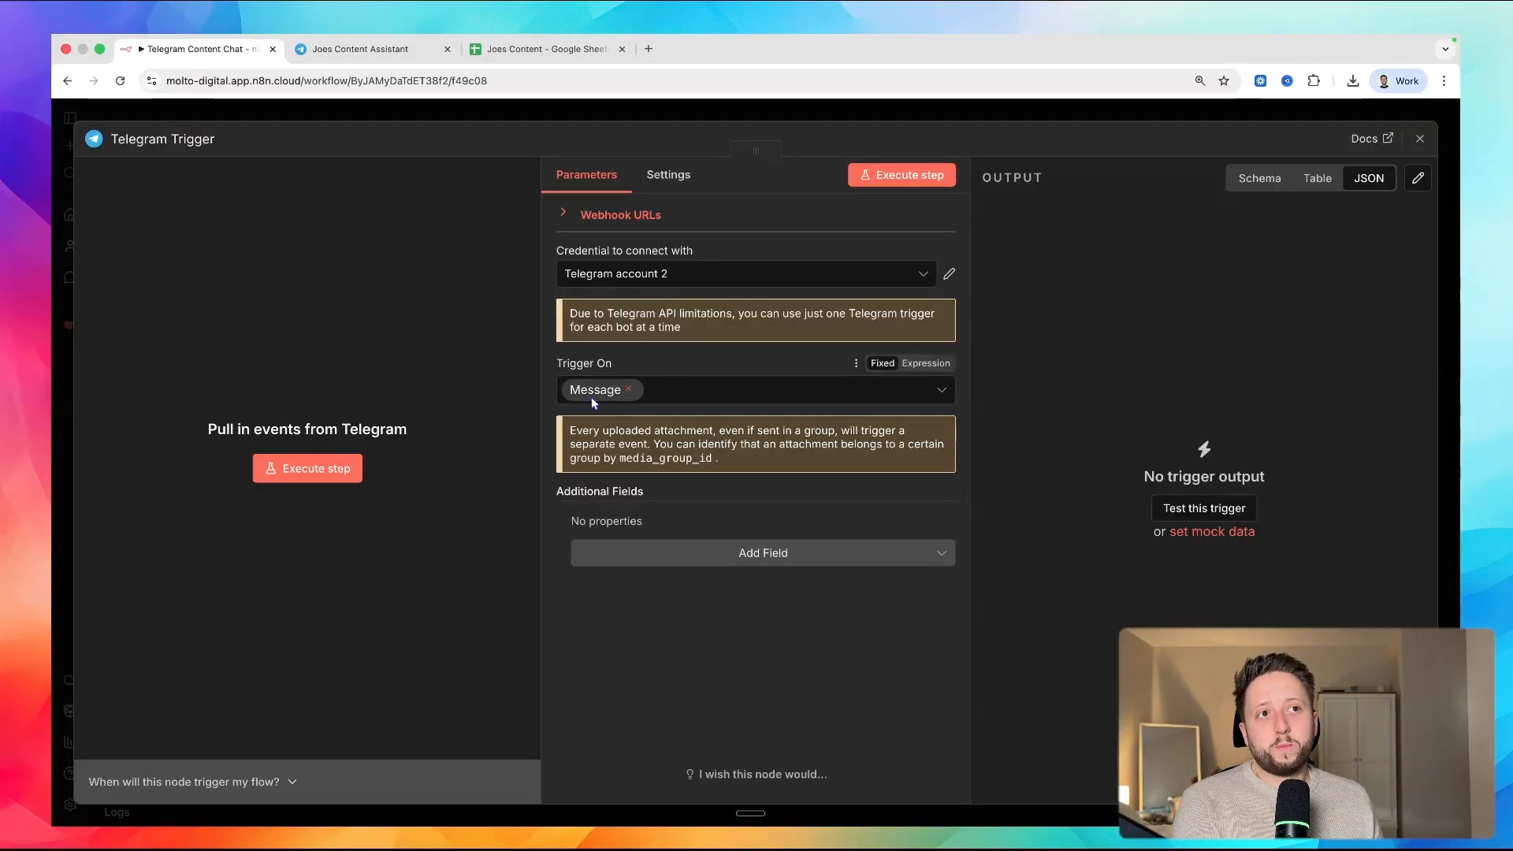
{"action": "left_click", "coordinate": [443, 112]}
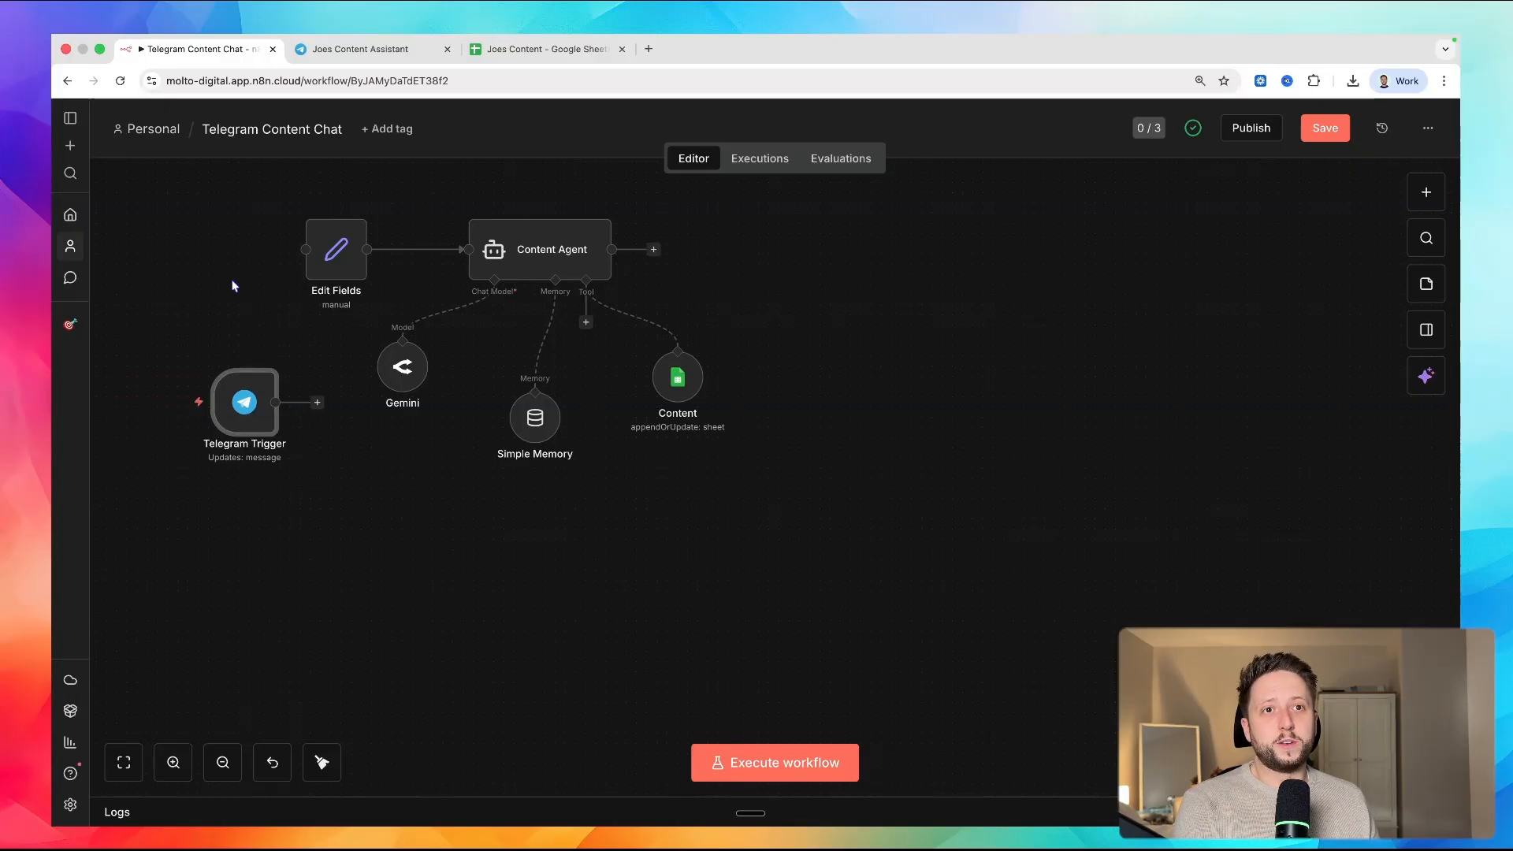
- Reconnect the Telegram Trigger to Edit Fields, align both nodes in a row, and move the whole workflow toward the canvas centre
{"action": "left_click_drag", "start_coordinate": [247, 416], "coordinate": [334, 298]}
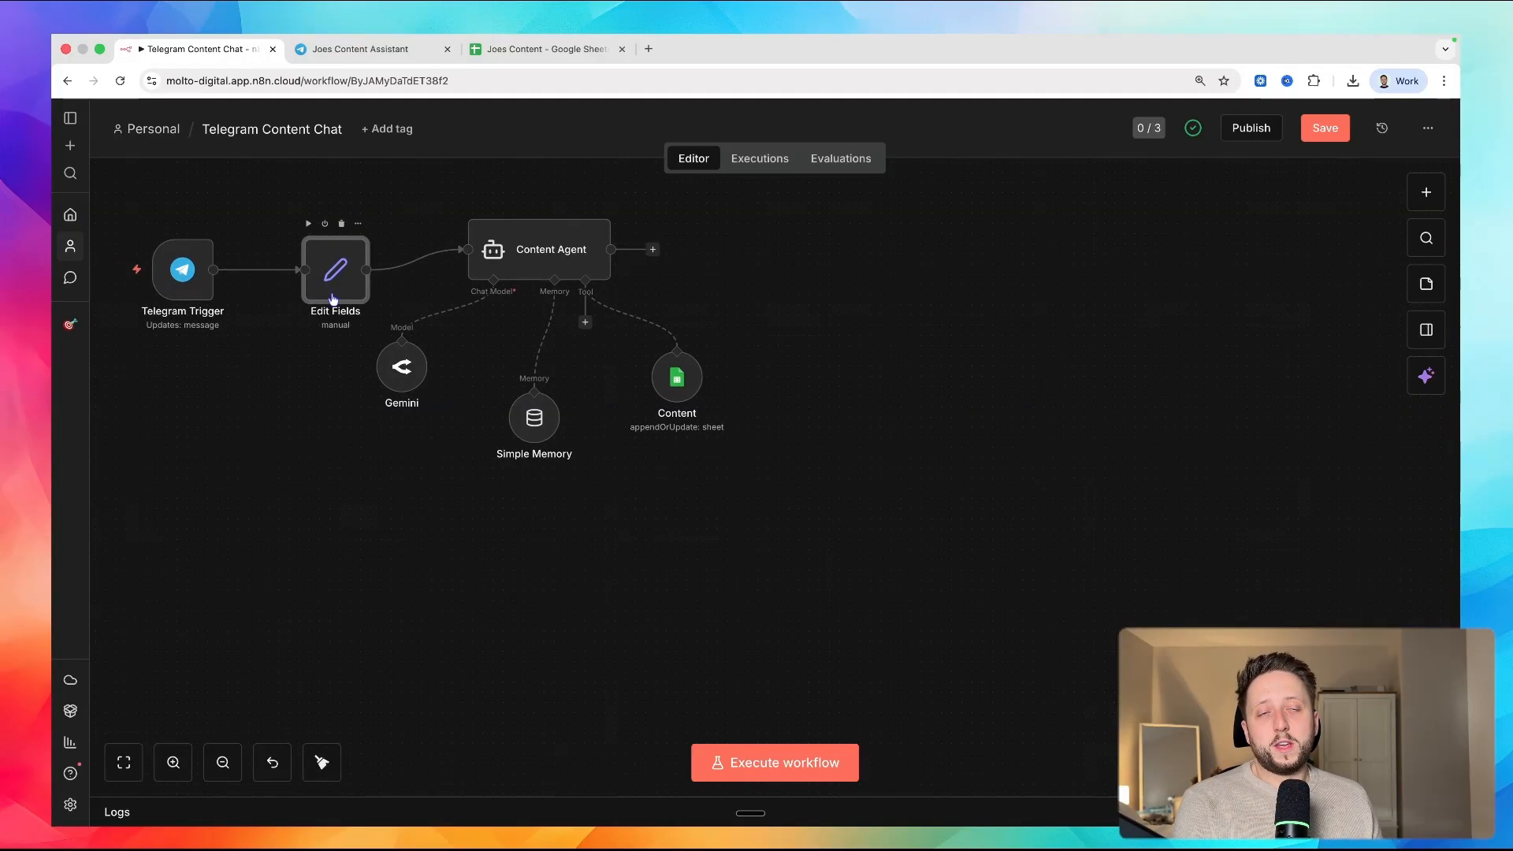
{"action": "left_click_drag", "start_coordinate": [153, 191], "coordinate": [811, 564]}
{"action": "left_click_drag", "start_coordinate": [610, 416], "coordinate": [773, 518]}
{"action": "left_click_drag", "start_coordinate": [180, 262], "coordinate": [324, 364]}
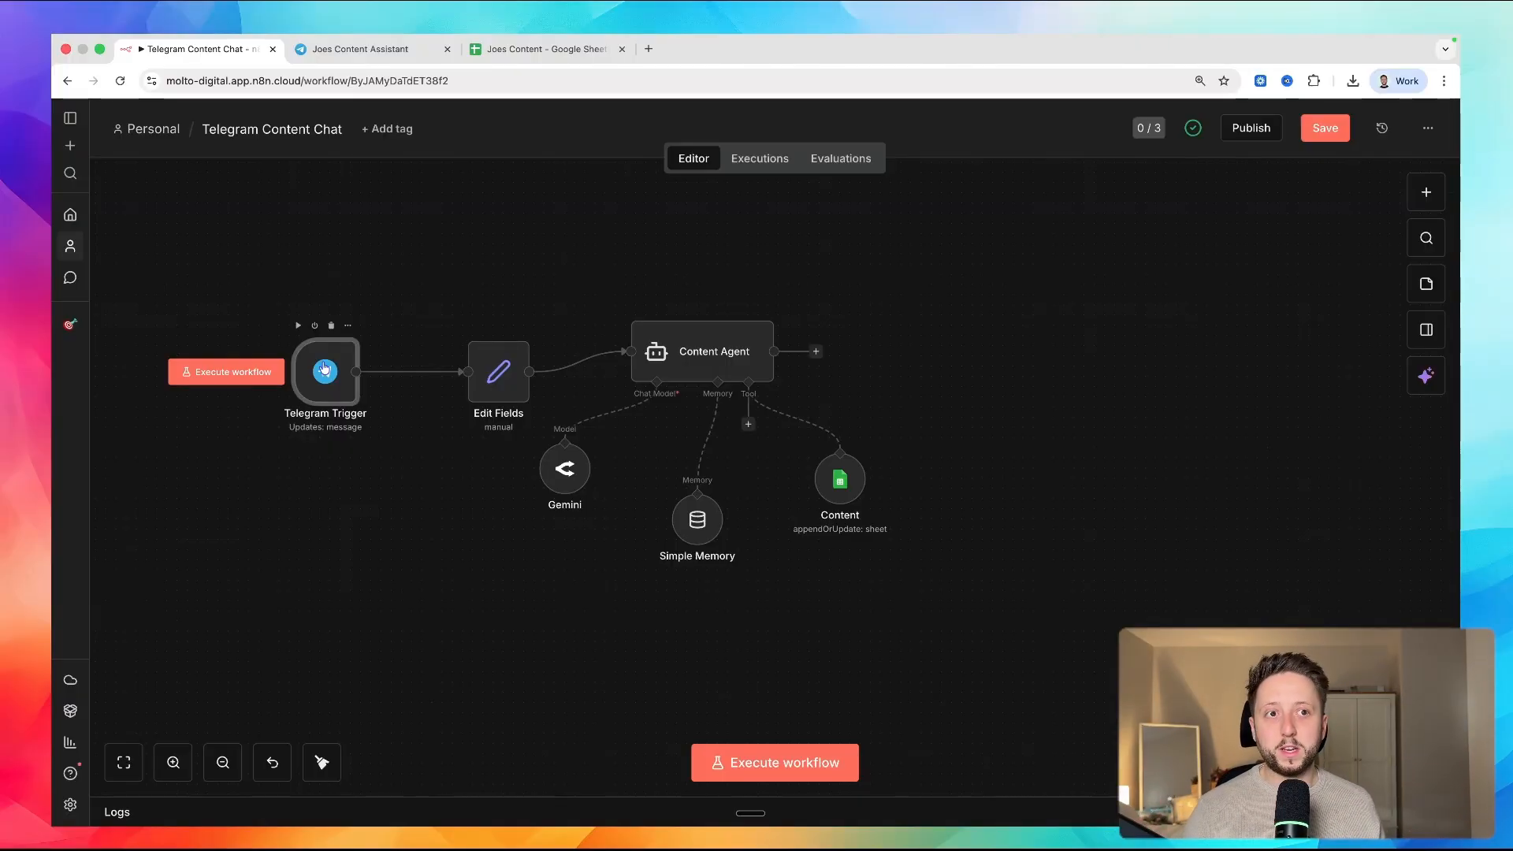
{"action": "left_click_drag", "start_coordinate": [499, 364], "coordinate": [489, 363]}
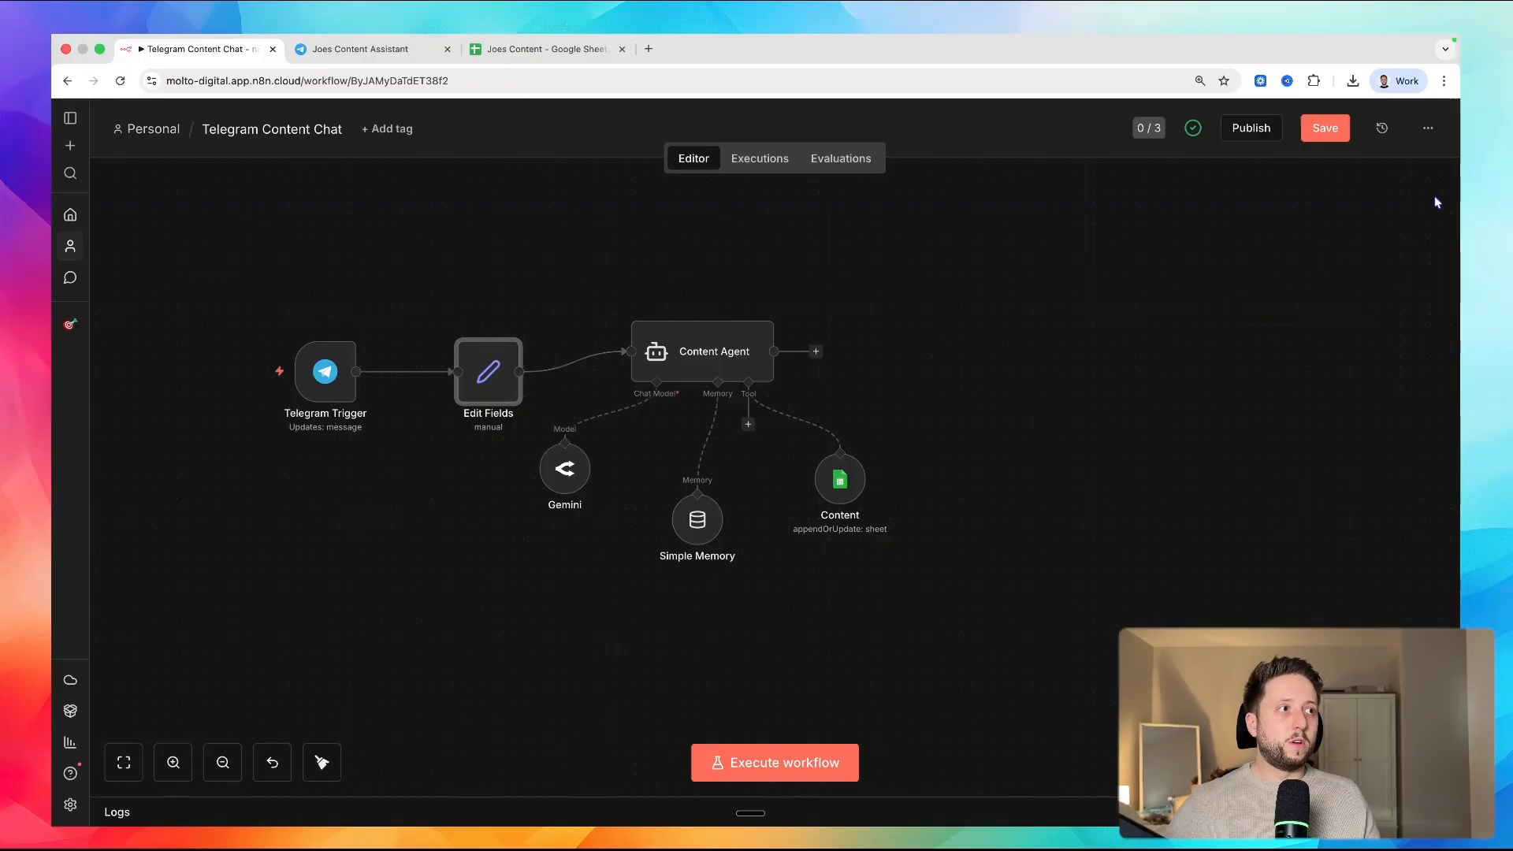
- Try adding a second Edit Fields (Set) node after the existing one, and delete the added node
{"action": "key", "text": "Tab"}
{"action": "type", "text": "edit"}
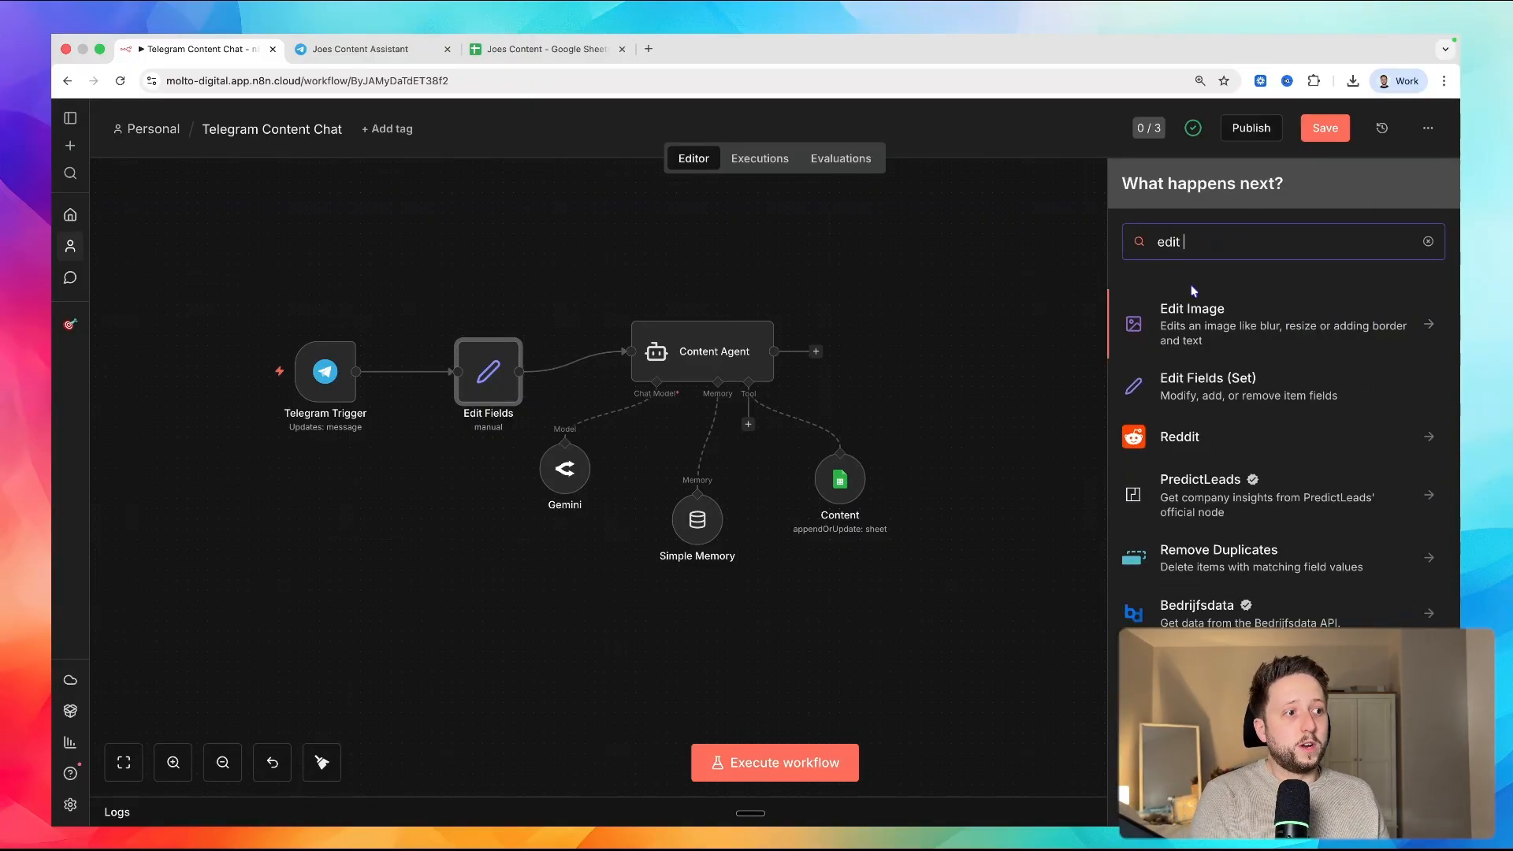
{"action": "left_click", "coordinate": [1203, 386]}
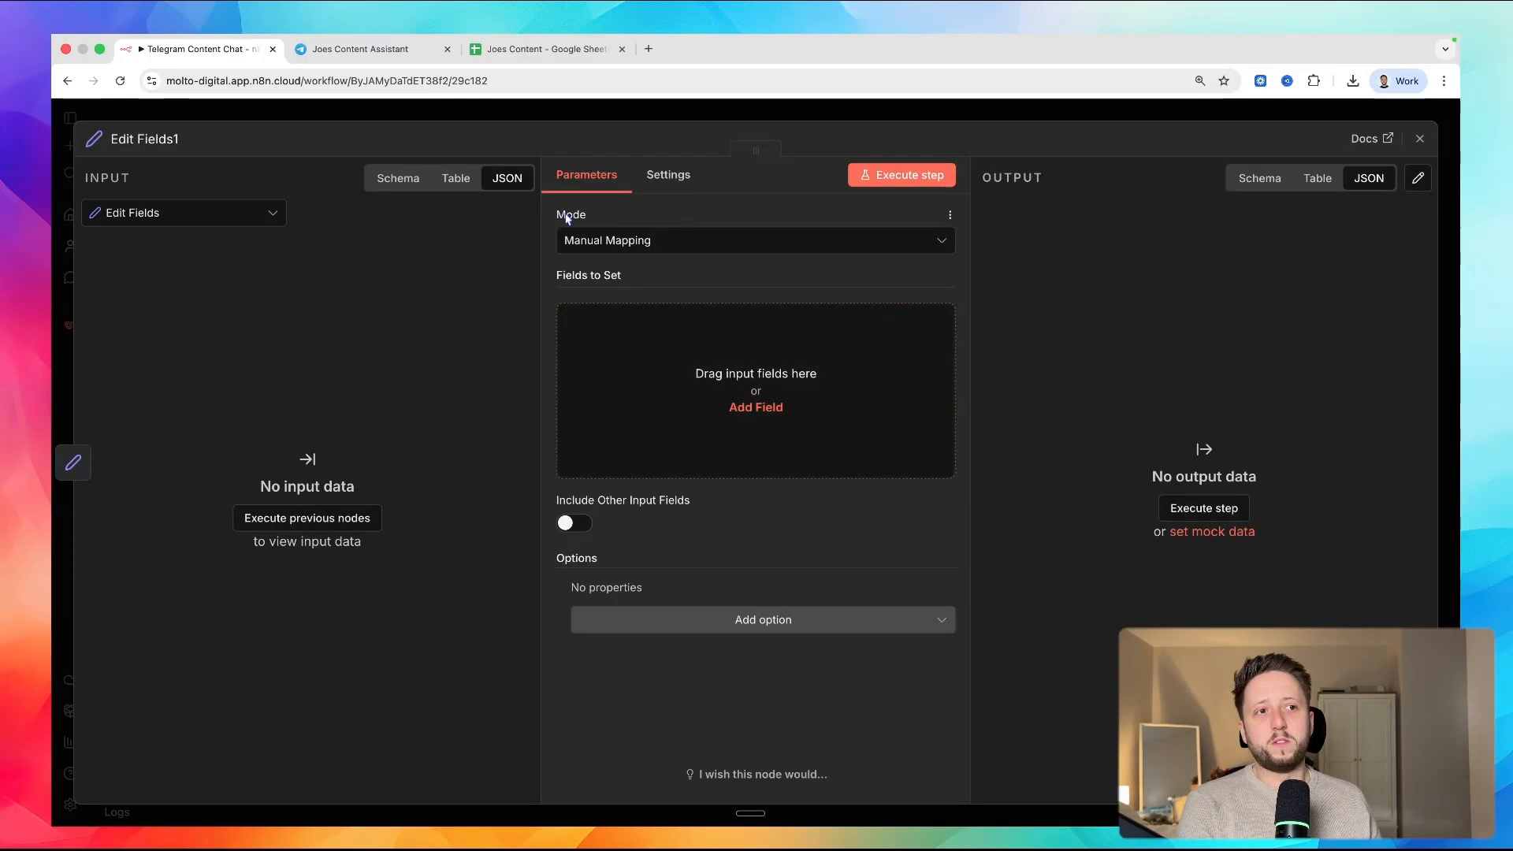
{"action": "left_click", "coordinate": [469, 117]}
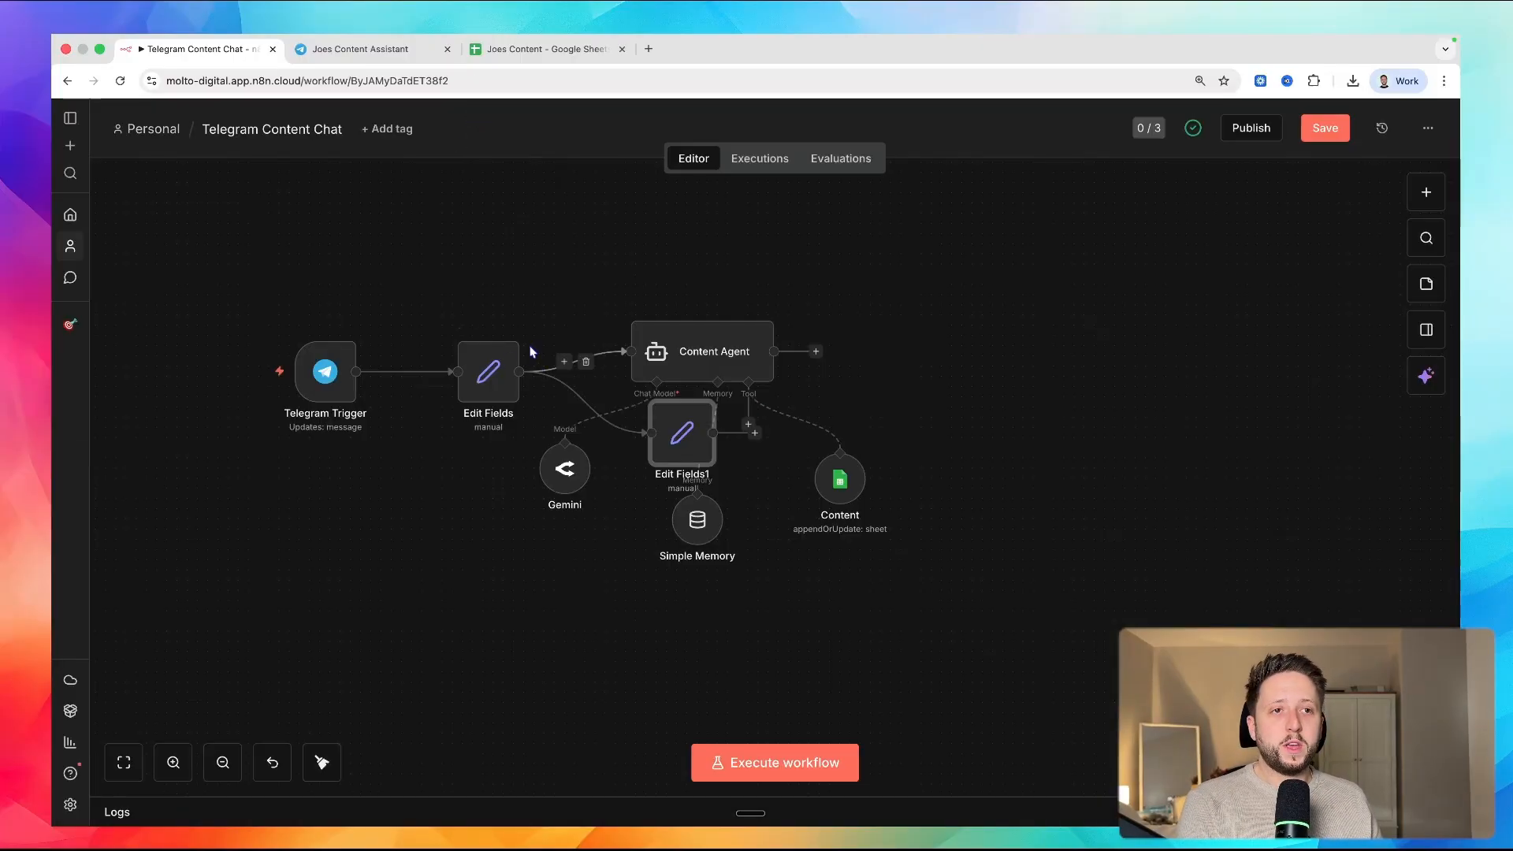
{"action": "double_click", "coordinate": [489, 367]}
{"action": "key", "text": "Escape"}
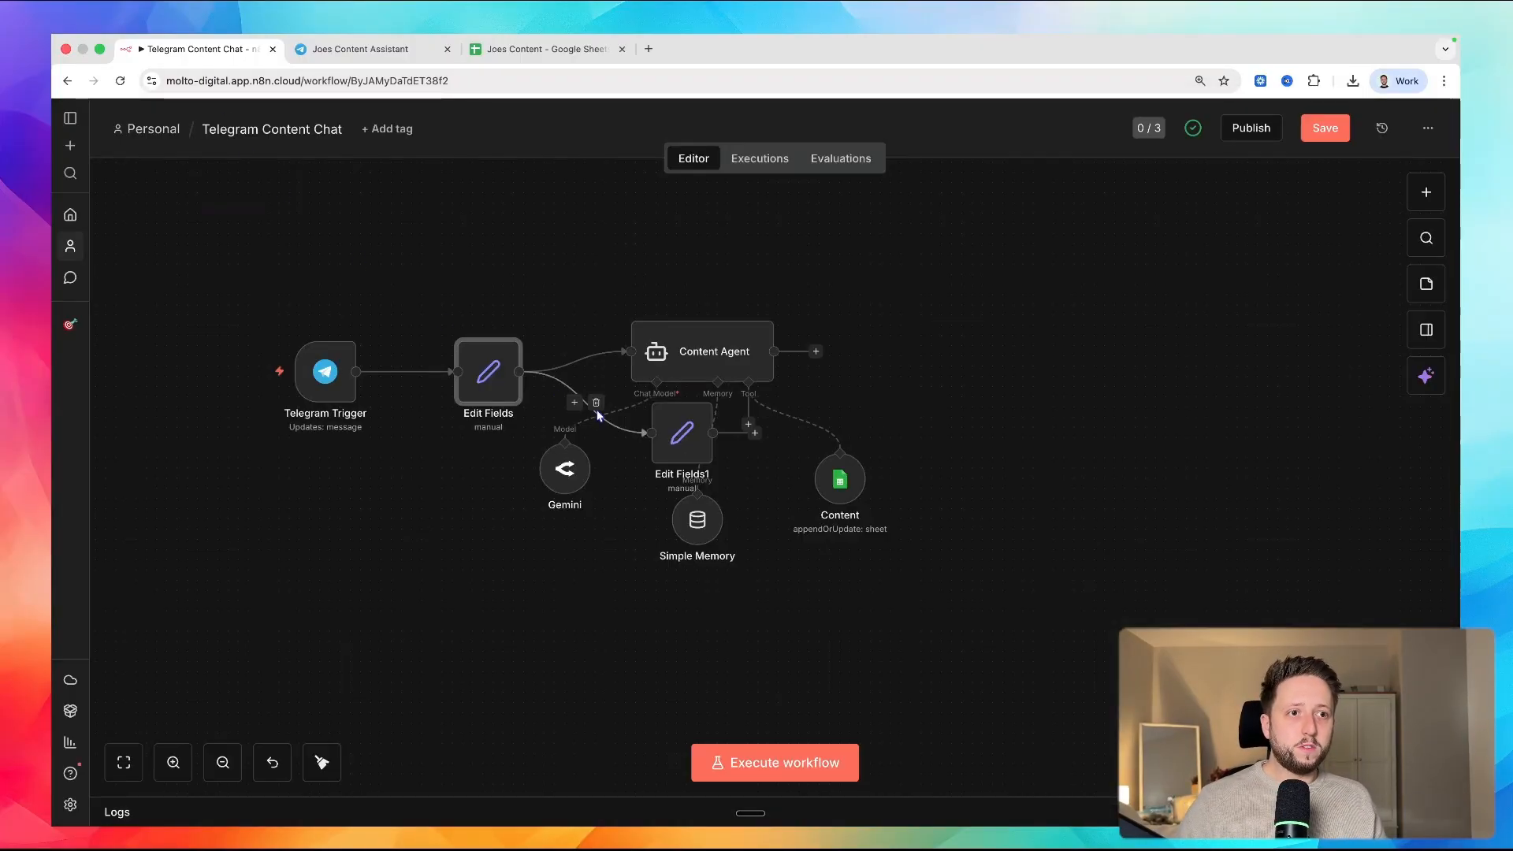
{"action": "left_click", "coordinate": [688, 386]}
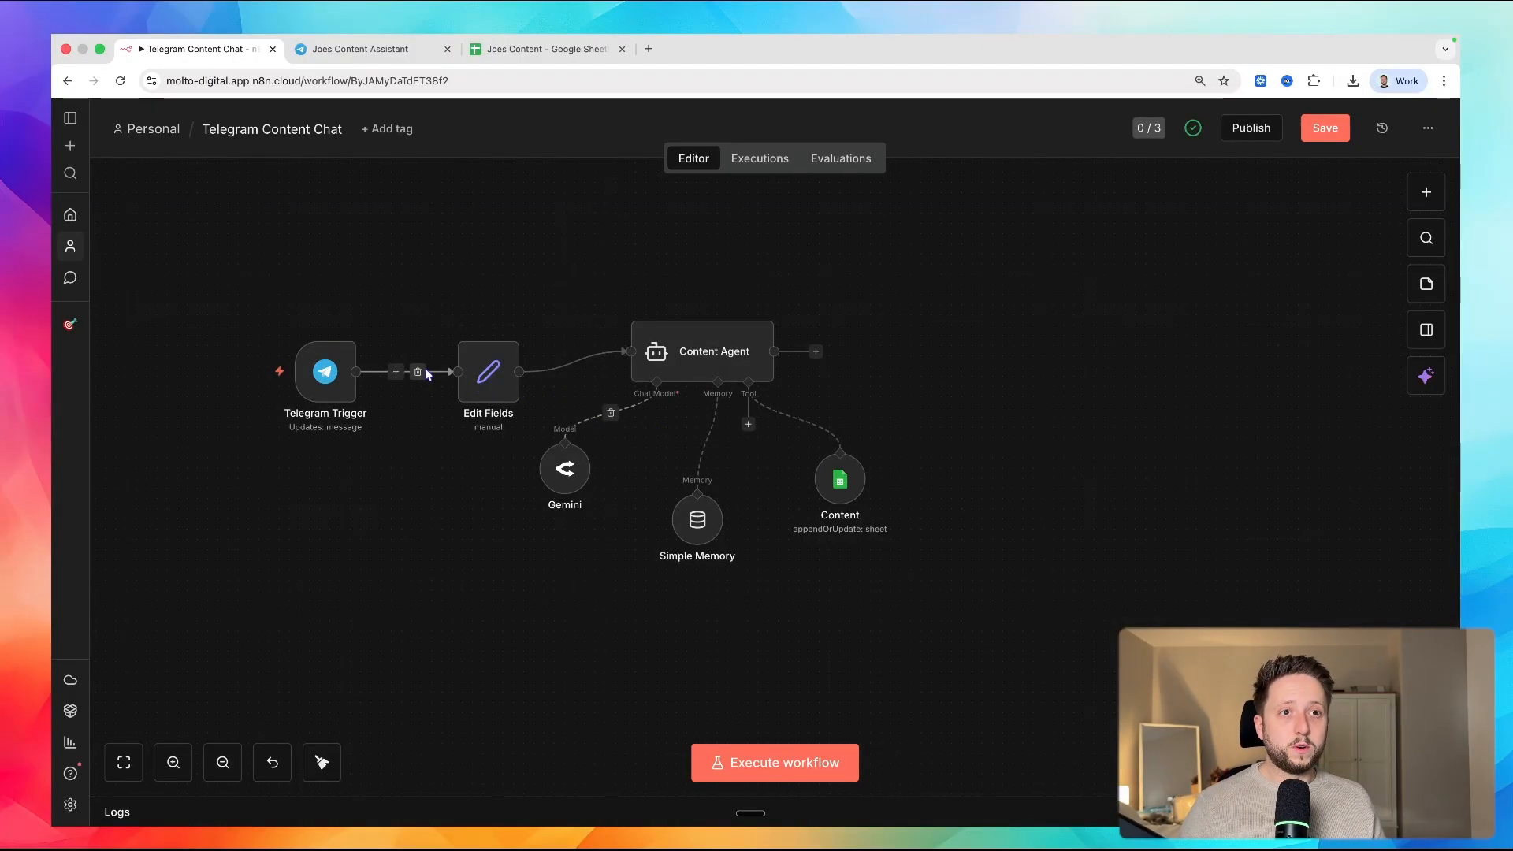
- Review the parameters of the Edit Fields node and of the Telegram Trigger
{"action": "double_click", "coordinate": [484, 369]}
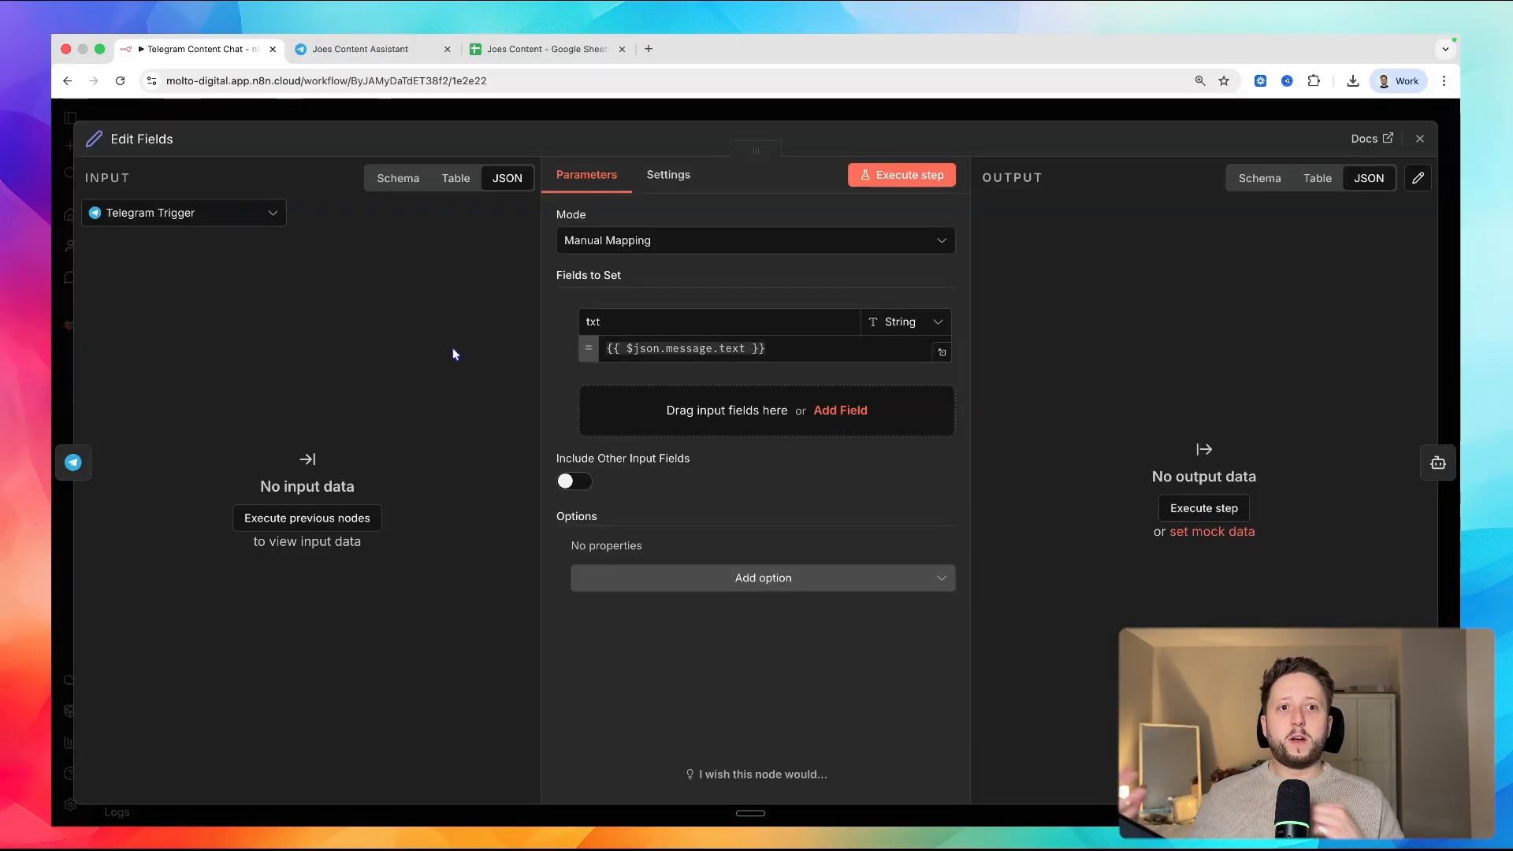
{"action": "left_click", "coordinate": [276, 115]}
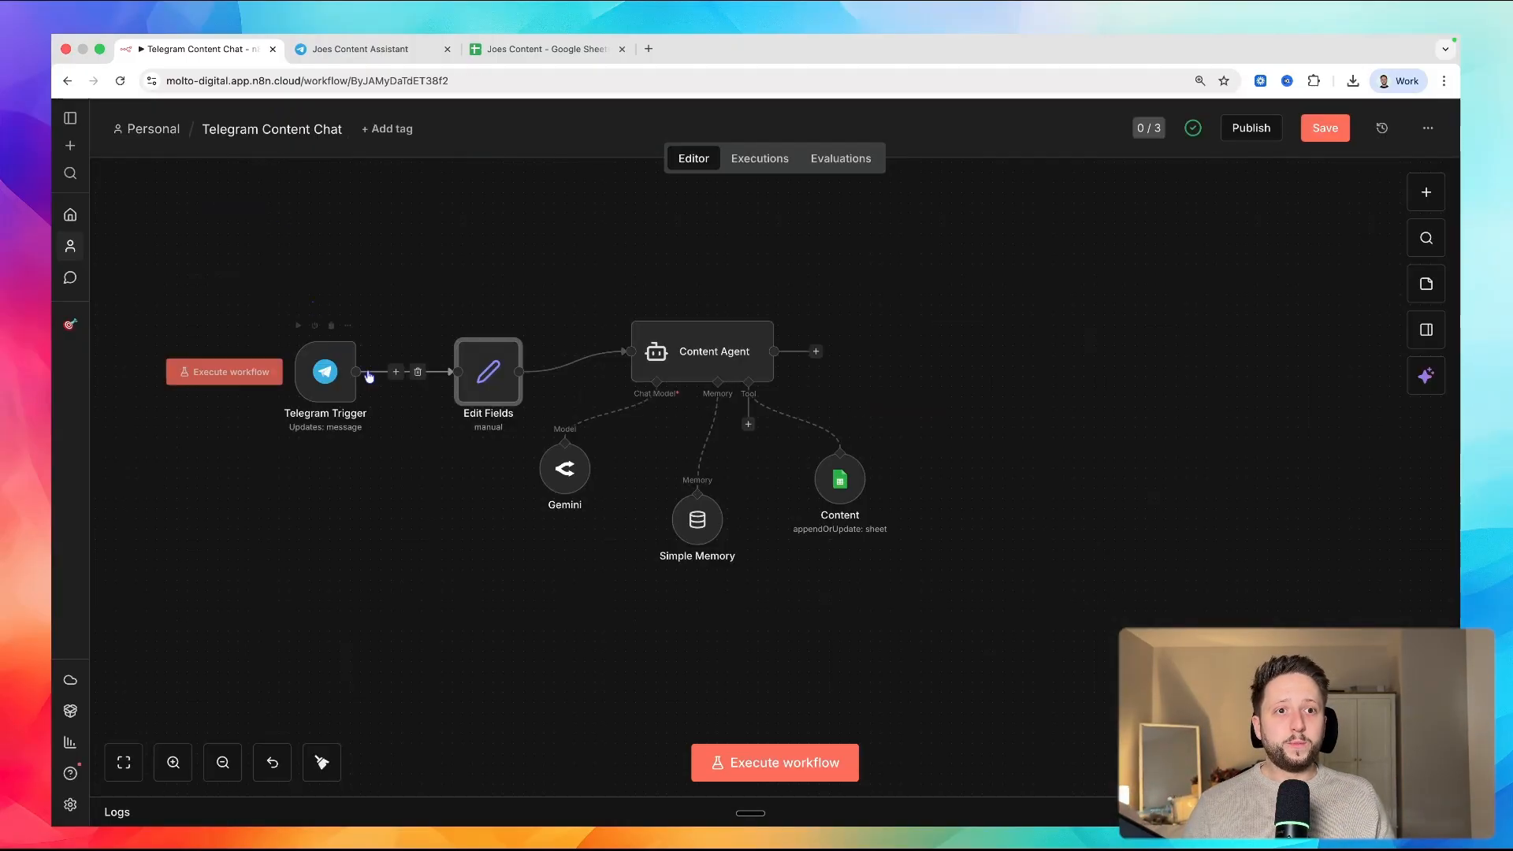
{"action": "double_click", "coordinate": [324, 368]}
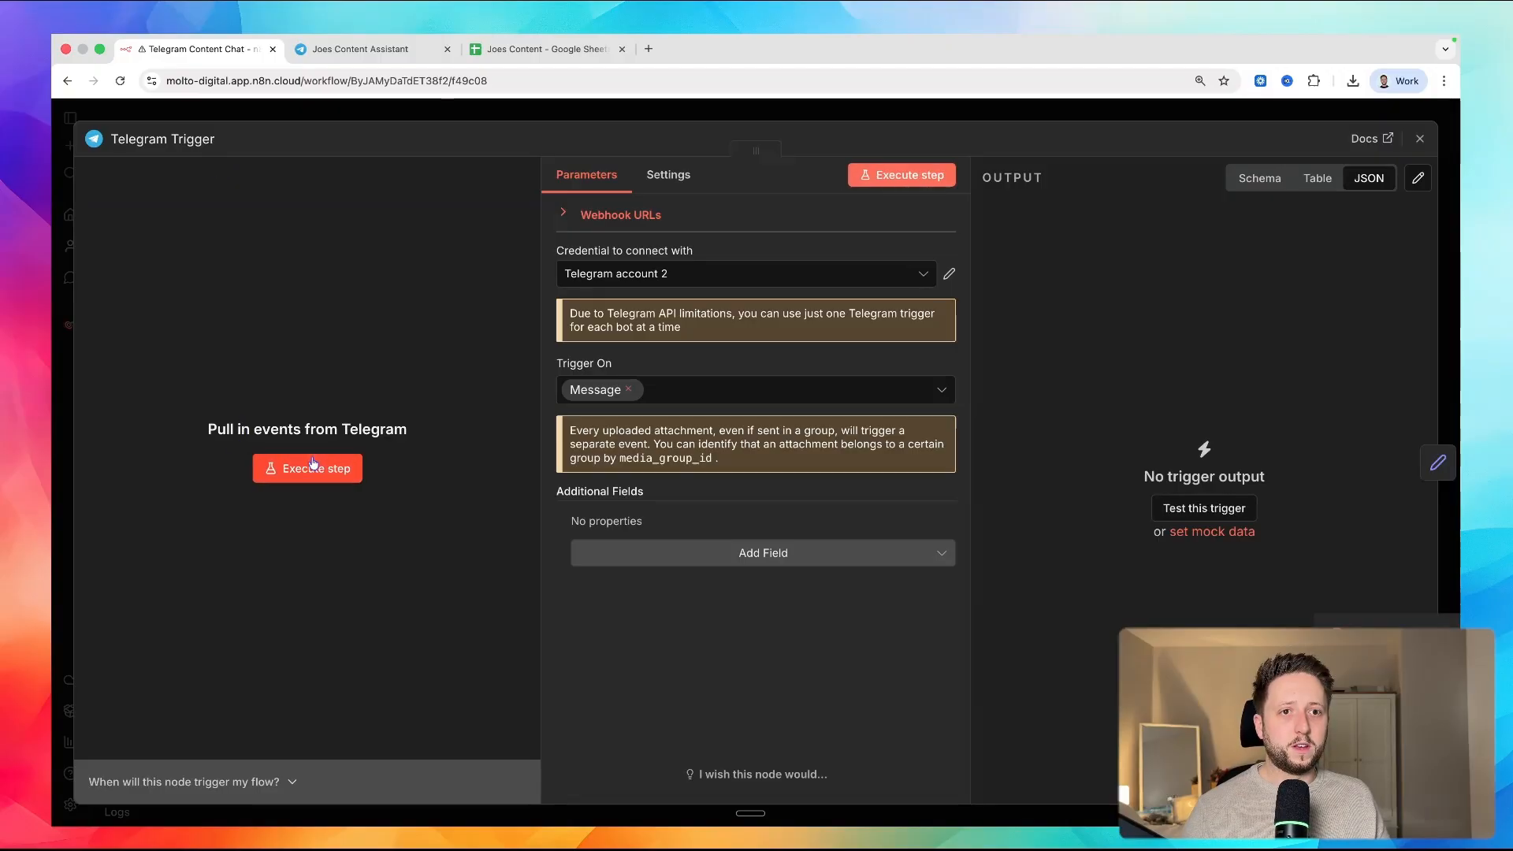
{"action": "left_click", "coordinate": [404, 122]}
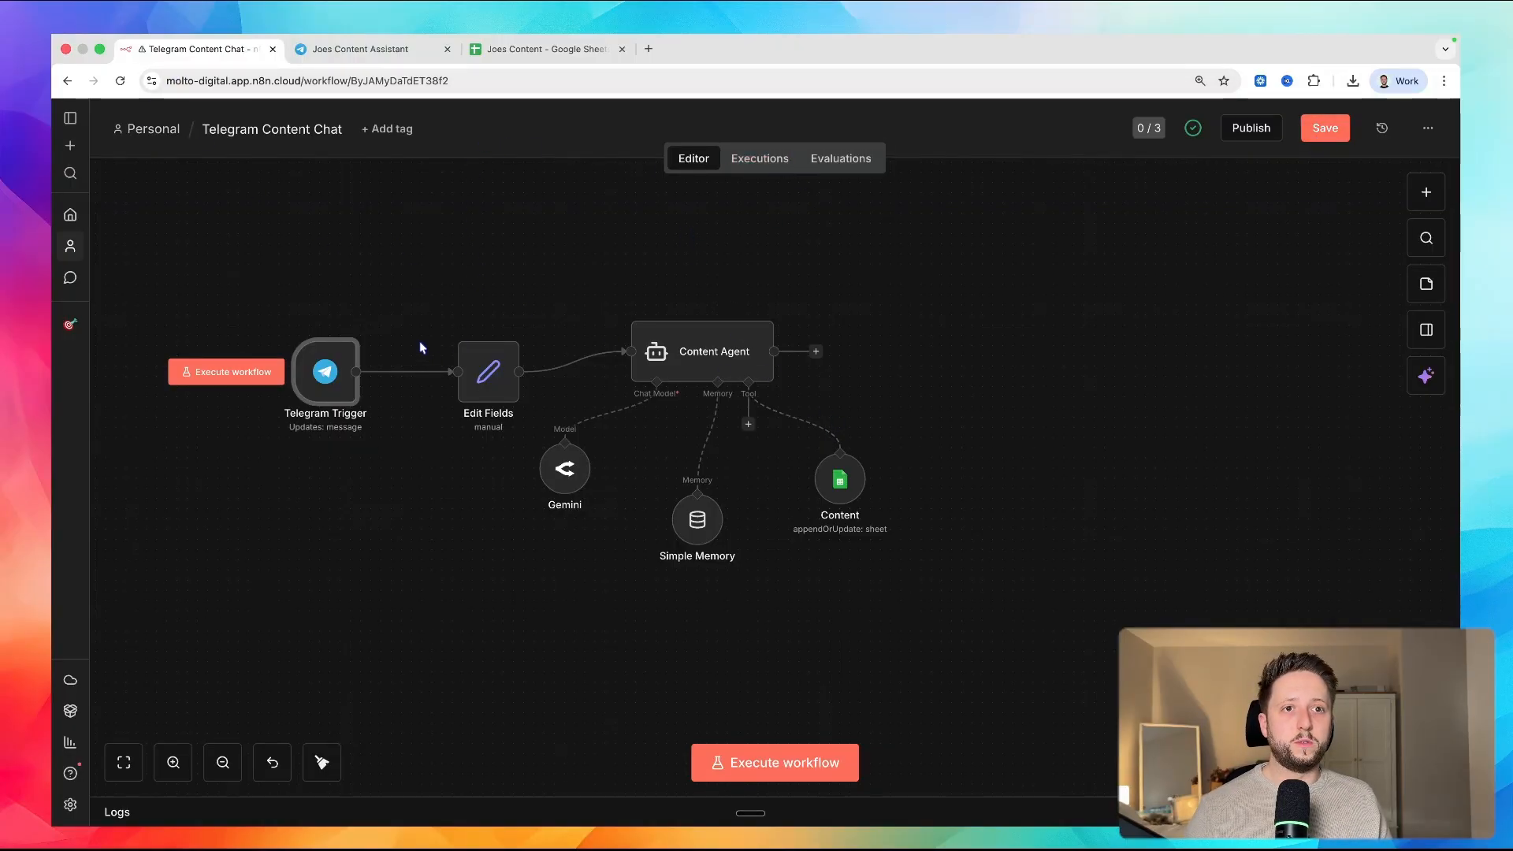
- Examine the message and chat data in the Telegram Trigger's pinned JSON output
{"action": "double_click", "coordinate": [351, 369]}
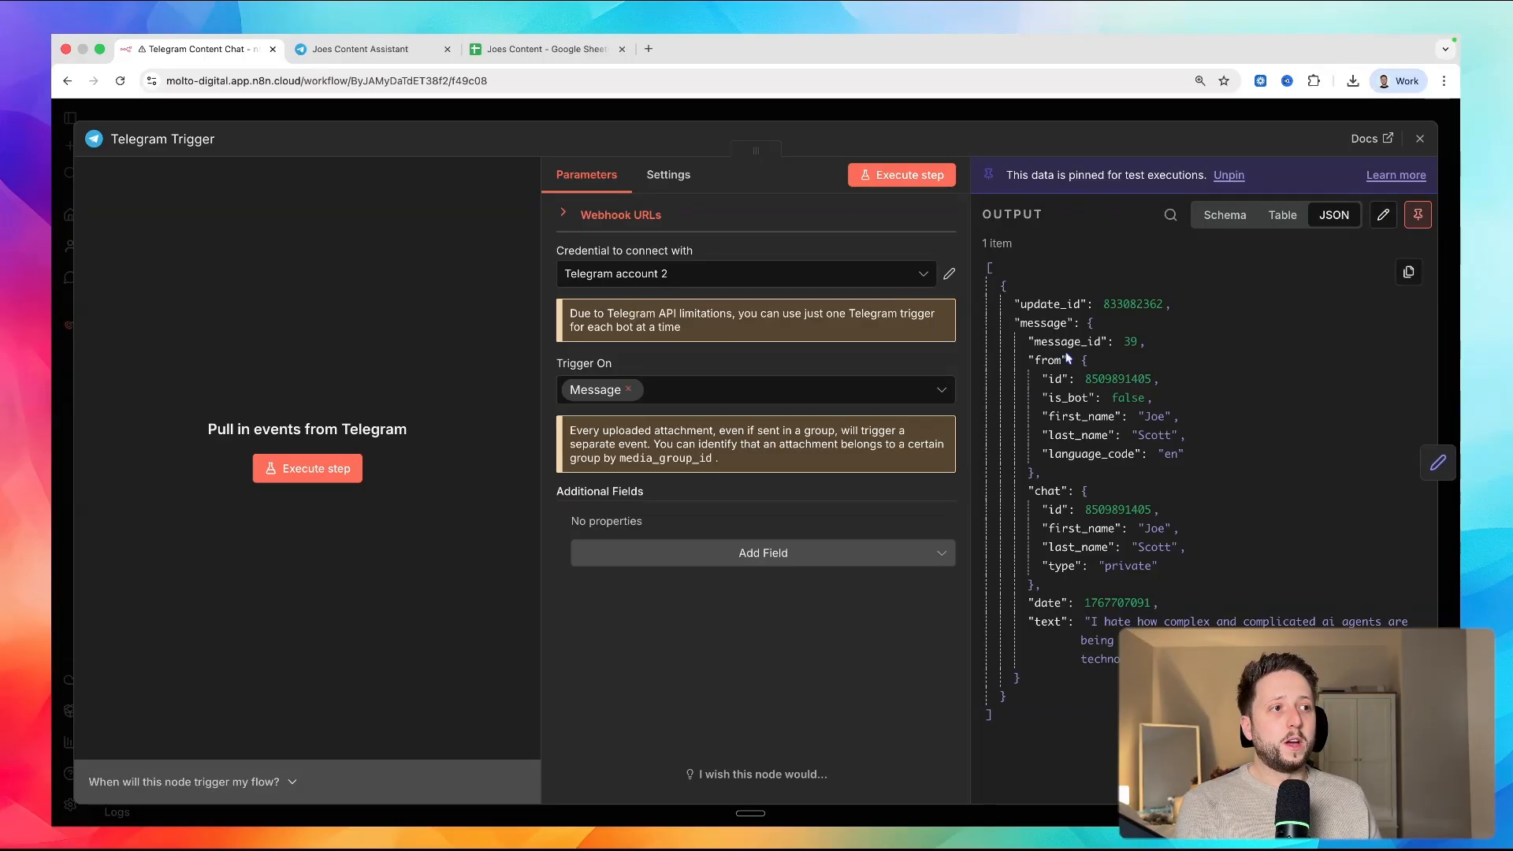
{"action": "left_click_drag", "start_coordinate": [1020, 304], "coordinate": [1198, 565]}
{"action": "left_click", "coordinate": [1155, 549]}
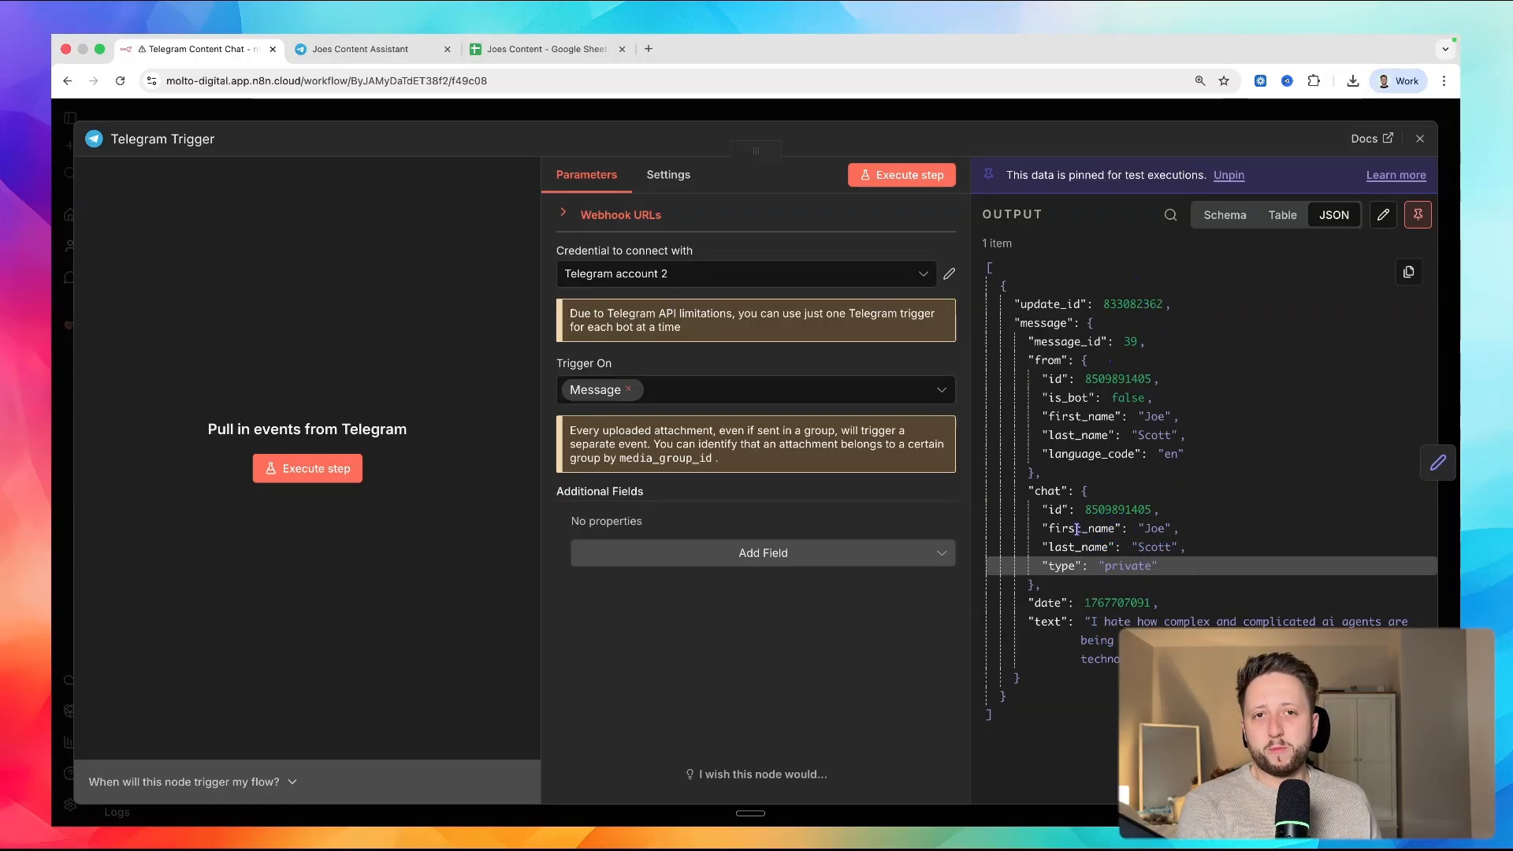
- Open the Edit Fields node and preview the result of the txt field's {{ $json.message.text }} expression
{"action": "left_click", "coordinate": [298, 111]}
{"action": "double_click", "coordinate": [482, 359]}
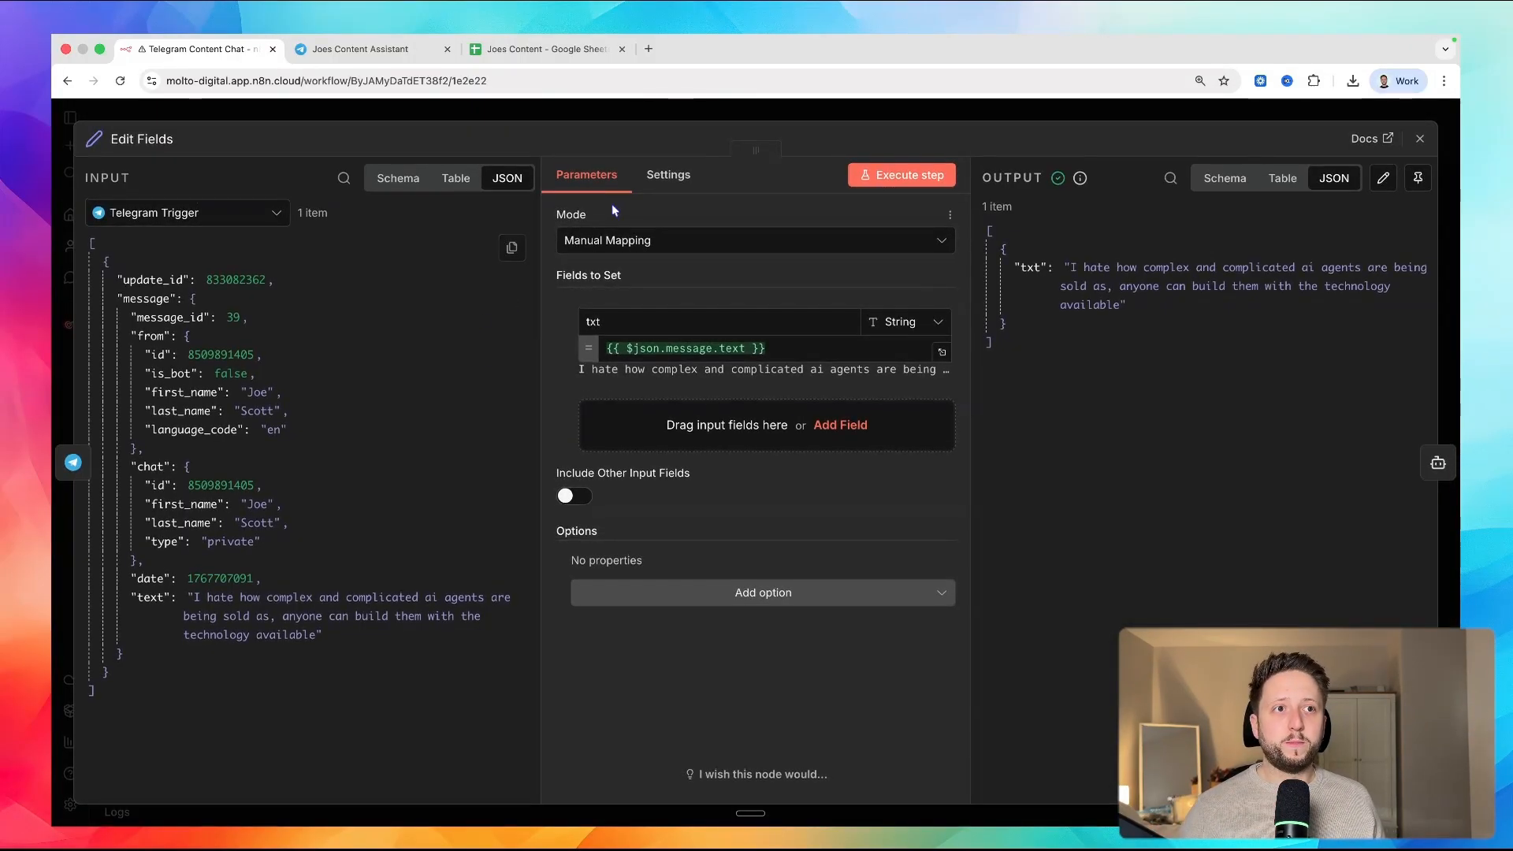
{"action": "left_click", "coordinate": [790, 349]}
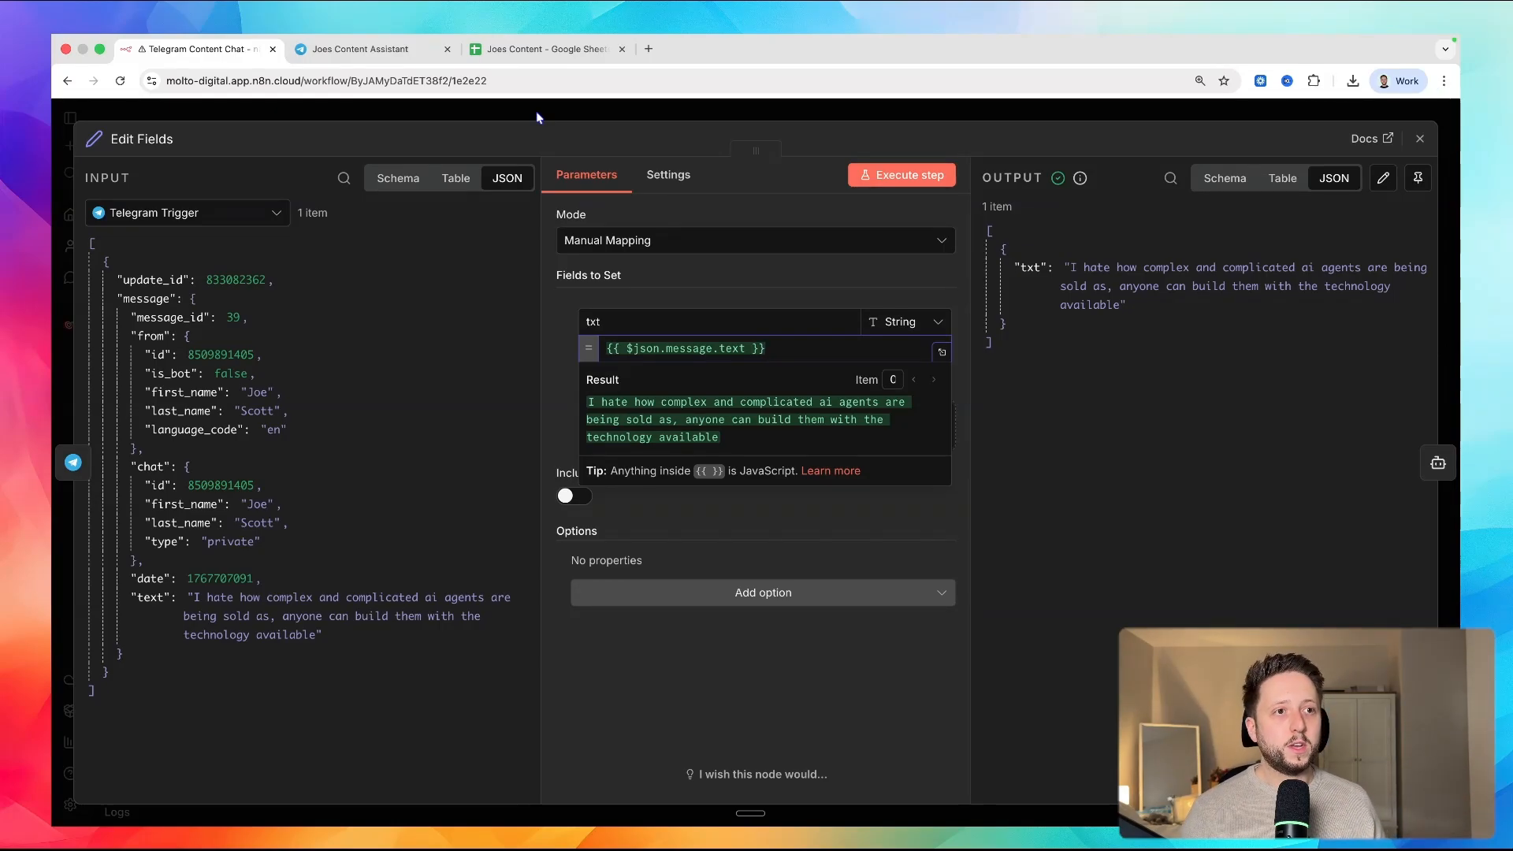
- Clear the txt field's value in Edit Fields and map it again to the Telegram message text, {{ $json.message.text }}
{"action": "left_click", "coordinate": [824, 281]}
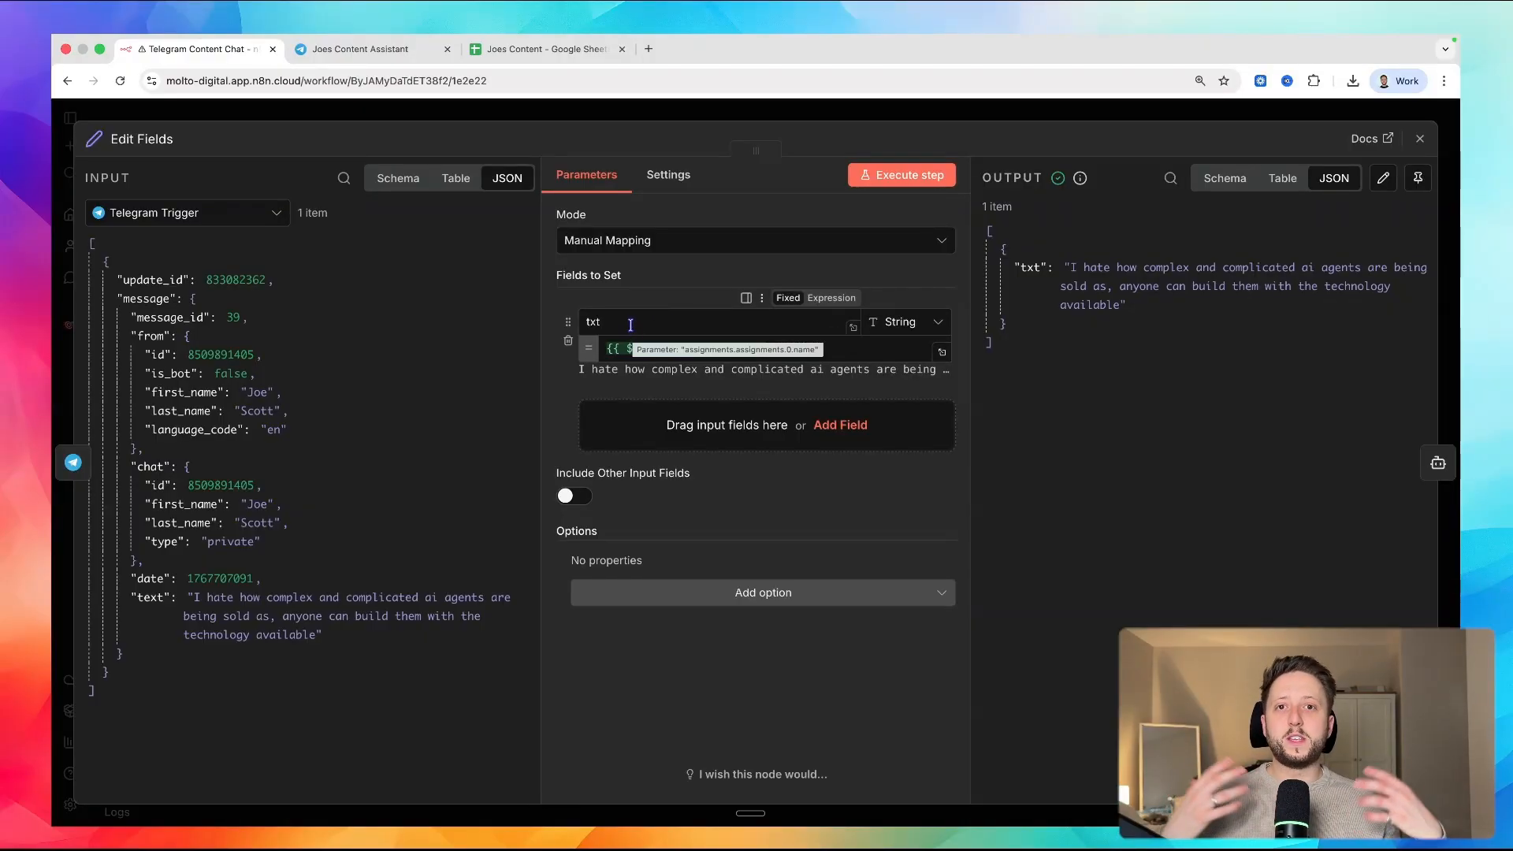
{"action": "left_click", "coordinate": [838, 349]}
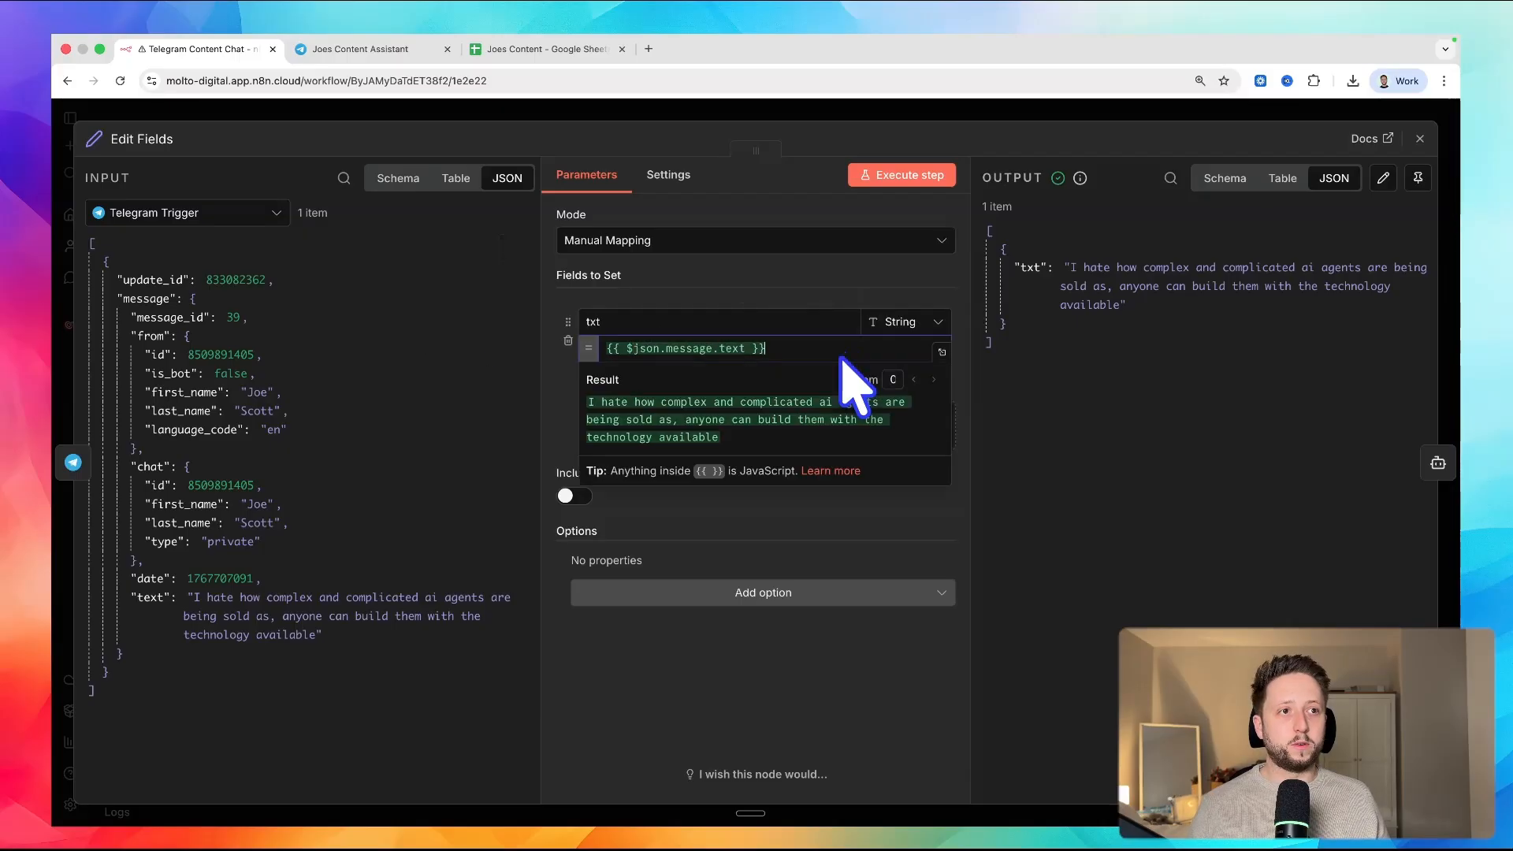
{"action": "key", "text": "ctrl+a"}
{"action": "key", "text": "BackSpace"}
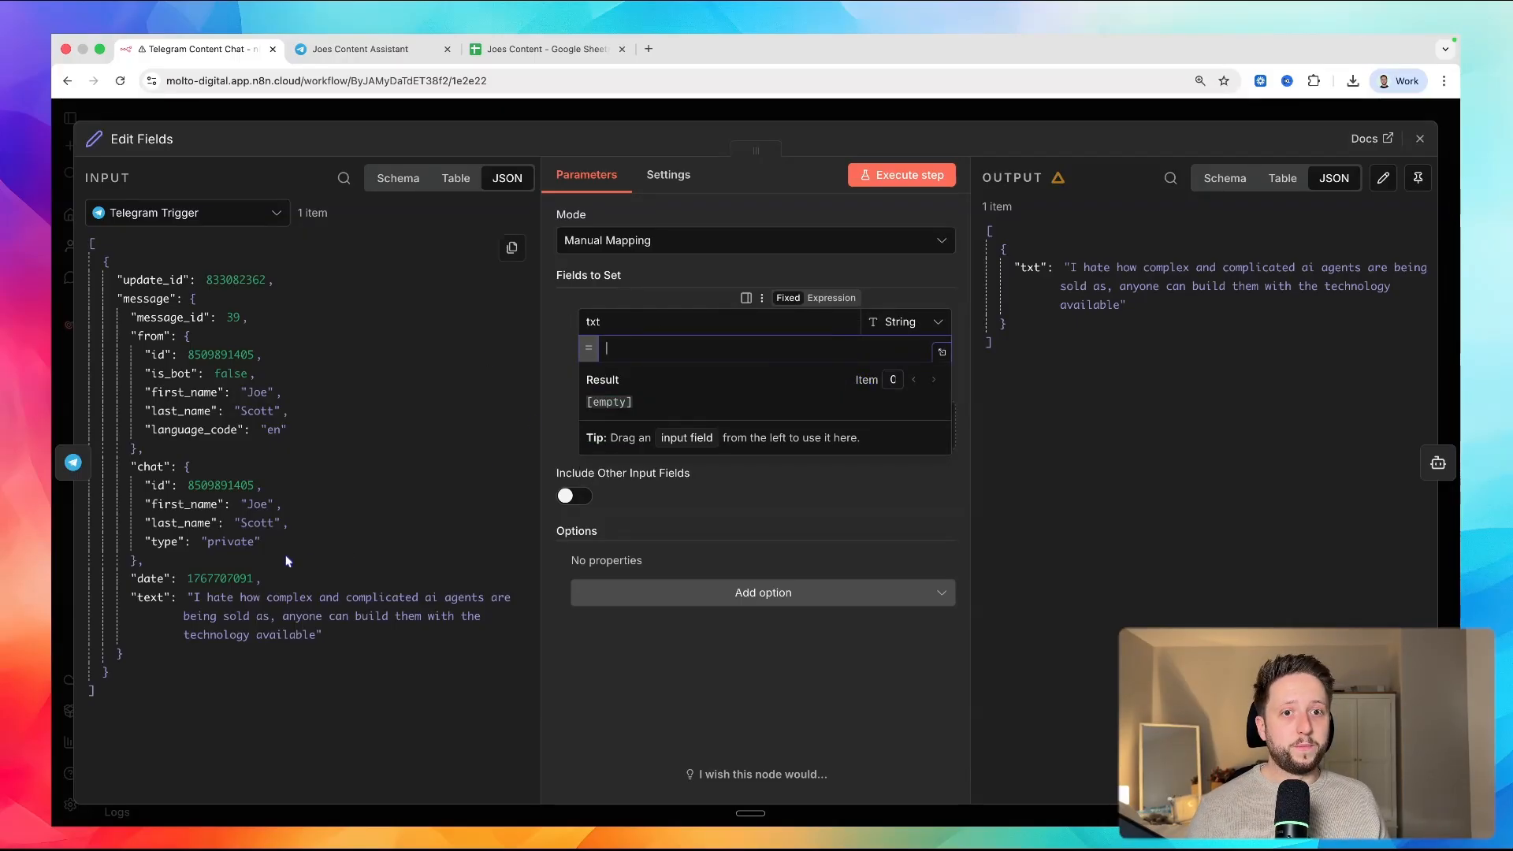
{"action": "left_click_drag", "start_coordinate": [149, 601], "coordinate": [614, 350]}
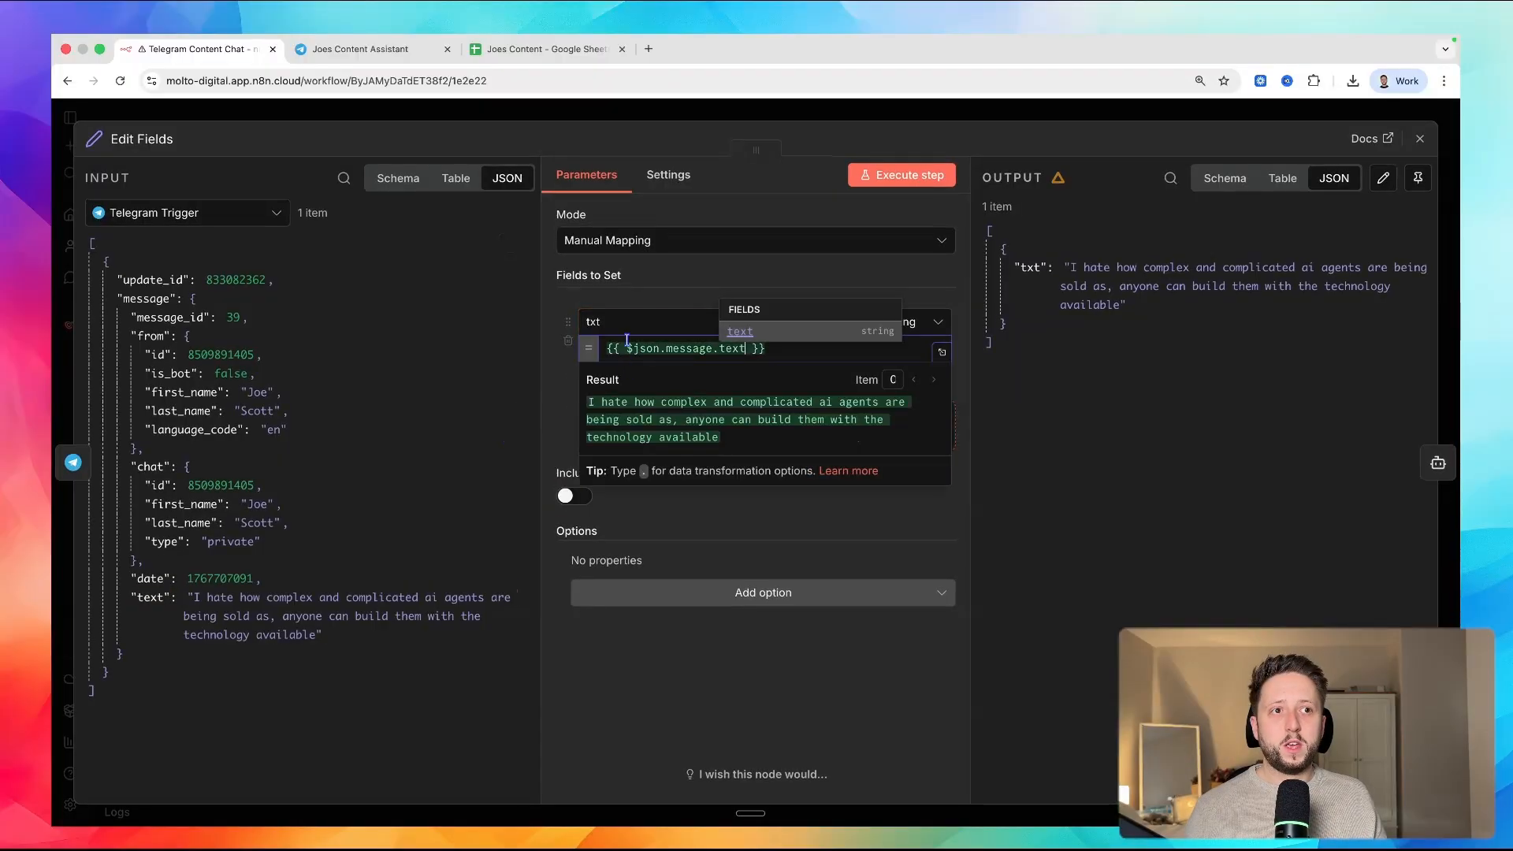
{"action": "left_click", "coordinate": [625, 329]}
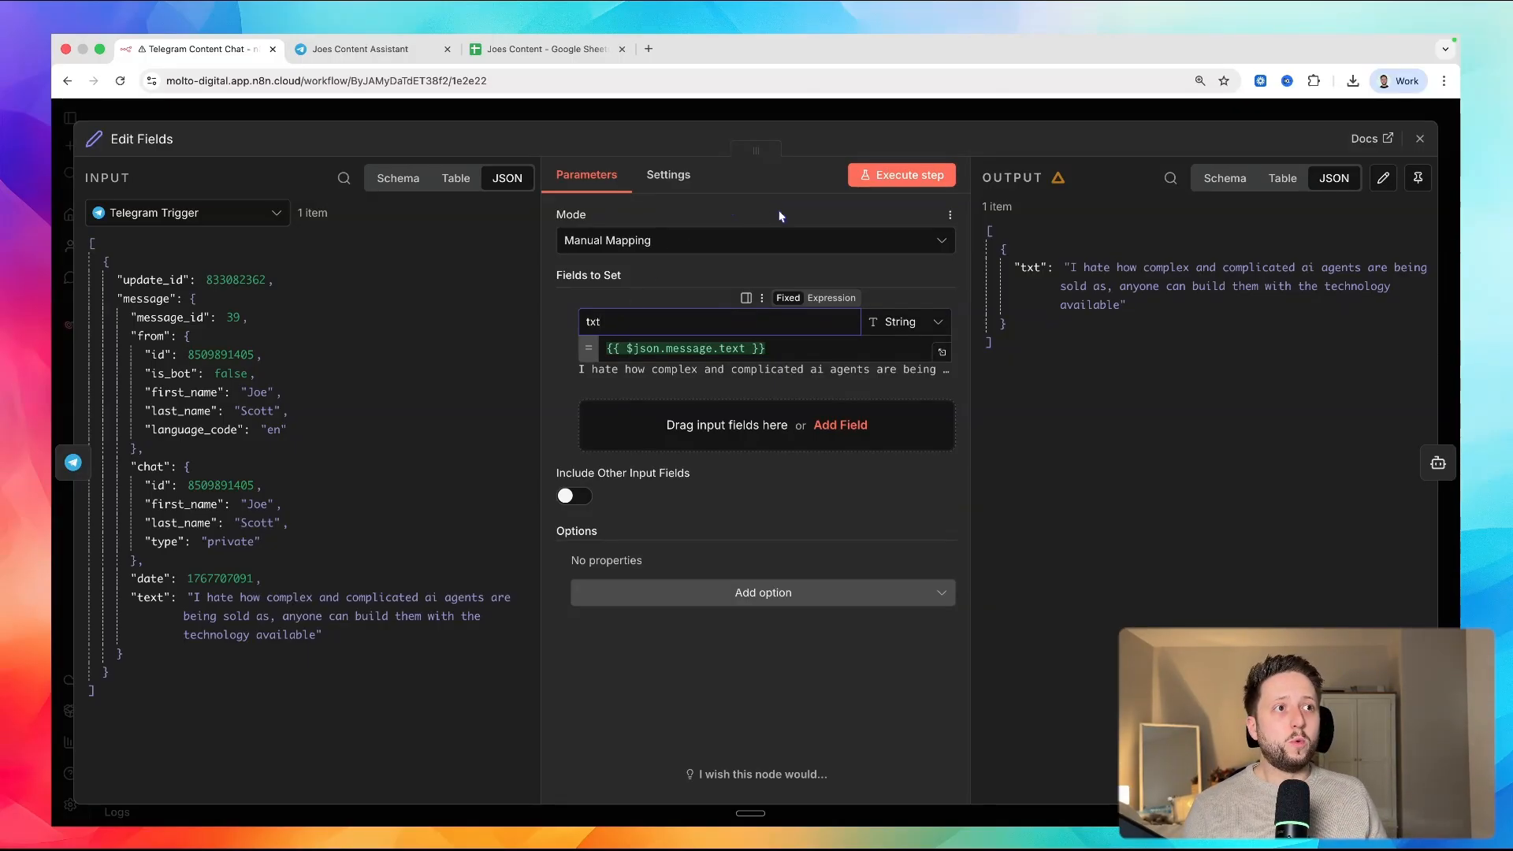
- Execute the Edit Fields node on its own, check its txt output, and close the node
{"action": "left_click", "coordinate": [903, 177]}
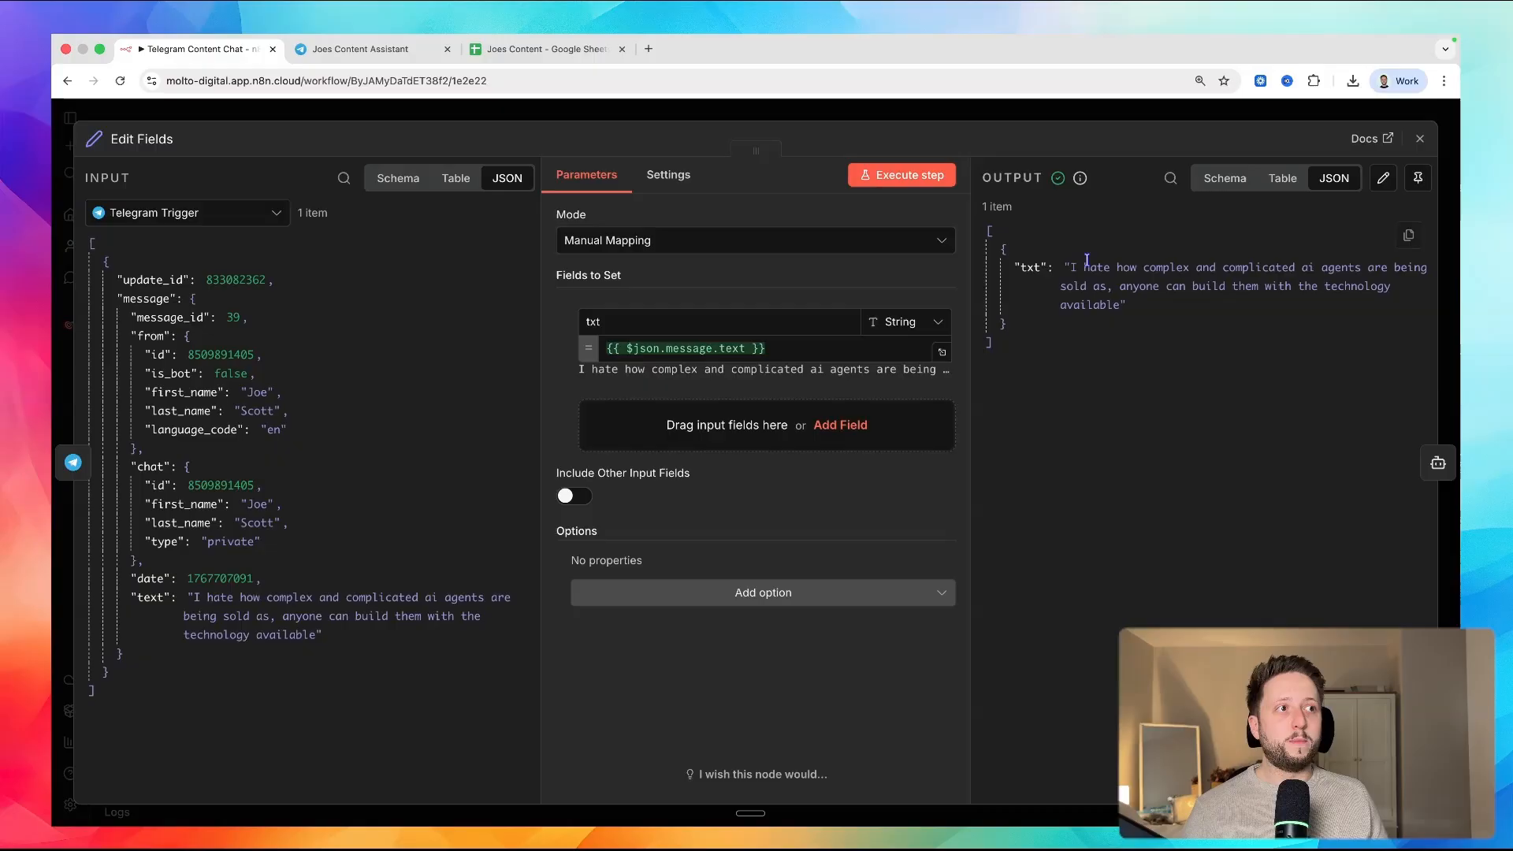
{"action": "left_click_drag", "start_coordinate": [1123, 336], "coordinate": [1015, 265]}
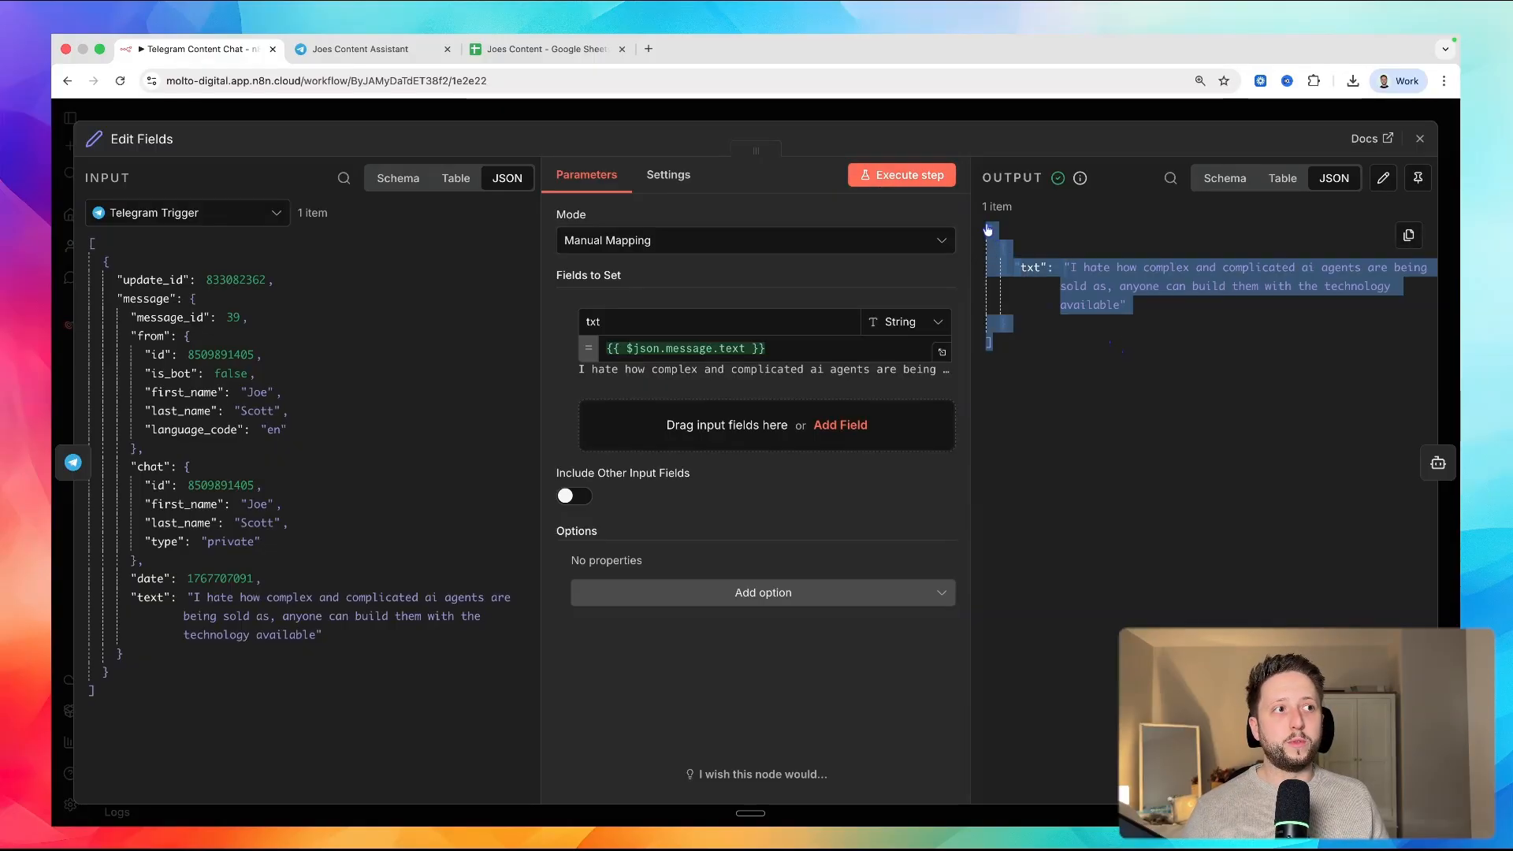
{"action": "left_click", "coordinate": [564, 117]}
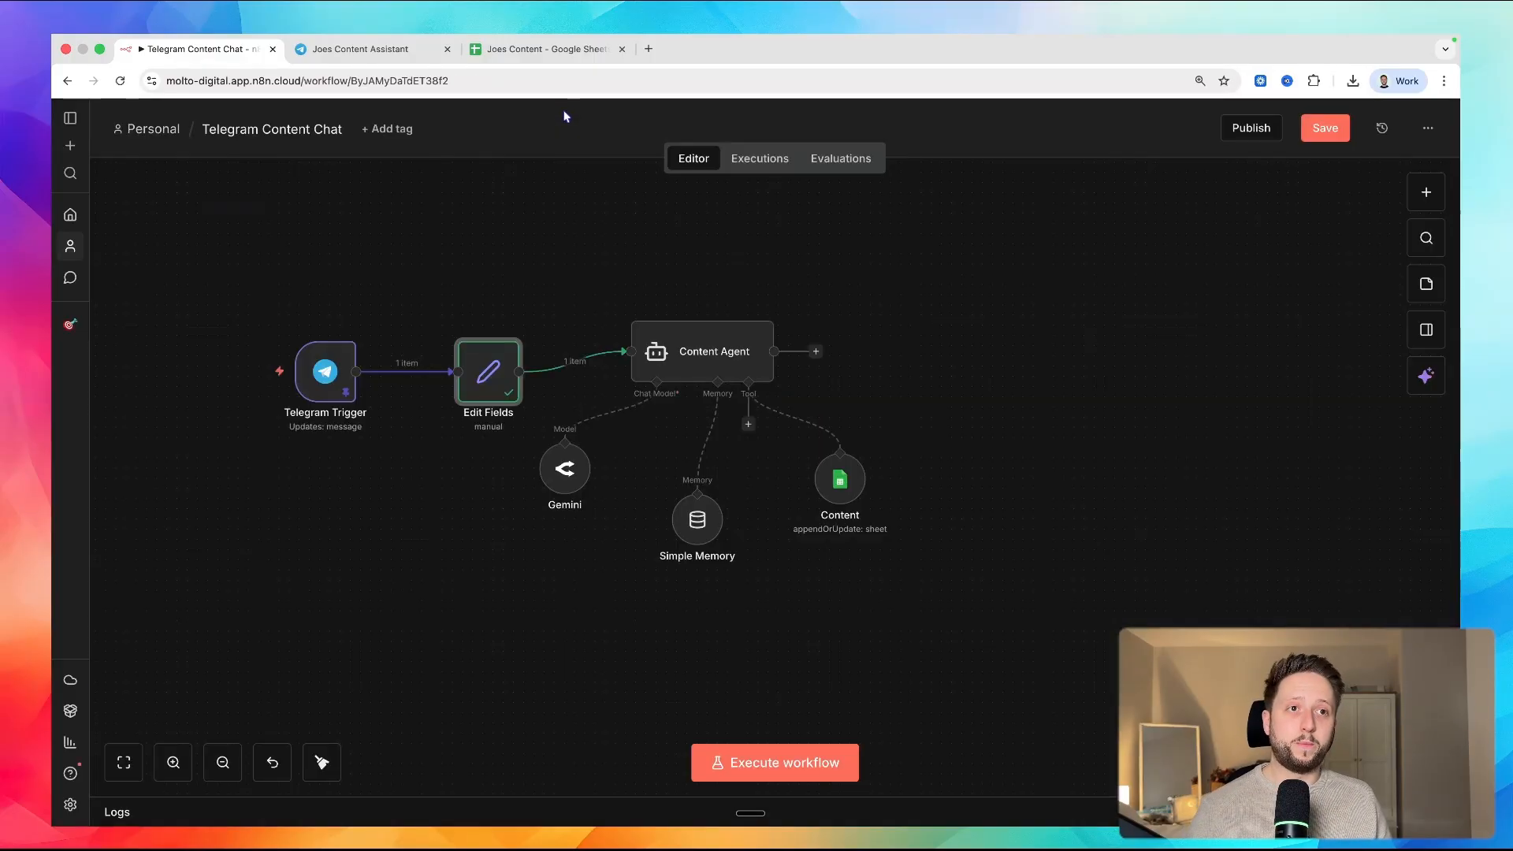
- Rearrange the Telegram Trigger, Edit Fields and Content Agent nodes into one evenly spaced straight row
{"action": "left_click_drag", "start_coordinate": [326, 373], "coordinate": [287, 373]}
{"action": "left_click_drag", "start_coordinate": [489, 373], "coordinate": [439, 373]}
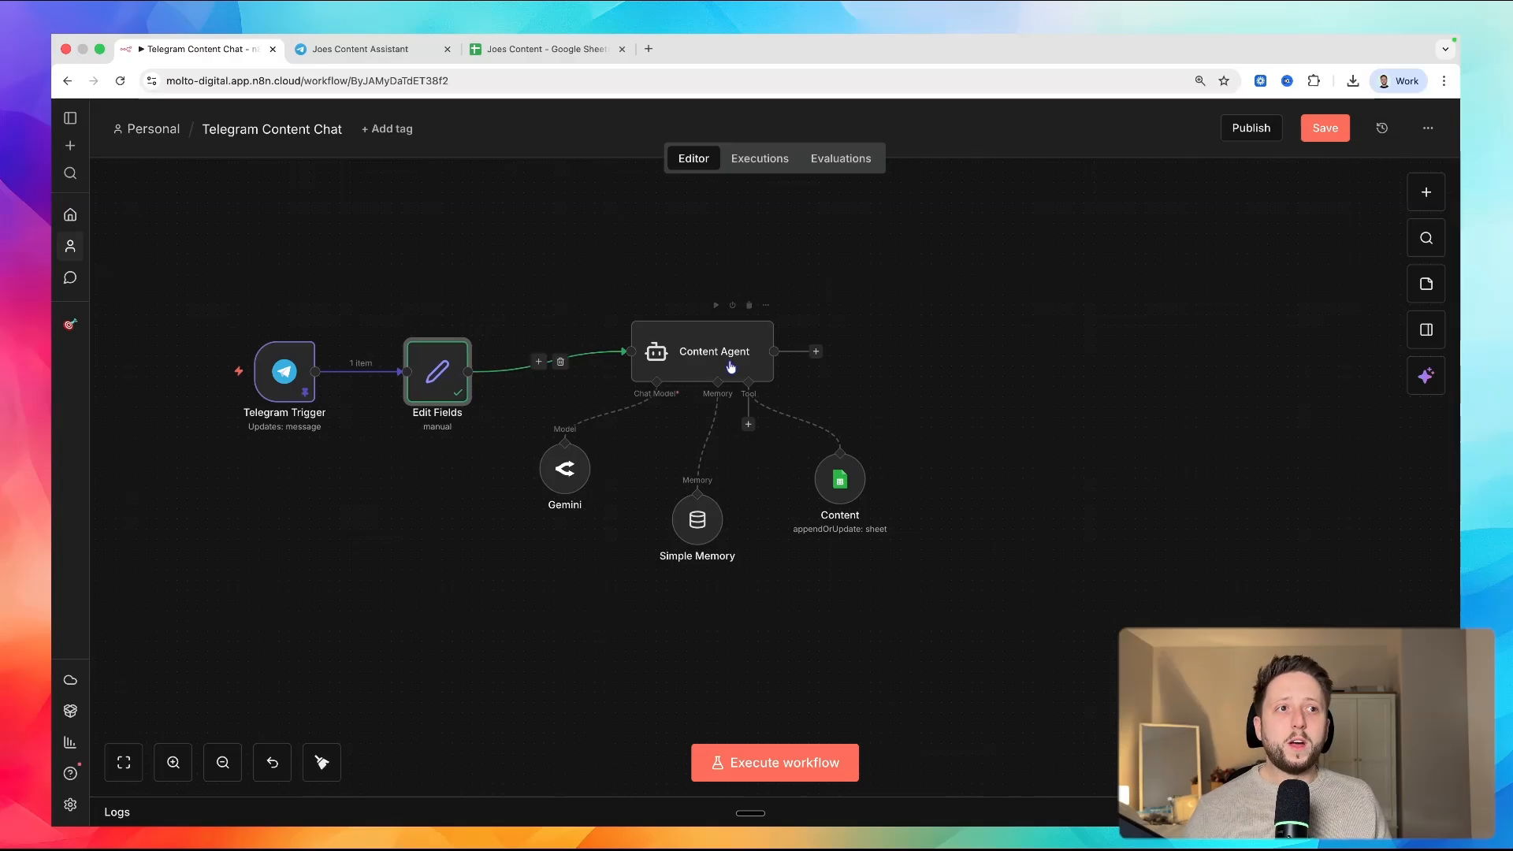
{"action": "left_click_drag", "start_coordinate": [731, 368], "coordinate": [725, 387]}
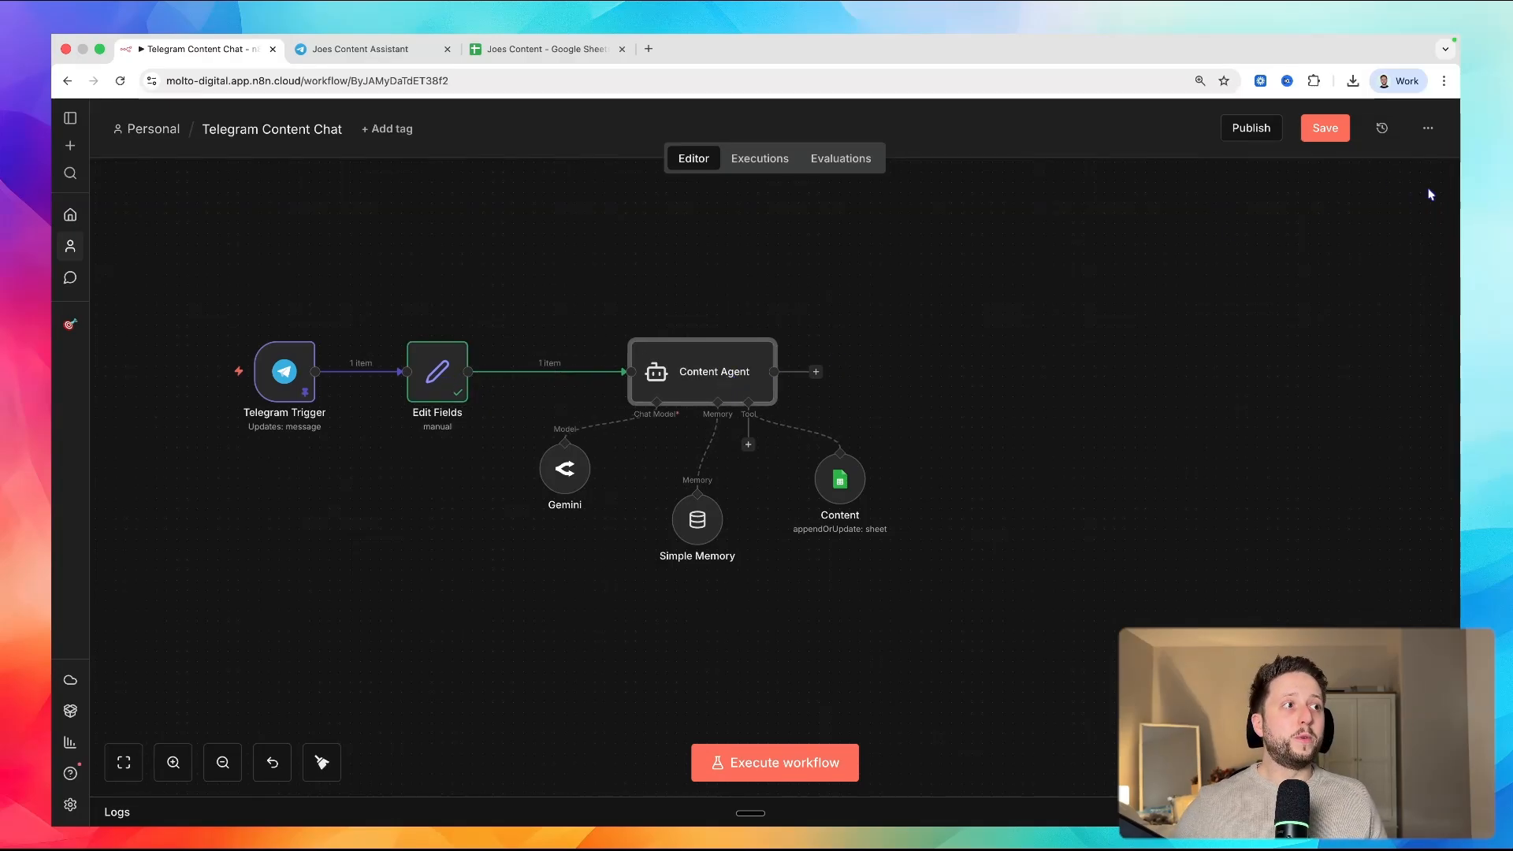
- Try adding an AI Agent node after the Content Agent, and delete the added node
{"action": "left_click", "coordinate": [1426, 192]}
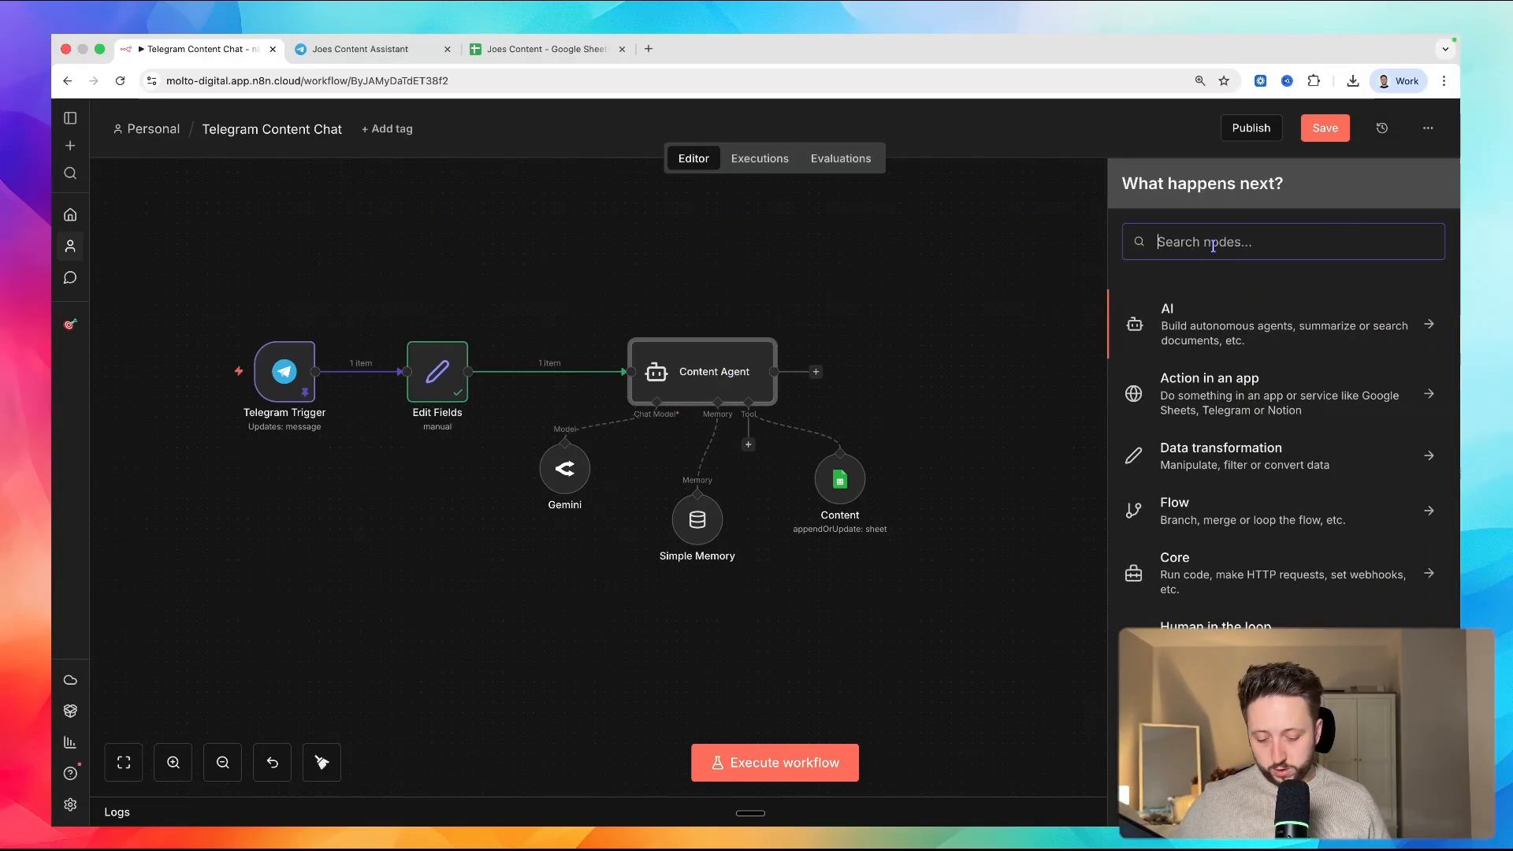
{"action": "left_click", "coordinate": [1166, 326]}
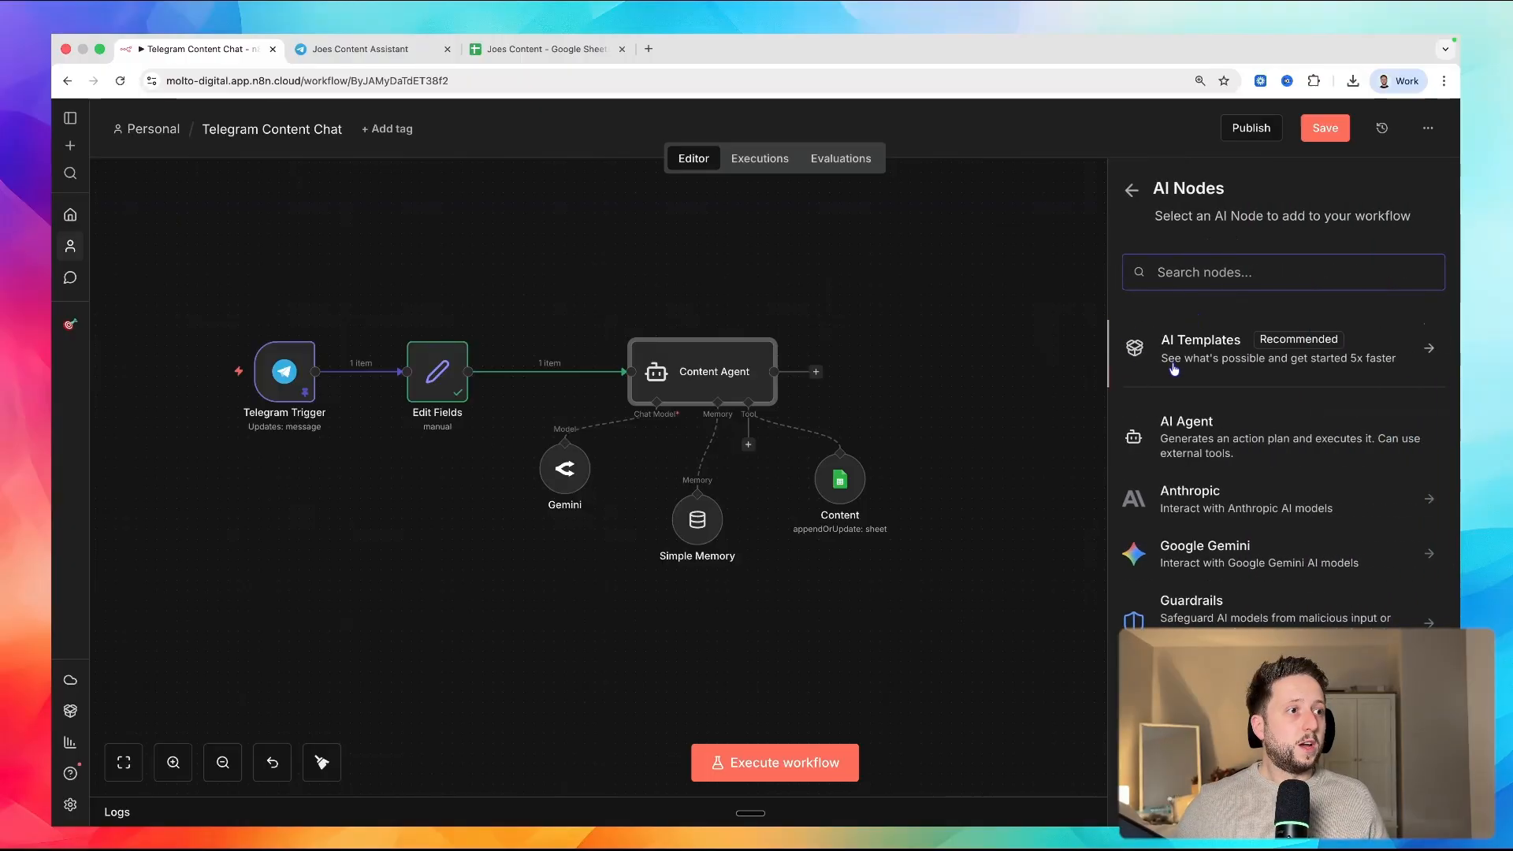
{"action": "left_click", "coordinate": [1190, 434]}
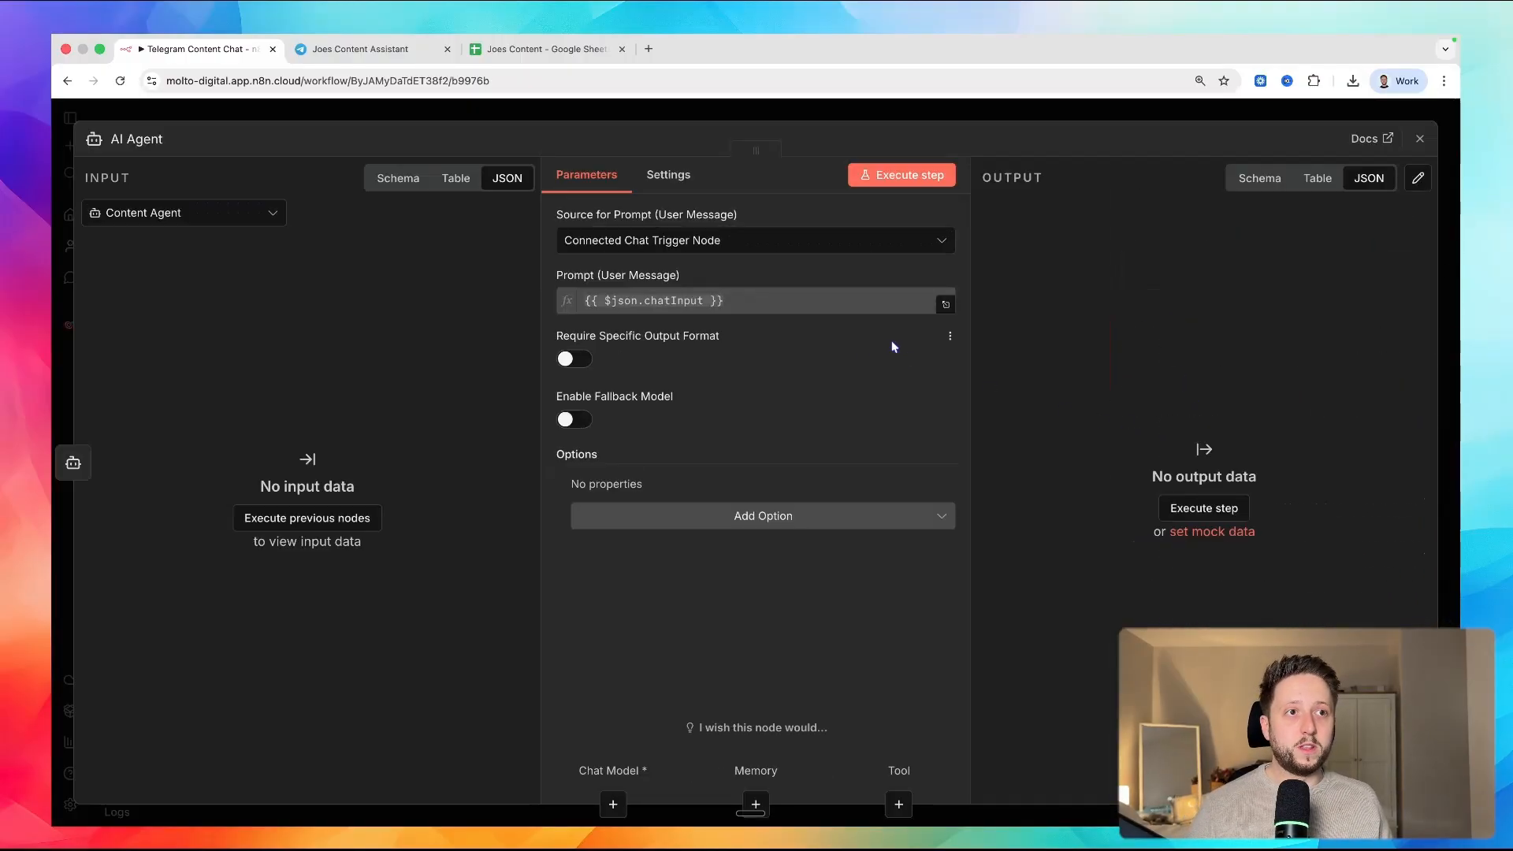
{"action": "left_click", "coordinate": [149, 117]}
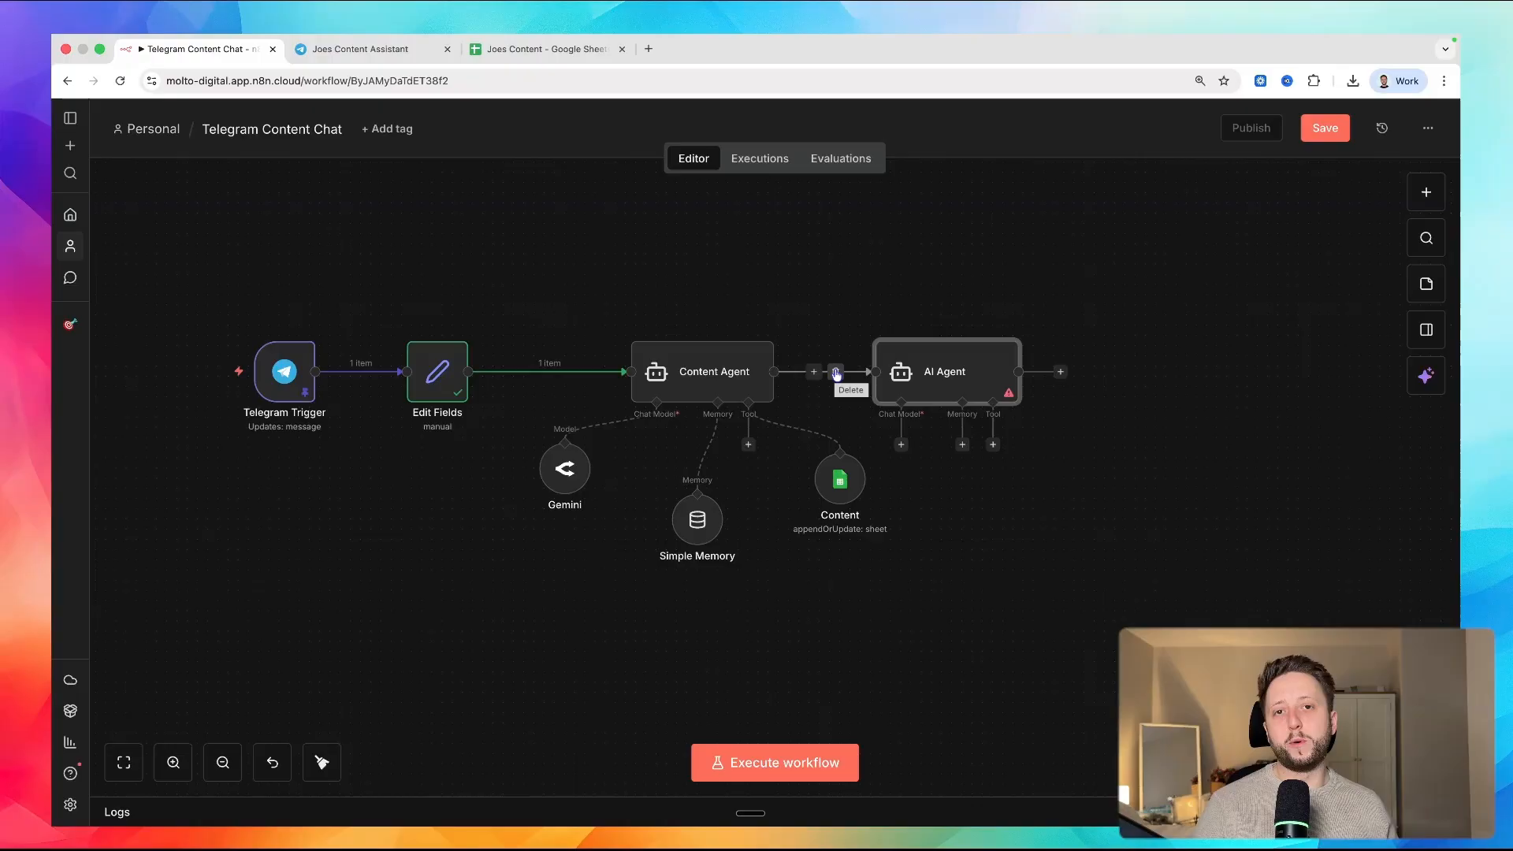
{"action": "left_click", "coordinate": [836, 374]}
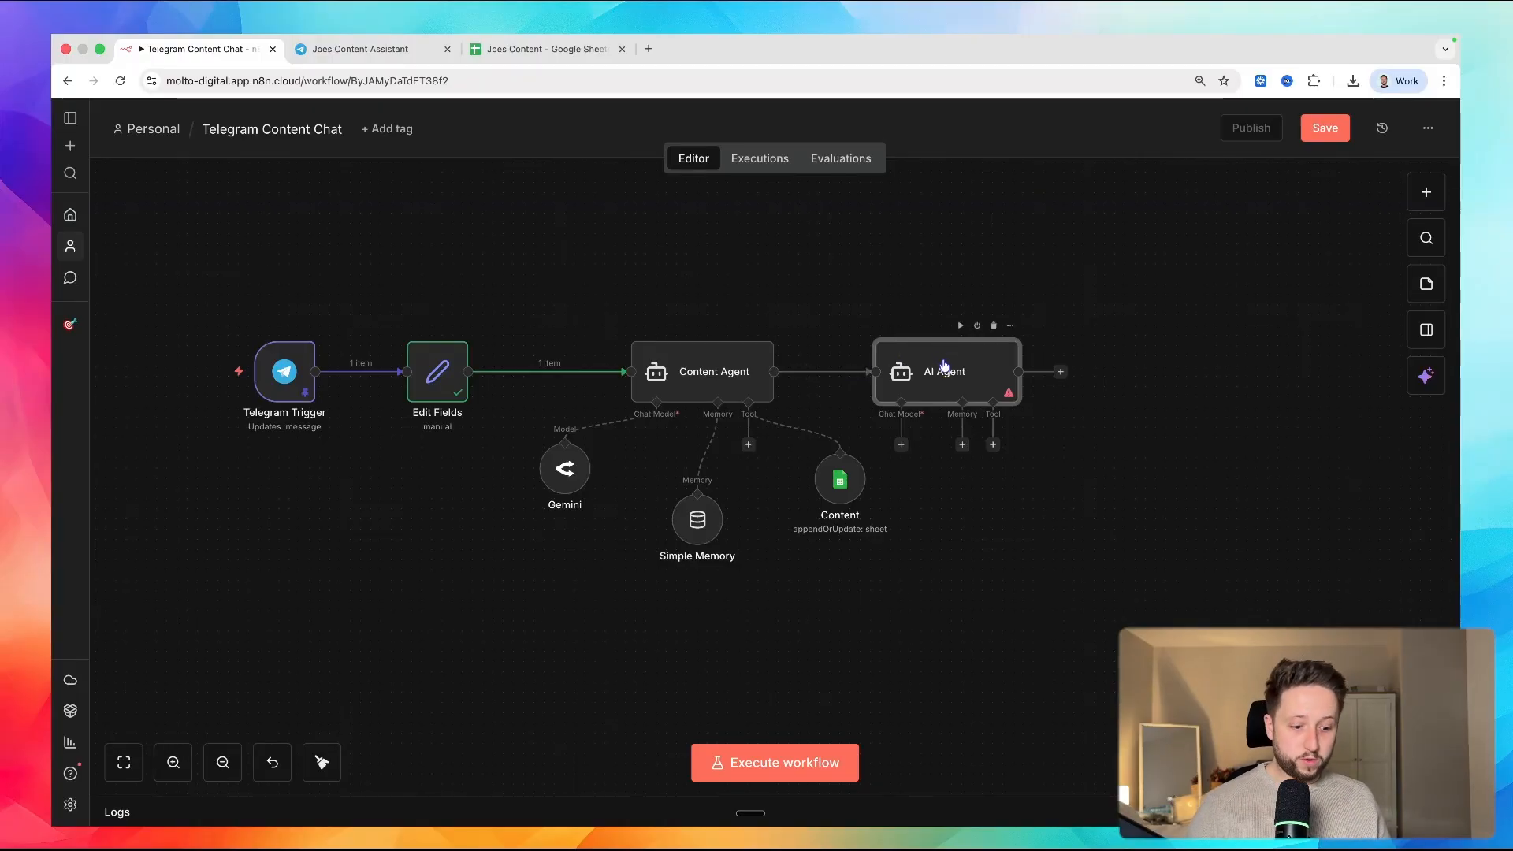
{"action": "key", "text": "Delete"}
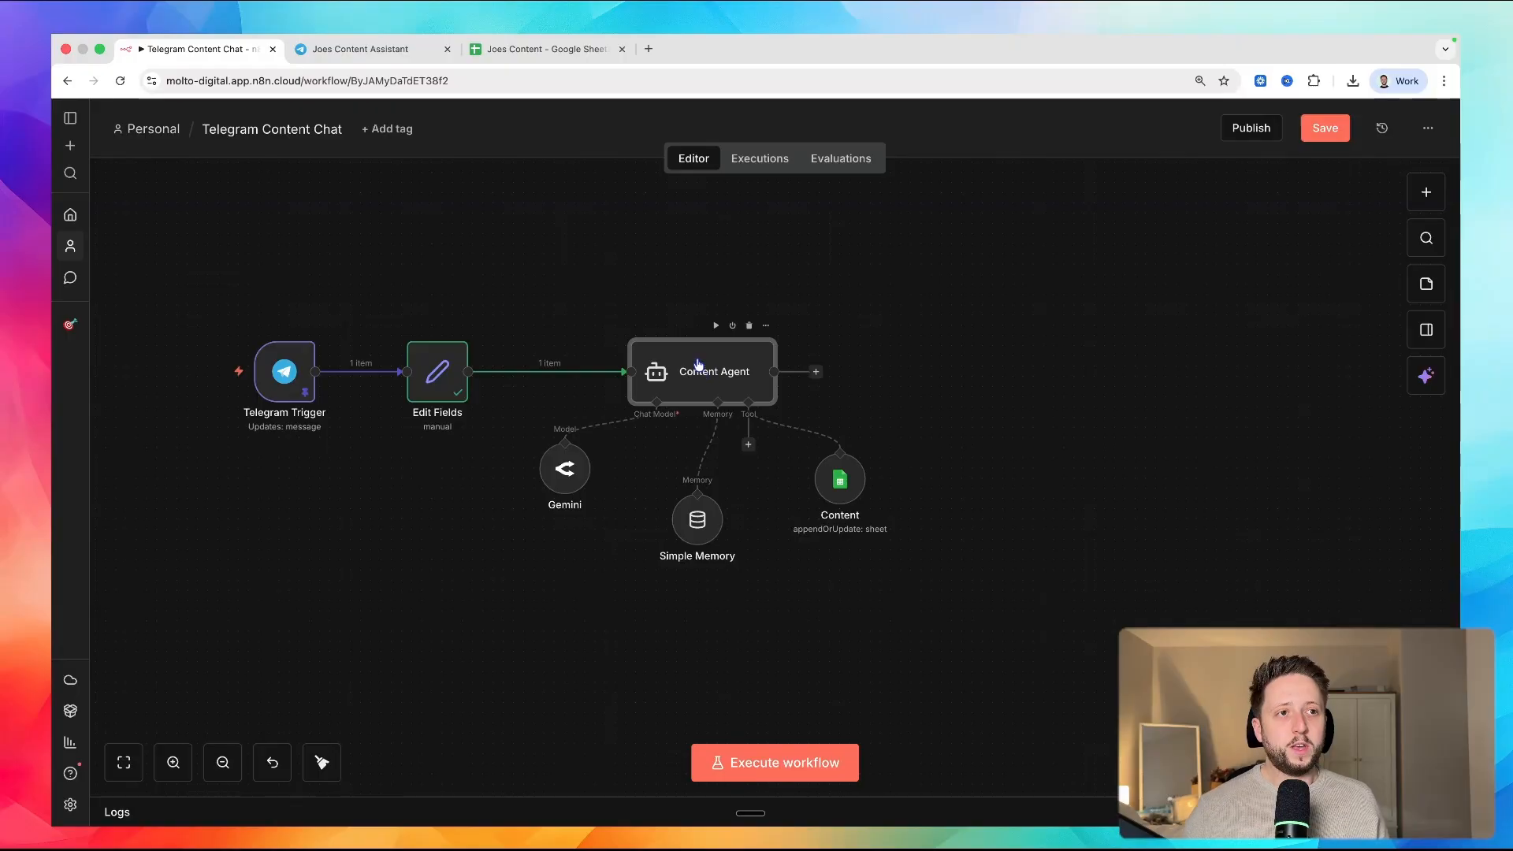
- Open the Content Agent, enlarge its user message prompt to read it in full, and close the node
{"action": "double_click", "coordinate": [709, 374]}
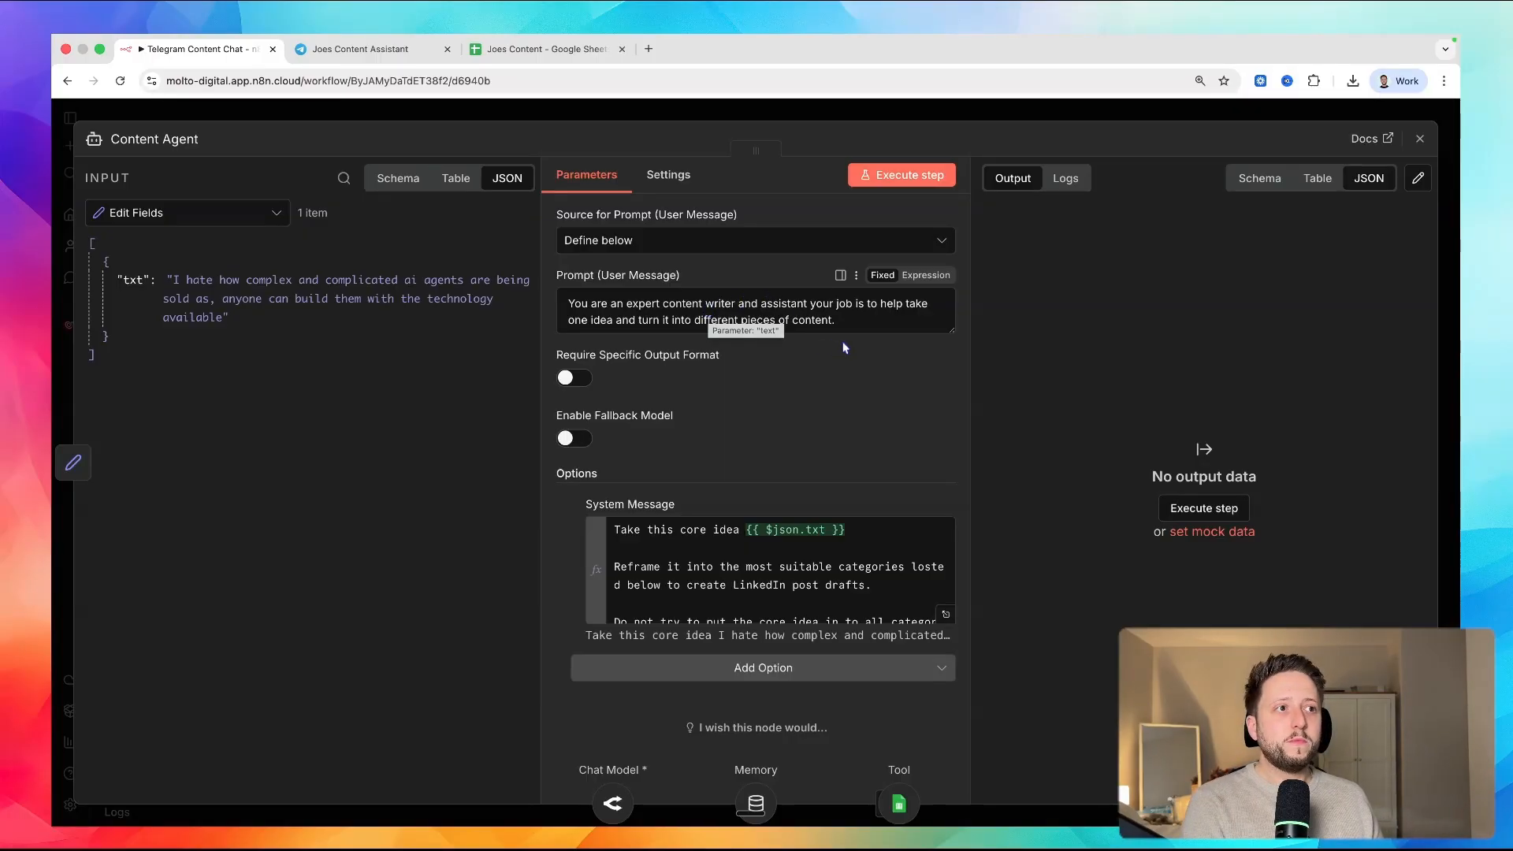
{"action": "left_click_drag", "start_coordinate": [954, 330], "coordinate": [949, 392]}
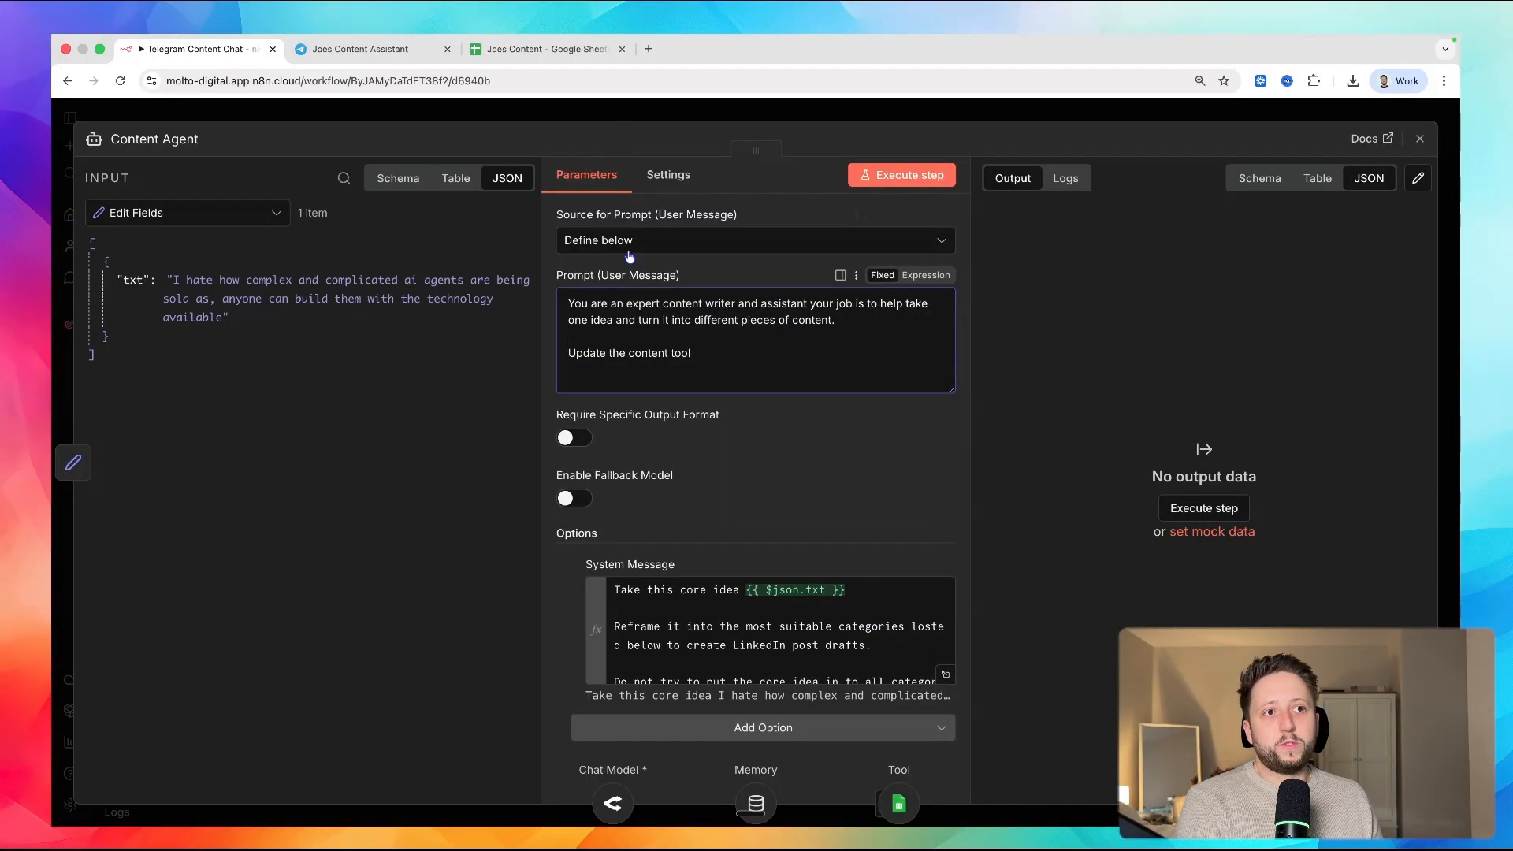
{"action": "left_click", "coordinate": [665, 111]}
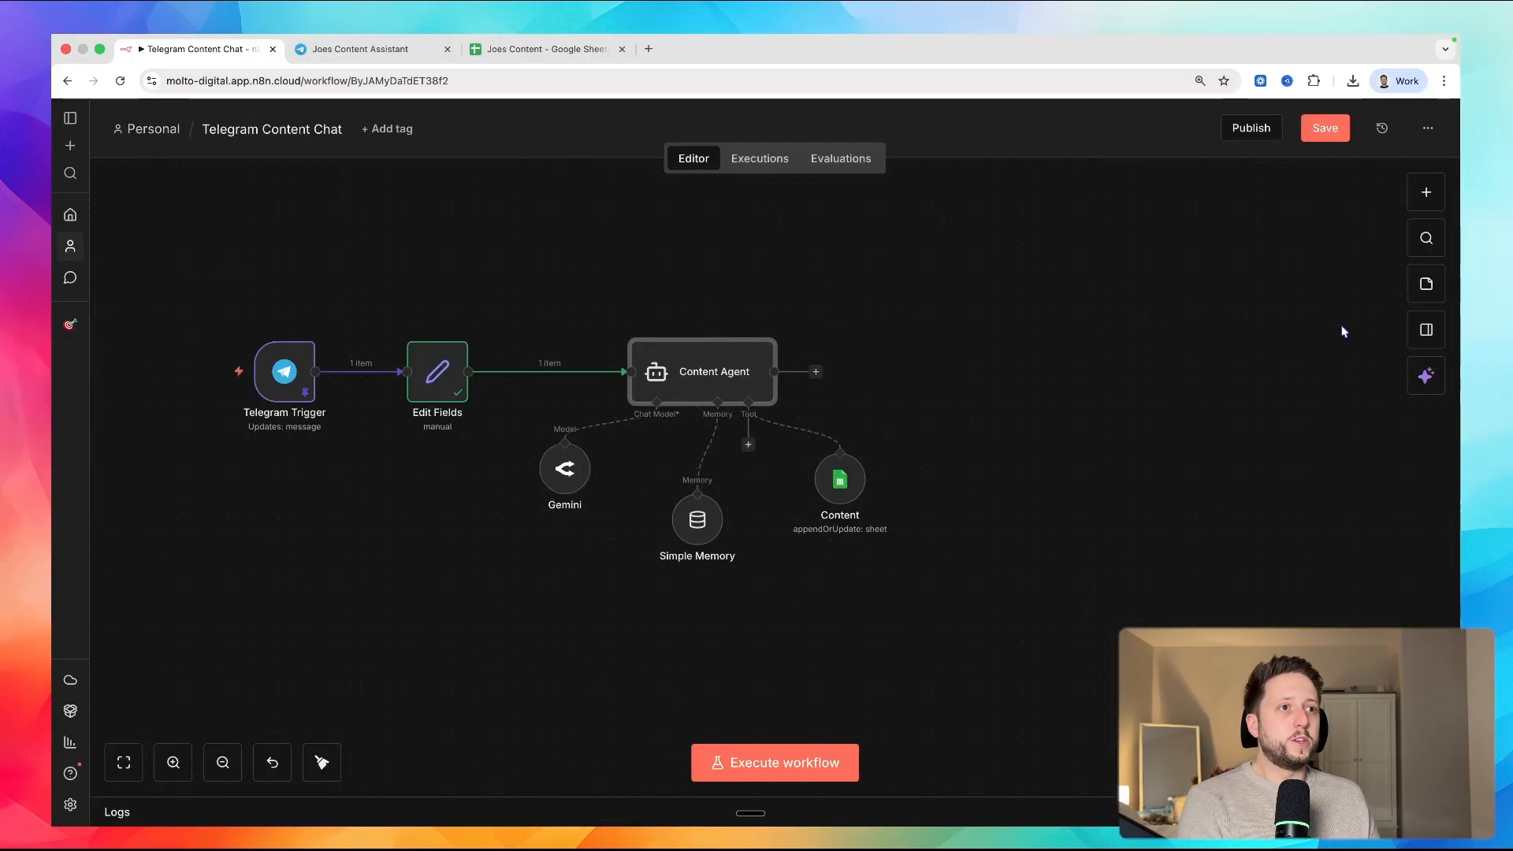
- Add an AI Agent node after the Content Agent and set its user message prompt source to Define below
{"action": "left_click", "coordinate": [1426, 190]}
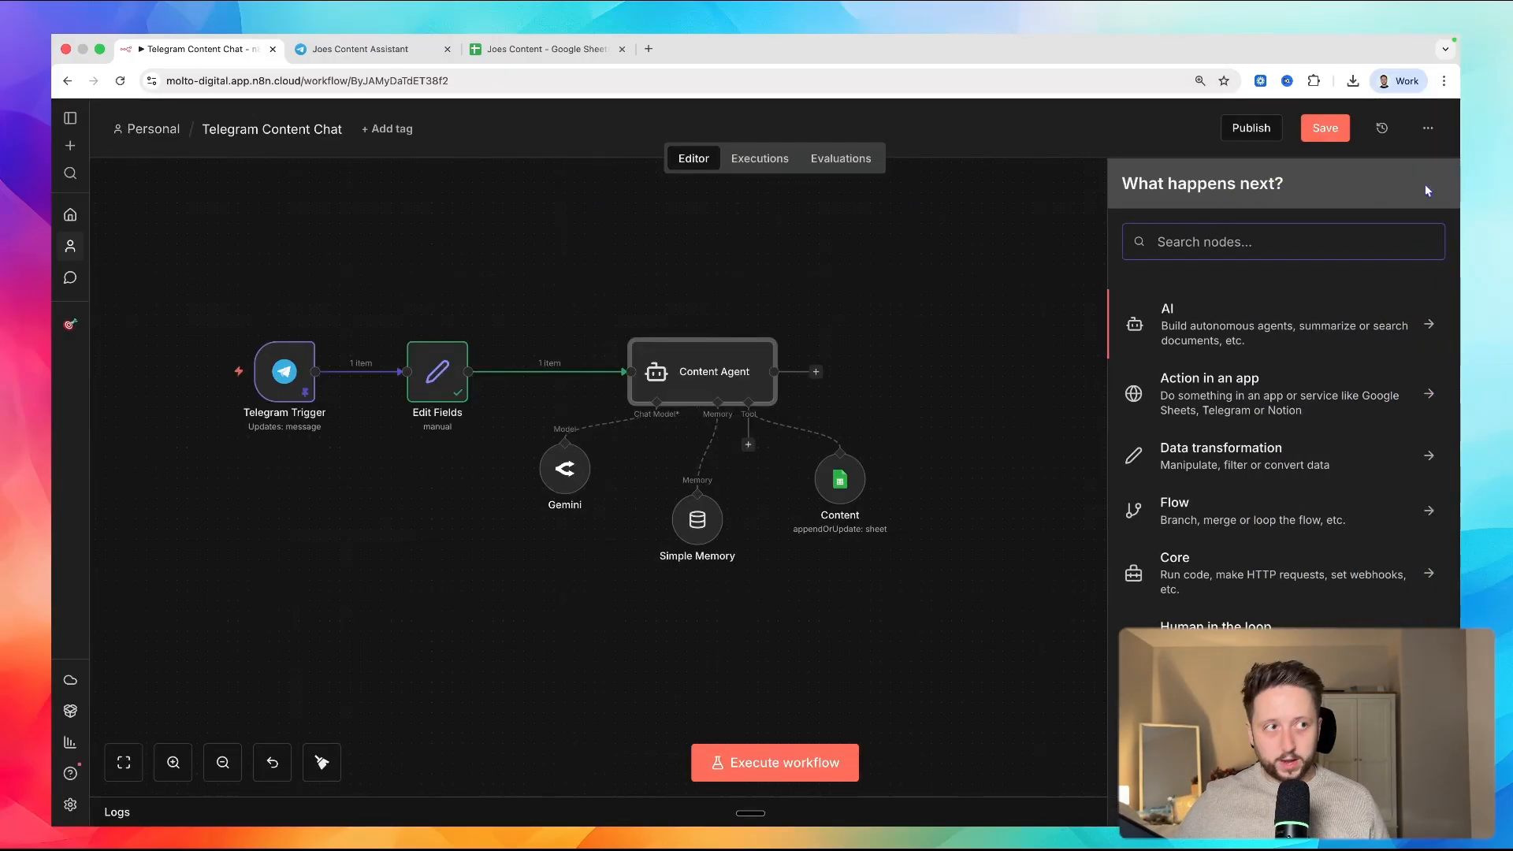
{"action": "left_click", "coordinate": [1269, 325]}
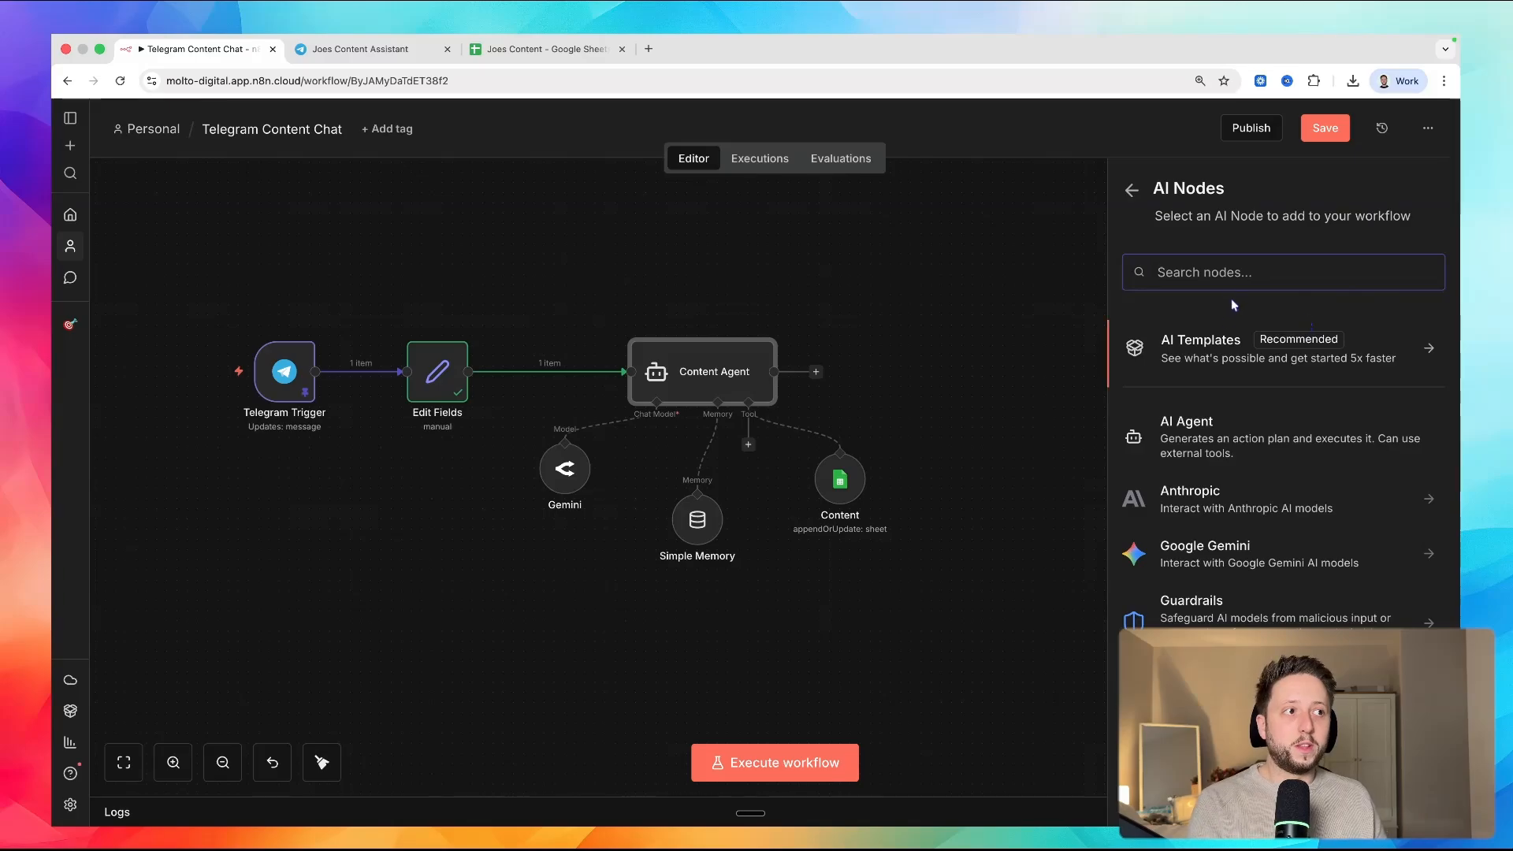
{"action": "left_click", "coordinate": [1197, 436]}
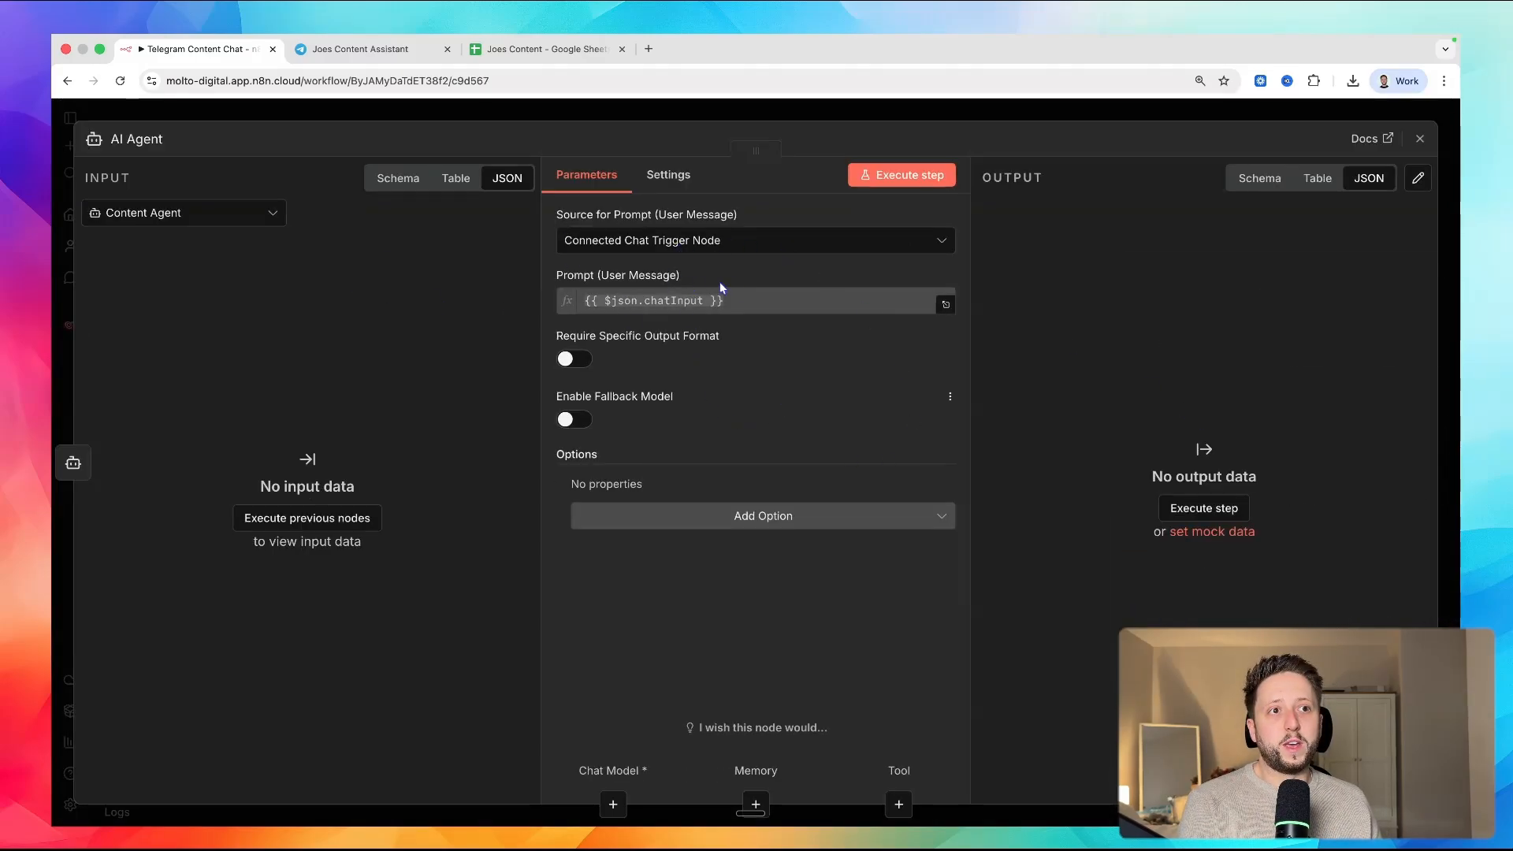
{"action": "left_click", "coordinate": [701, 240]}
{"action": "left_click", "coordinate": [675, 345]}
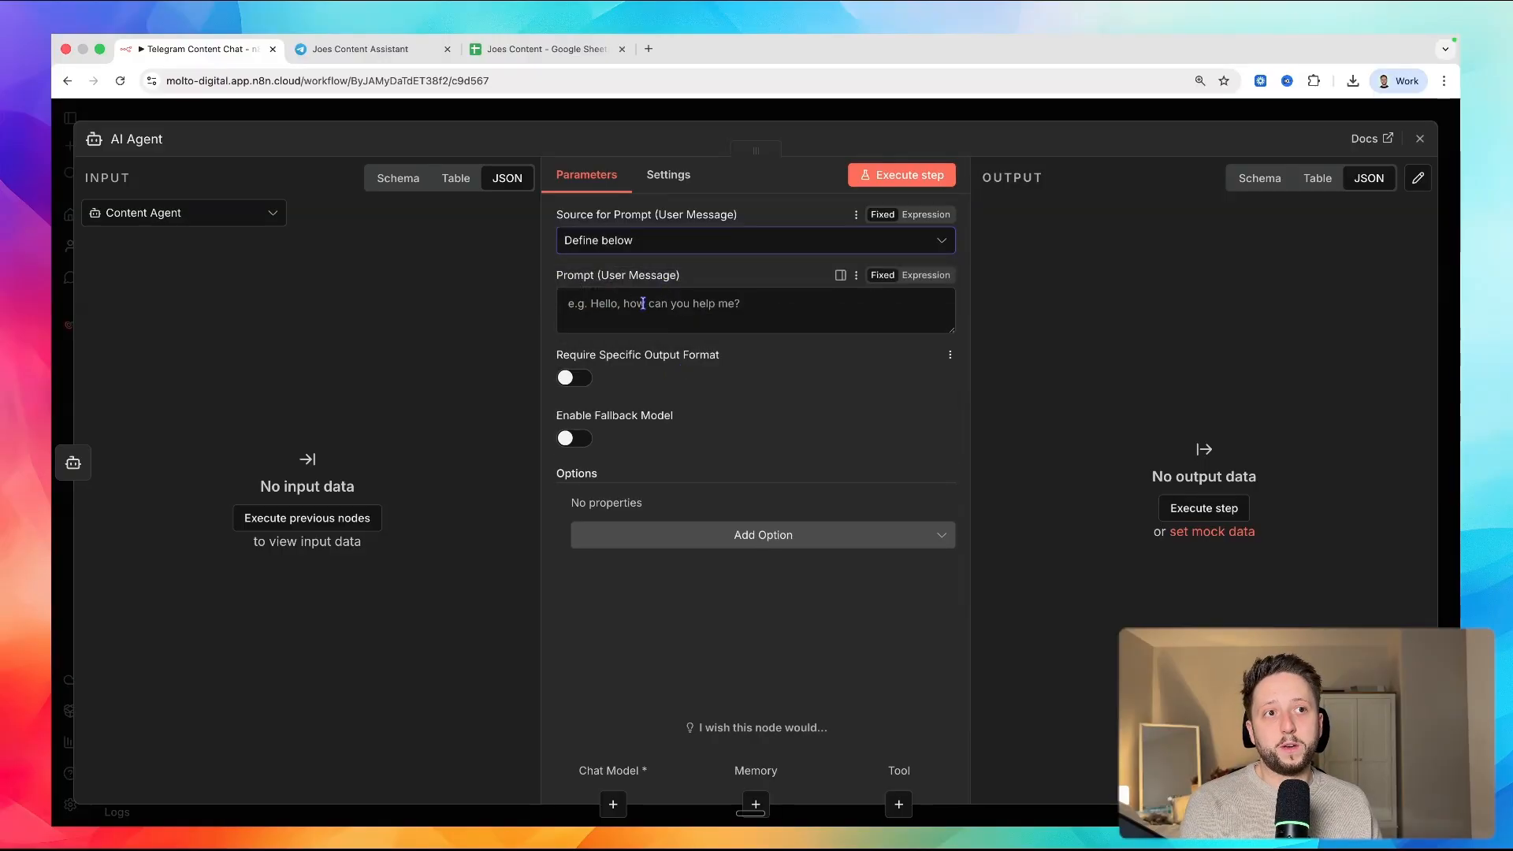
{"action": "left_click", "coordinate": [679, 241]}
{"action": "left_click", "coordinate": [654, 291]}
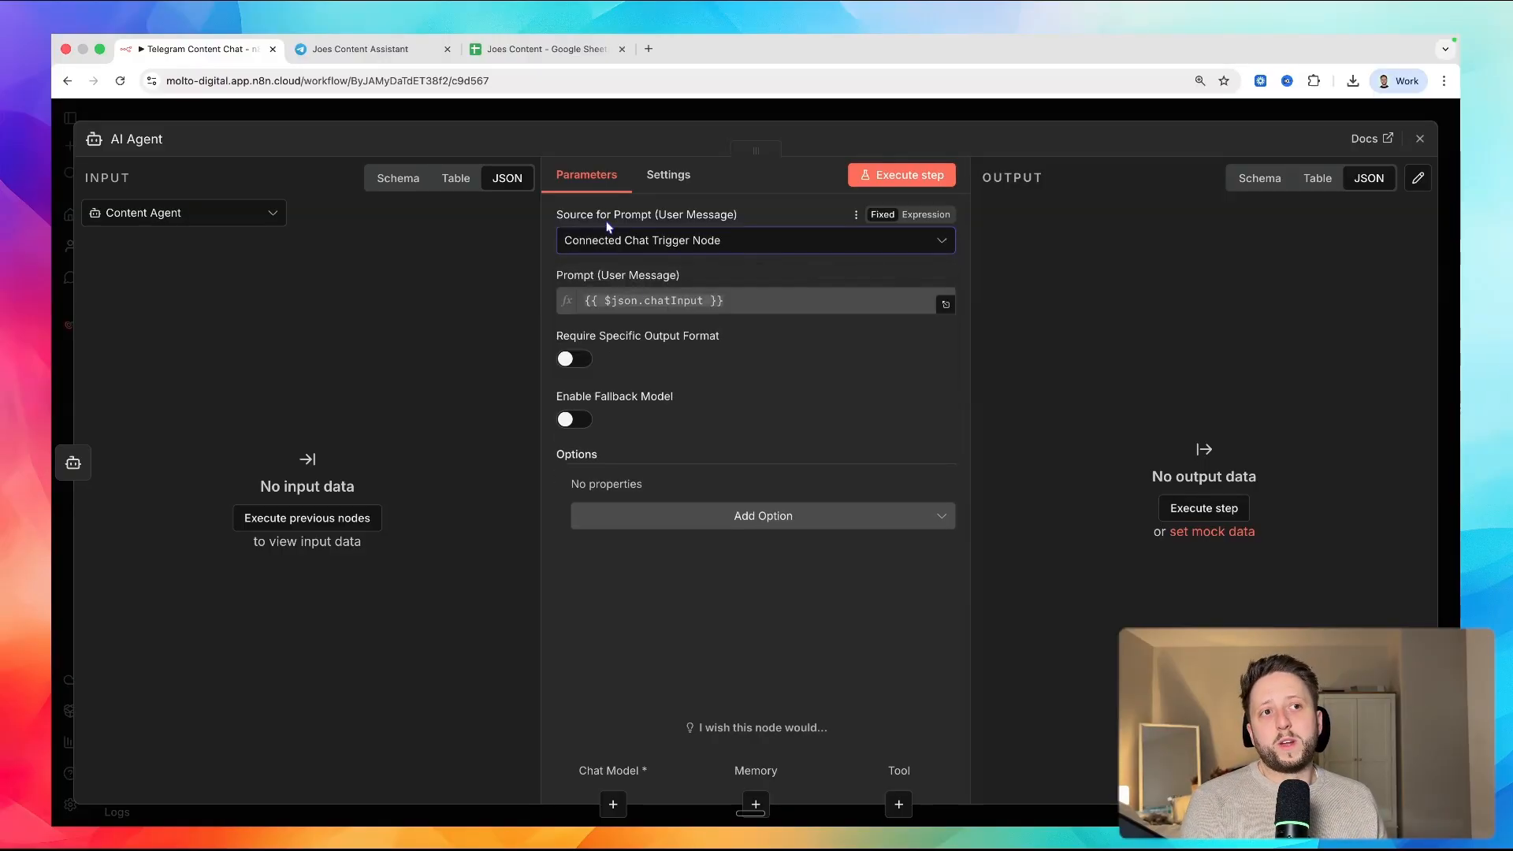
{"action": "left_click", "coordinate": [646, 254]}
{"action": "left_click", "coordinate": [646, 347]}
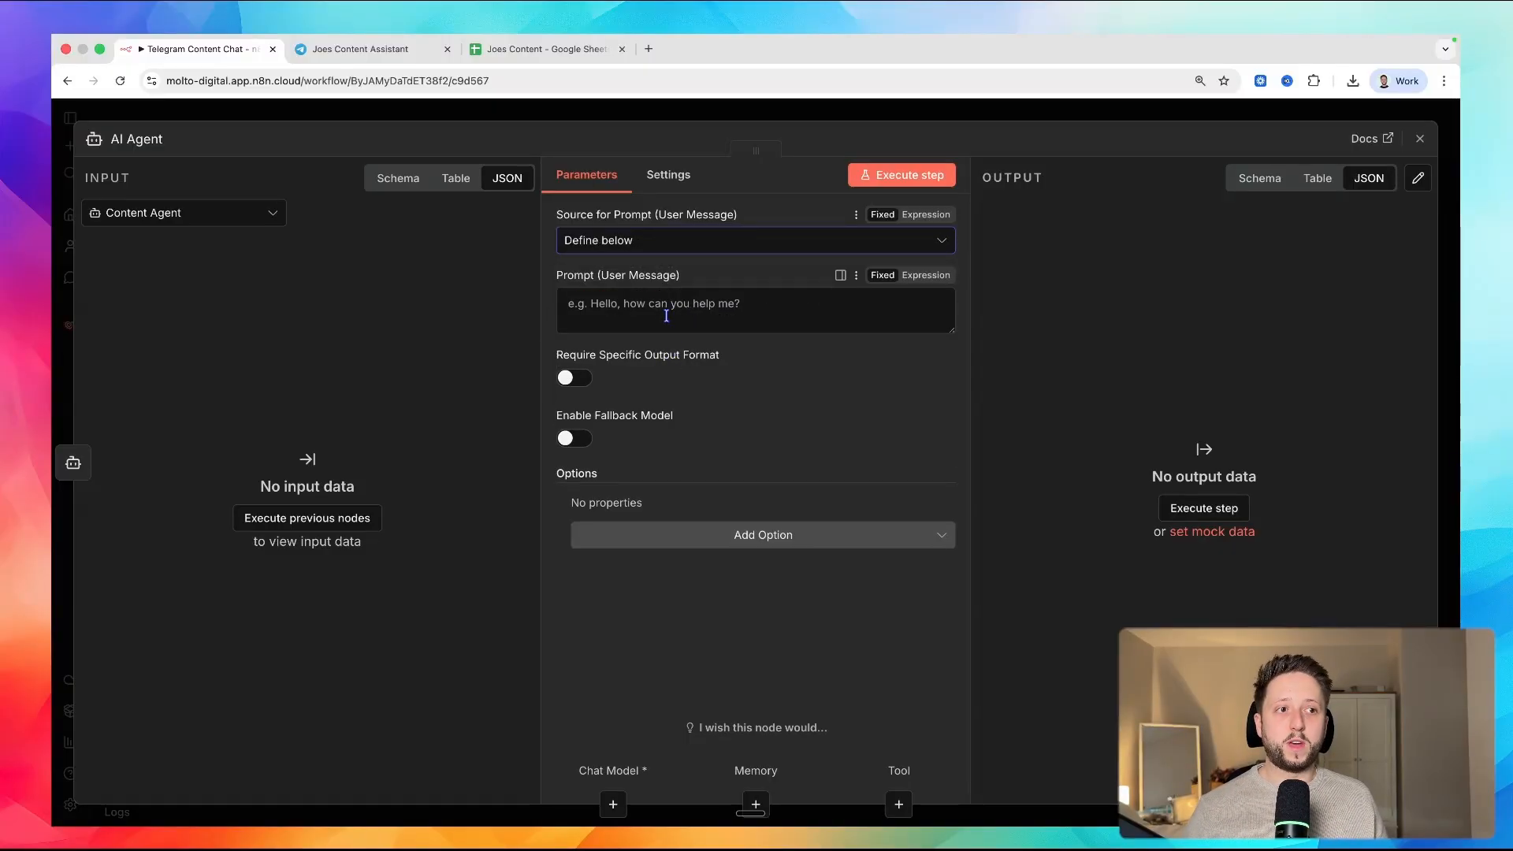
- Add the System Message option to the new AI Agent node and return to the workflow canvas
{"action": "left_click", "coordinate": [702, 535]}
{"action": "left_click", "coordinate": [660, 583]}
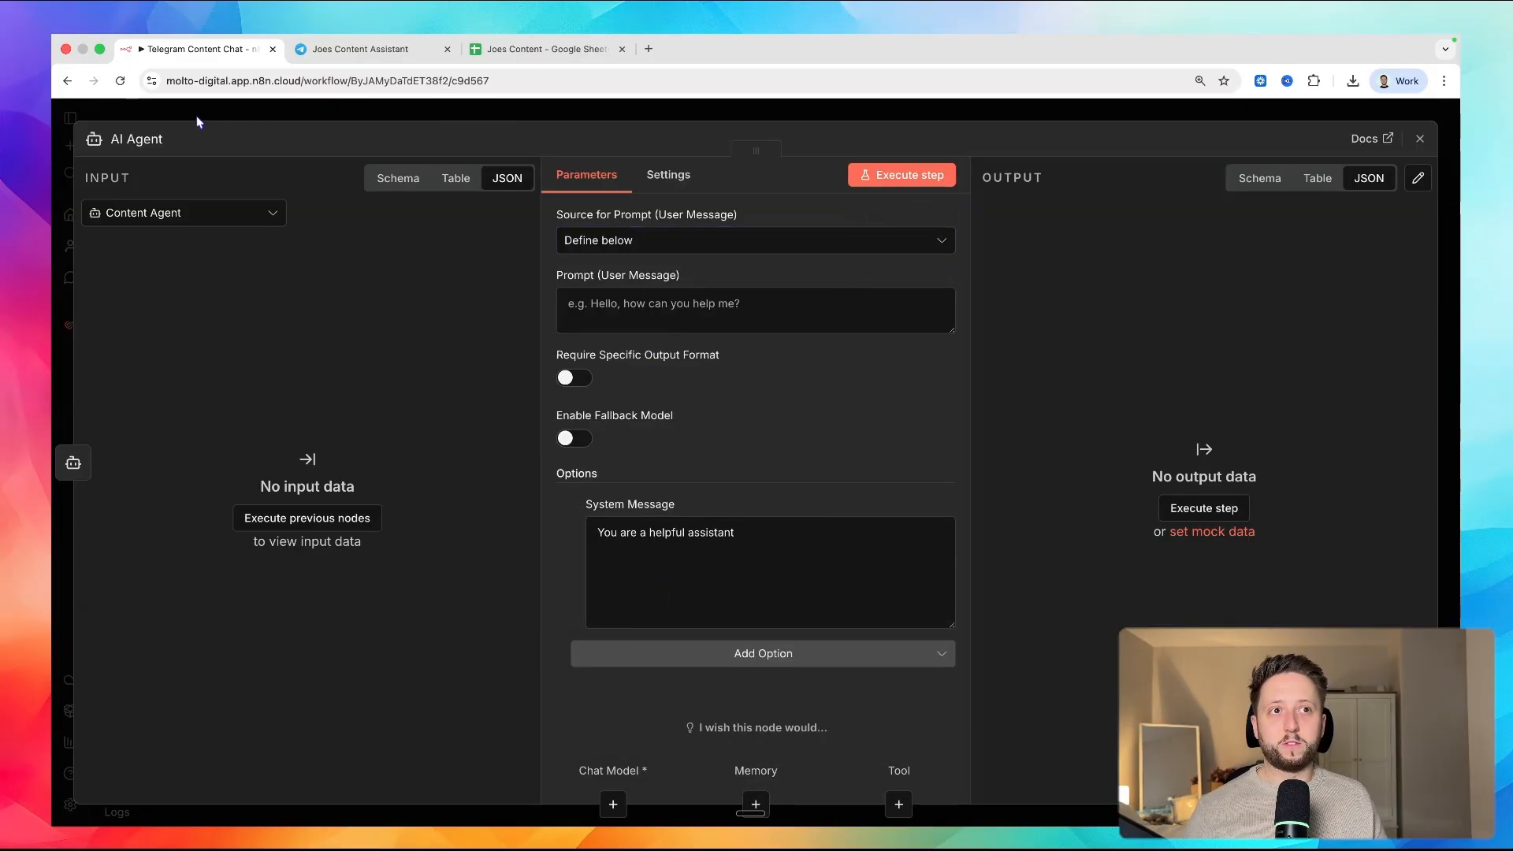
{"action": "left_click", "coordinate": [331, 119]}
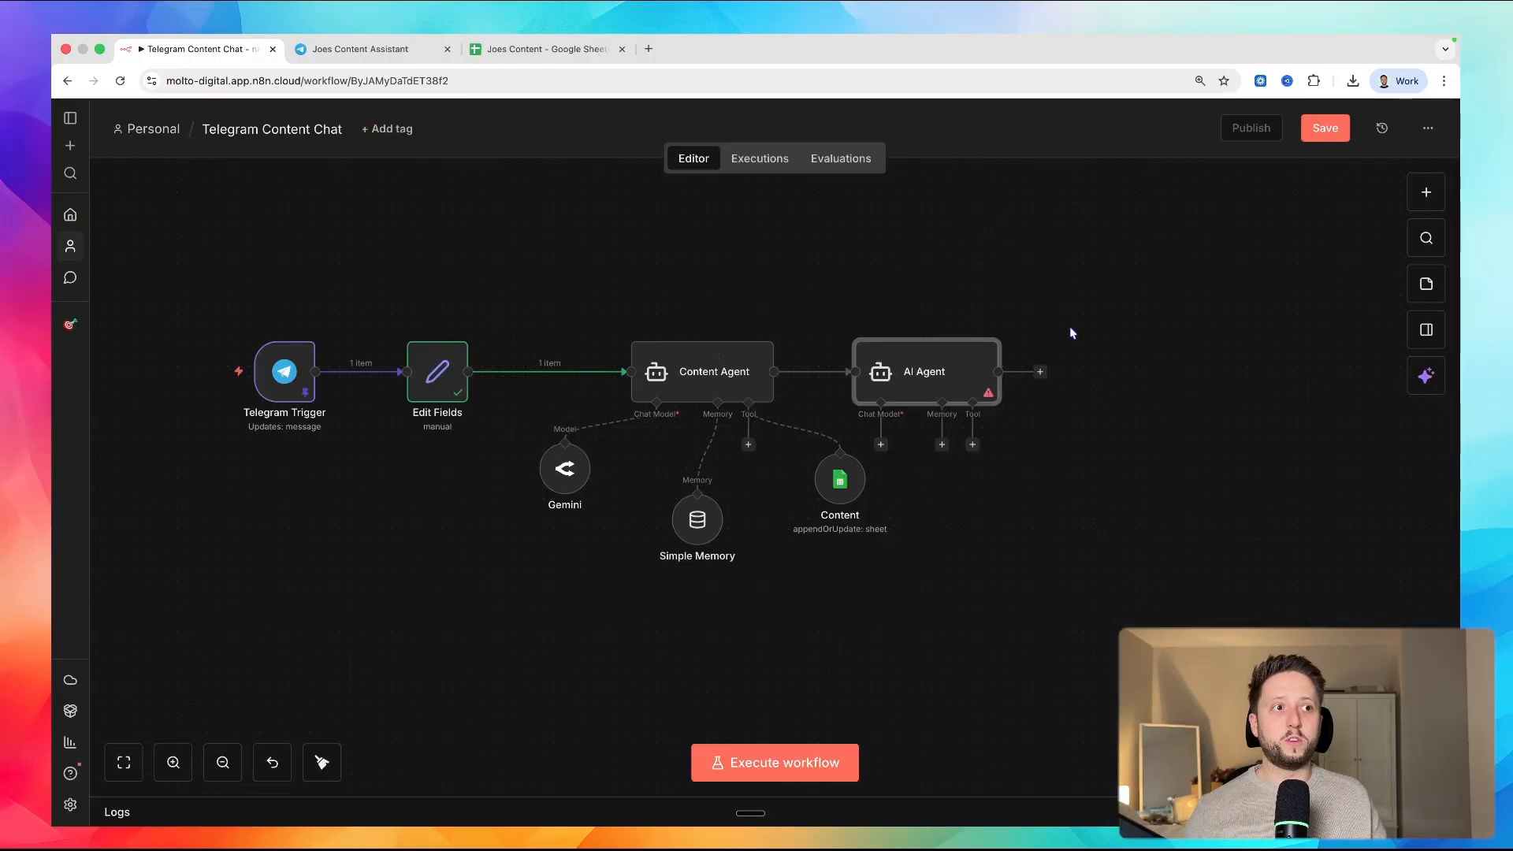
- Review the Content Agent's user message prompt, including its "Update the content tool" instruction
{"action": "double_click", "coordinate": [755, 380]}
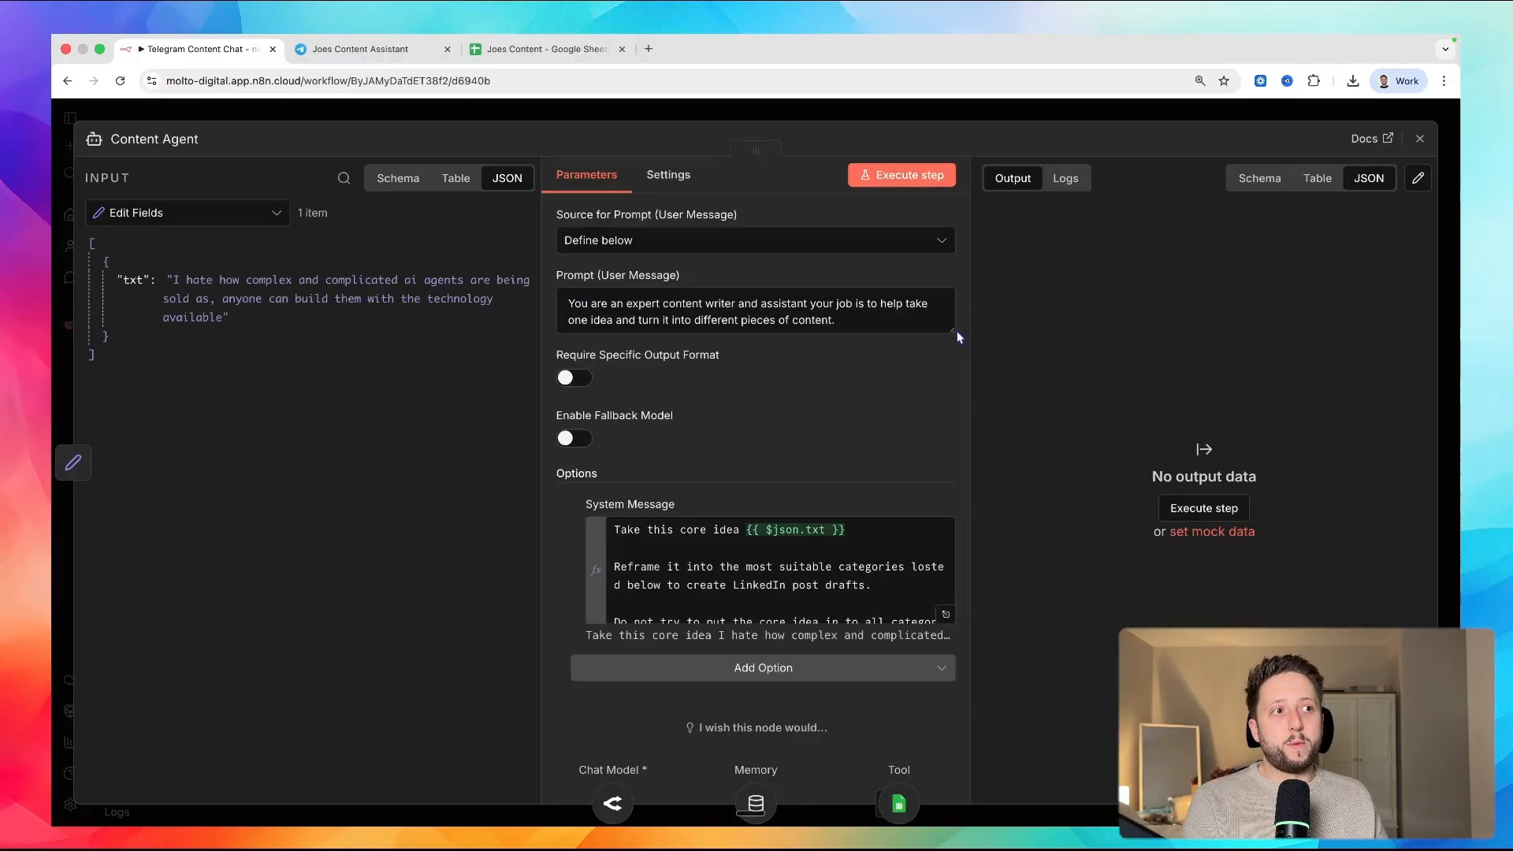
{"action": "left_click_drag", "start_coordinate": [954, 330], "coordinate": [954, 479]}
{"action": "left_click", "coordinate": [694, 345]}
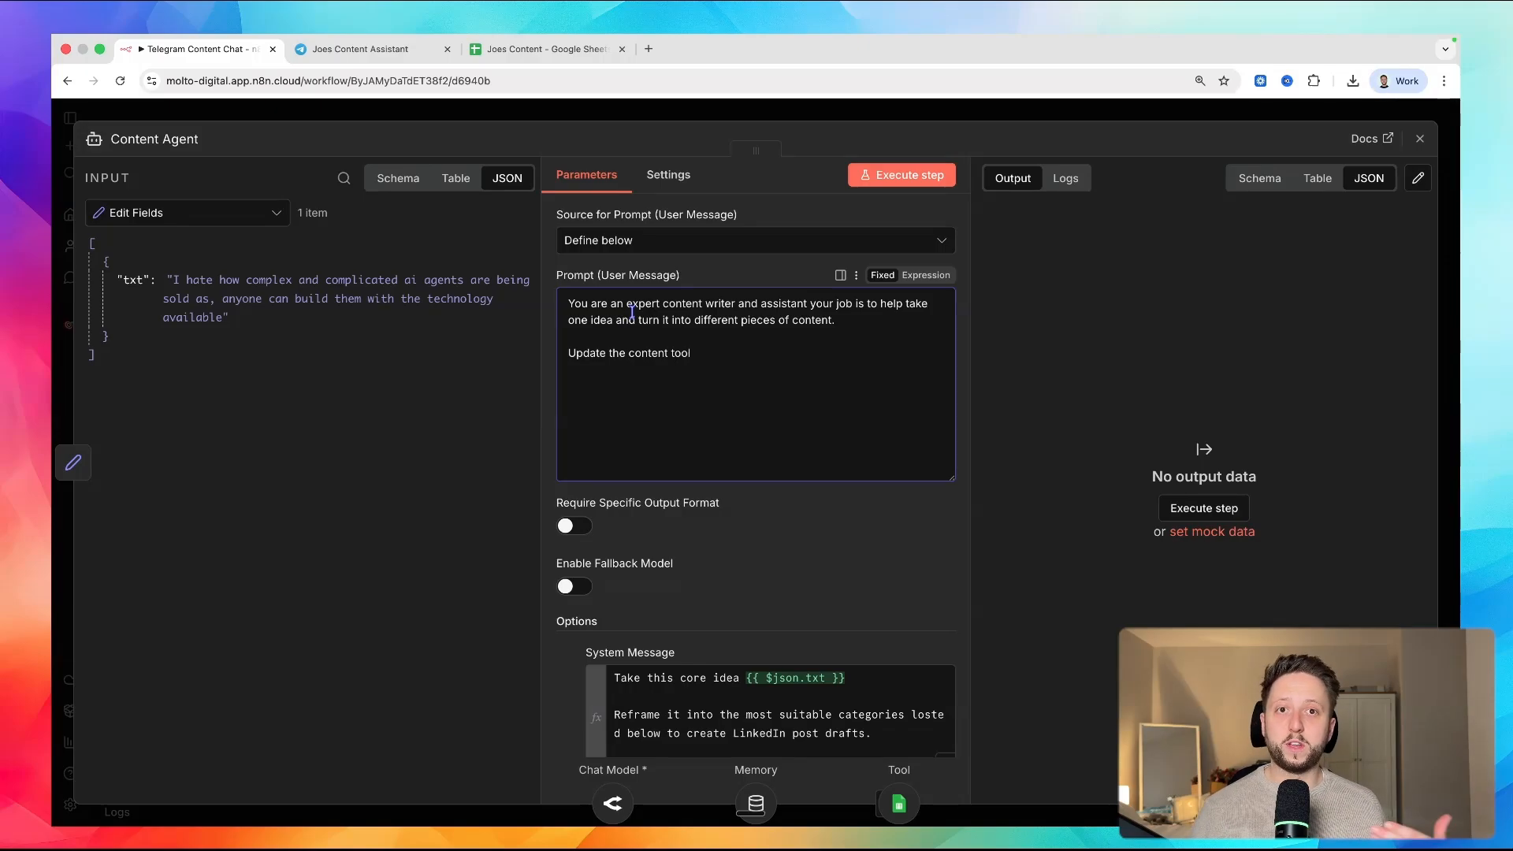
{"action": "left_click_drag", "start_coordinate": [705, 349], "coordinate": [562, 352]}
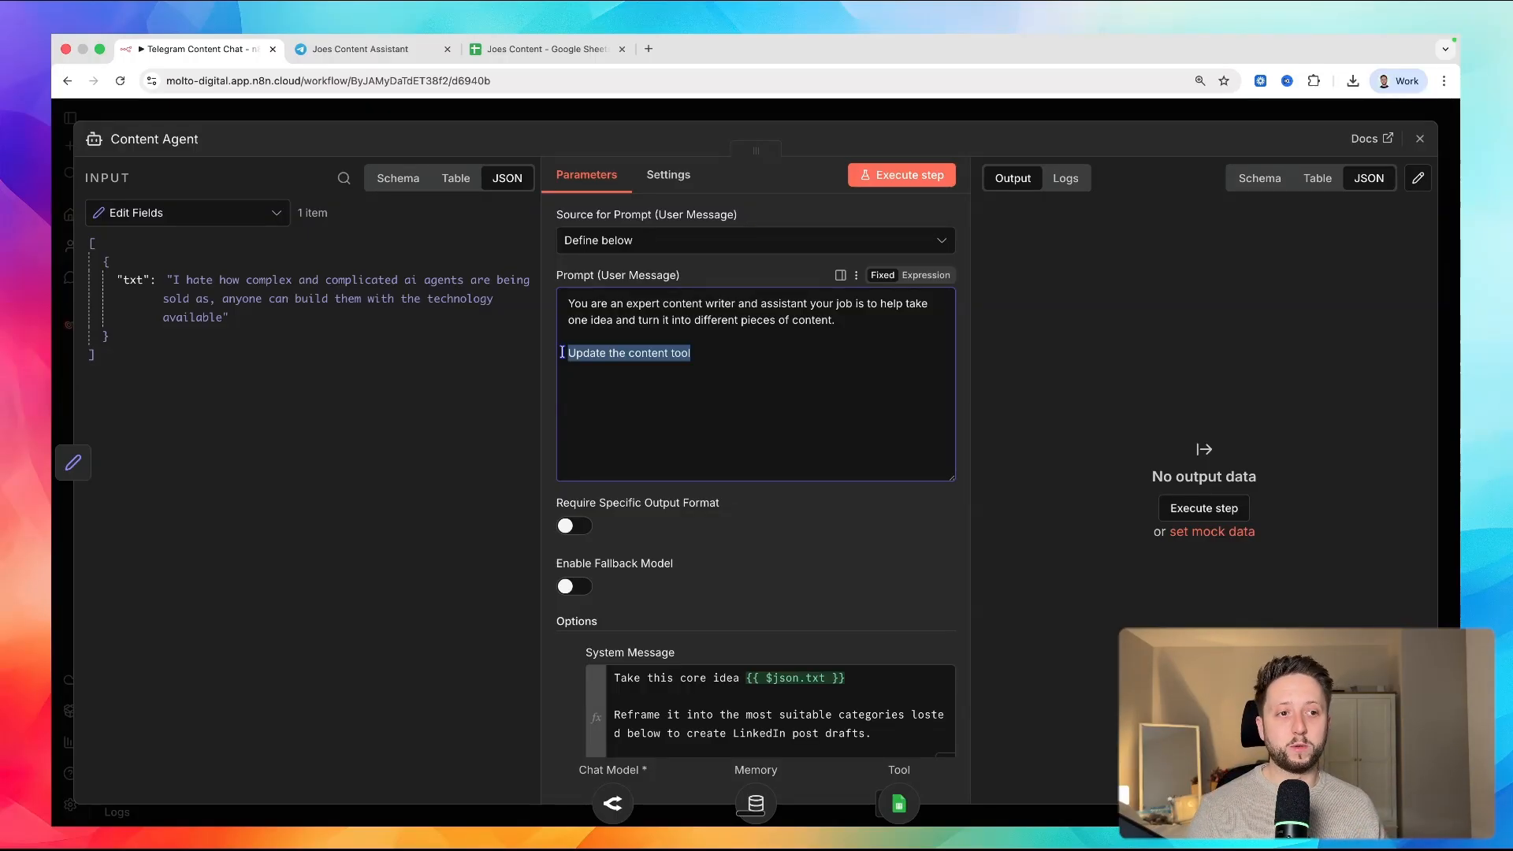
{"action": "left_click", "coordinate": [680, 355]}
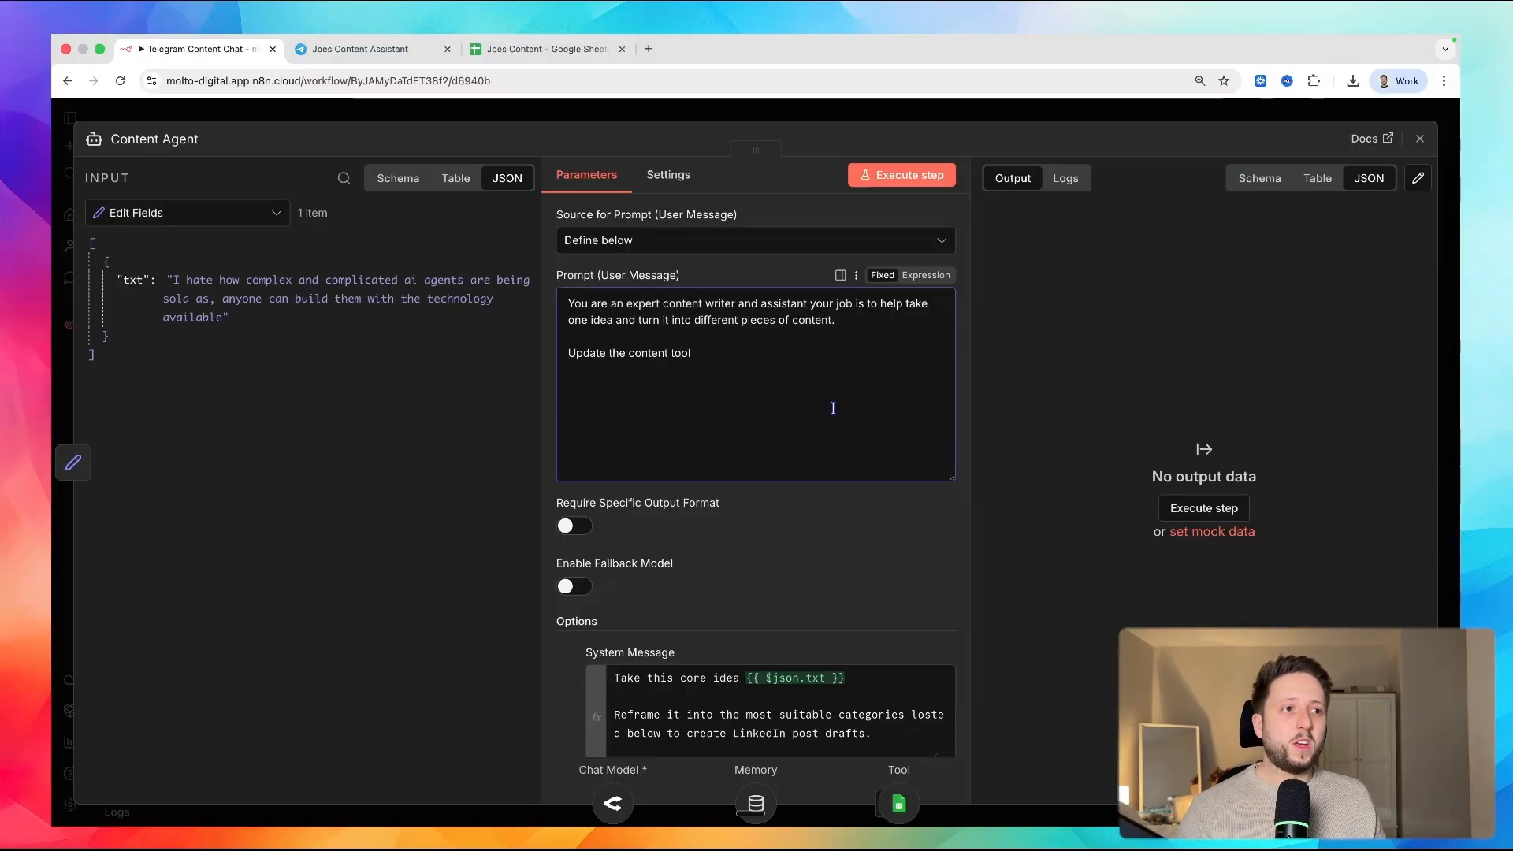
- Expand the Content Agent's System Message expression and read through its list of post angles and drafting rules
{"action": "scroll", "coordinate": [839, 457], "scroll_direction": "down", "scroll_amount": 4}
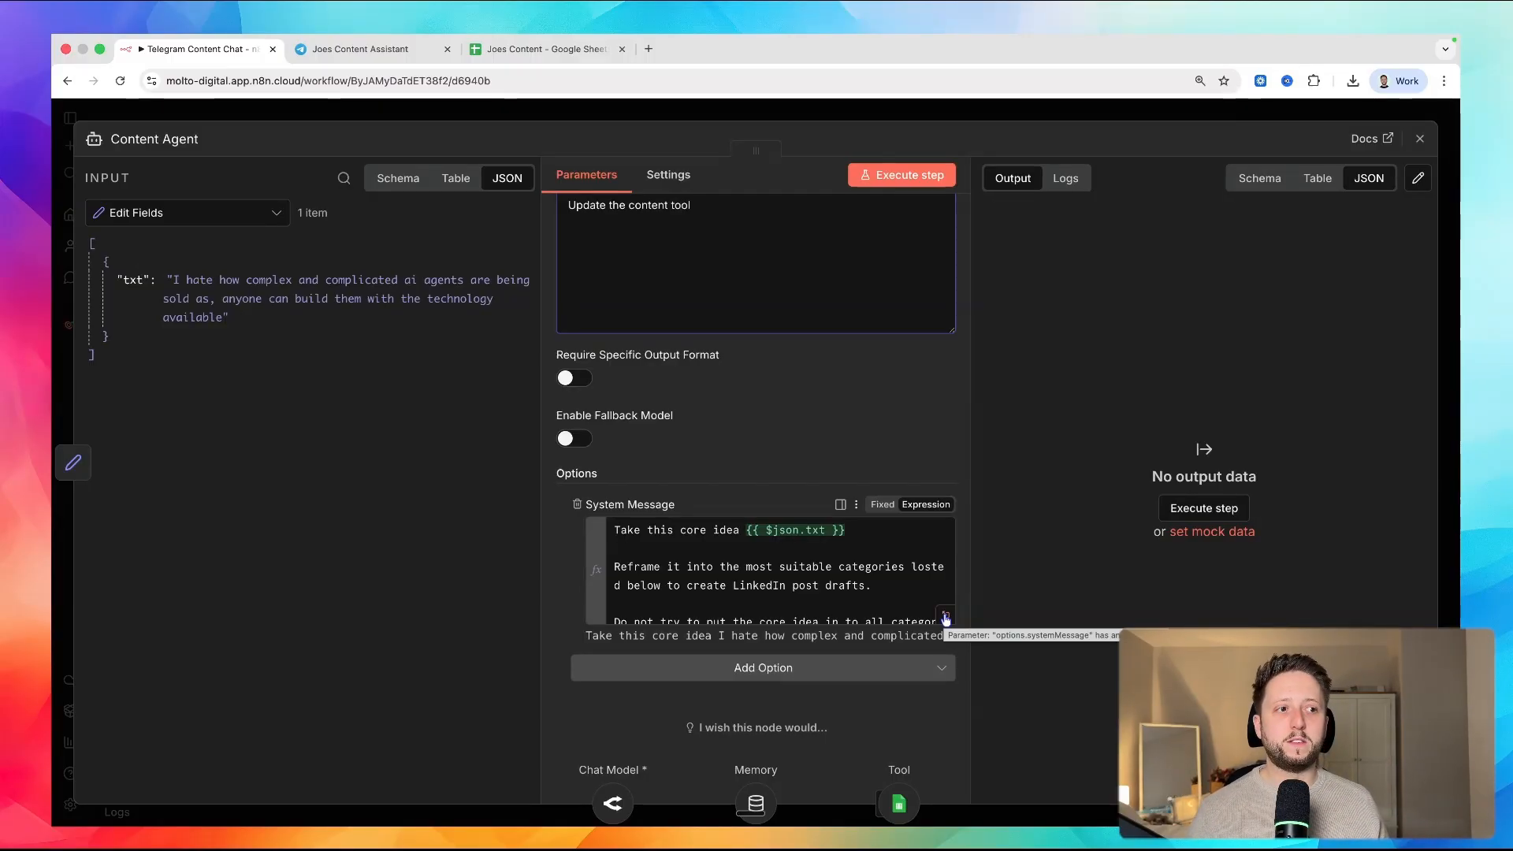
{"action": "left_click", "coordinate": [946, 618]}
{"action": "scroll", "coordinate": [685, 563], "scroll_direction": "down", "scroll_amount": 1}
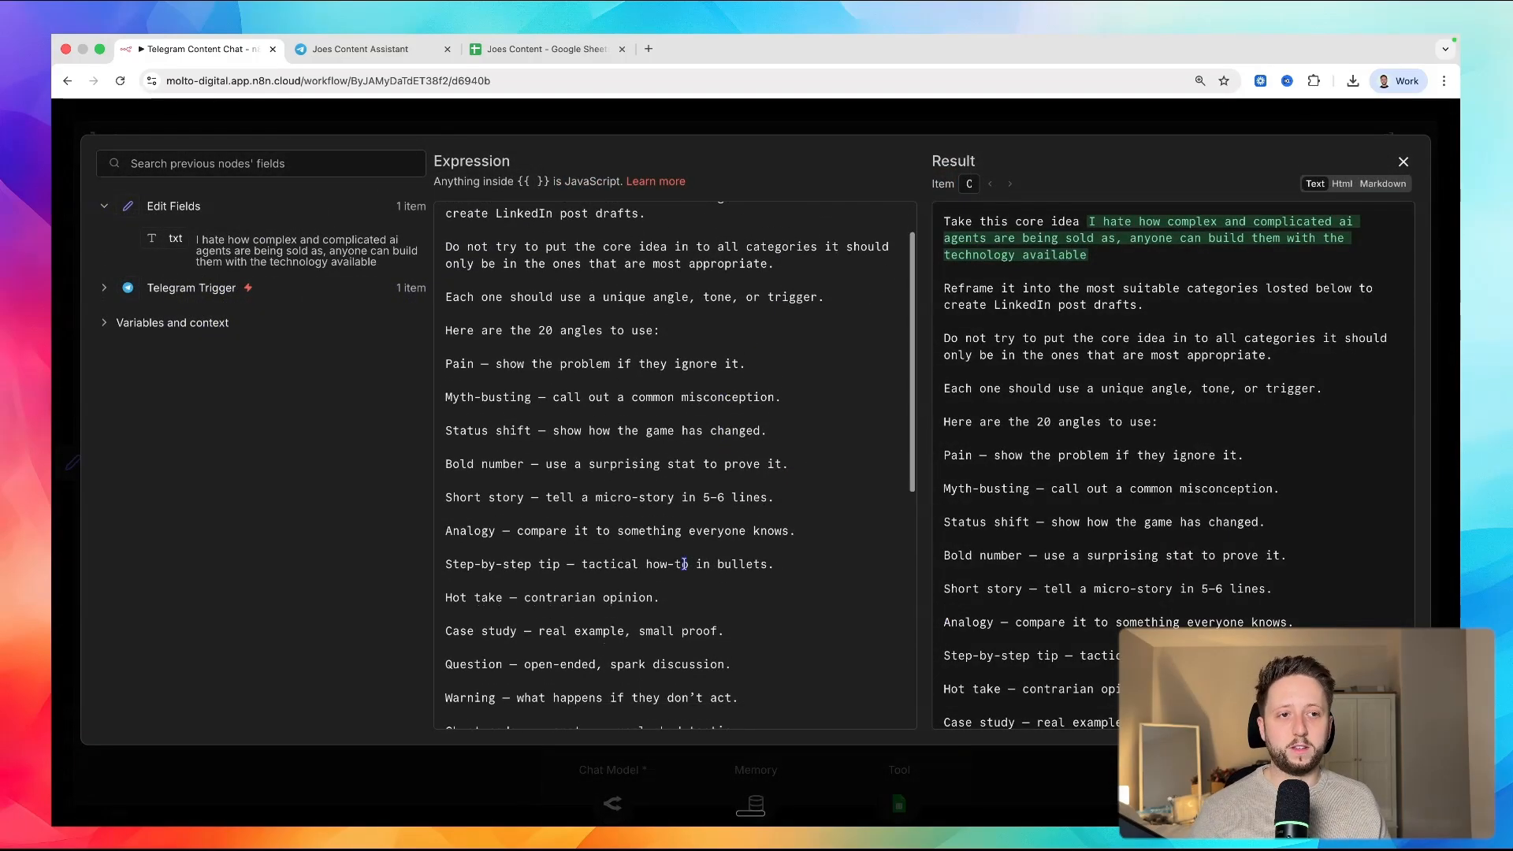
{"action": "scroll", "coordinate": [684, 564], "scroll_direction": "down", "scroll_amount": 5}
{"action": "scroll", "coordinate": [692, 553], "scroll_direction": "down", "scroll_amount": 4}
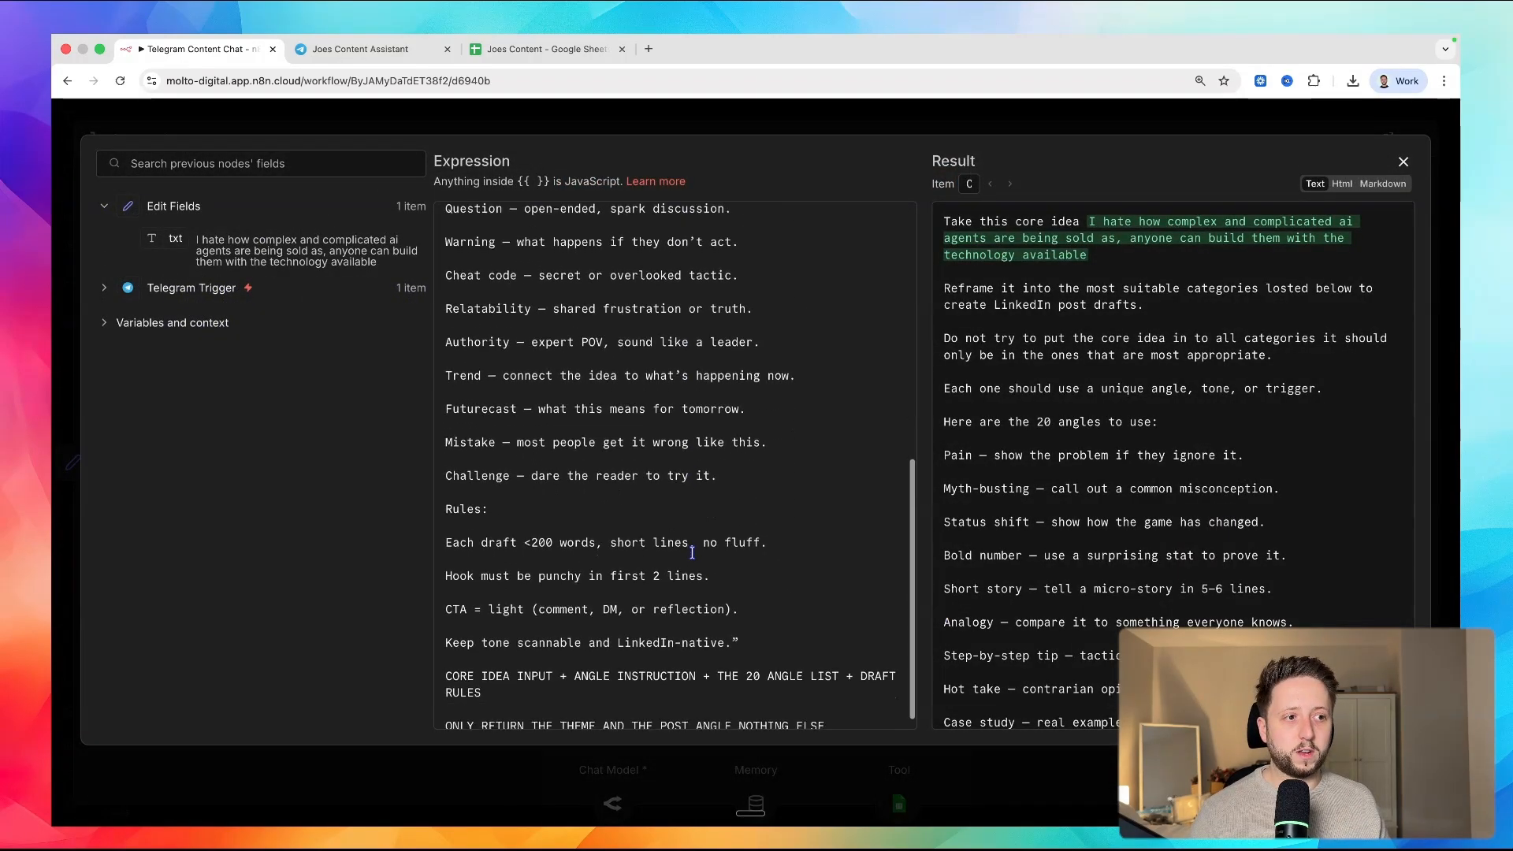
{"action": "scroll", "coordinate": [692, 553], "scroll_direction": "up", "scroll_amount": 10}
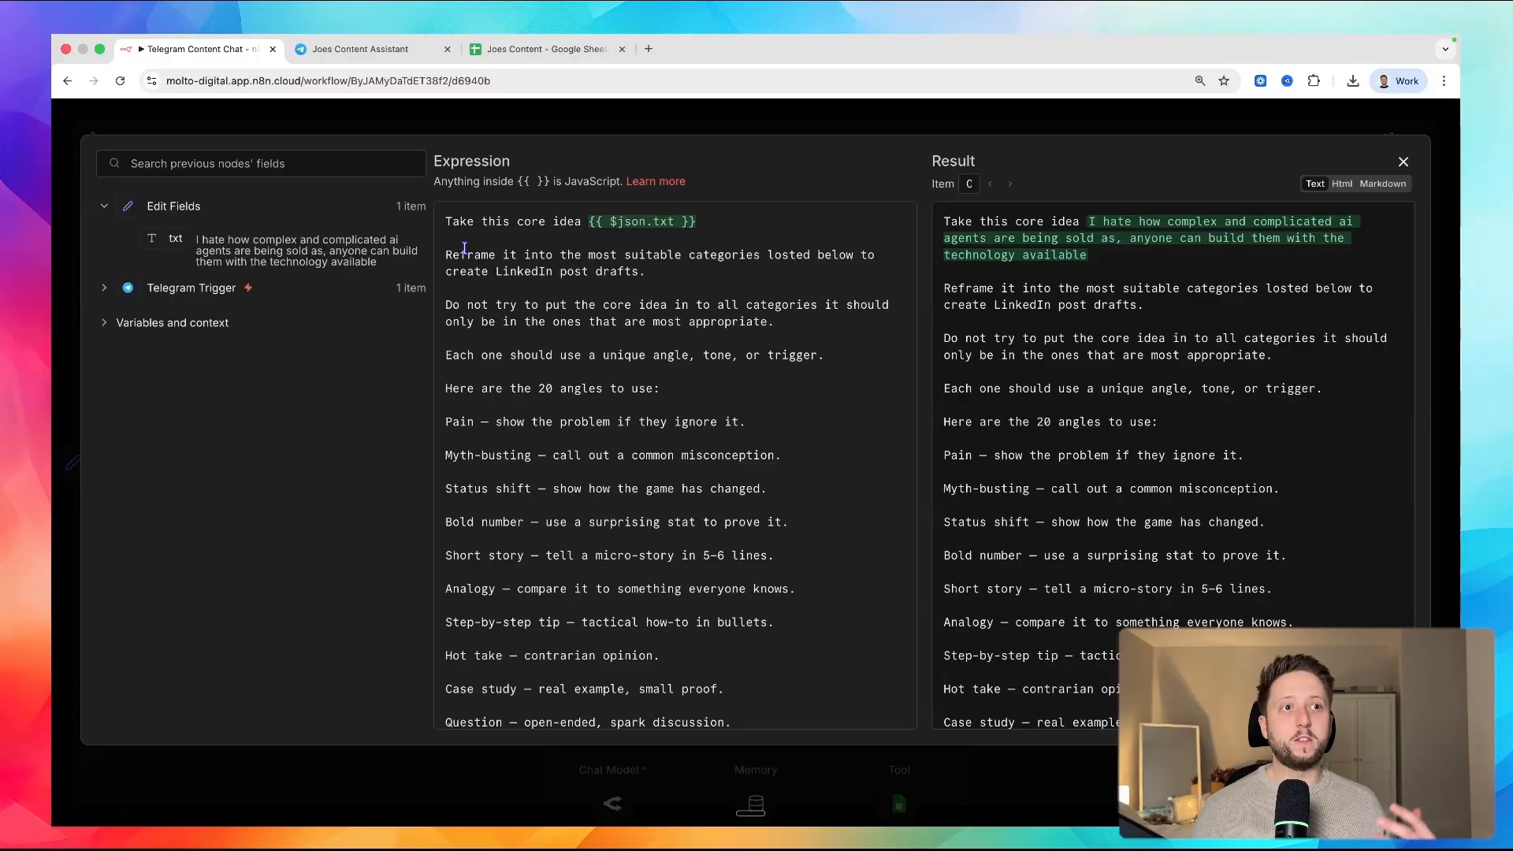
- Leave the Content Agent and review how the Edit Fields node maps the Telegram message text to the txt field
{"action": "left_click", "coordinate": [538, 117]}
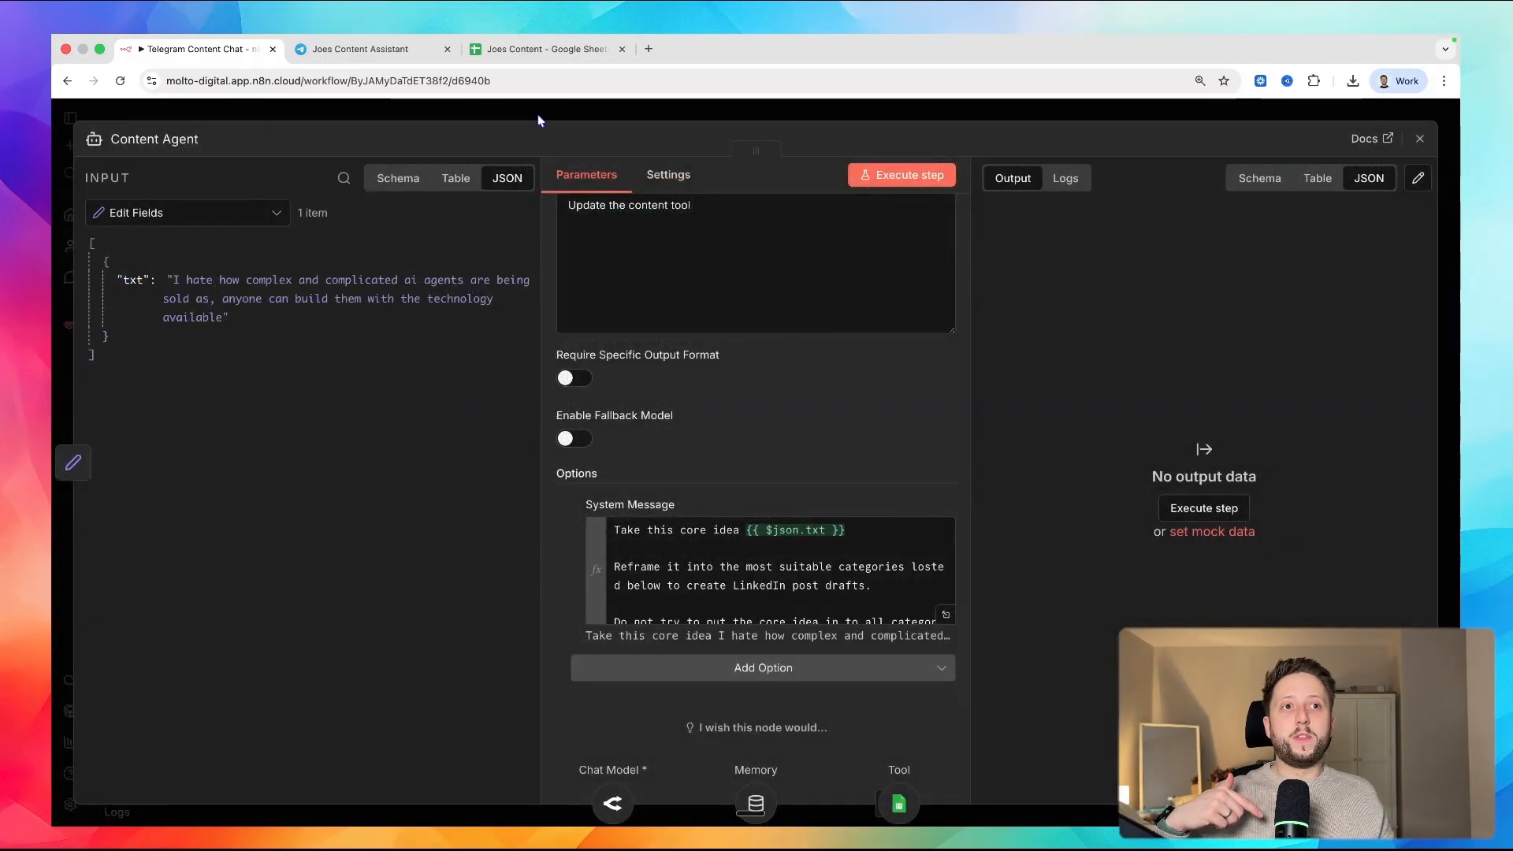
{"action": "left_click", "coordinate": [236, 115]}
{"action": "double_click", "coordinate": [449, 381]}
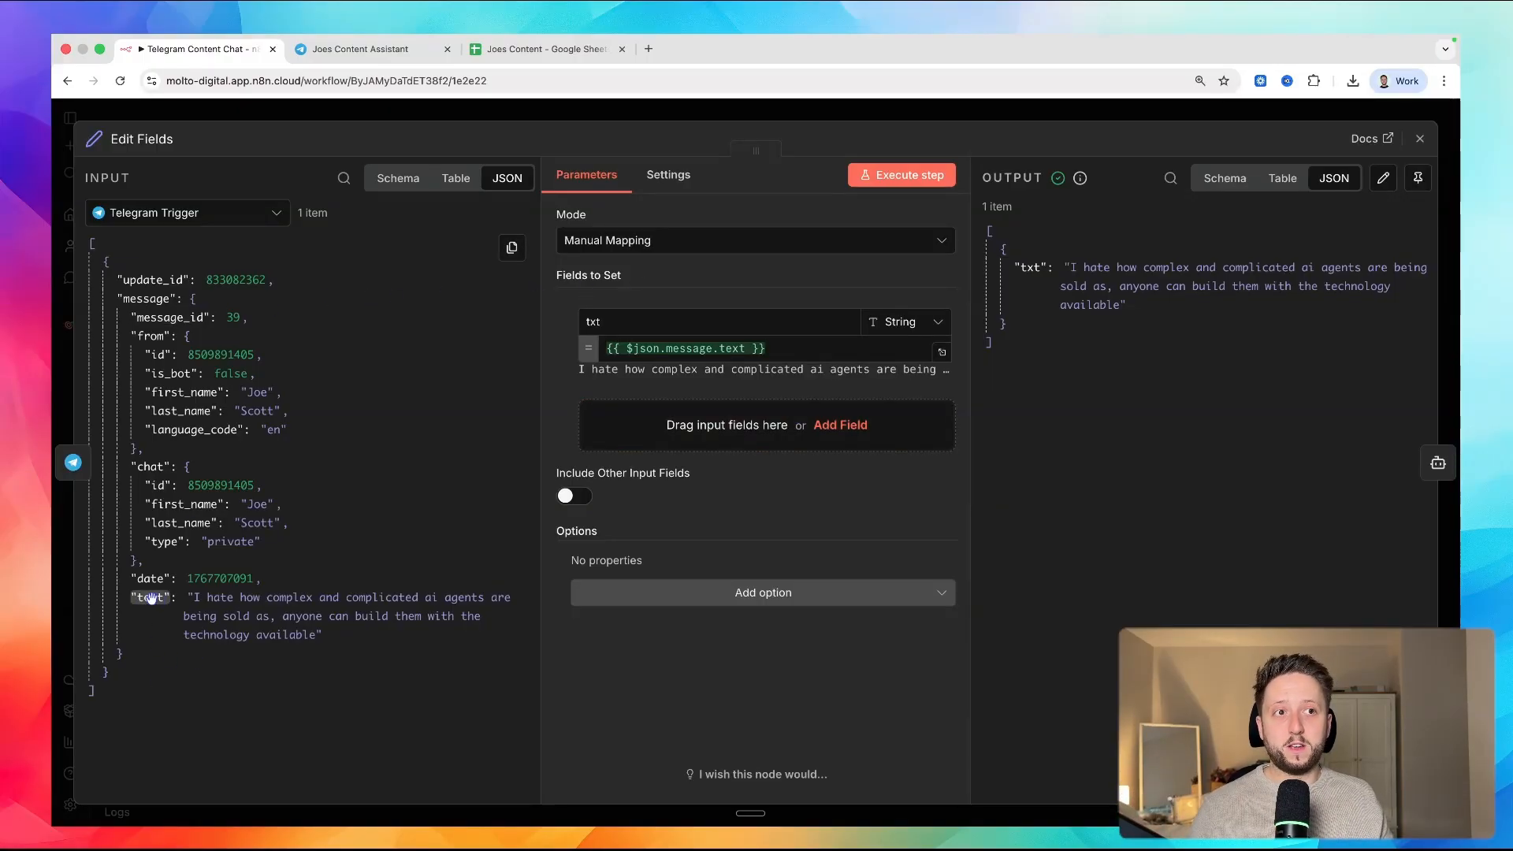
{"action": "left_click_drag", "start_coordinate": [152, 597], "coordinate": [157, 599]}
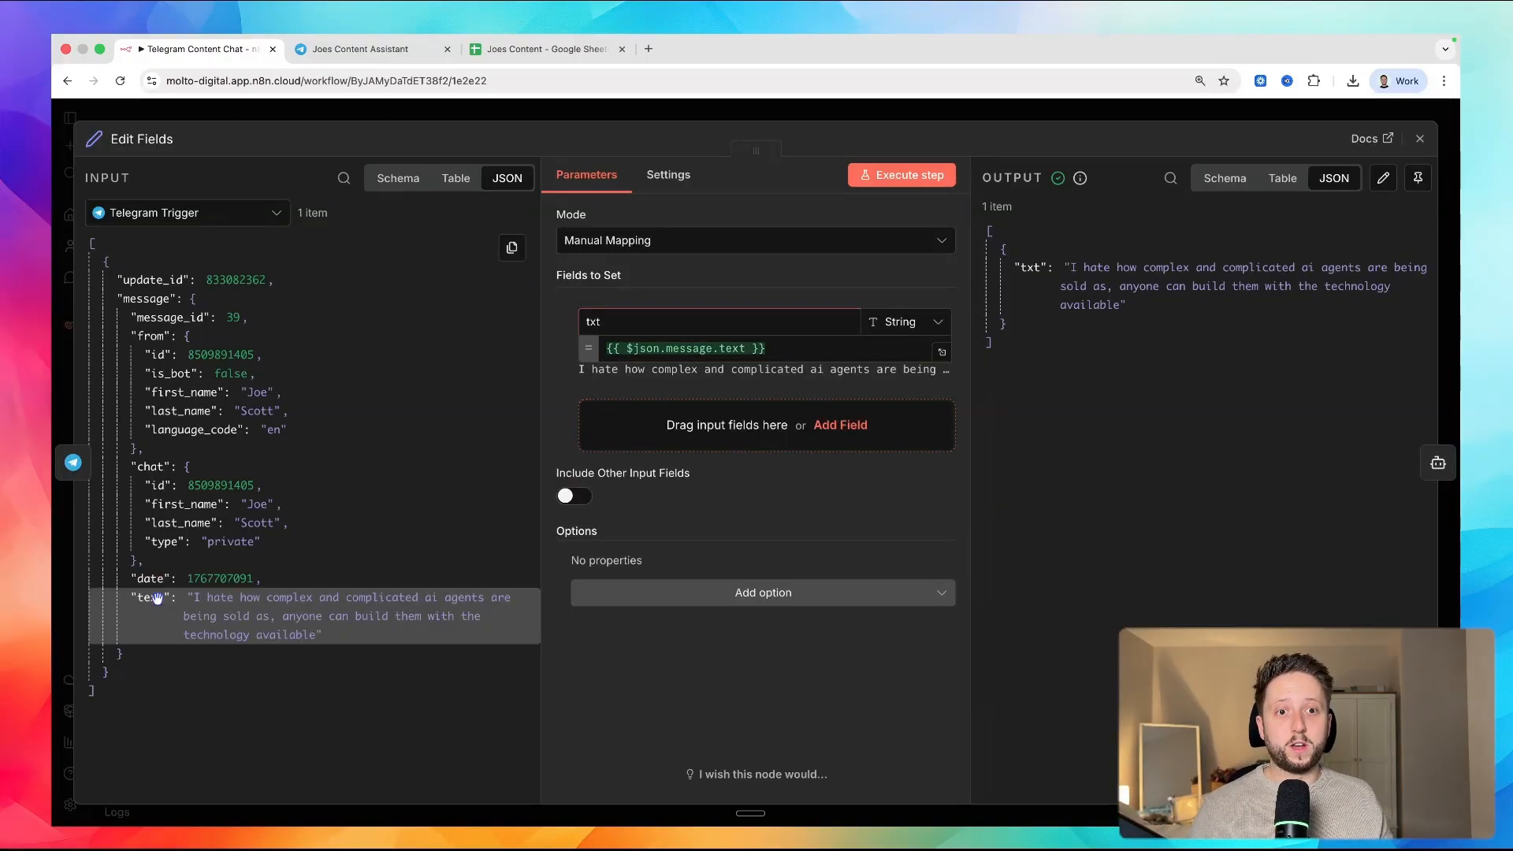
{"action": "left_click", "coordinate": [507, 117]}
- Examine the {{ $json.txt }} expression and its resolved result in the Content Agent's System Message
{"action": "double_click", "coordinate": [699, 365]}
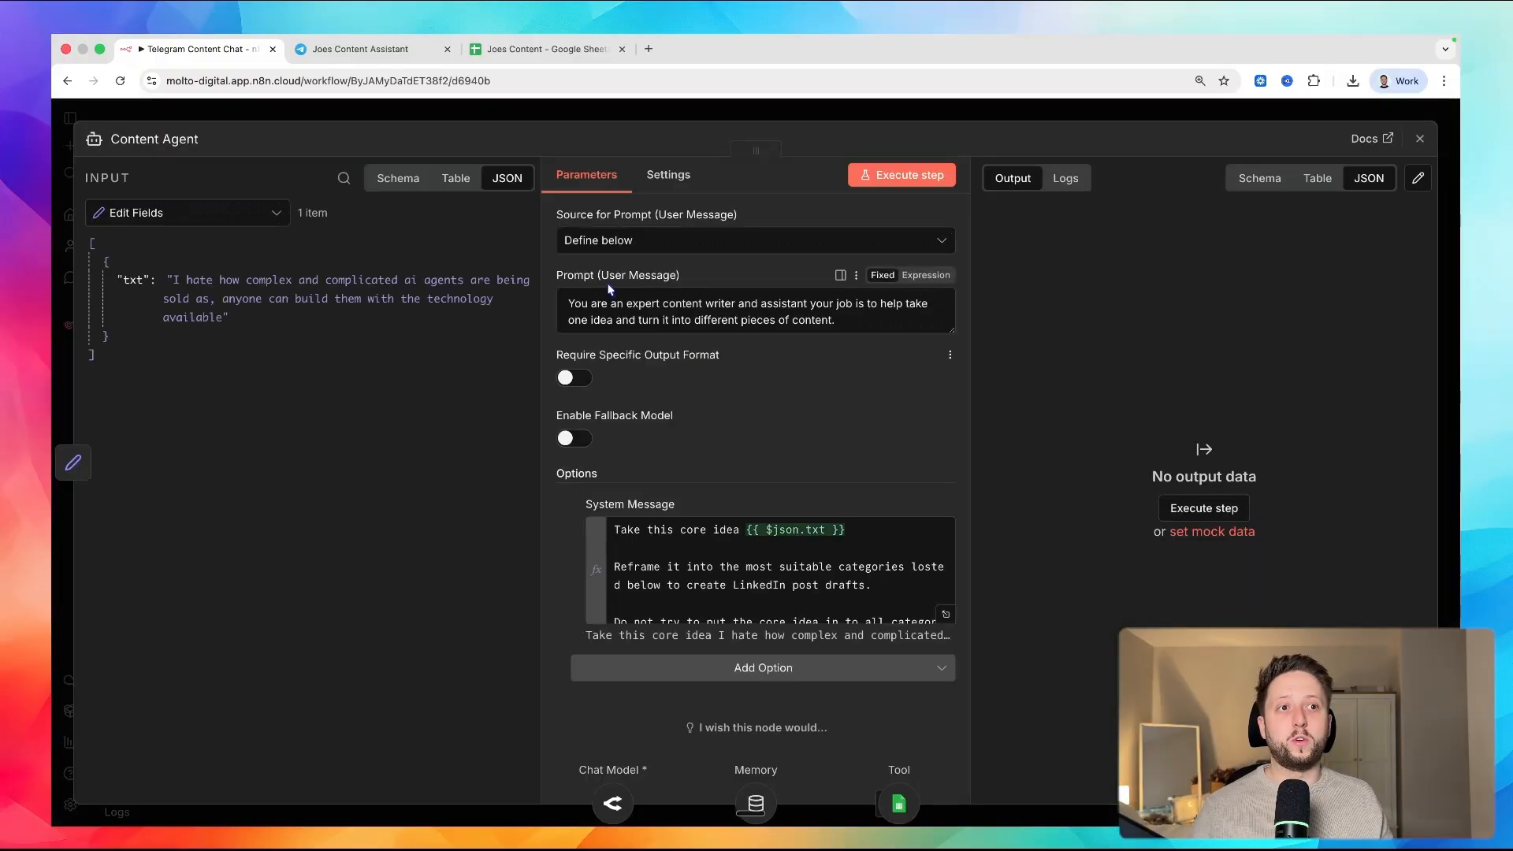
{"action": "double_click", "coordinate": [813, 536]}
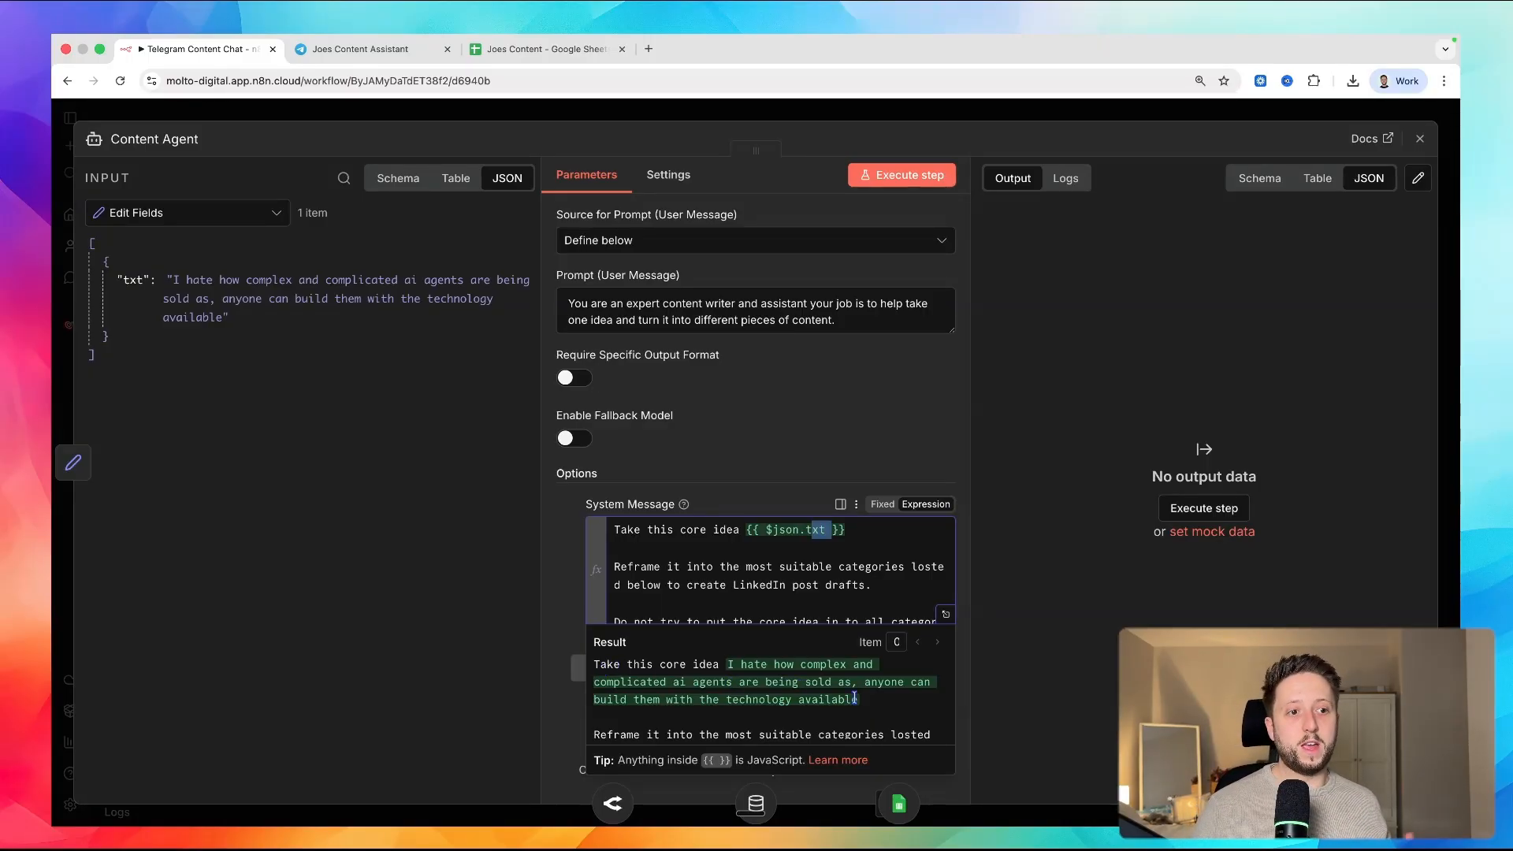
{"action": "left_click", "coordinate": [821, 552]}
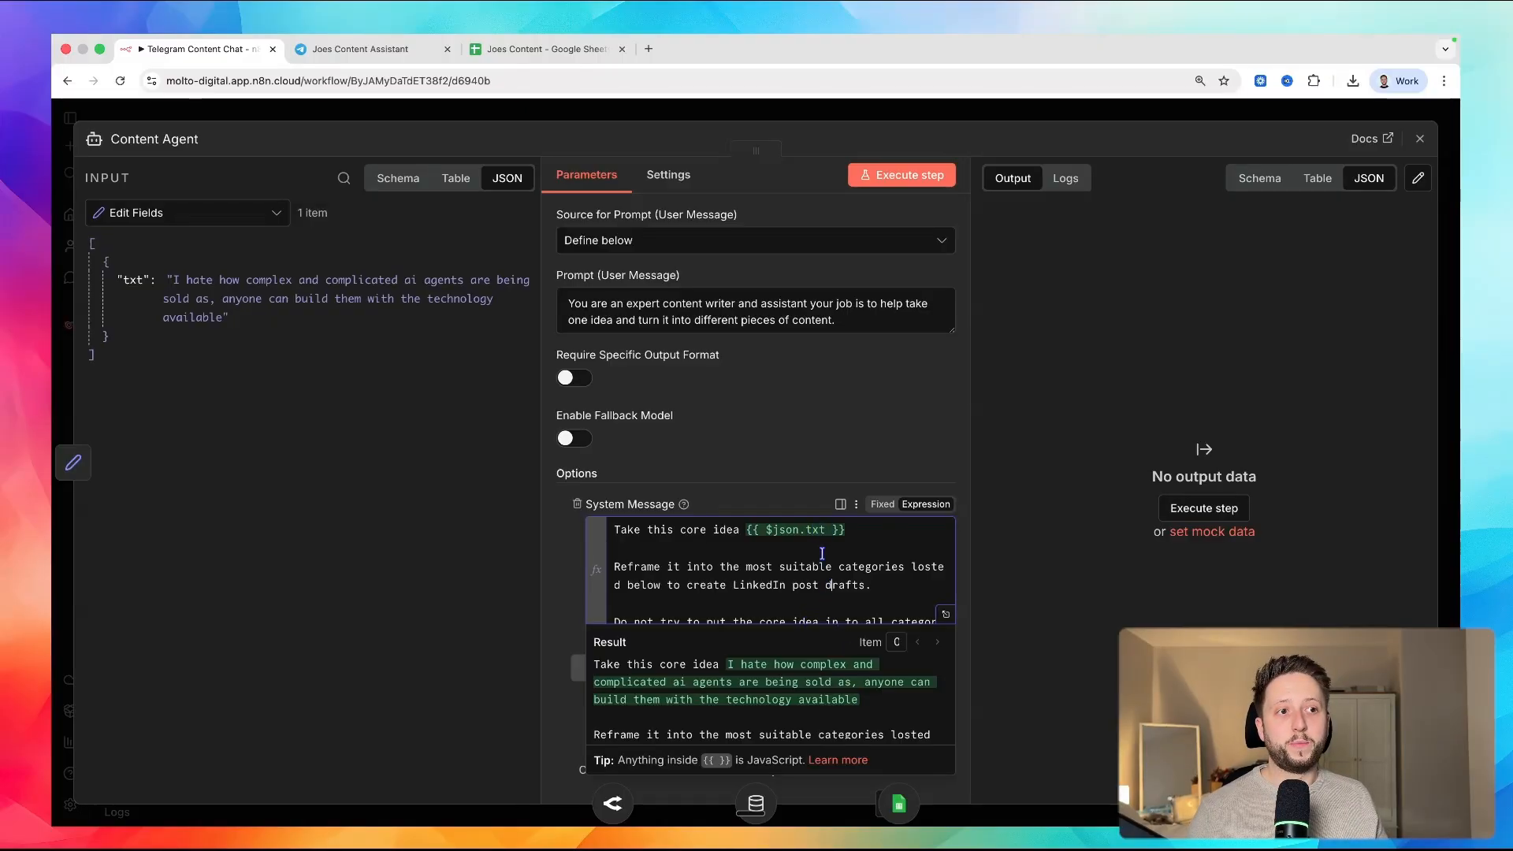
{"action": "left_click", "coordinate": [1089, 517]}
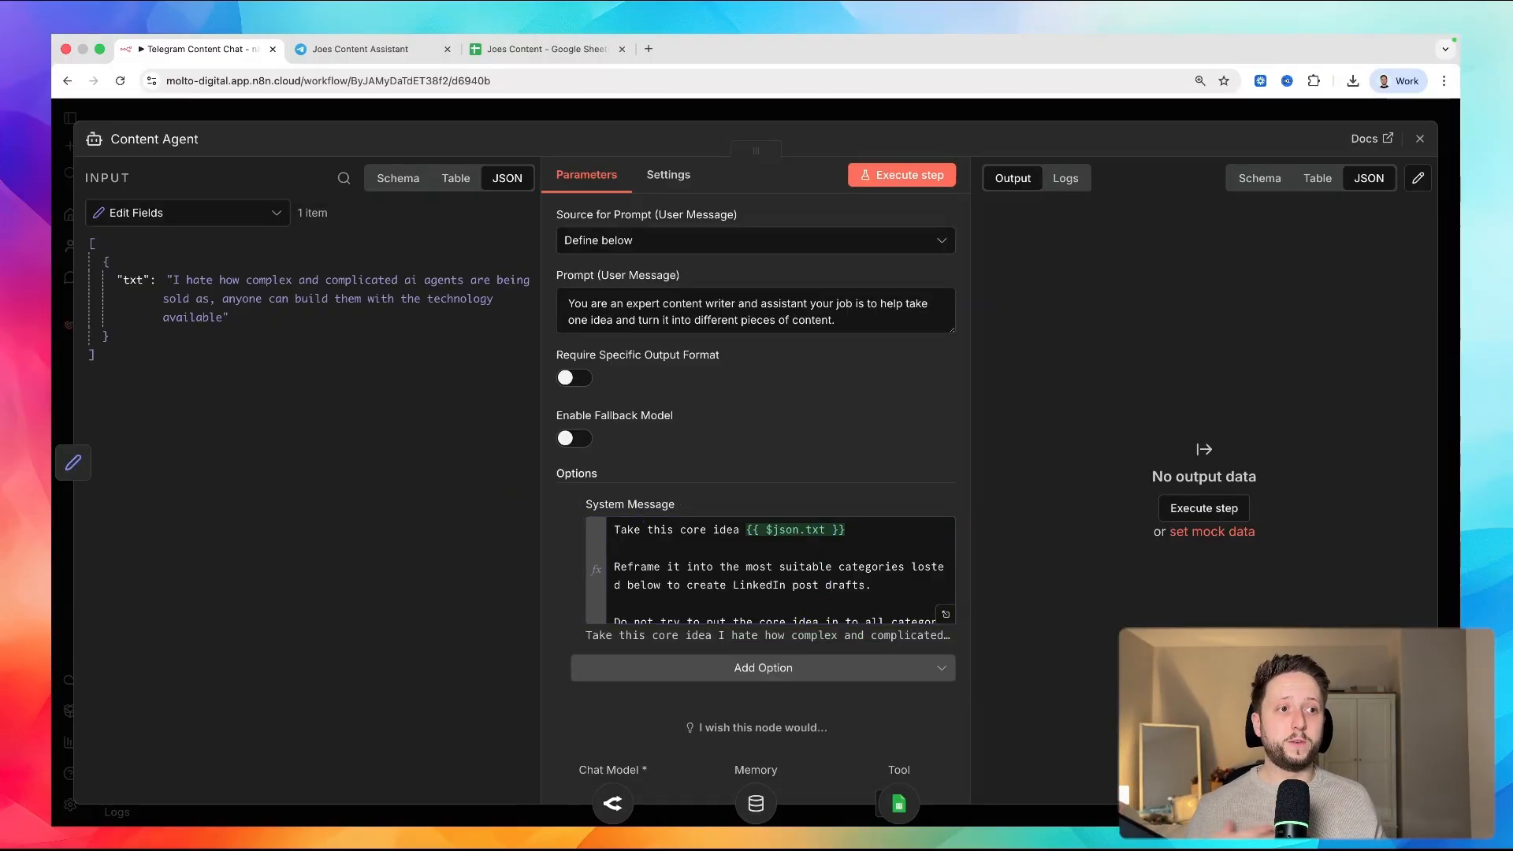
{"action": "left_click", "coordinate": [750, 530]}
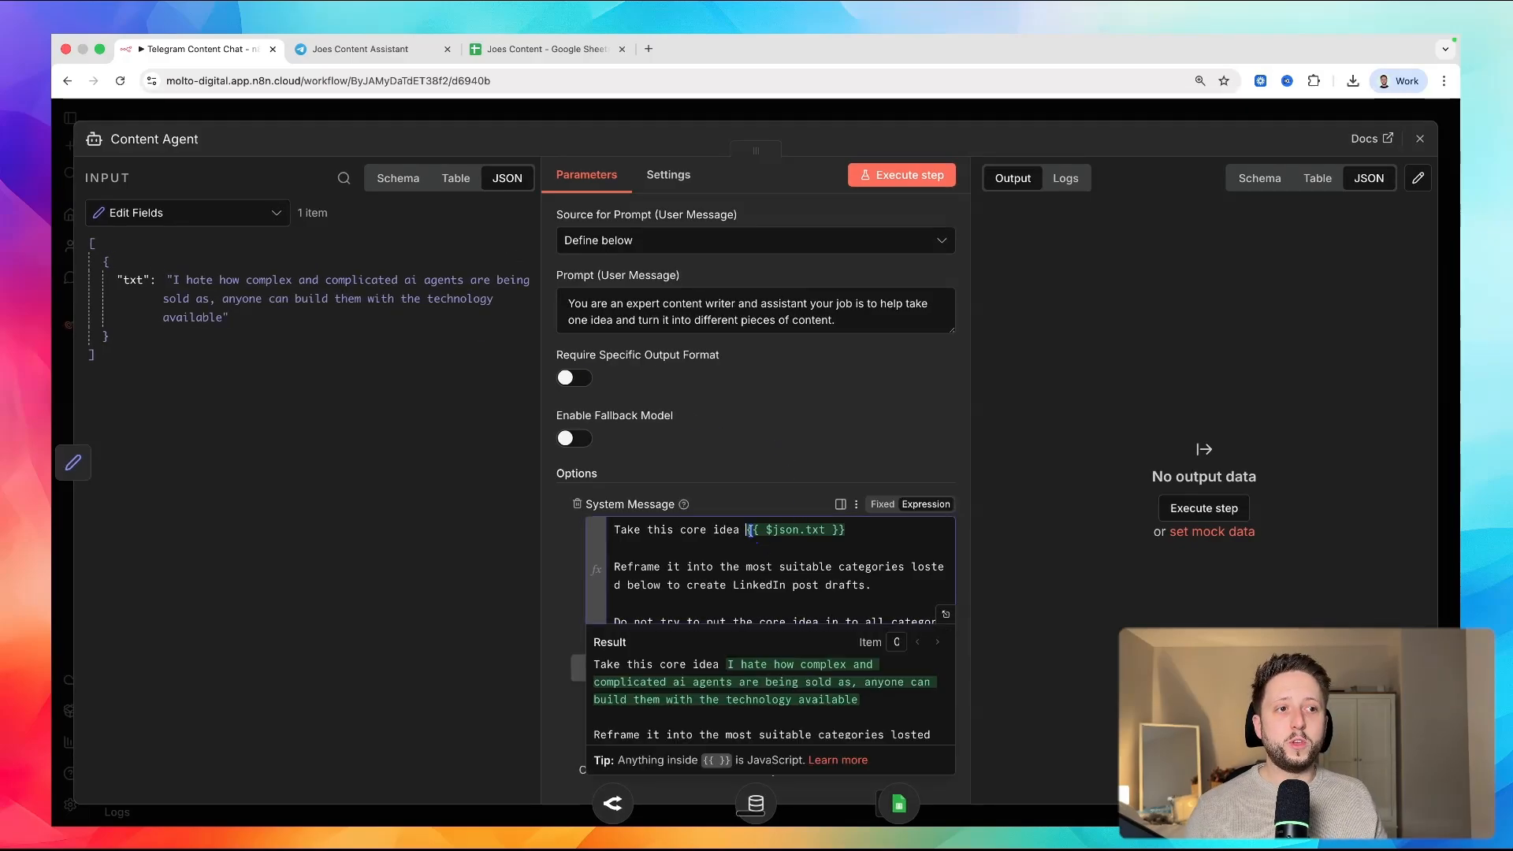
{"action": "left_click", "coordinate": [815, 498]}
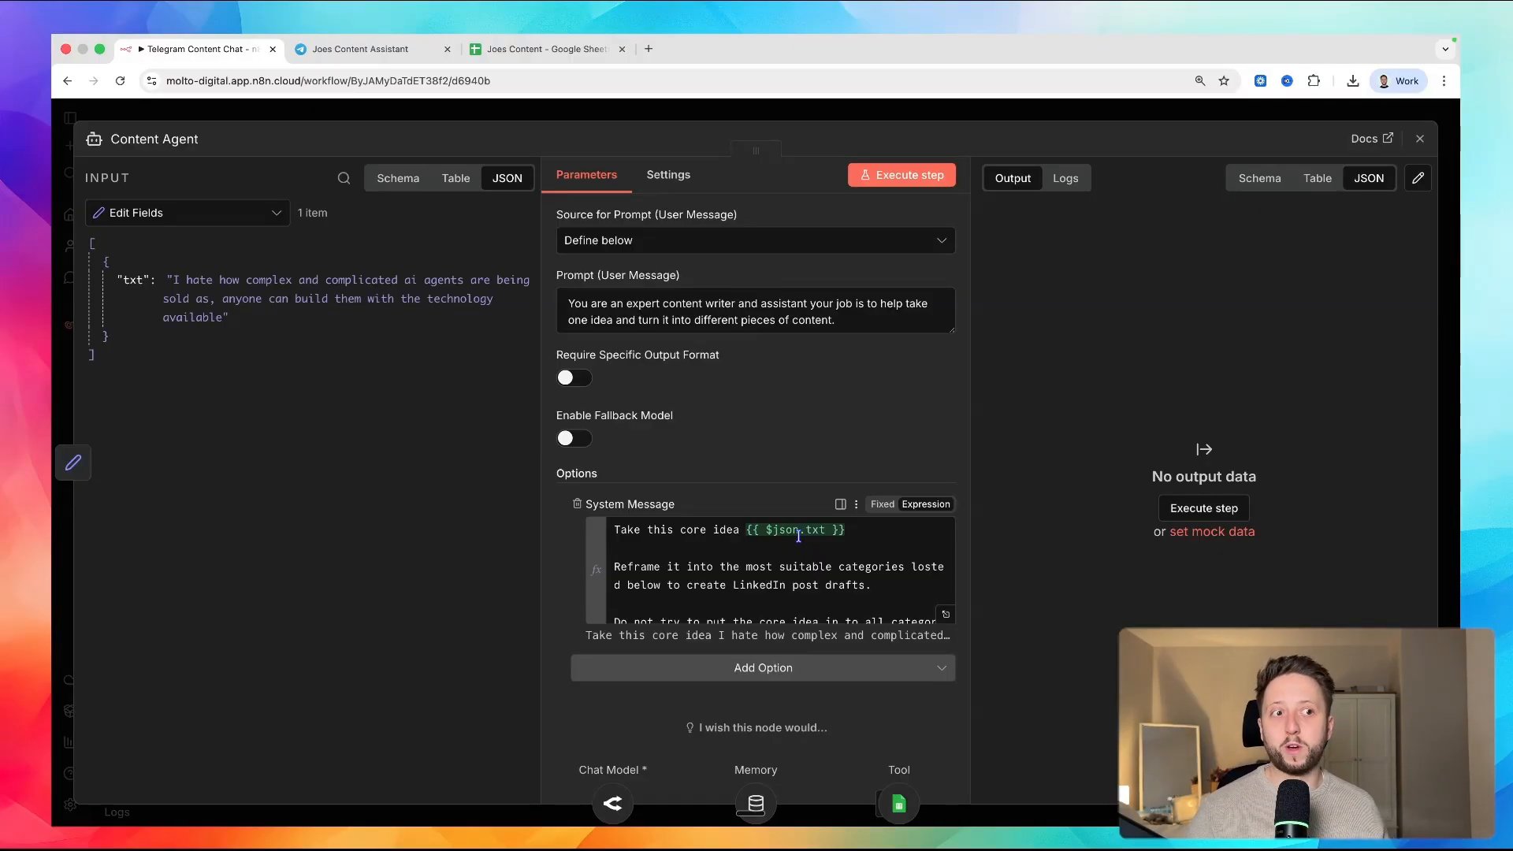
- Expand the System Message expression and correct the typo "losted" to "listed" in the second sentence
{"action": "left_click", "coordinate": [946, 614]}
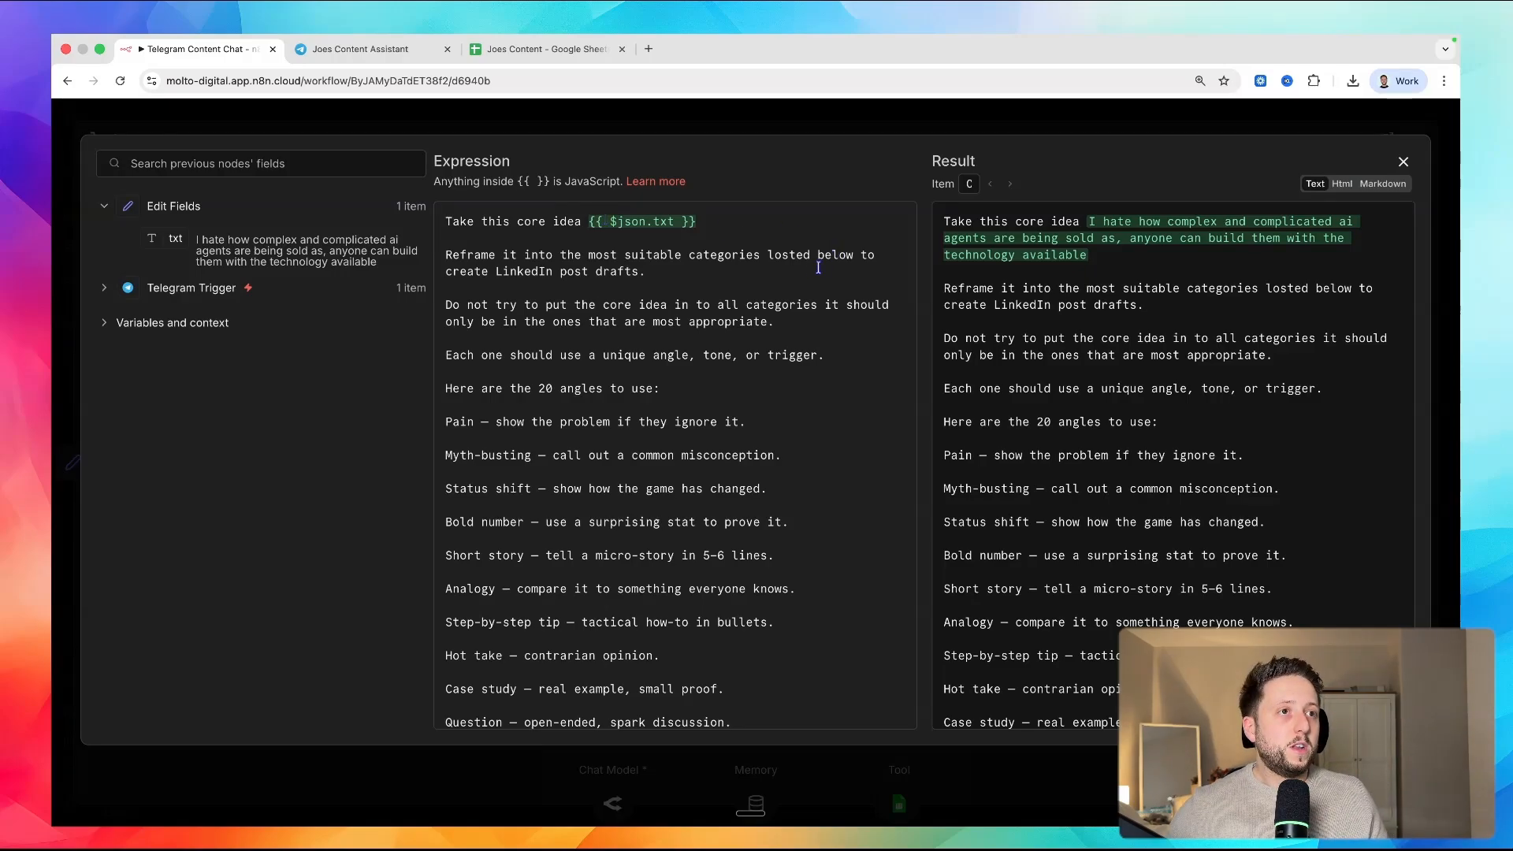
{"action": "left_click", "coordinate": [776, 256]}
{"action": "key", "text": "Delete"}
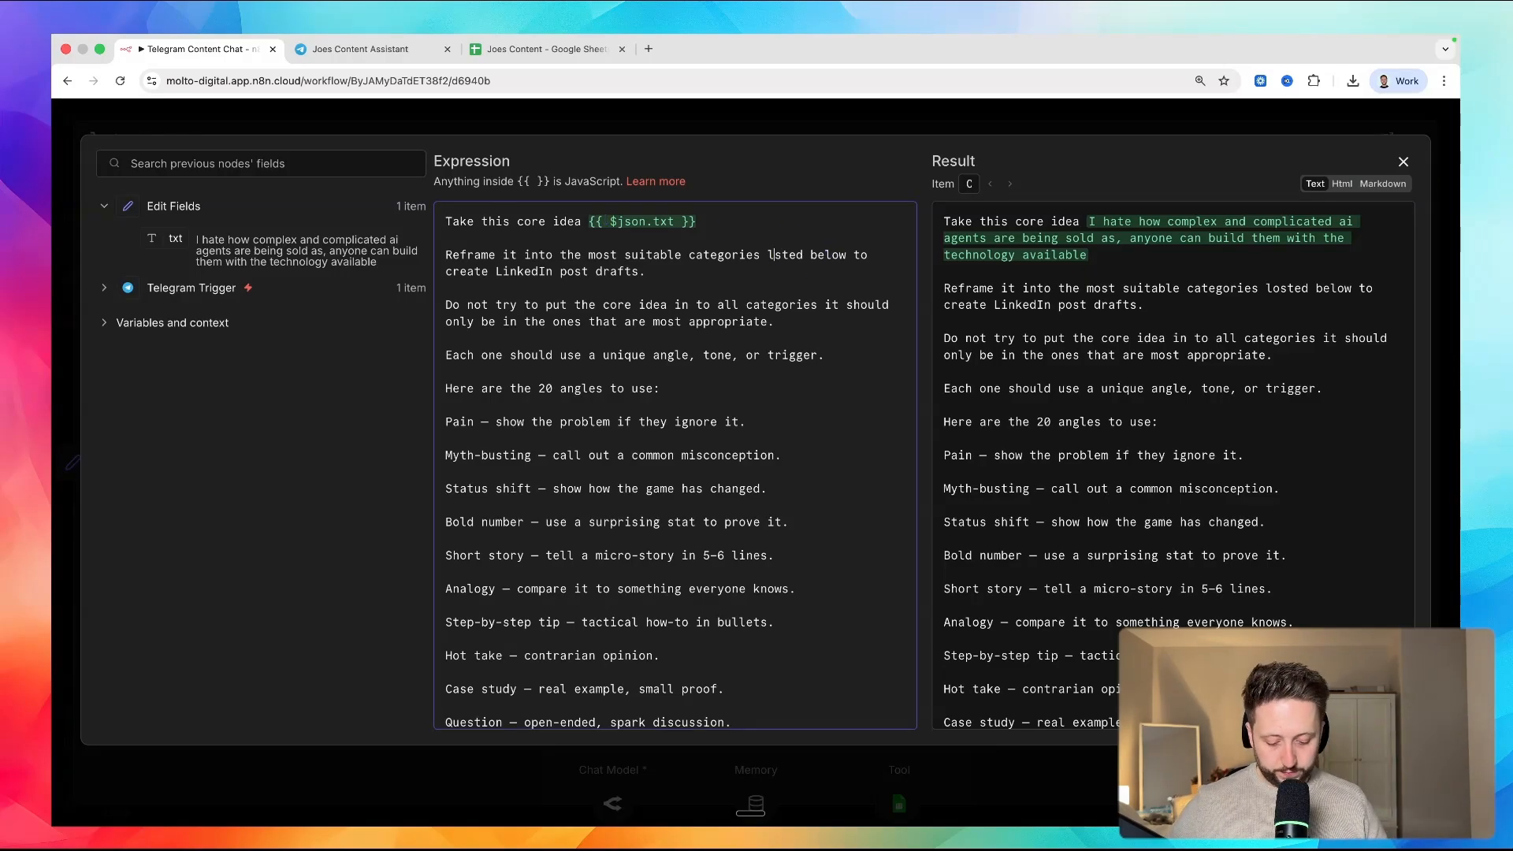
{"action": "type", "text": "i"}
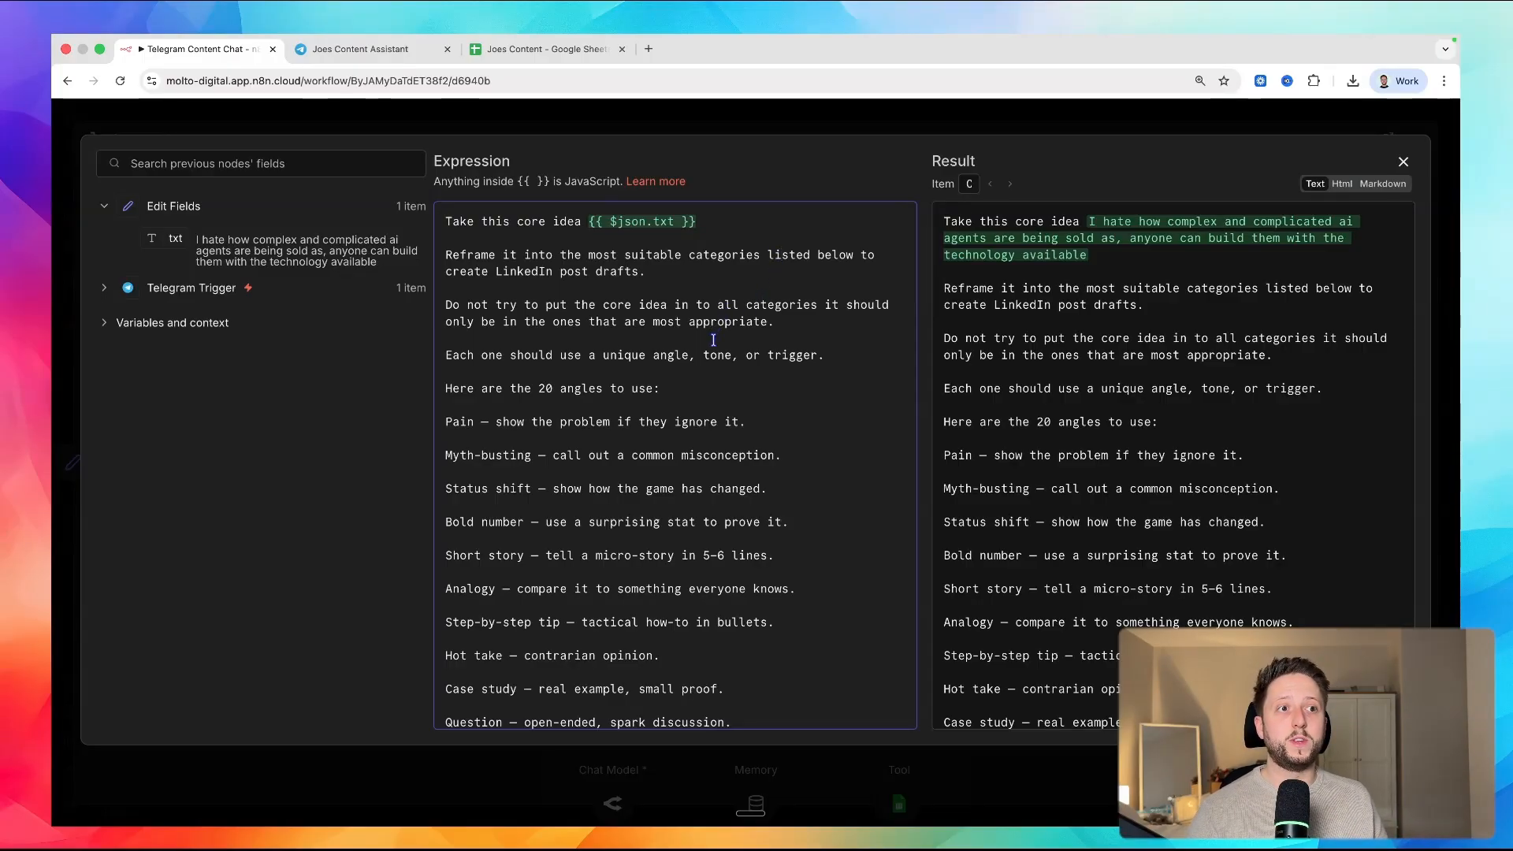
- Read the System Message's 20 post angles, drafting rules and closing output instruction, then return to the workflow canvas
{"action": "scroll", "coordinate": [707, 359], "scroll_direction": "down", "scroll_amount": 2}
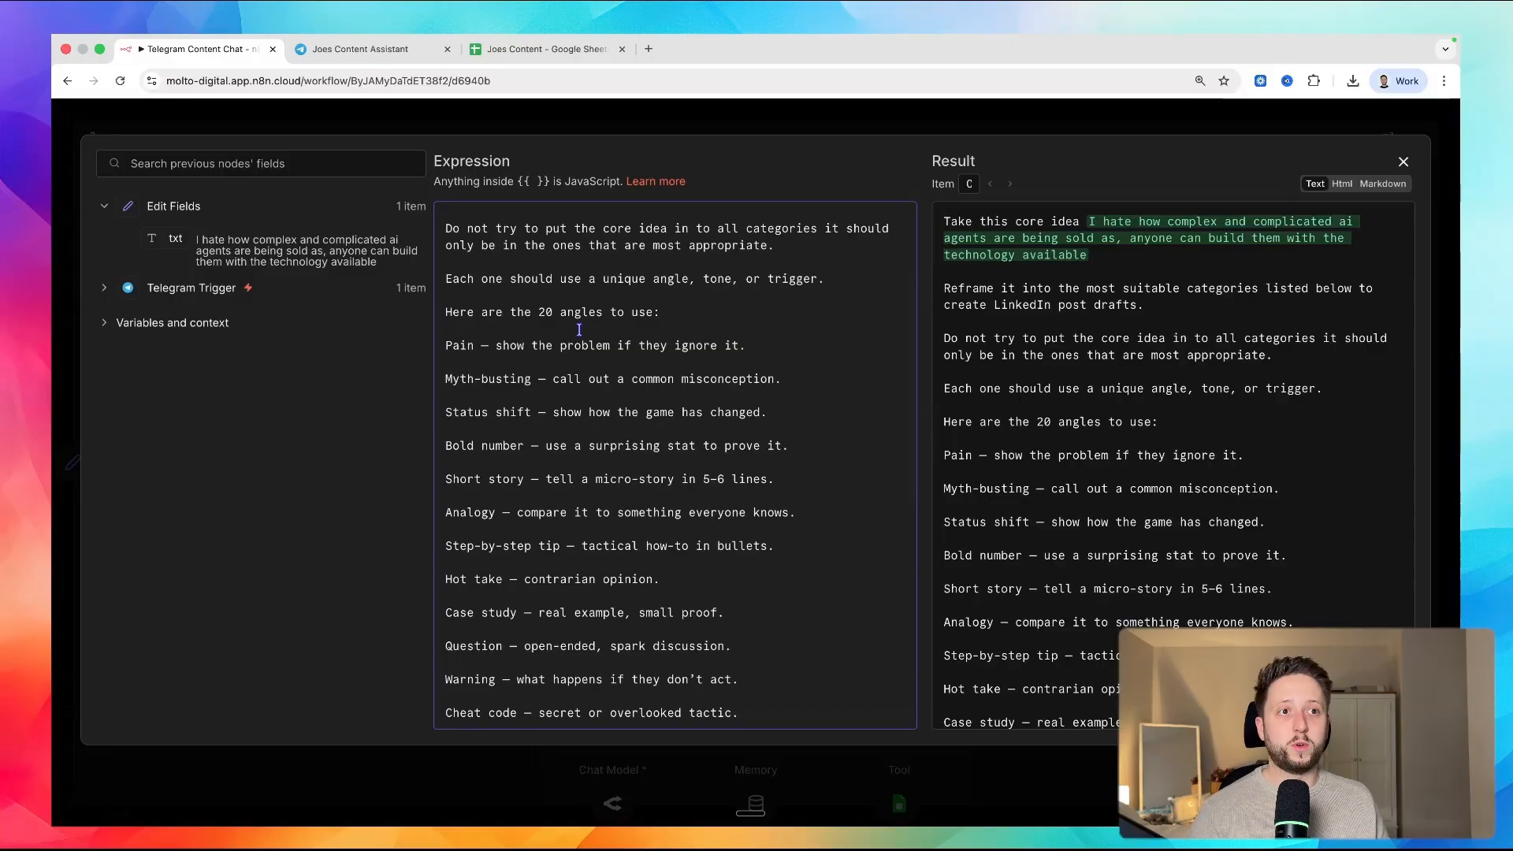
{"action": "scroll", "coordinate": [580, 330], "scroll_direction": "down", "scroll_amount": 2}
{"action": "left_click_drag", "start_coordinate": [445, 280], "coordinate": [605, 391]}
{"action": "scroll", "coordinate": [605, 392], "scroll_direction": "down", "scroll_amount": 3}
{"action": "scroll", "coordinate": [606, 390], "scroll_direction": "up", "scroll_amount": 2}
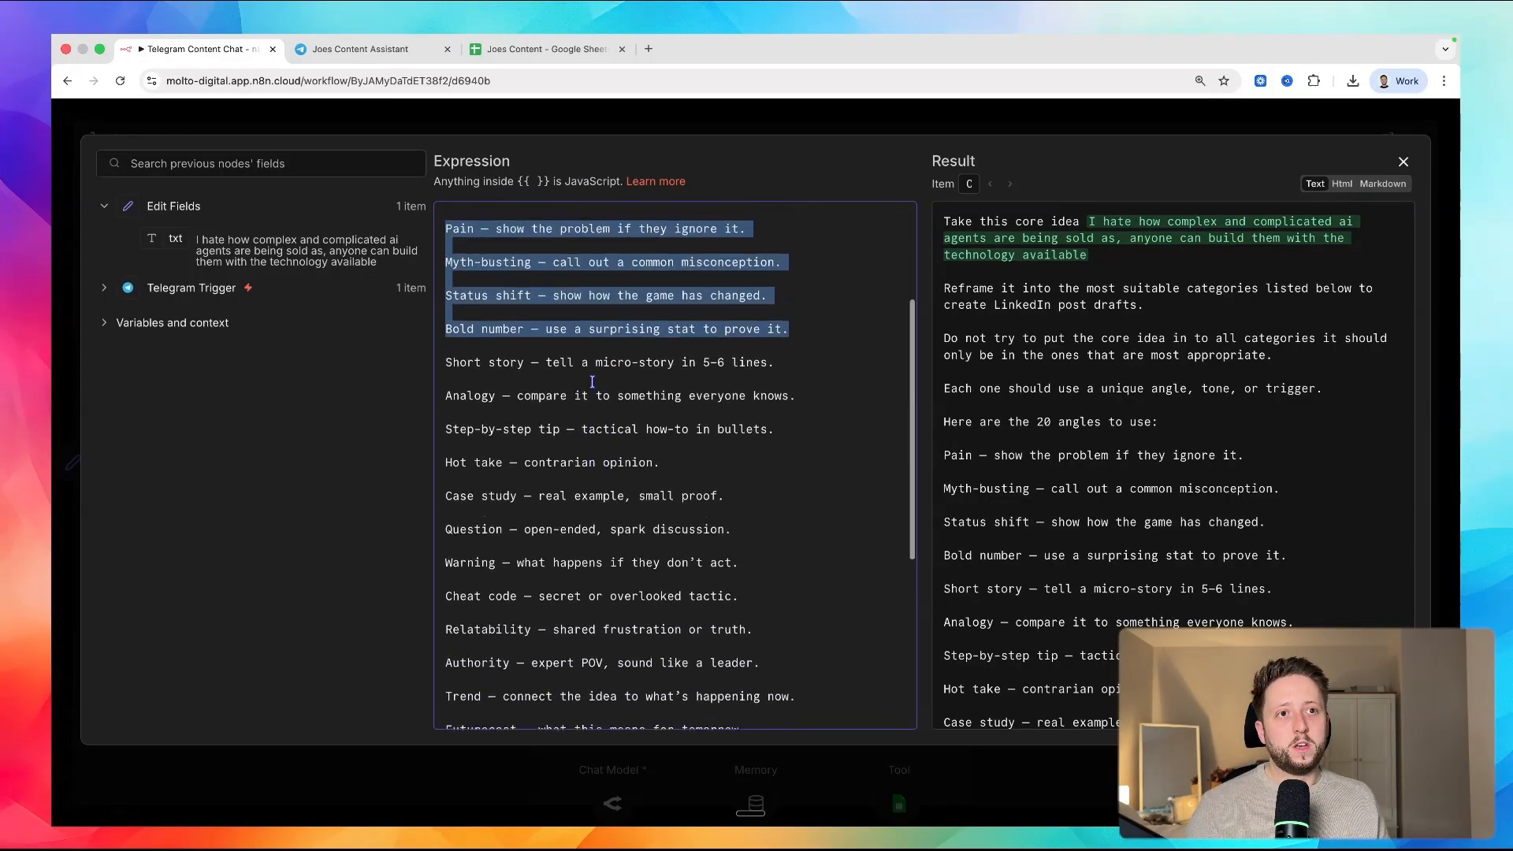
{"action": "scroll", "coordinate": [591, 382], "scroll_direction": "up", "scroll_amount": 1}
{"action": "left_click", "coordinate": [492, 299]}
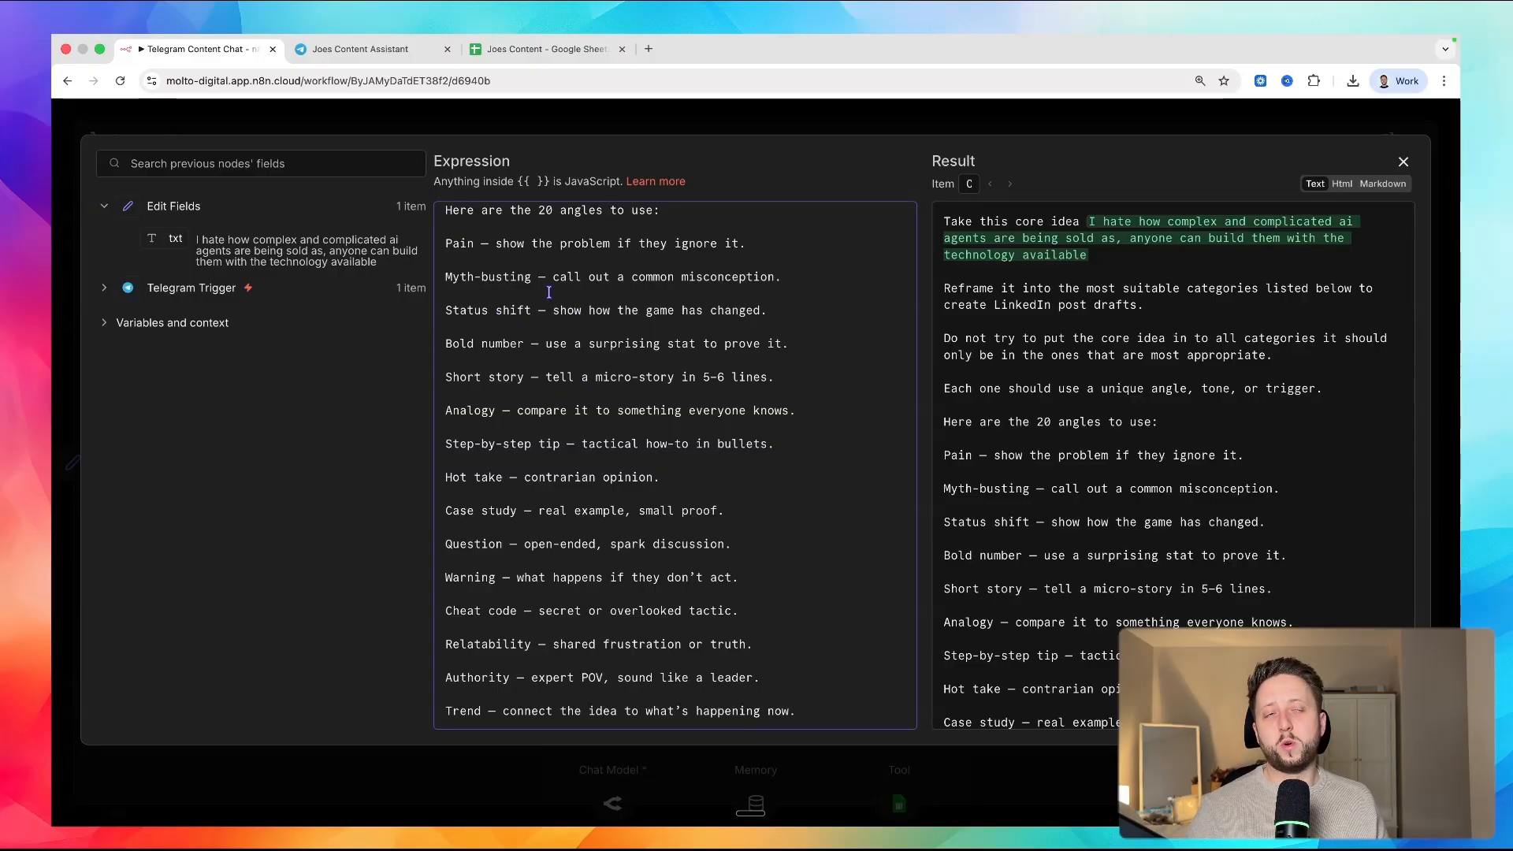
{"action": "scroll", "coordinate": [560, 332], "scroll_direction": "down", "scroll_amount": 10}
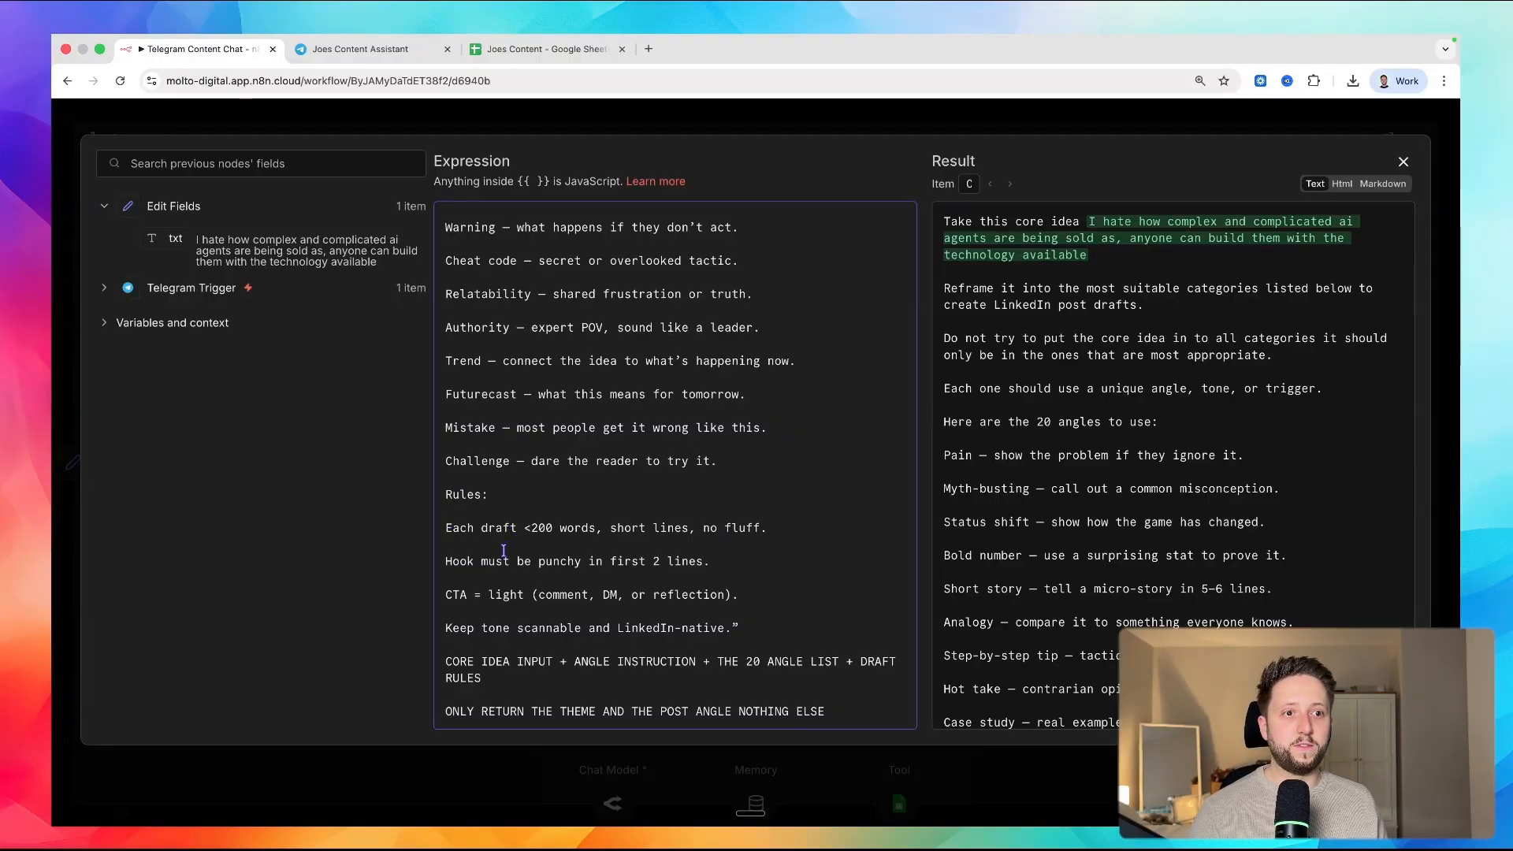
{"action": "scroll", "coordinate": [581, 520], "scroll_direction": "down", "scroll_amount": 1}
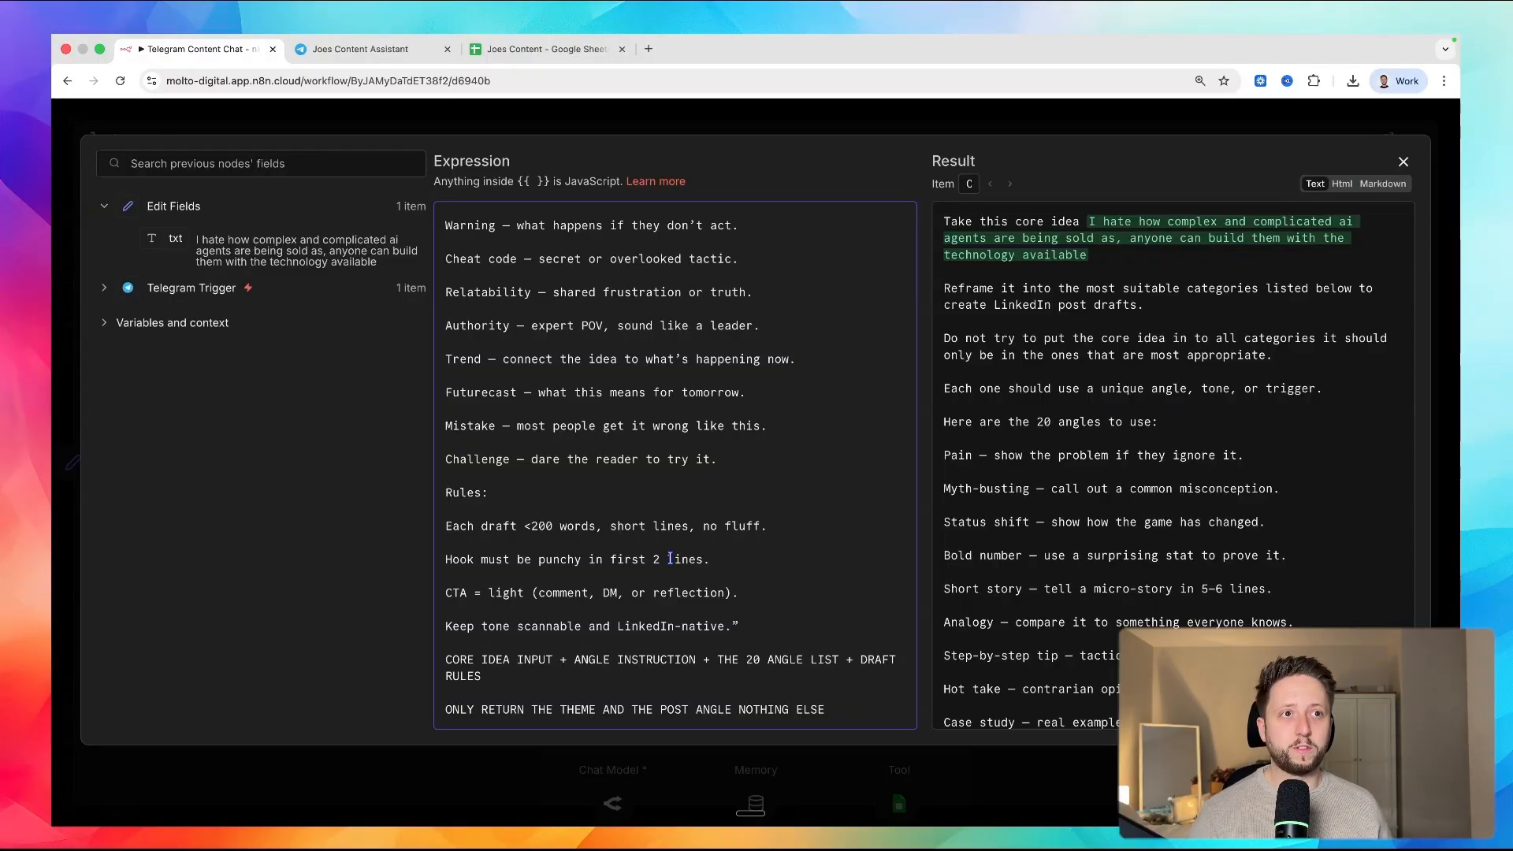
{"action": "key", "text": "Escape"}
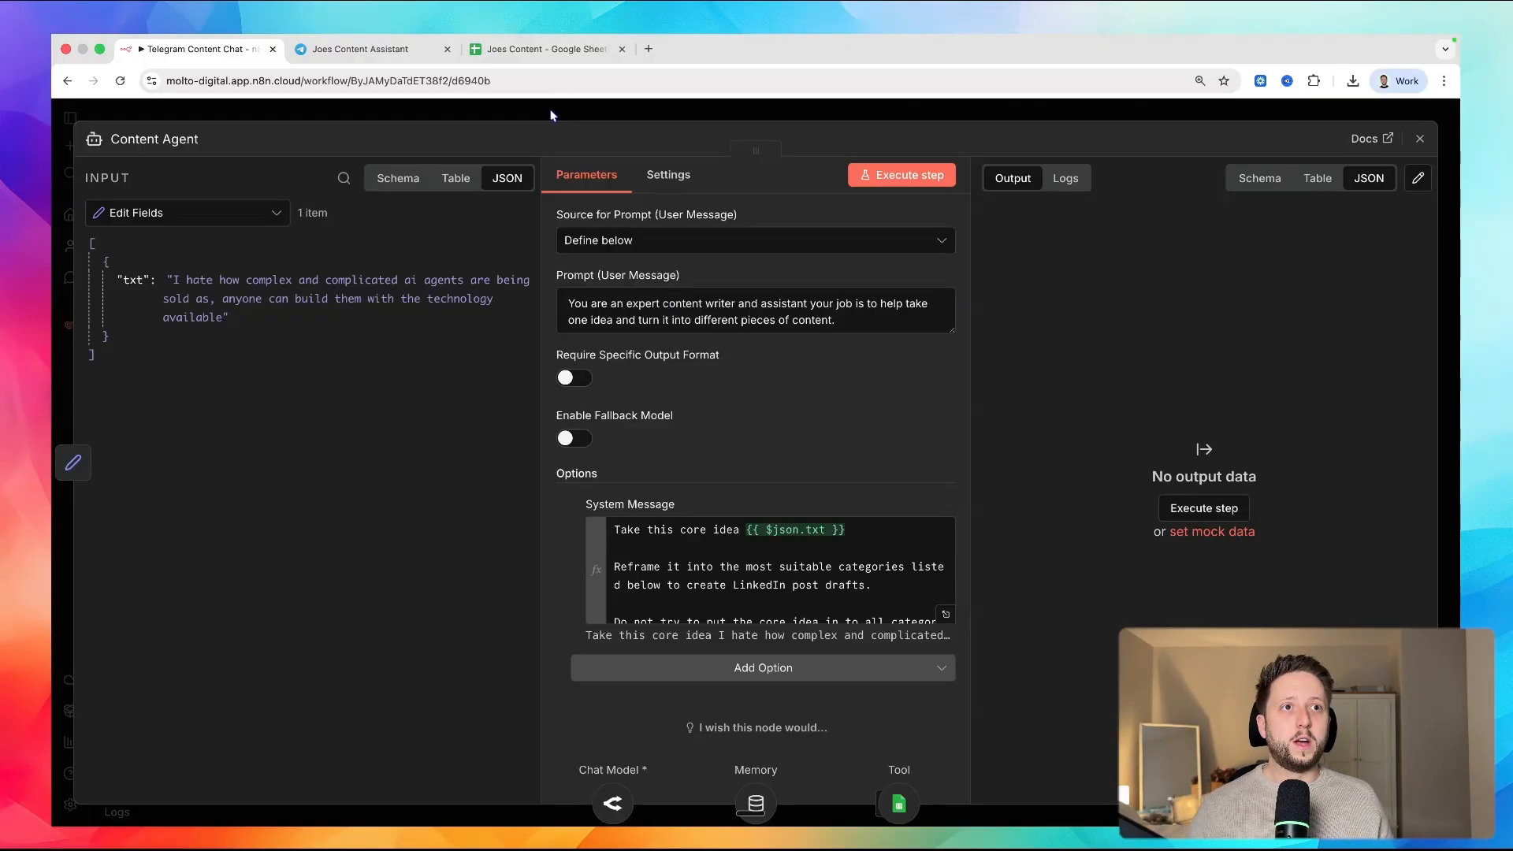
{"action": "key", "text": "Escape"}
- Rearrange the canvas by moving Content Agent, Edit Fields and Telegram Trigger slightly sideways and placing Gemini and Simple Memory lower
{"action": "left_click_drag", "start_coordinate": [699, 389], "coordinate": [720, 389]}
{"action": "left_click_drag", "start_coordinate": [438, 376], "coordinate": [498, 377]}
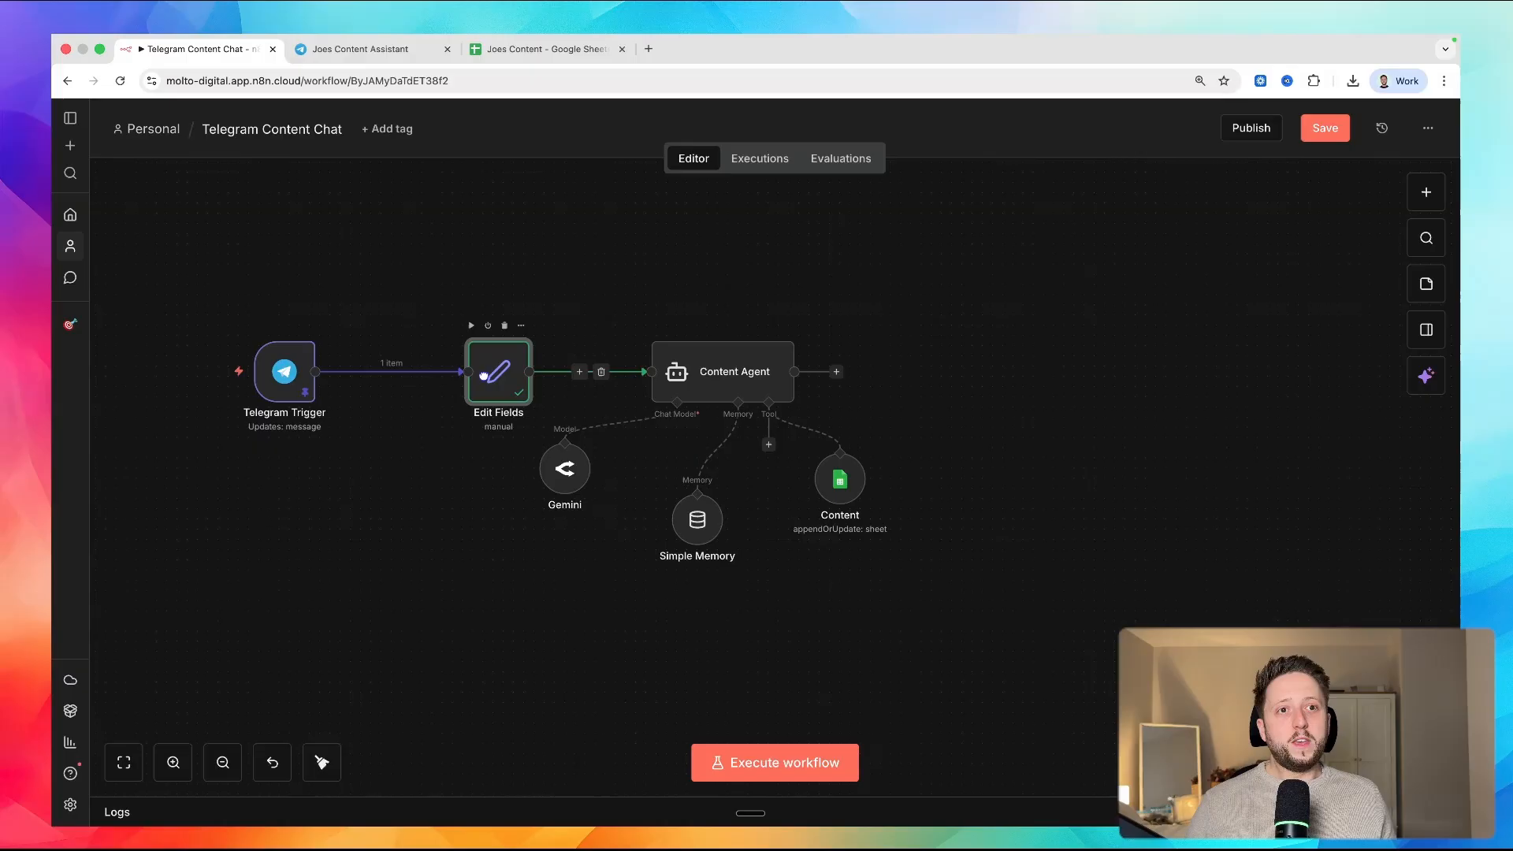
{"action": "left_click_drag", "start_coordinate": [284, 376], "coordinate": [325, 377]}
{"action": "left_click_drag", "start_coordinate": [561, 477], "coordinate": [552, 527]}
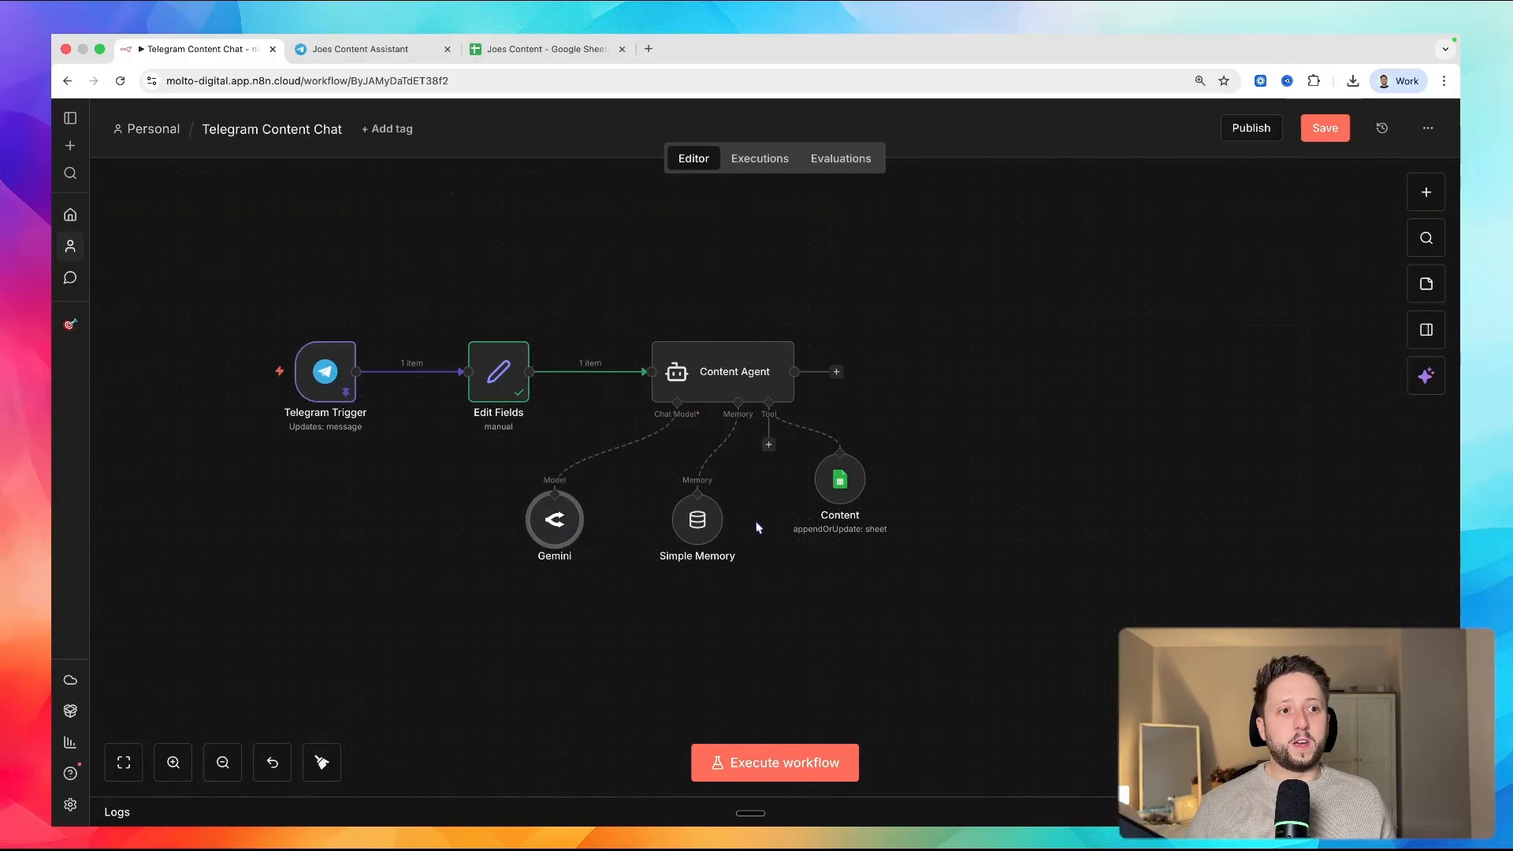
{"action": "left_click_drag", "start_coordinate": [708, 530], "coordinate": [698, 552]}
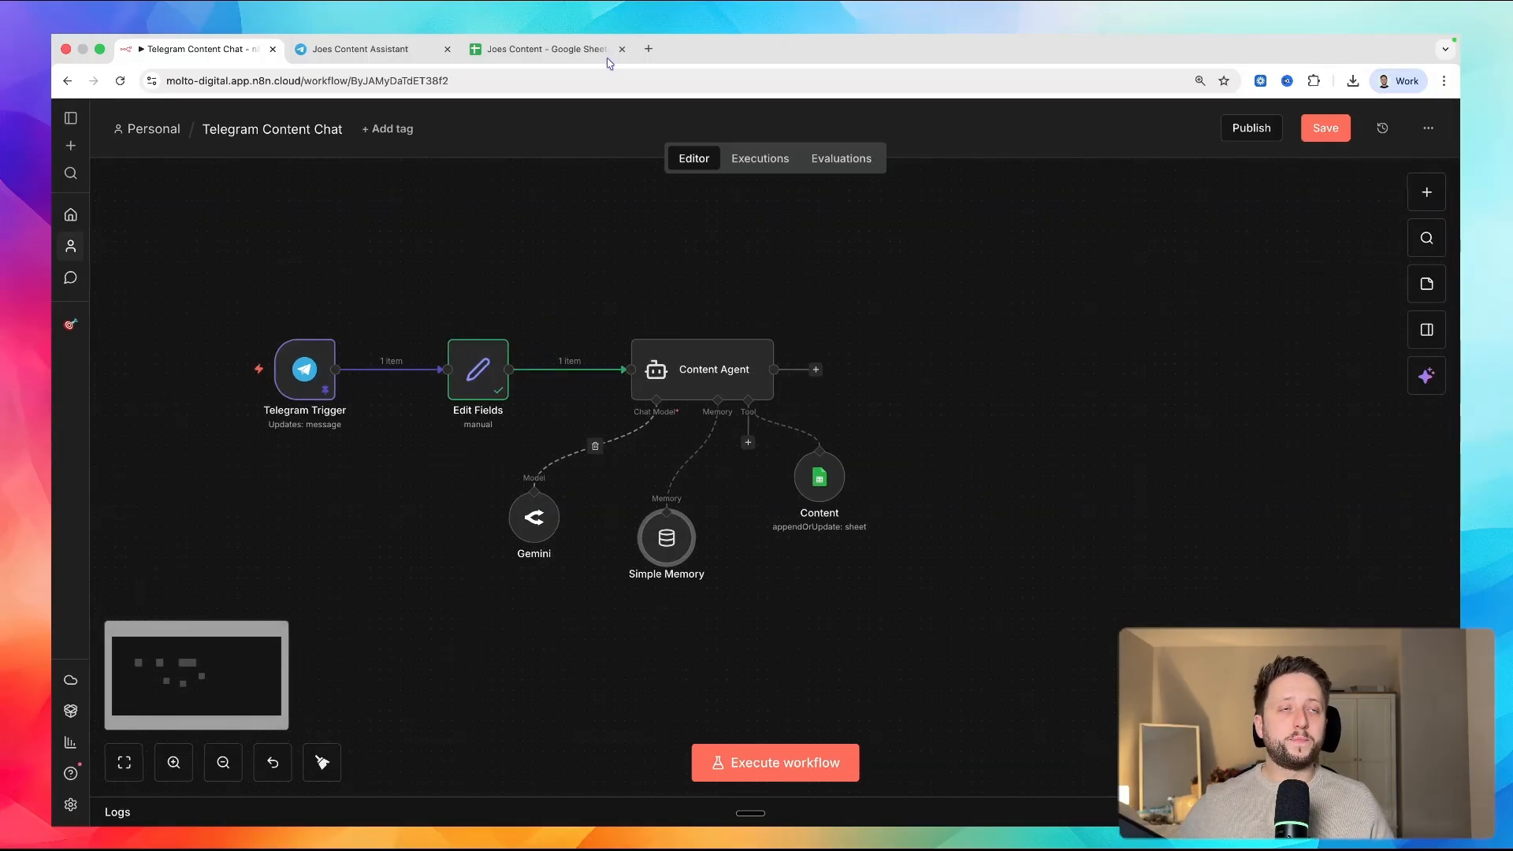
- Search Google for "openrouter" in a new browser tab and open the OpenRouter website
{"action": "left_click", "coordinate": [648, 49]}
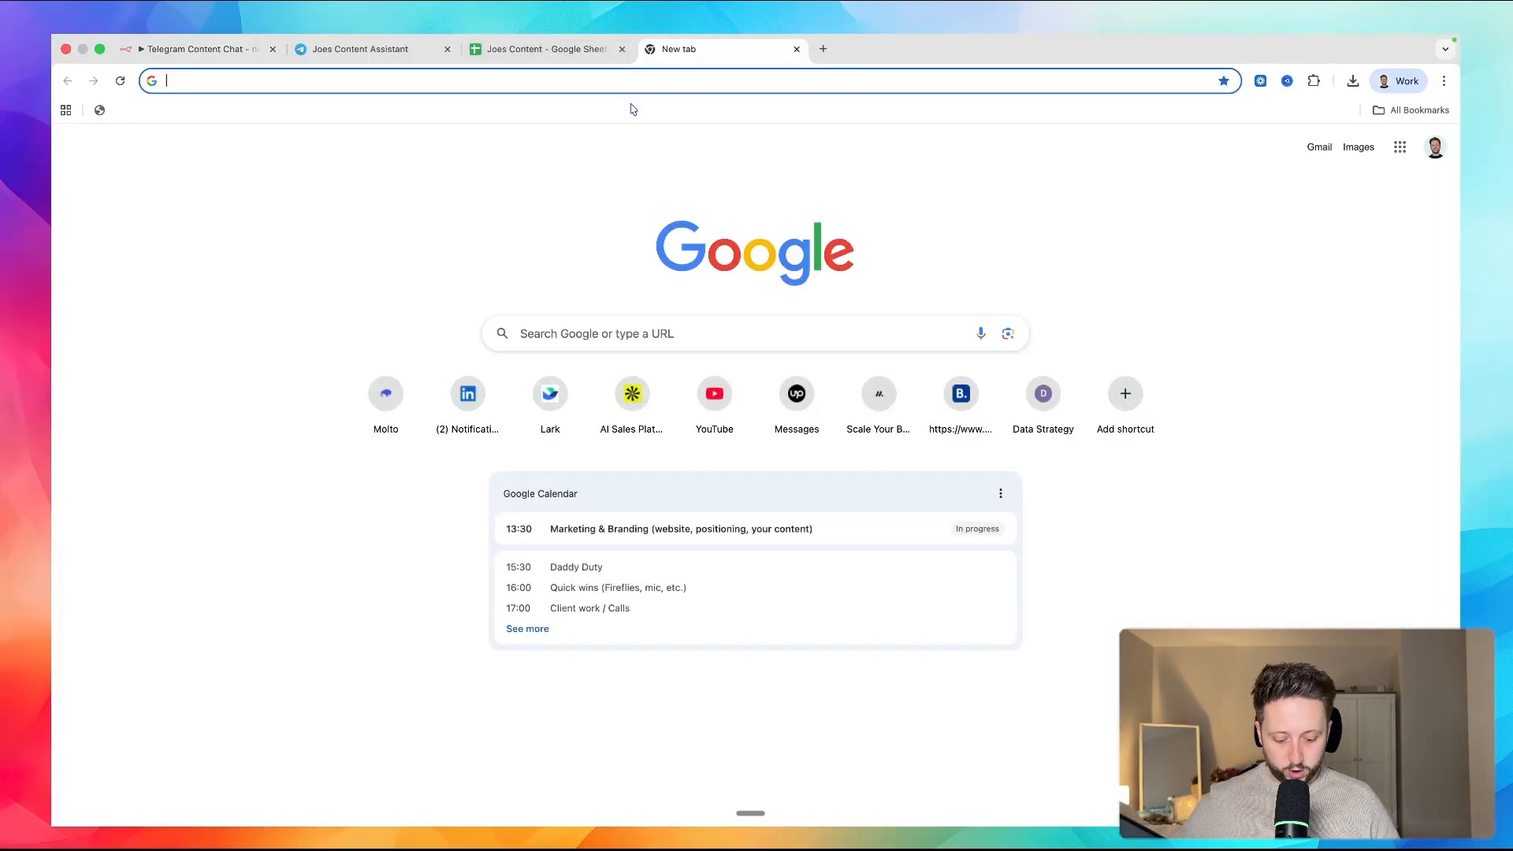
{"action": "type", "text": "openrouter"}
{"action": "key", "text": "Return"}
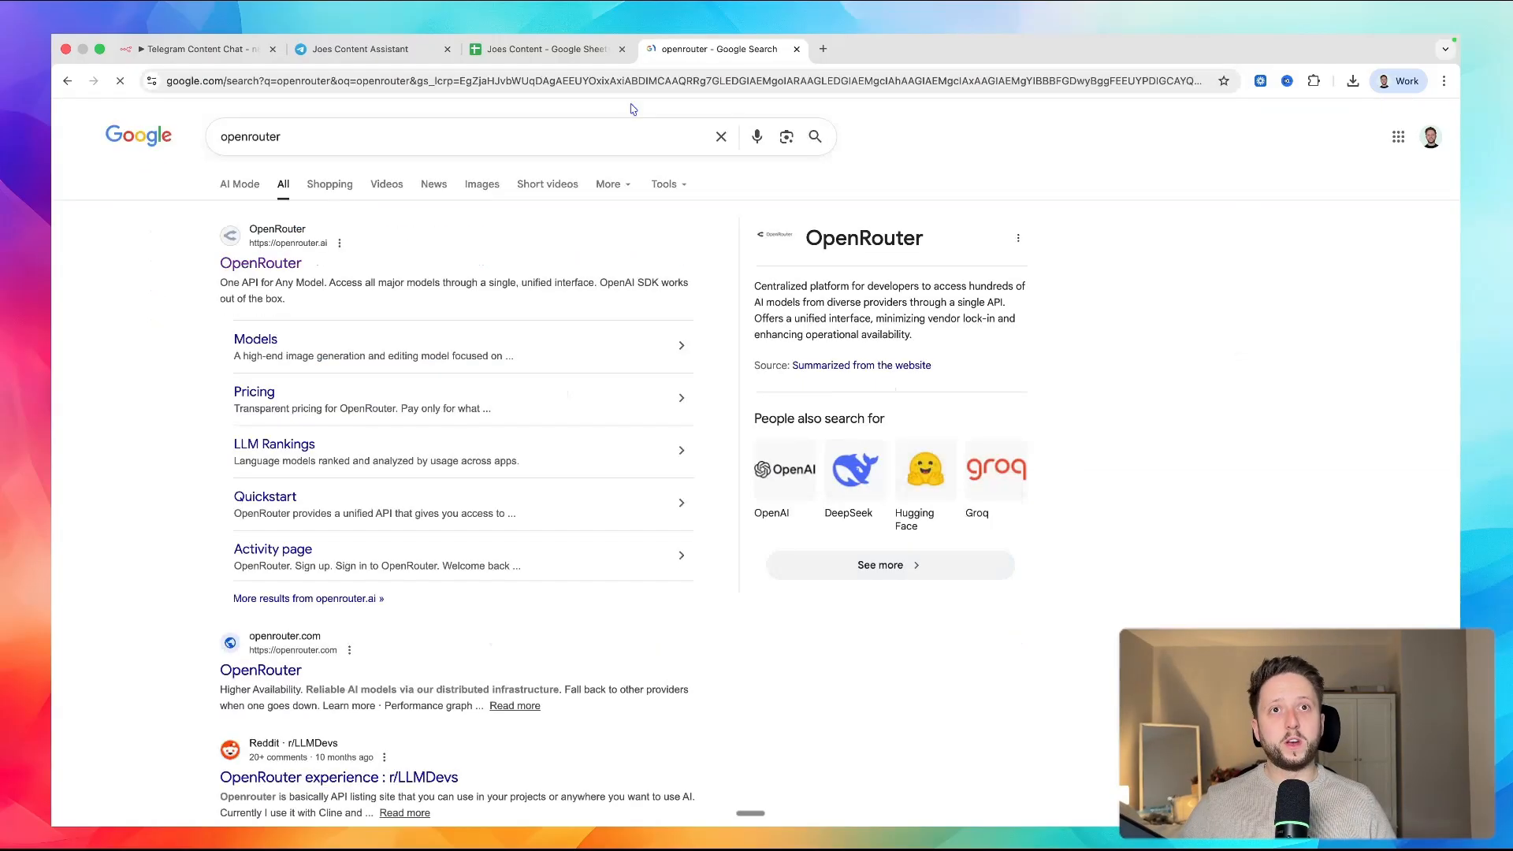
{"action": "left_click", "coordinate": [262, 272]}
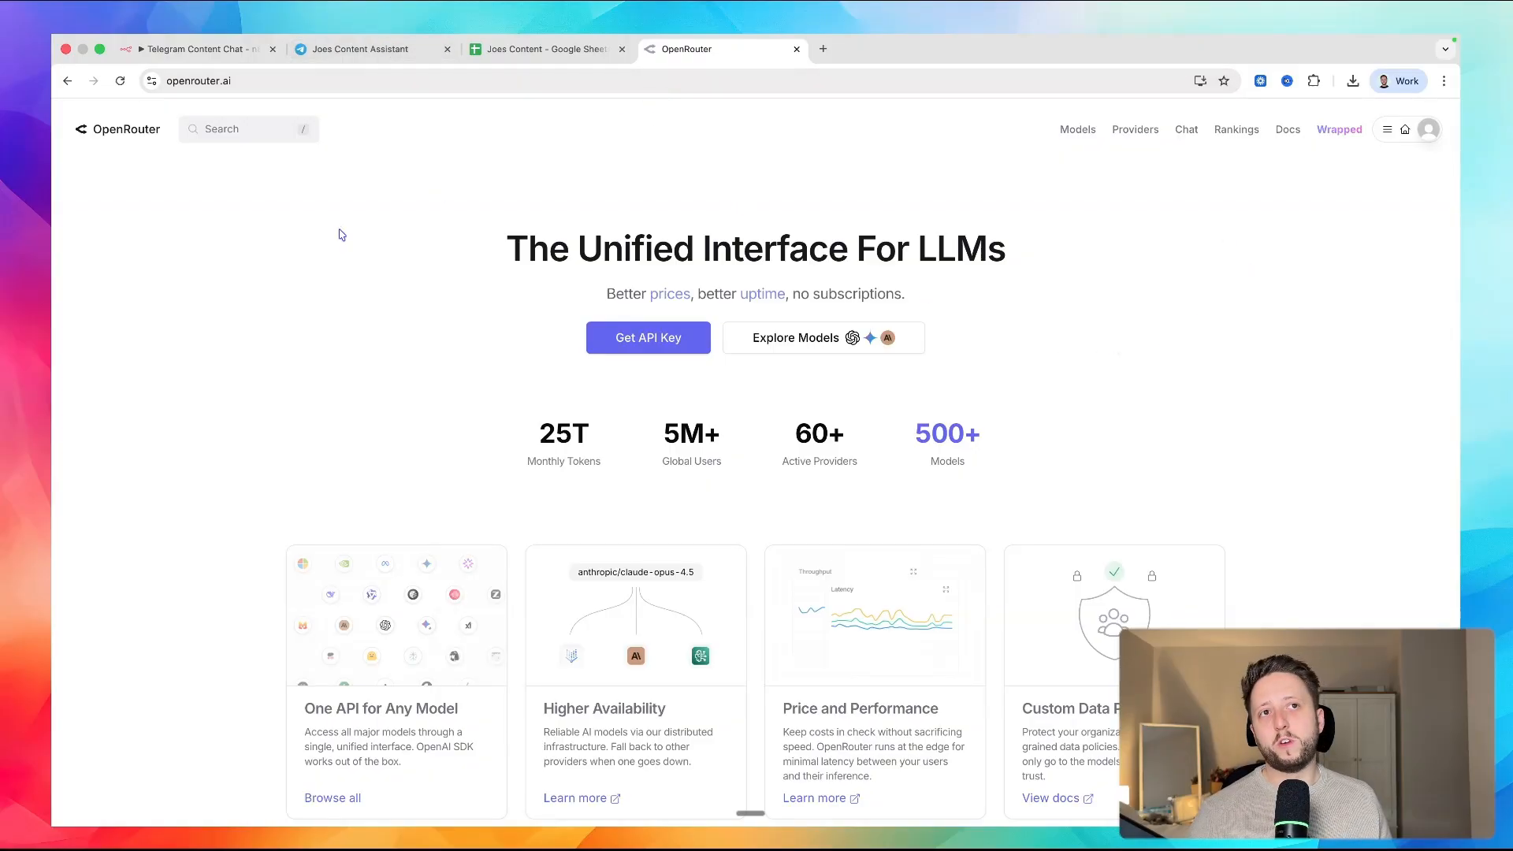
- Return to the n8n workflow and browse the models available in the Gemini node without changing the selected one
{"action": "left_click", "coordinate": [203, 49]}
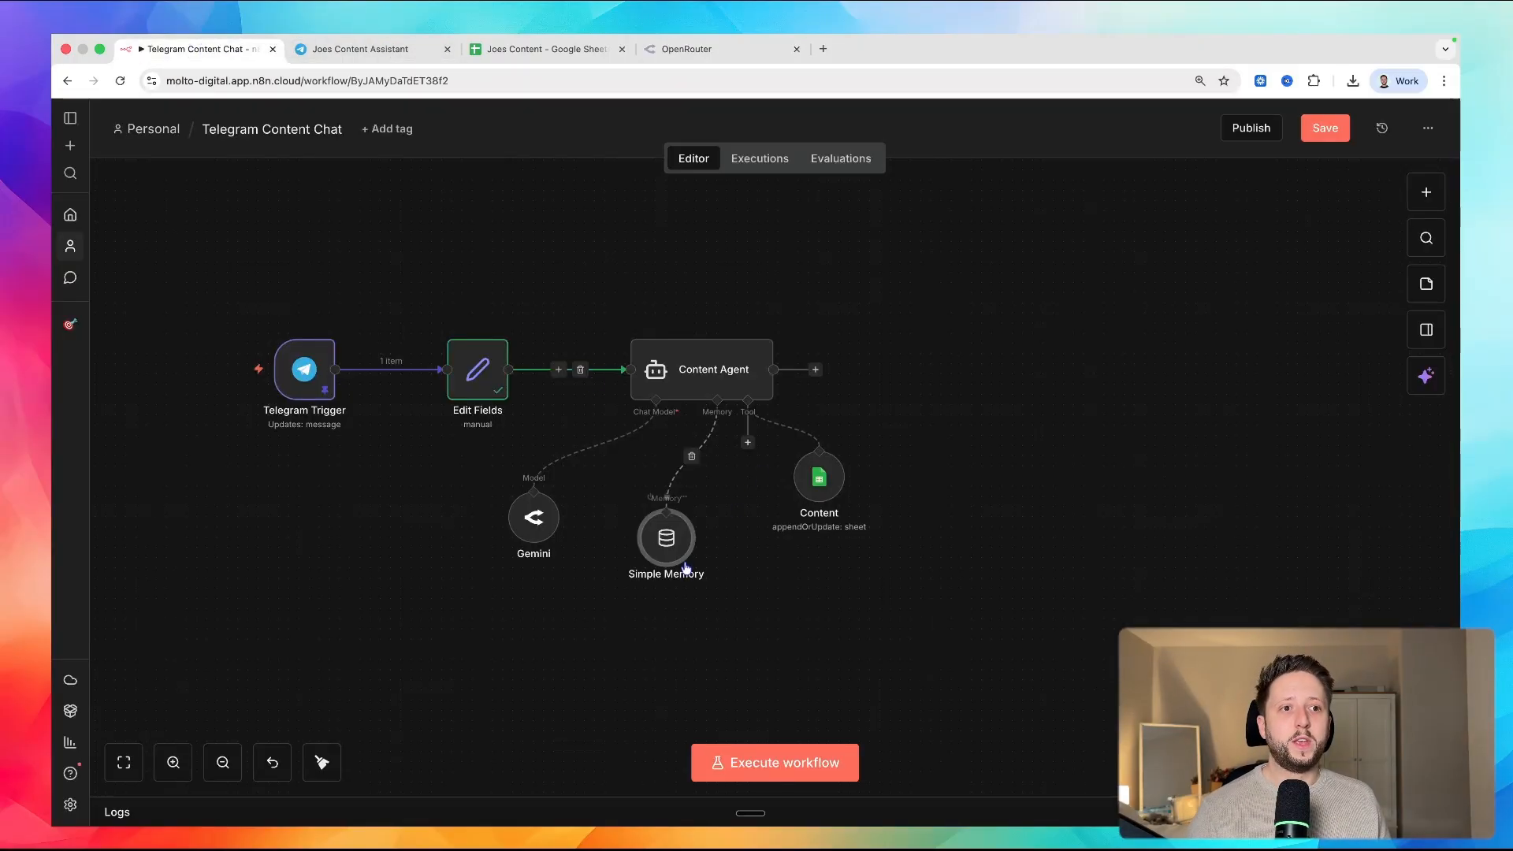
{"action": "double_click", "coordinate": [534, 517]}
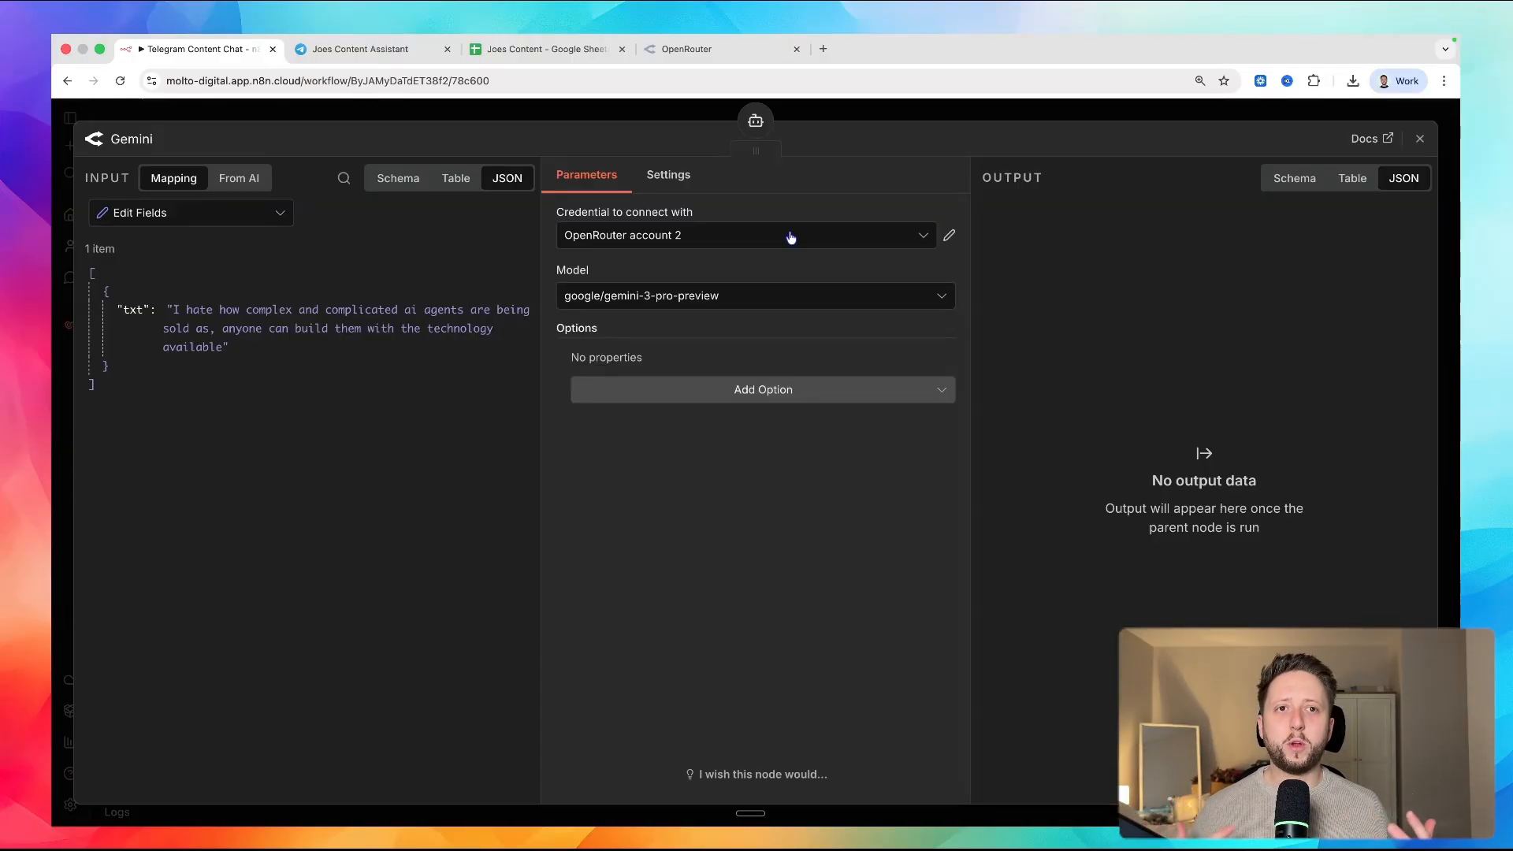
{"action": "left_click", "coordinate": [645, 309]}
{"action": "scroll", "coordinate": [682, 449], "scroll_direction": "down", "scroll_amount": 15}
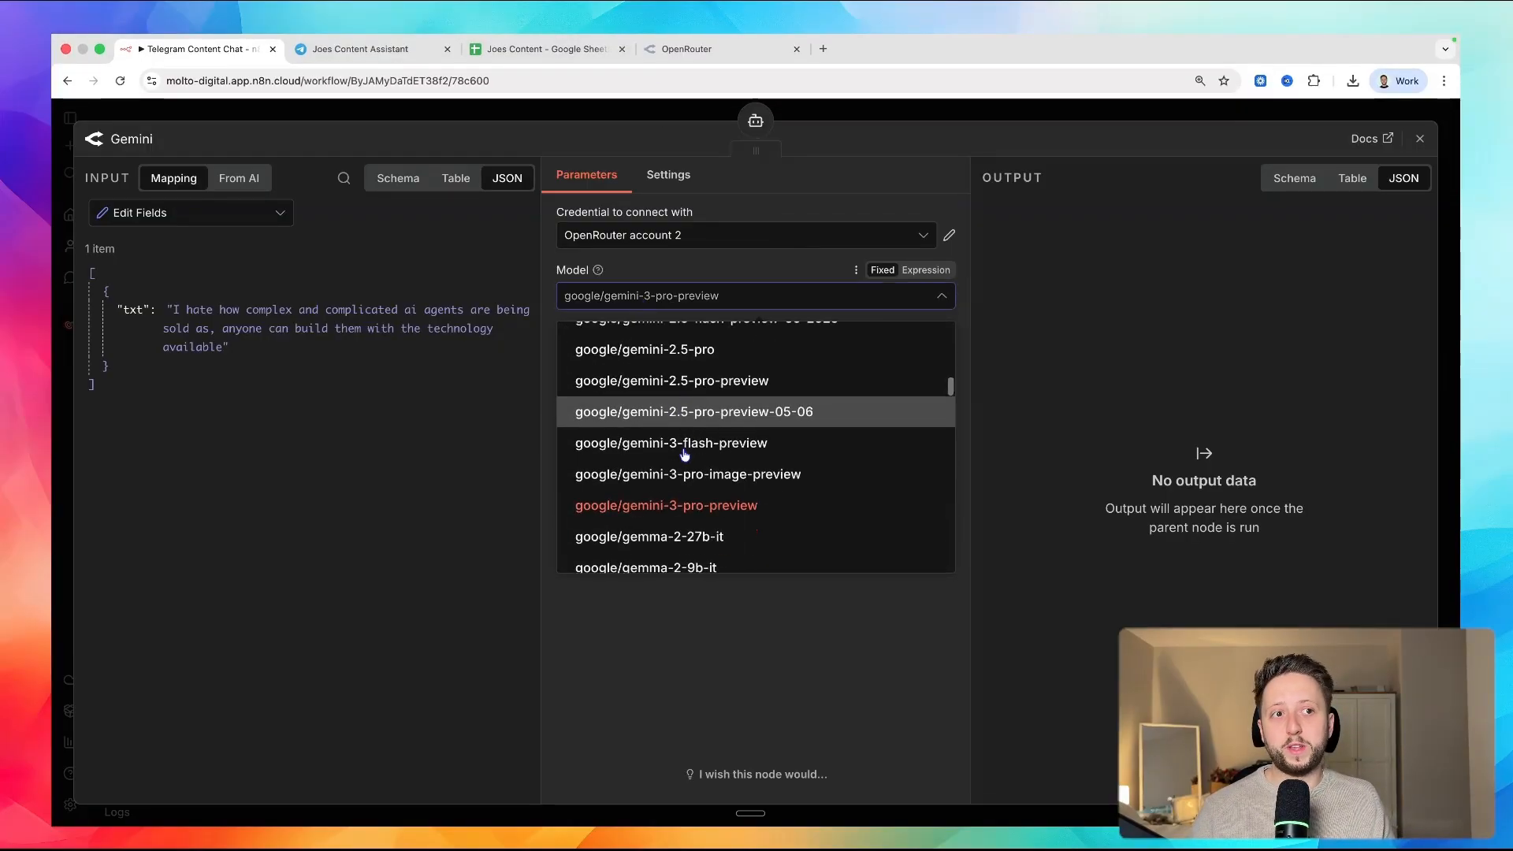
{"action": "scroll", "coordinate": [685, 454], "scroll_direction": "down", "scroll_amount": 5}
{"action": "scroll", "coordinate": [686, 453], "scroll_direction": "up", "scroll_amount": 10}
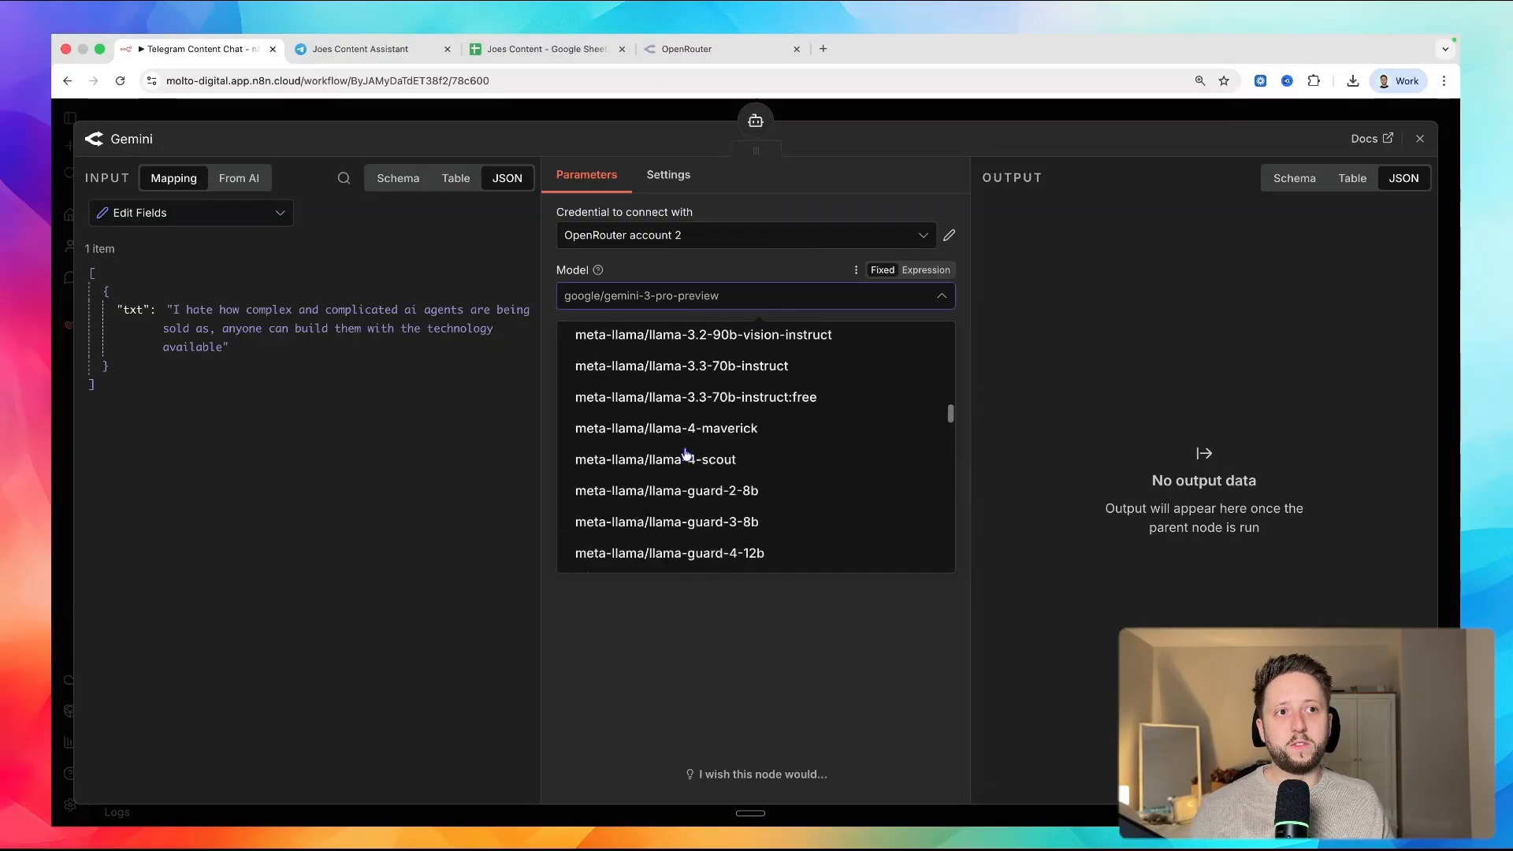
{"action": "scroll", "coordinate": [686, 452], "scroll_direction": "up", "scroll_amount": 15}
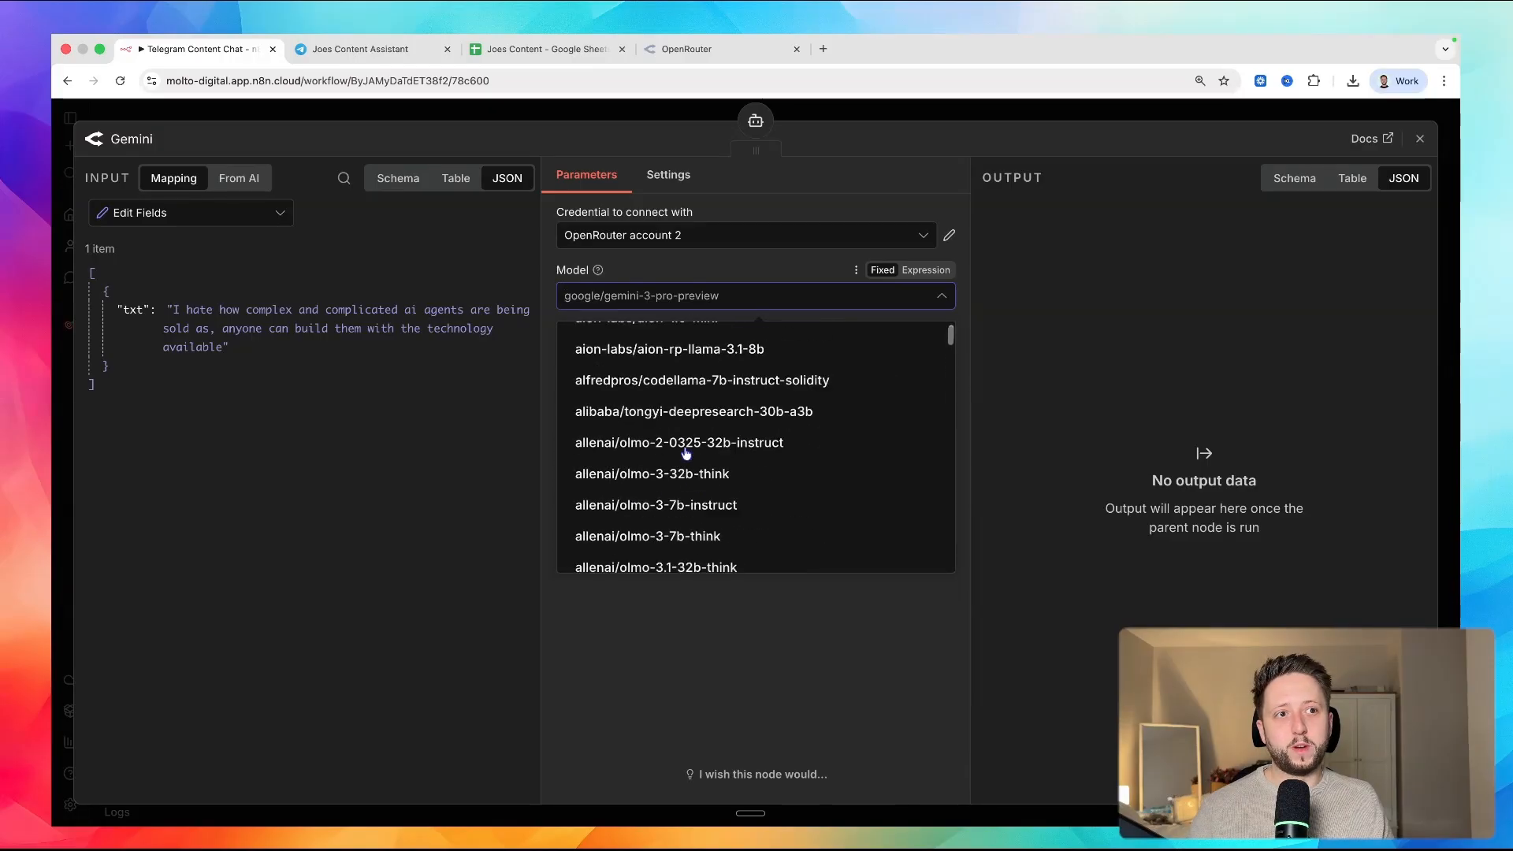
{"action": "scroll", "coordinate": [666, 410], "scroll_direction": "down", "scroll_amount": 3}
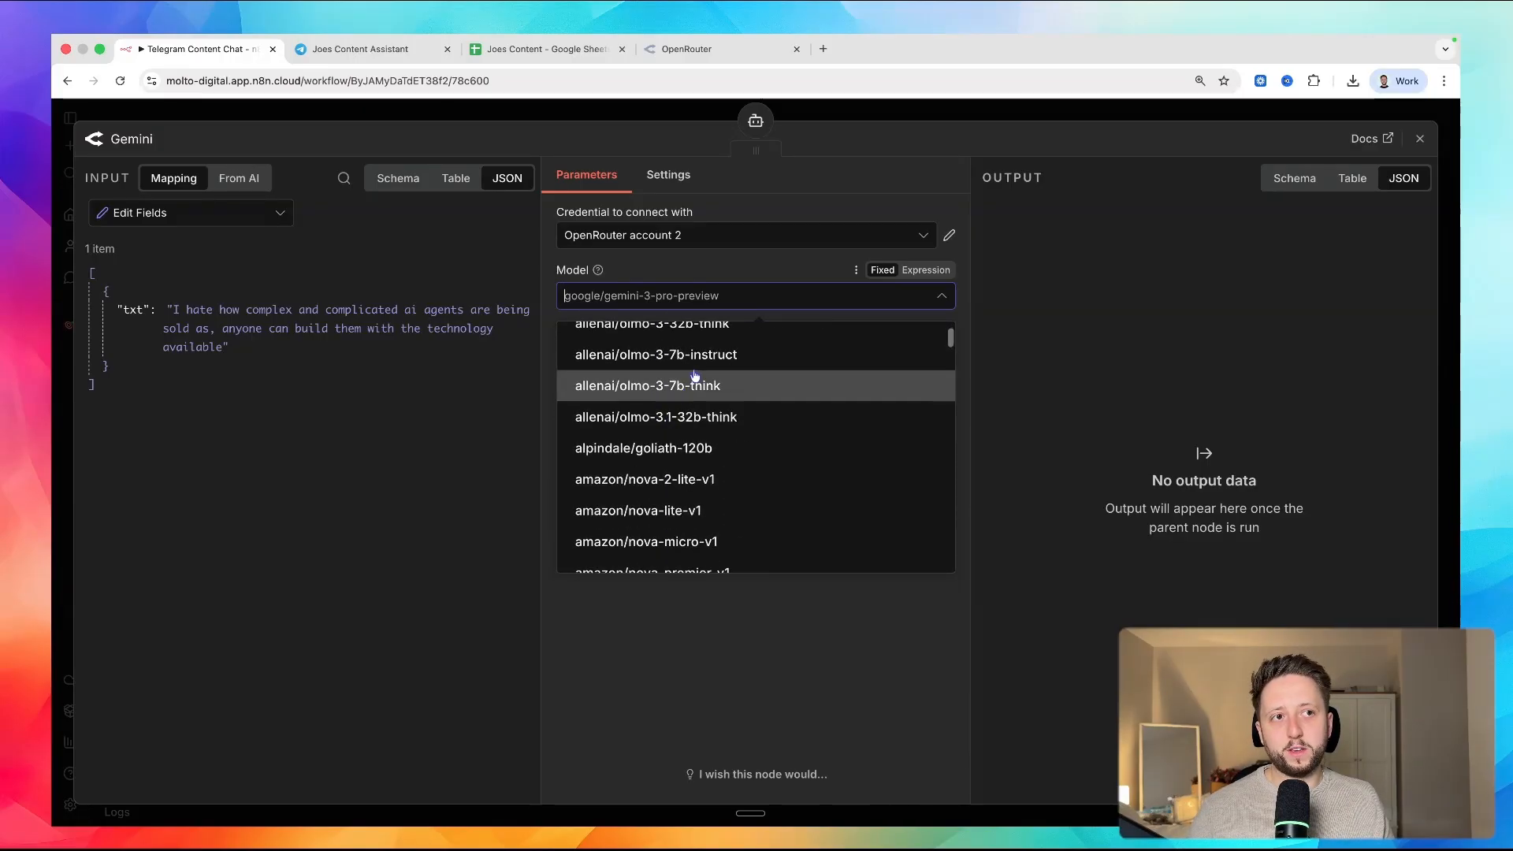
{"action": "left_click", "coordinate": [706, 258]}
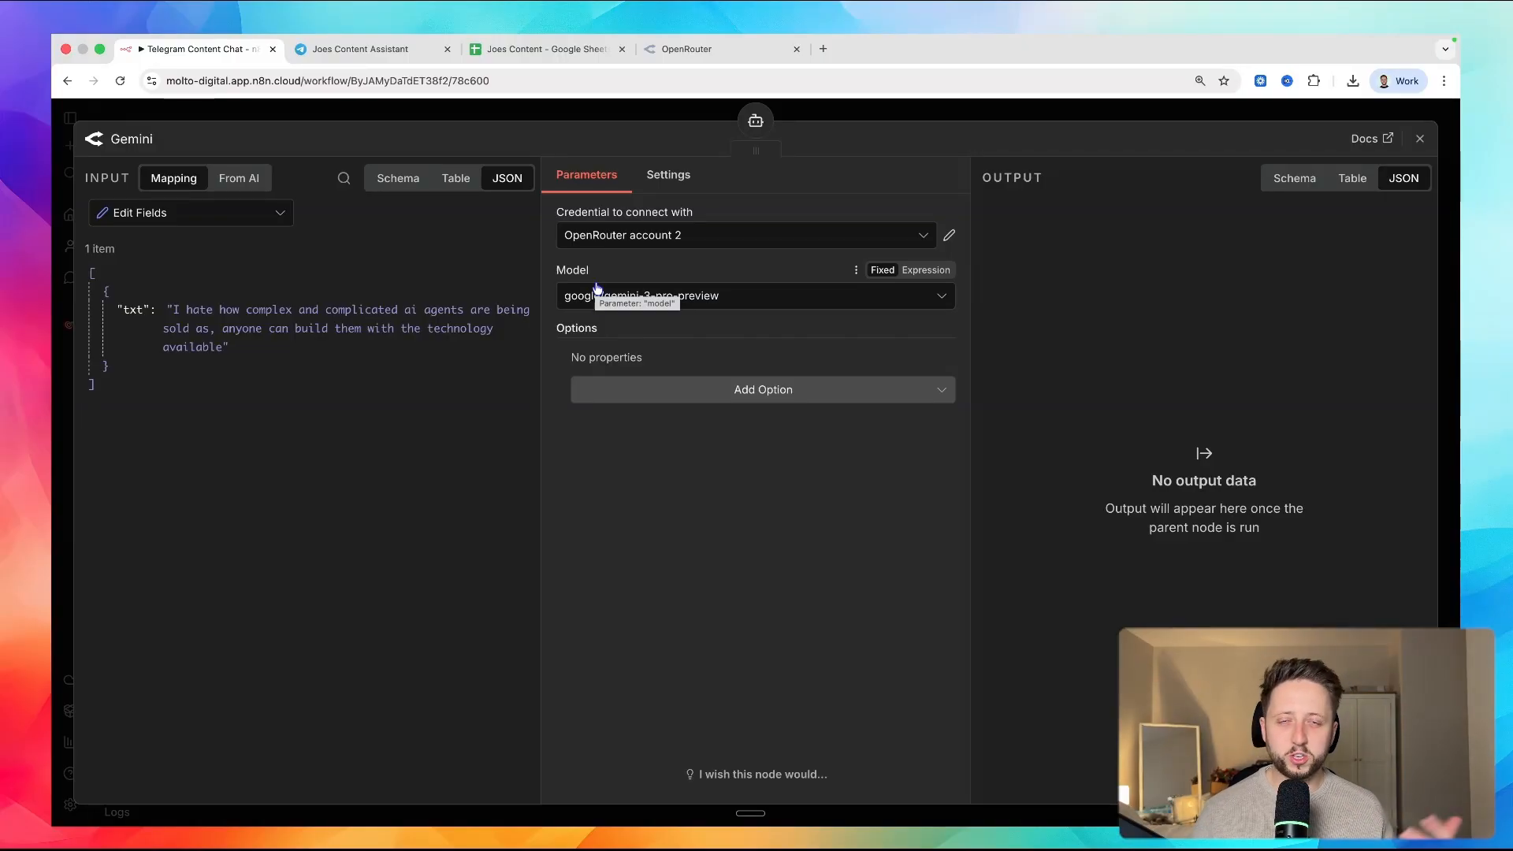
{"action": "left_click", "coordinate": [591, 117]}
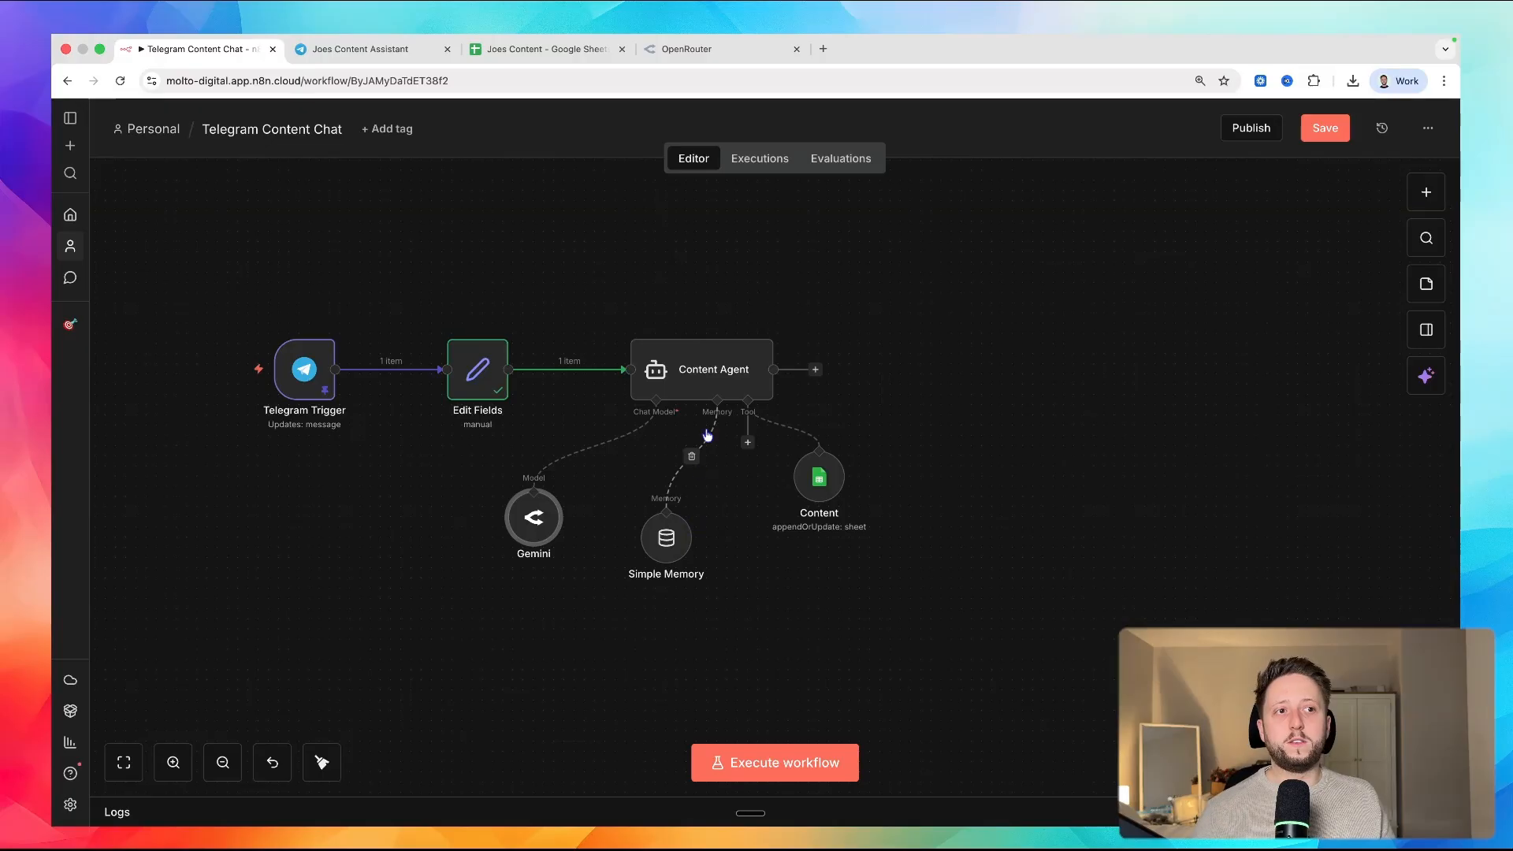
- Review the Simple Memory node's session ID, key and context window length, then return to the canvas
{"action": "double_click", "coordinate": [666, 538]}
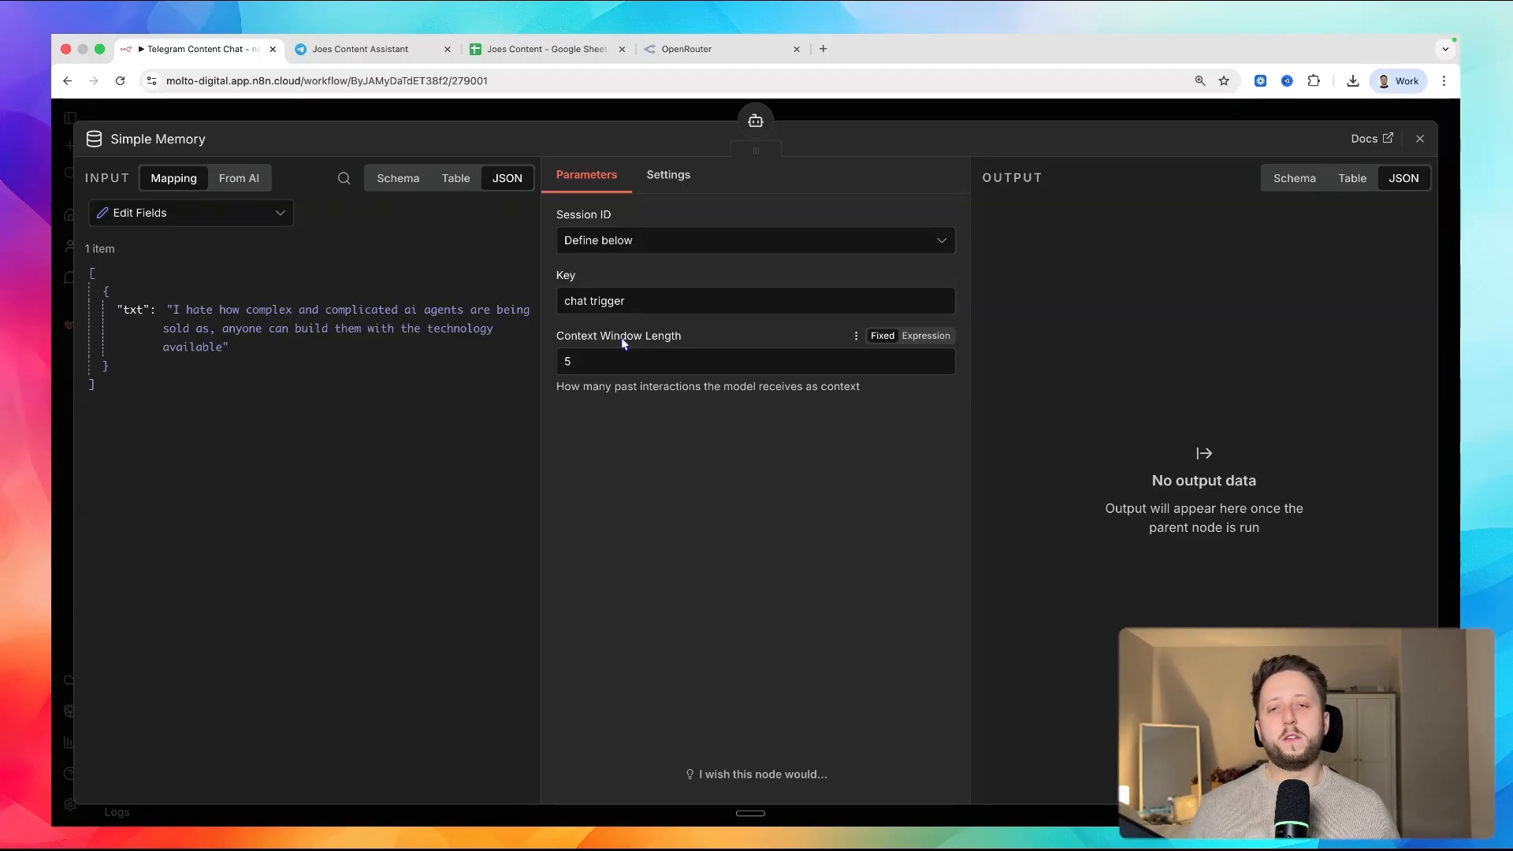
{"action": "left_click", "coordinate": [582, 111]}
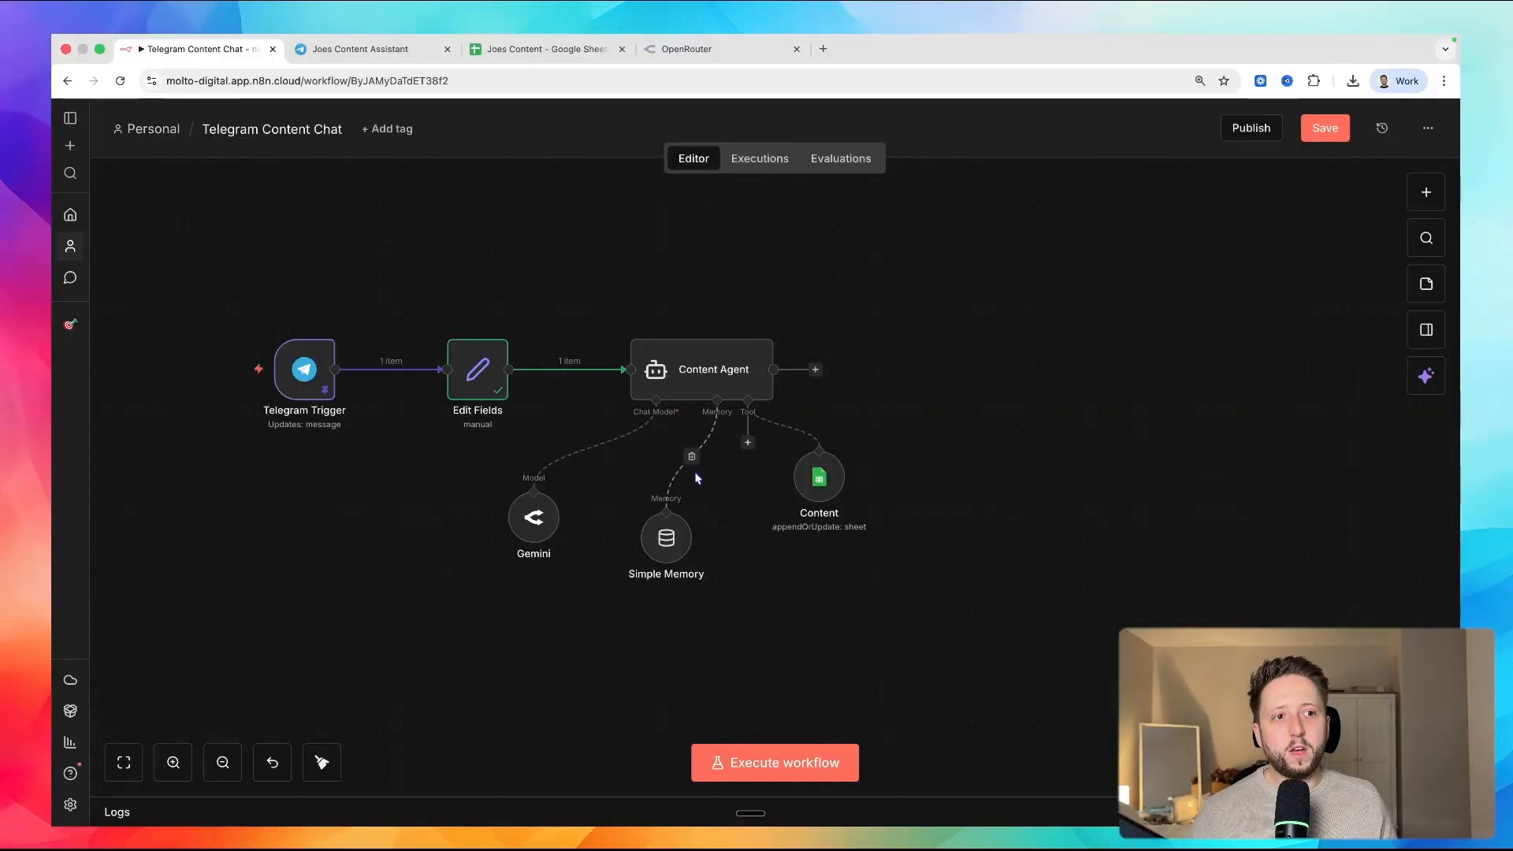
{"action": "left_click_drag", "start_coordinate": [685, 525], "coordinate": [675, 525]}
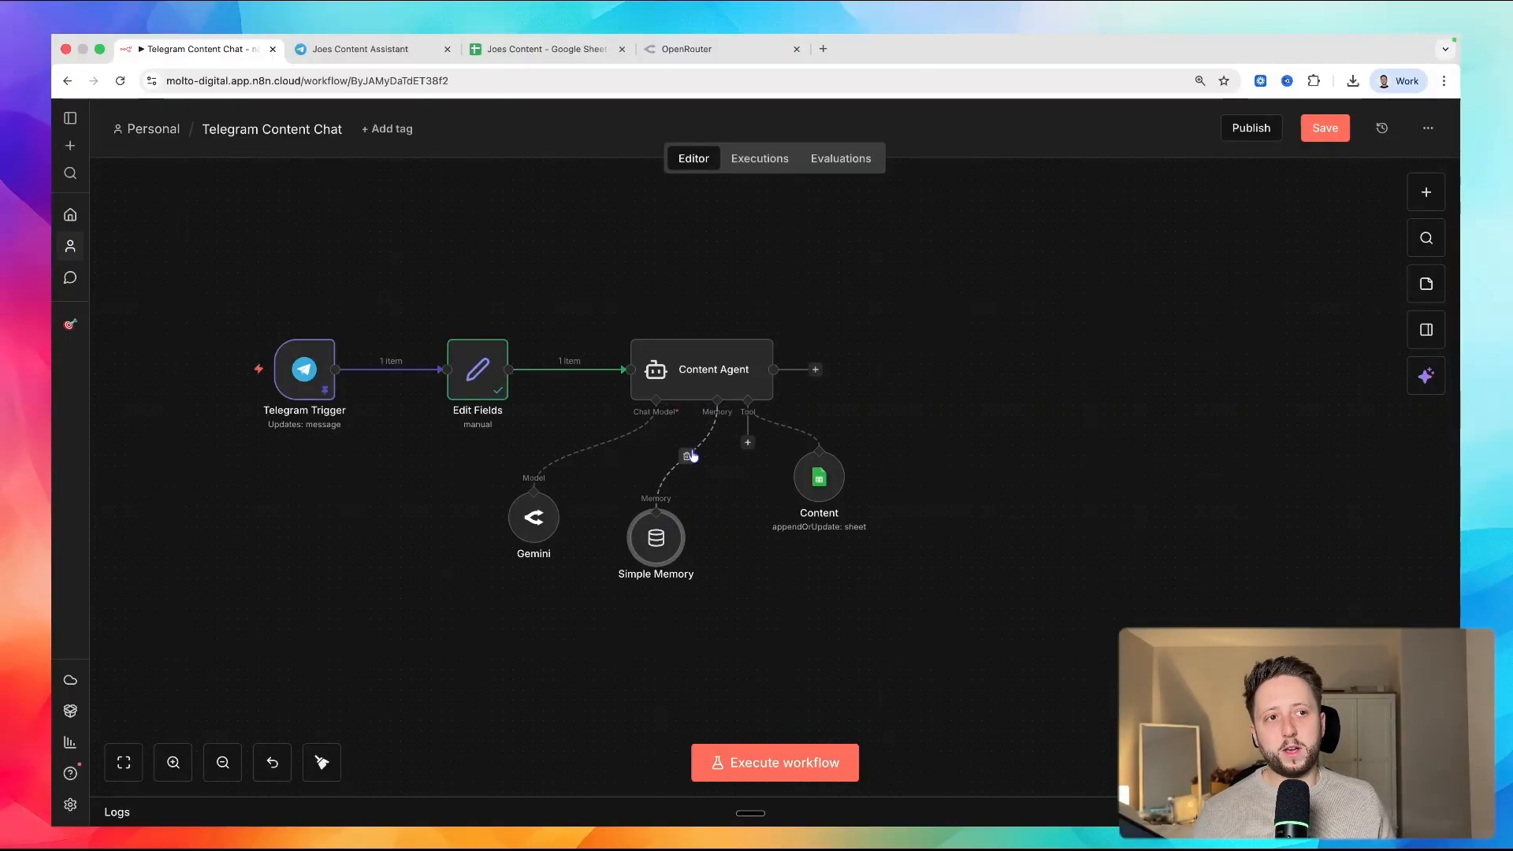
- Disconnect Simple Memory from Content Agent to view the available memory types, and reconnect it to the agent's Memory input
{"action": "left_click", "coordinate": [692, 456]}
{"action": "left_click", "coordinate": [717, 444]}
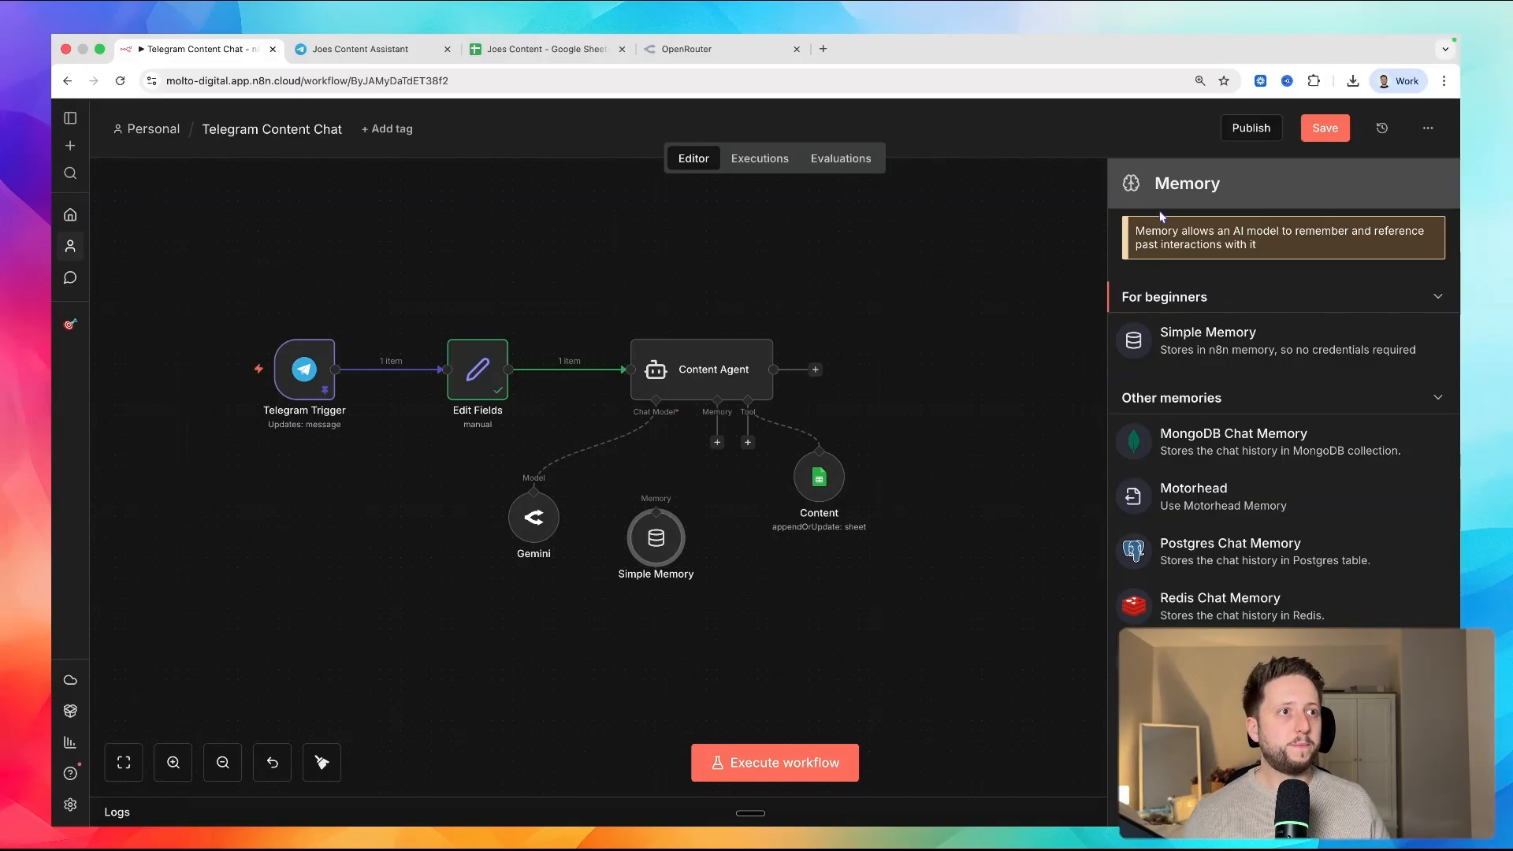
{"action": "left_click", "coordinate": [1056, 260]}
{"action": "left_click_drag", "start_coordinate": [717, 451], "coordinate": [657, 524]}
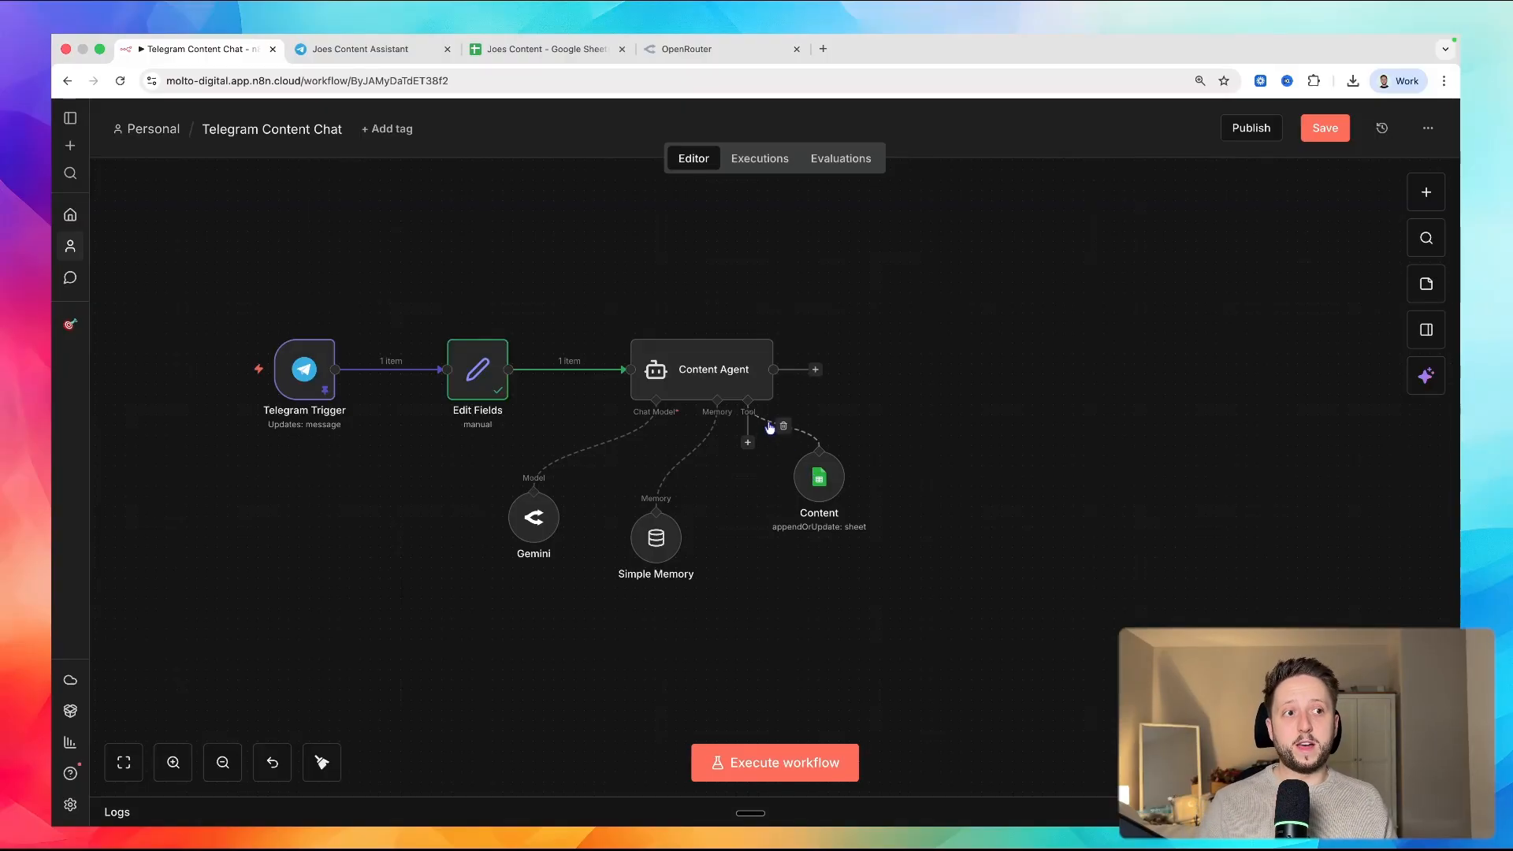
- Open the Content tool node and check the connection of its Google Sheets credential without changing it
{"action": "left_click", "coordinate": [820, 476]}
{"action": "key", "text": "Return"}
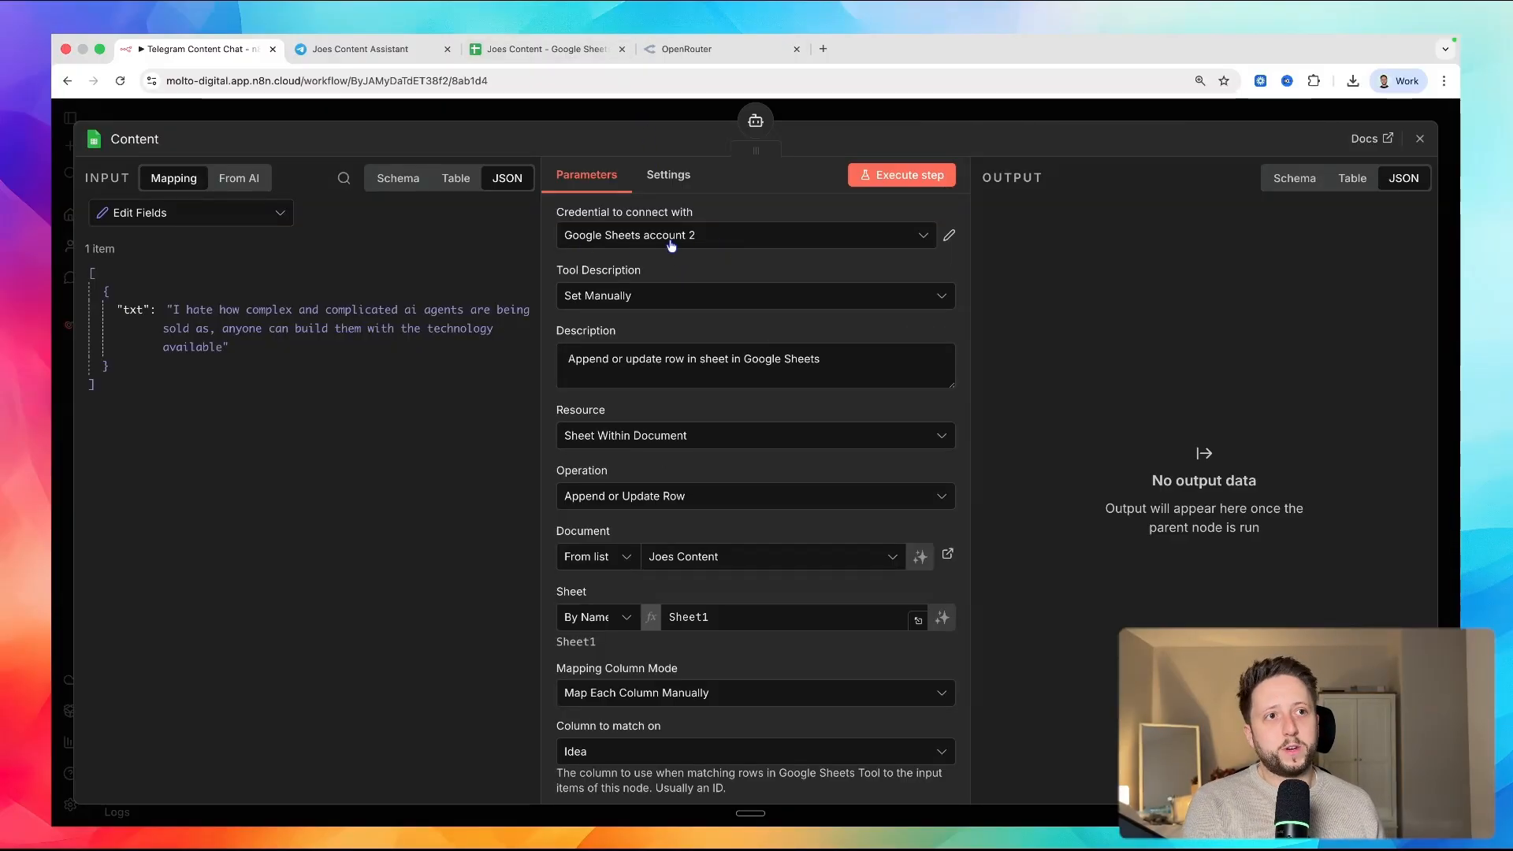
{"action": "left_click", "coordinate": [950, 237]}
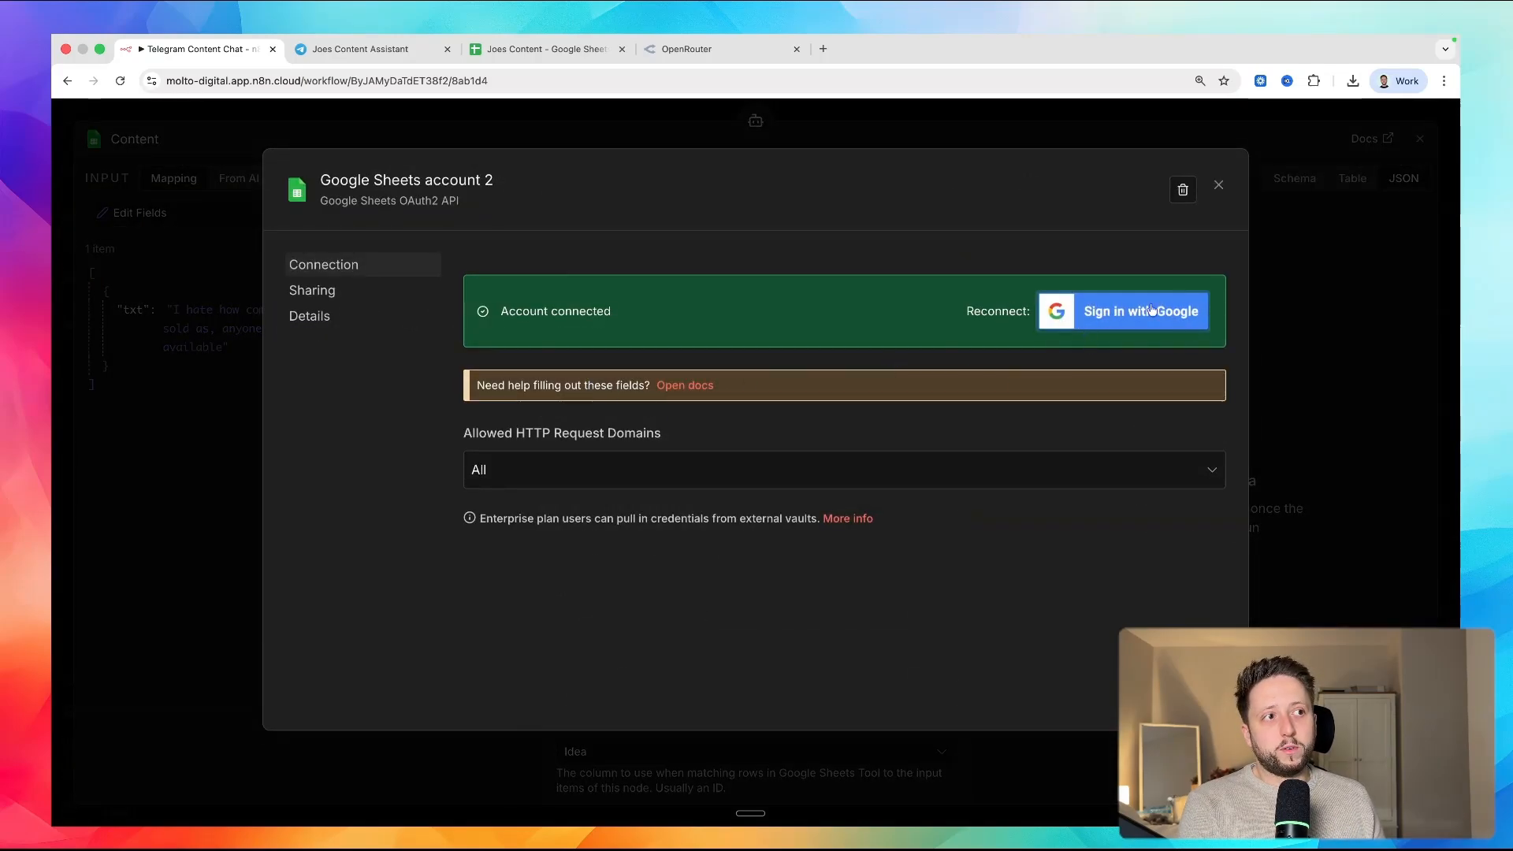
{"action": "left_click", "coordinate": [1219, 187]}
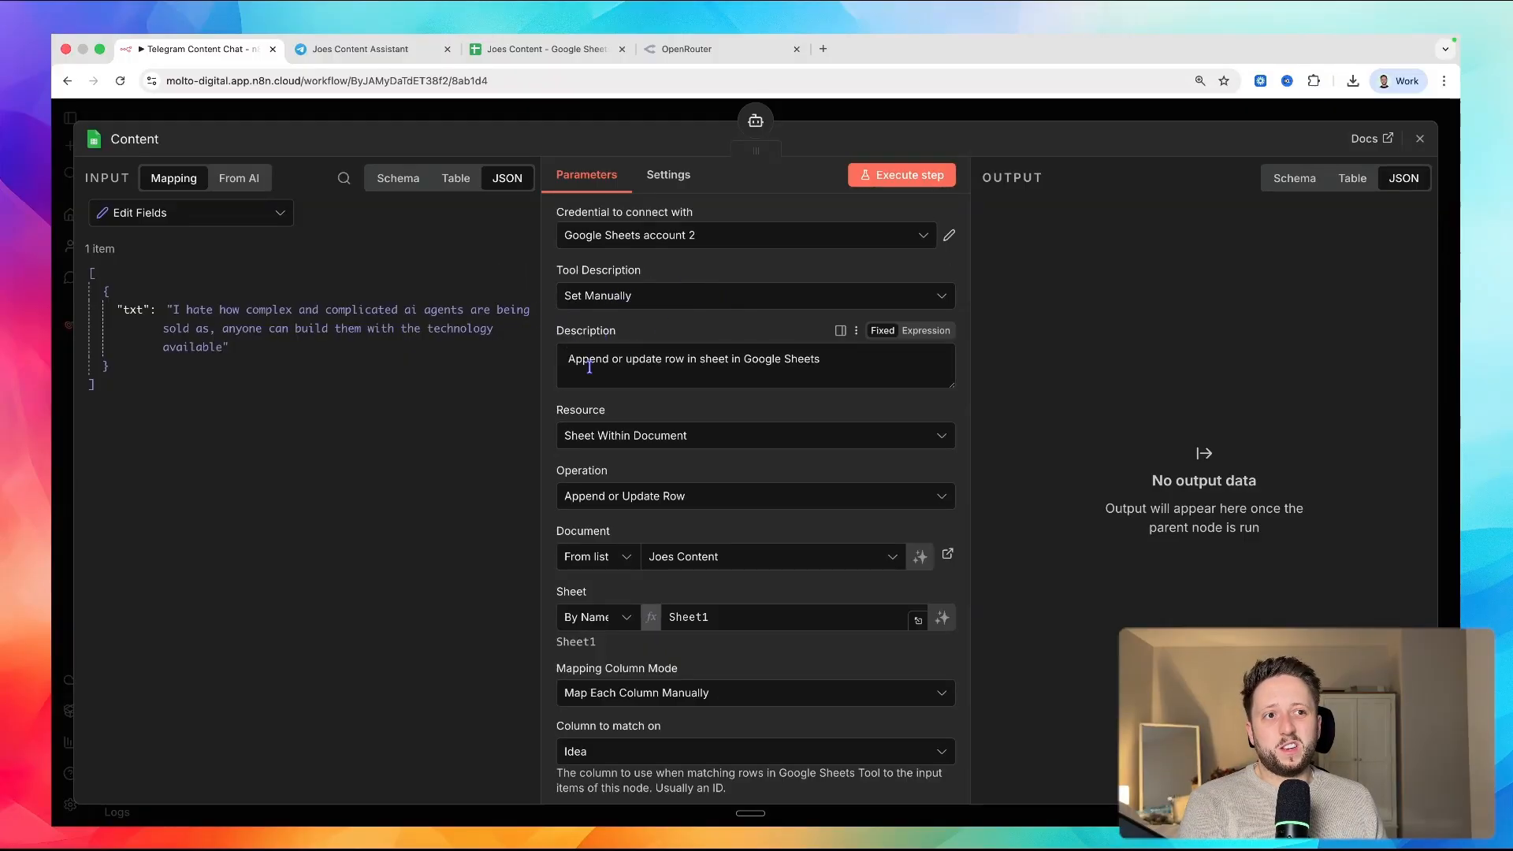
- Review the Content node's description, resource, operation, document and sheet settings
{"action": "left_click_drag", "start_coordinate": [568, 359], "coordinate": [758, 360]}
{"action": "left_click", "coordinate": [758, 359]}
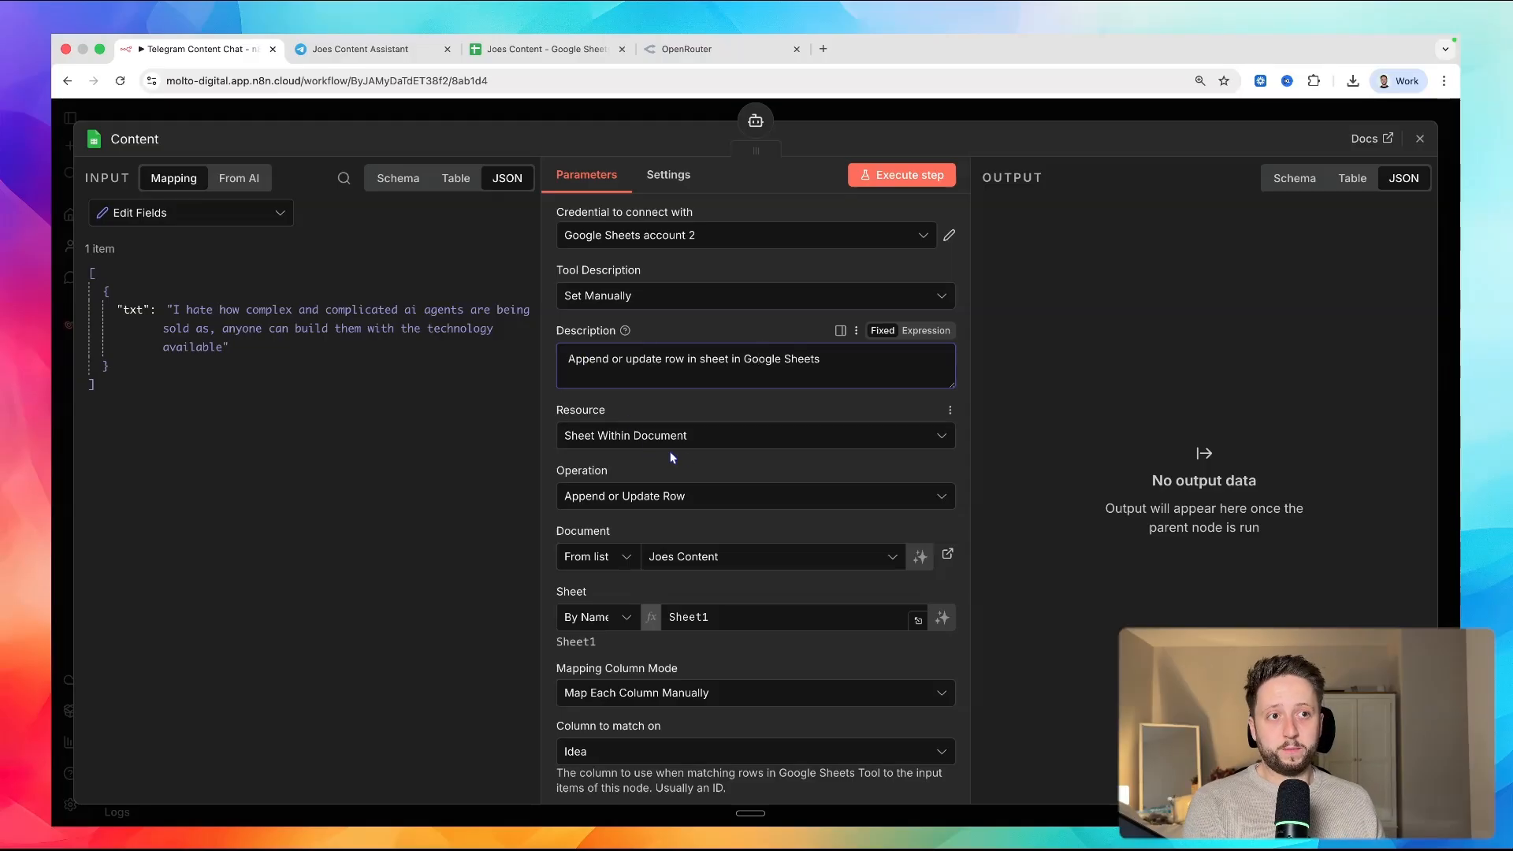
{"action": "scroll", "coordinate": [641, 394], "scroll_direction": "down", "scroll_amount": 1}
{"action": "scroll", "coordinate": [717, 394], "scroll_direction": "down", "scroll_amount": 2}
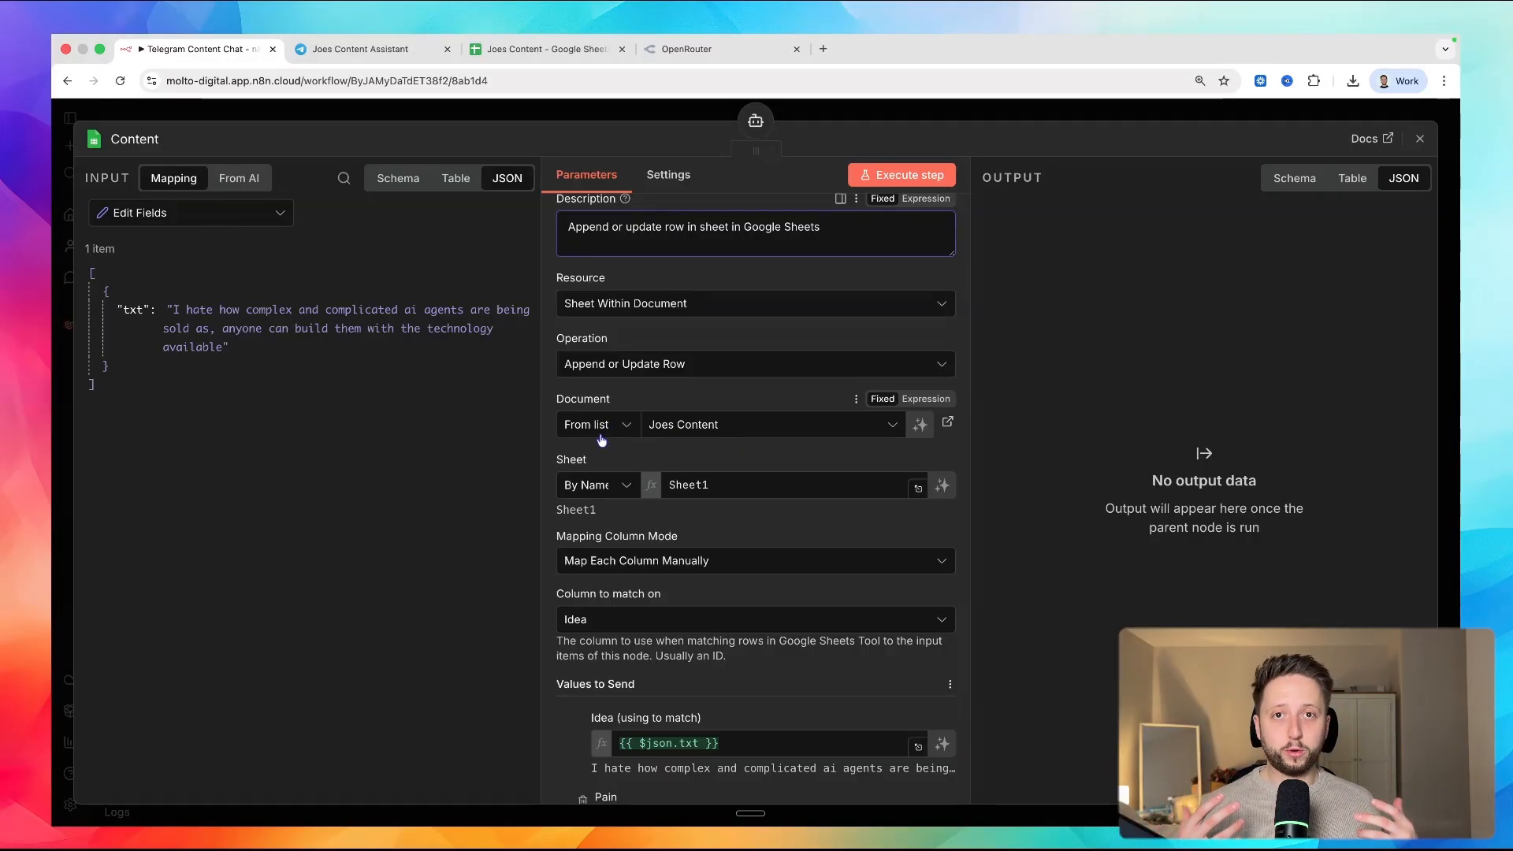
{"action": "scroll", "coordinate": [709, 440], "scroll_direction": "up", "scroll_amount": 1}
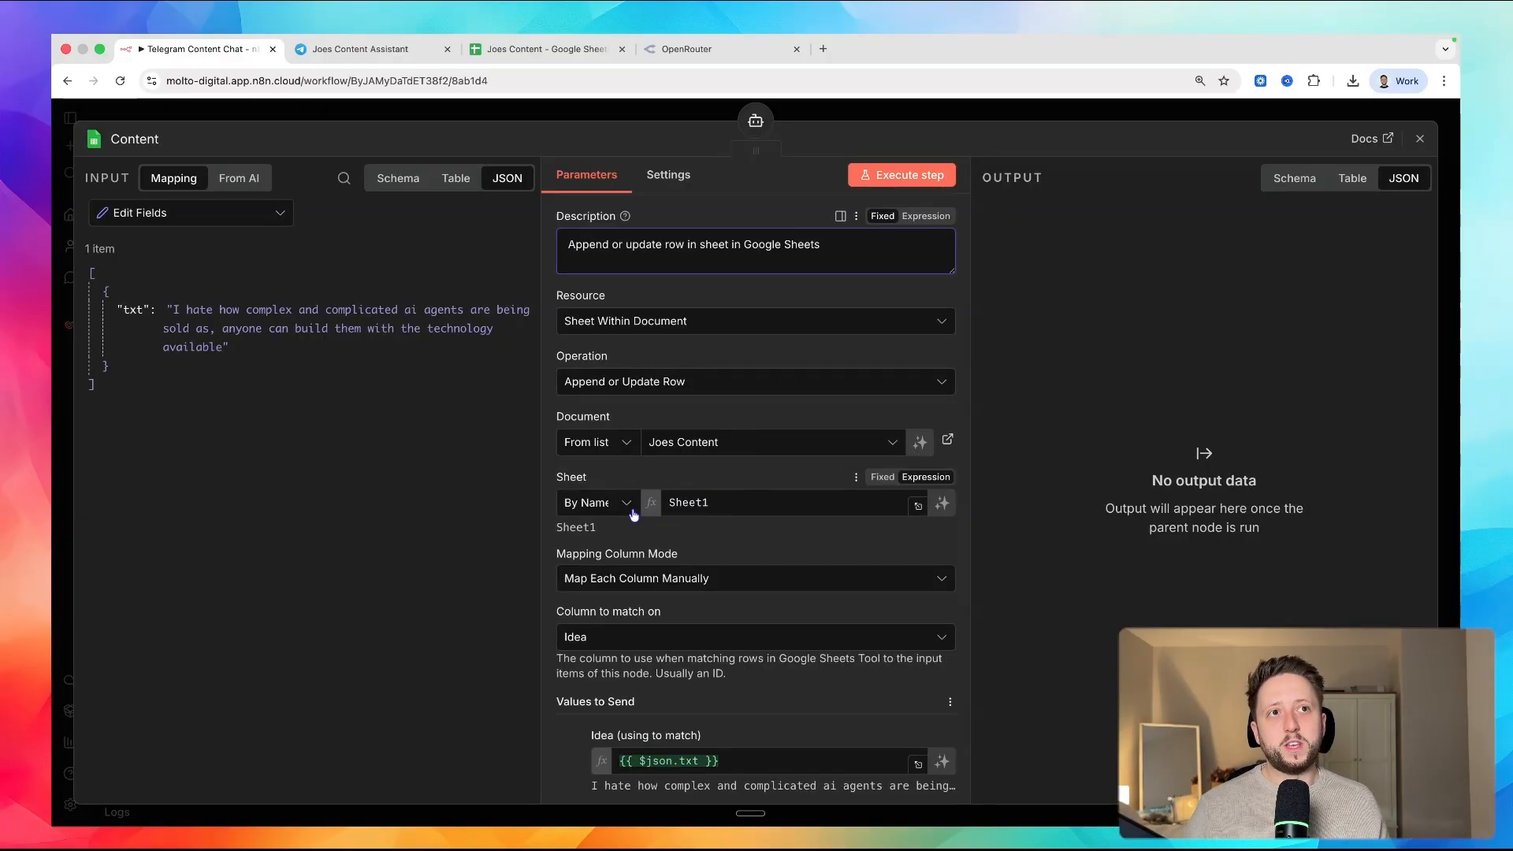
{"action": "scroll", "coordinate": [634, 514], "scroll_direction": "down", "scroll_amount": 2}
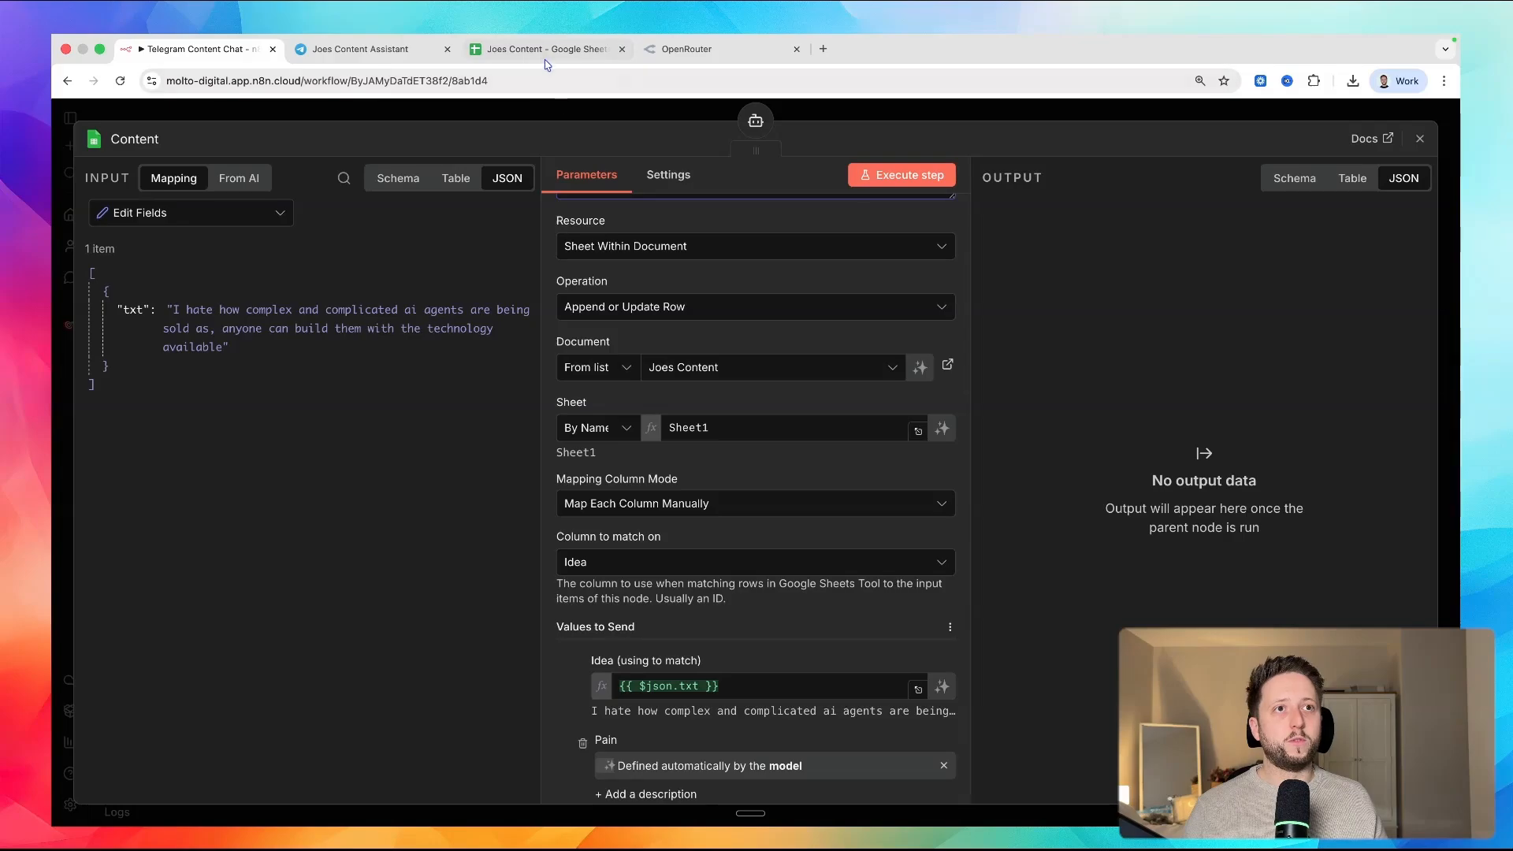
- Check the column headings in the Joes Content spreadsheet and compare them with the Content node's column mapping and matching settings
{"action": "left_click", "coordinate": [546, 56]}
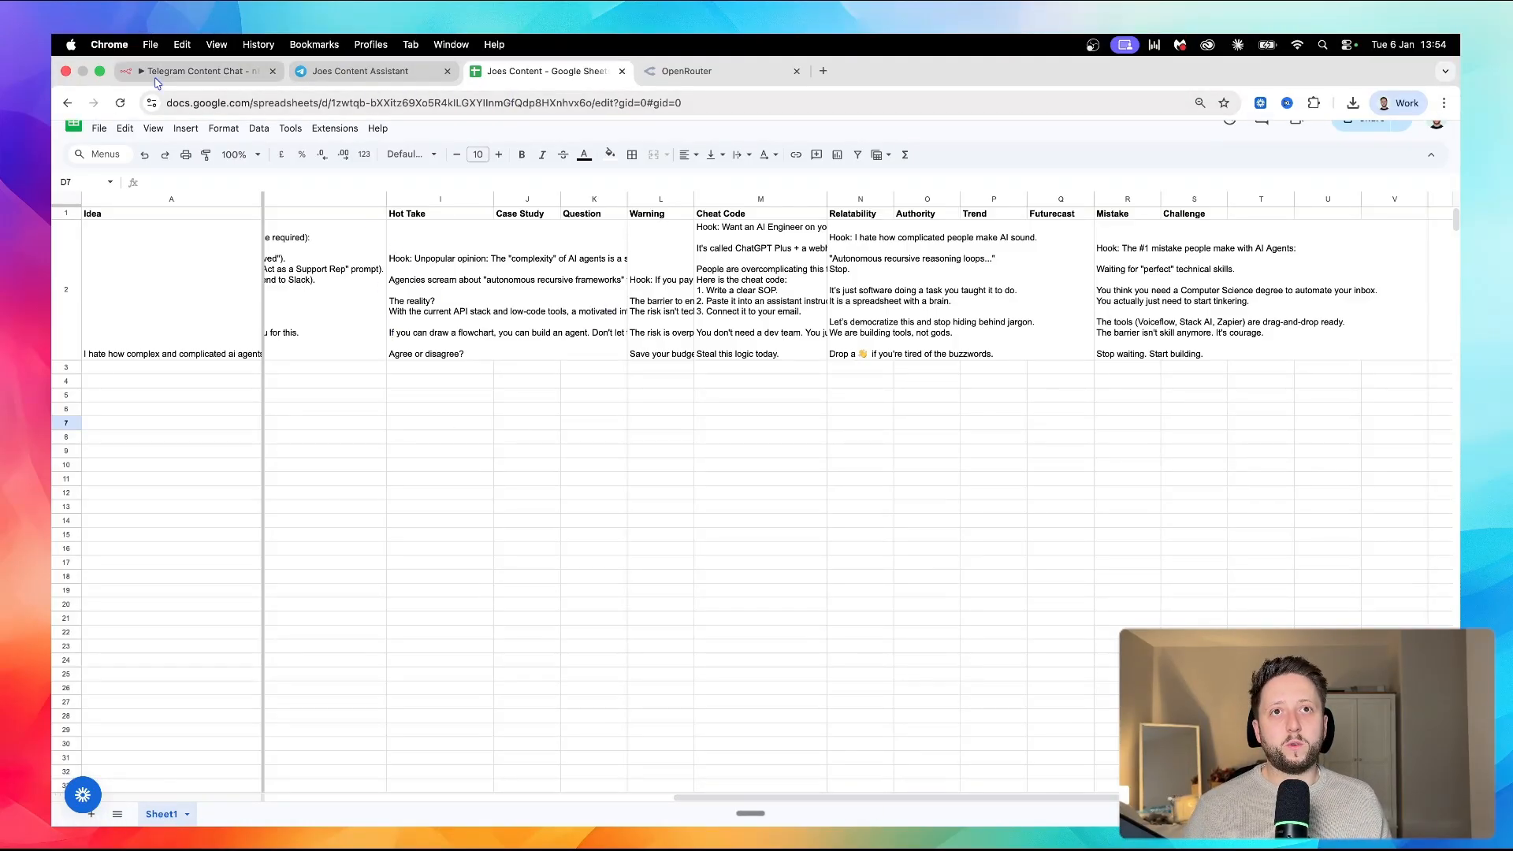
{"action": "left_click", "coordinate": [156, 75]}
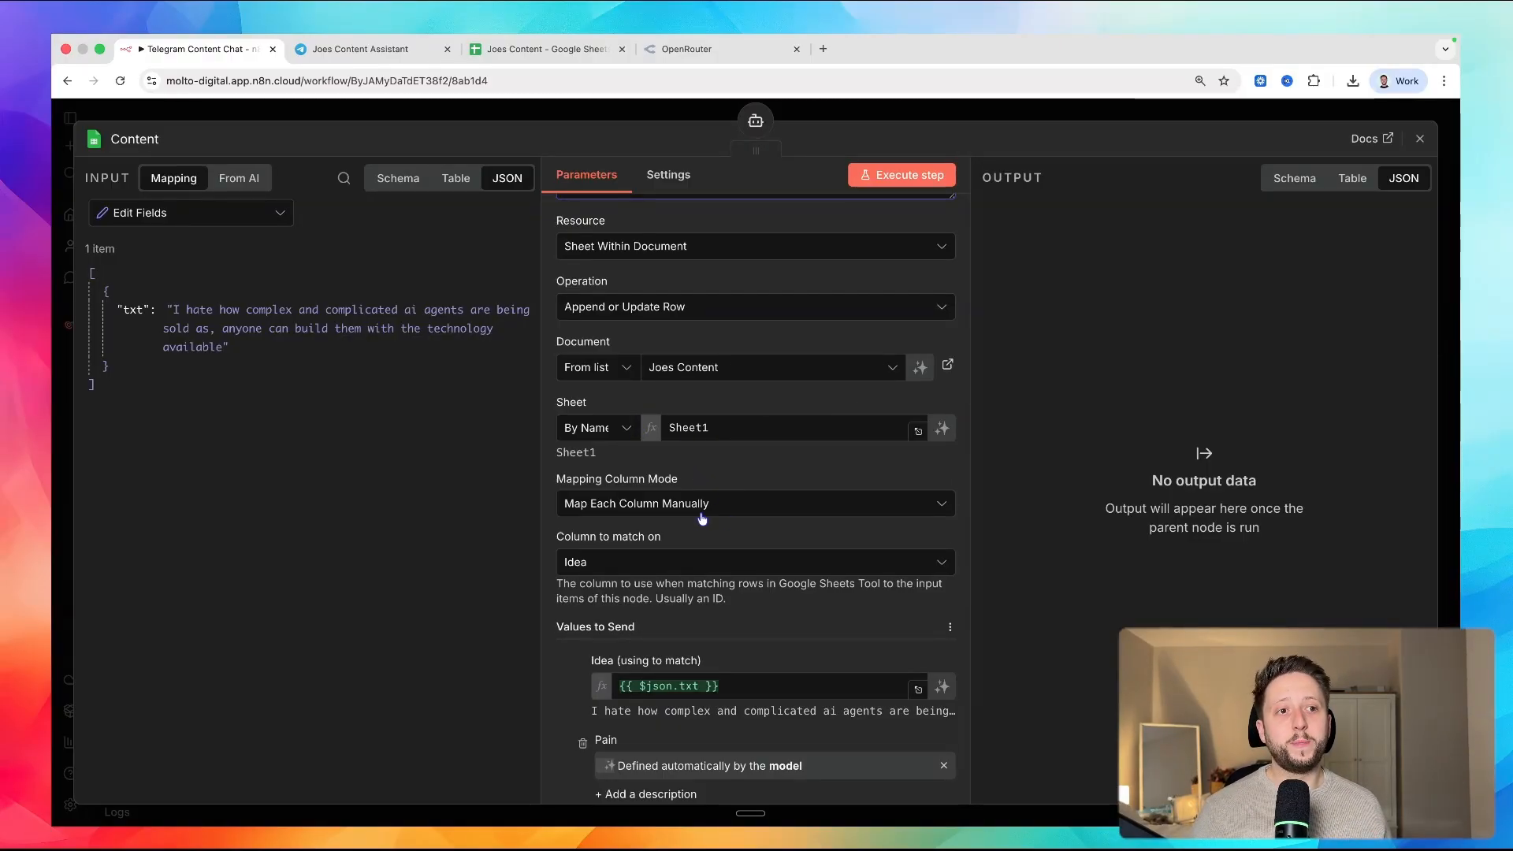
{"action": "scroll", "coordinate": [719, 504], "scroll_direction": "down", "scroll_amount": 1}
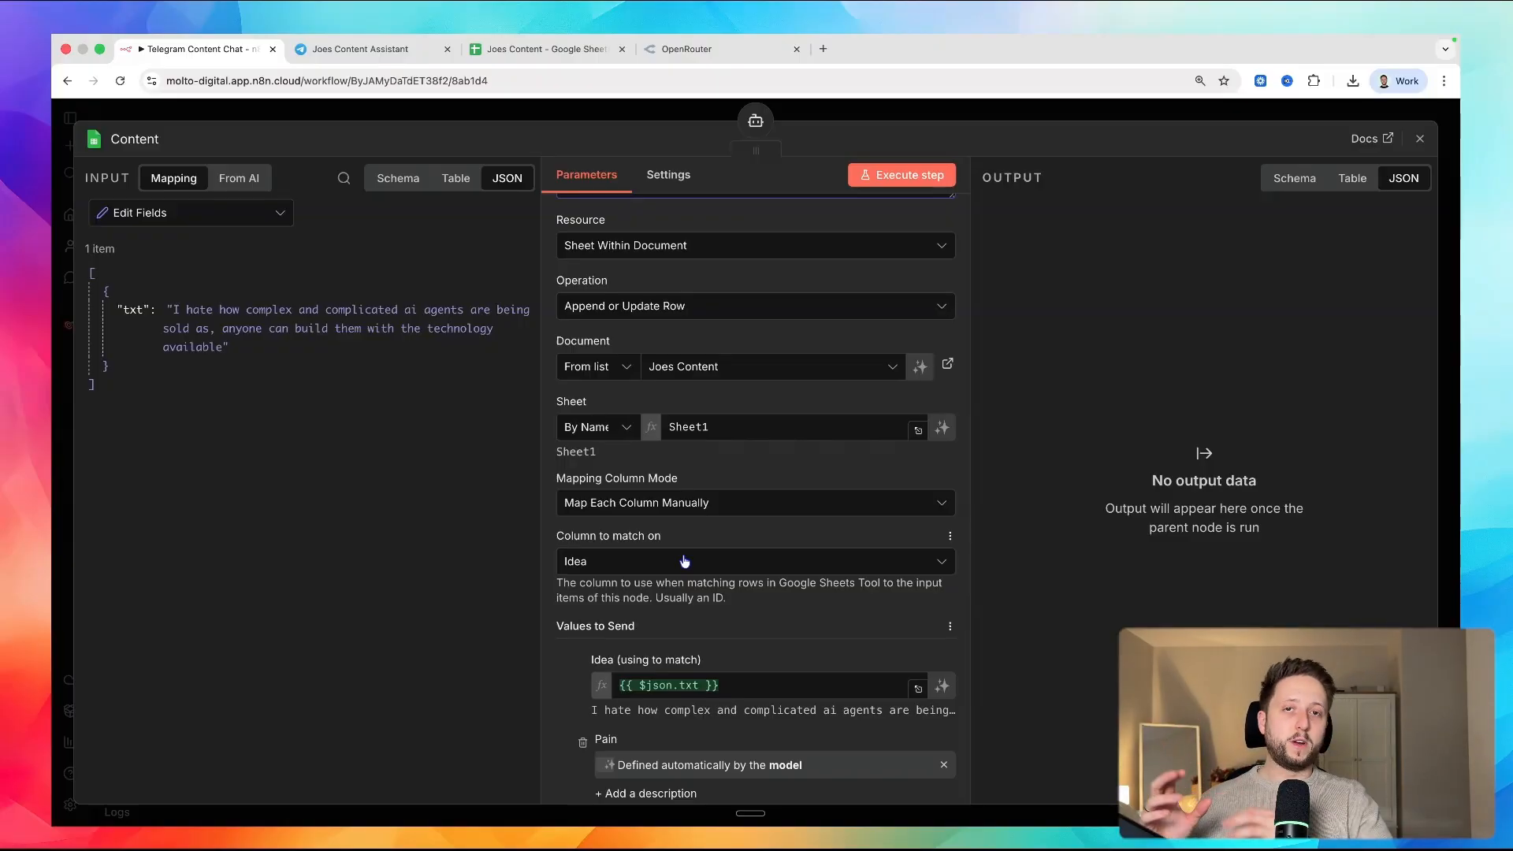
{"action": "scroll", "coordinate": [689, 558], "scroll_direction": "down", "scroll_amount": 3}
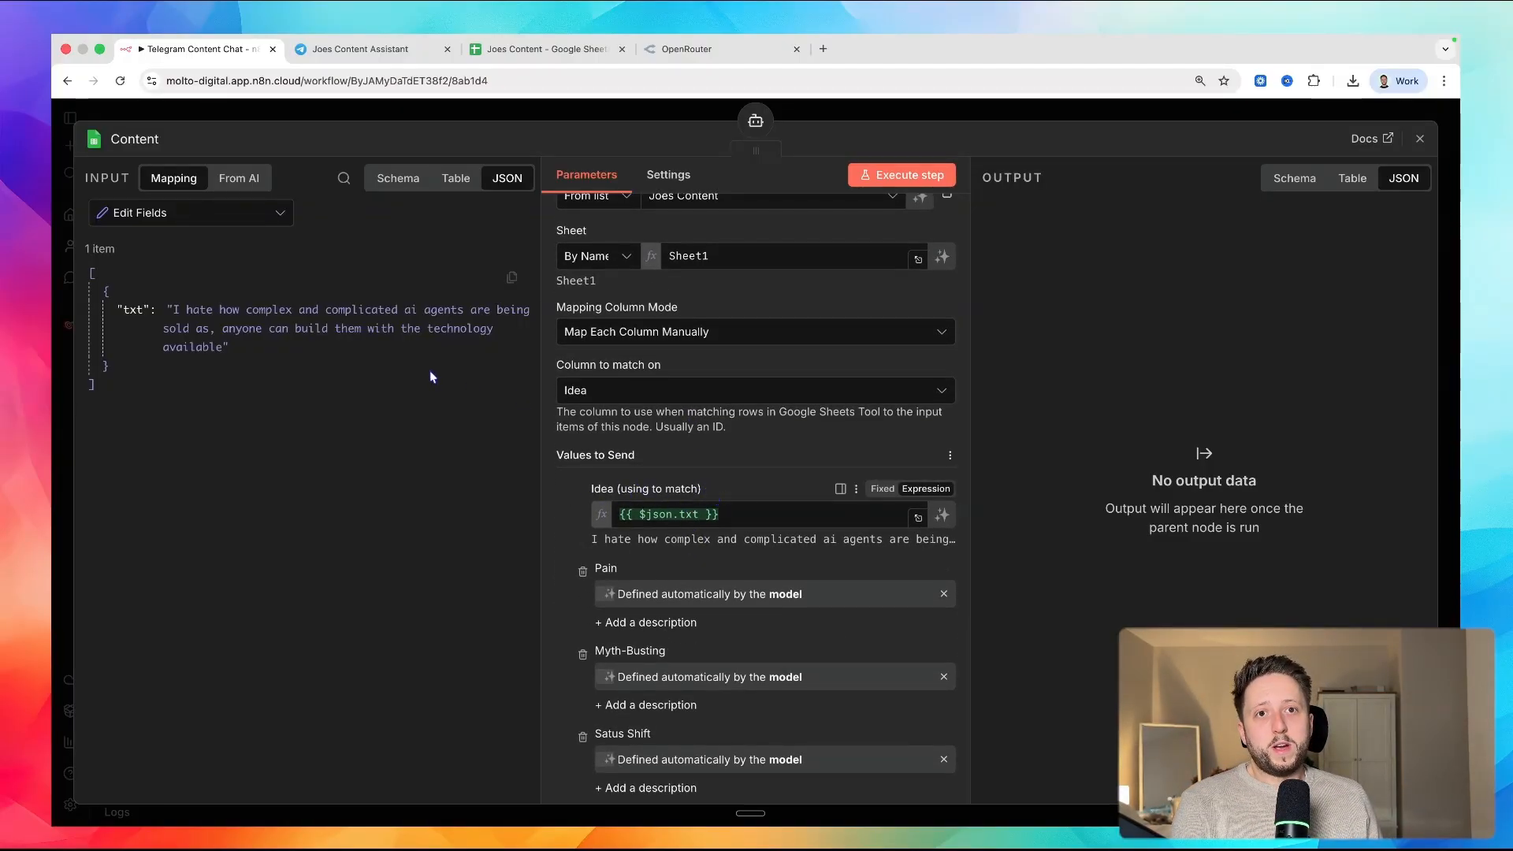
- Clear the Idea value in the Content node and remap it to the txt field from Edit Fields
{"action": "triple_click", "coordinate": [709, 513]}
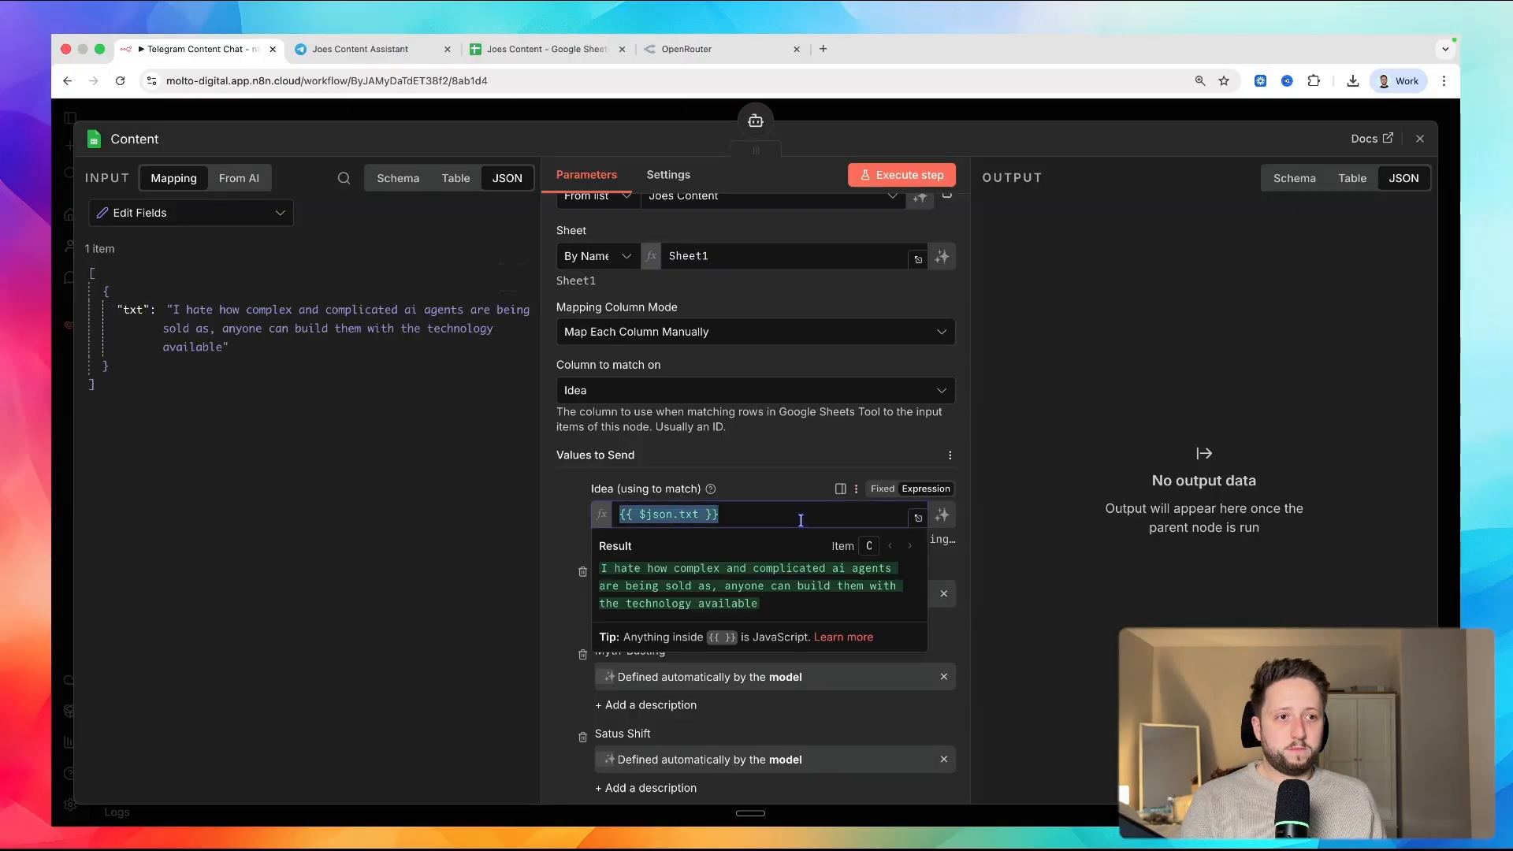
{"action": "key", "text": "BackSpace"}
{"action": "left_click", "coordinate": [537, 487]}
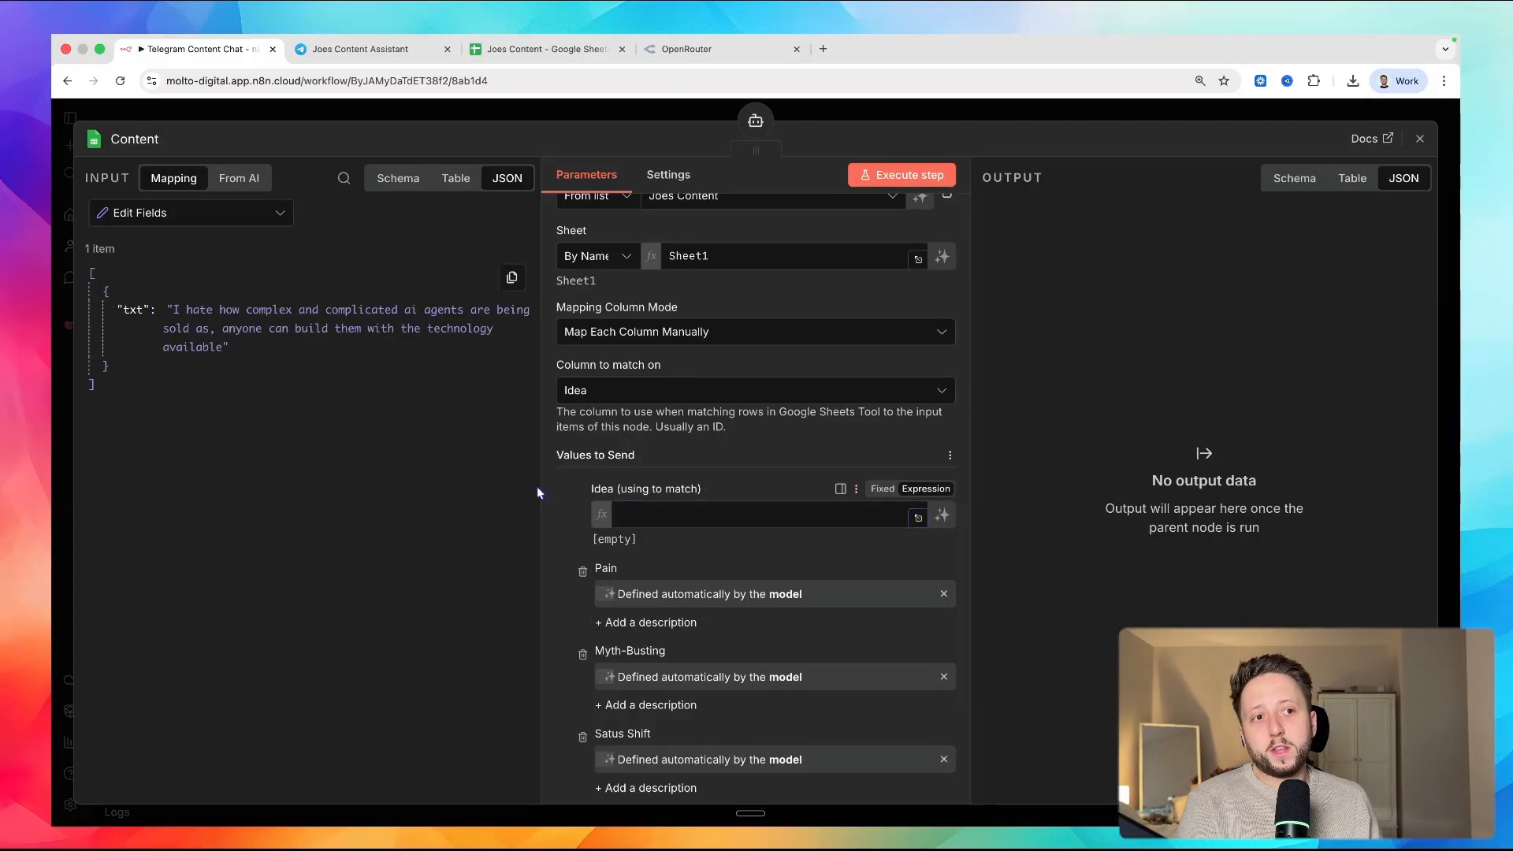
{"action": "left_click_drag", "start_coordinate": [126, 308], "coordinate": [661, 514]}
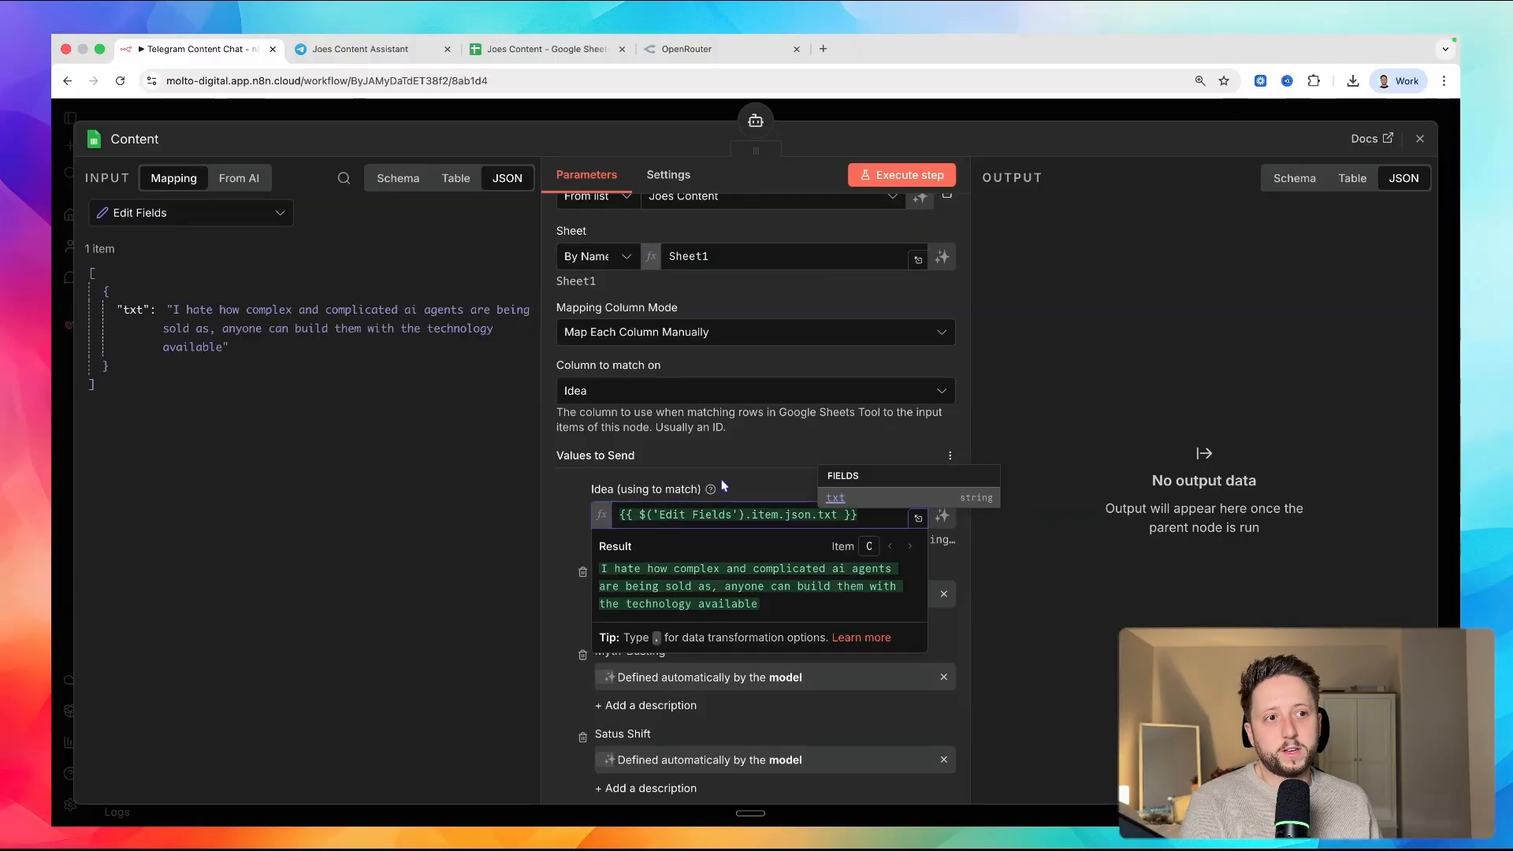
{"action": "left_click", "coordinate": [721, 479]}
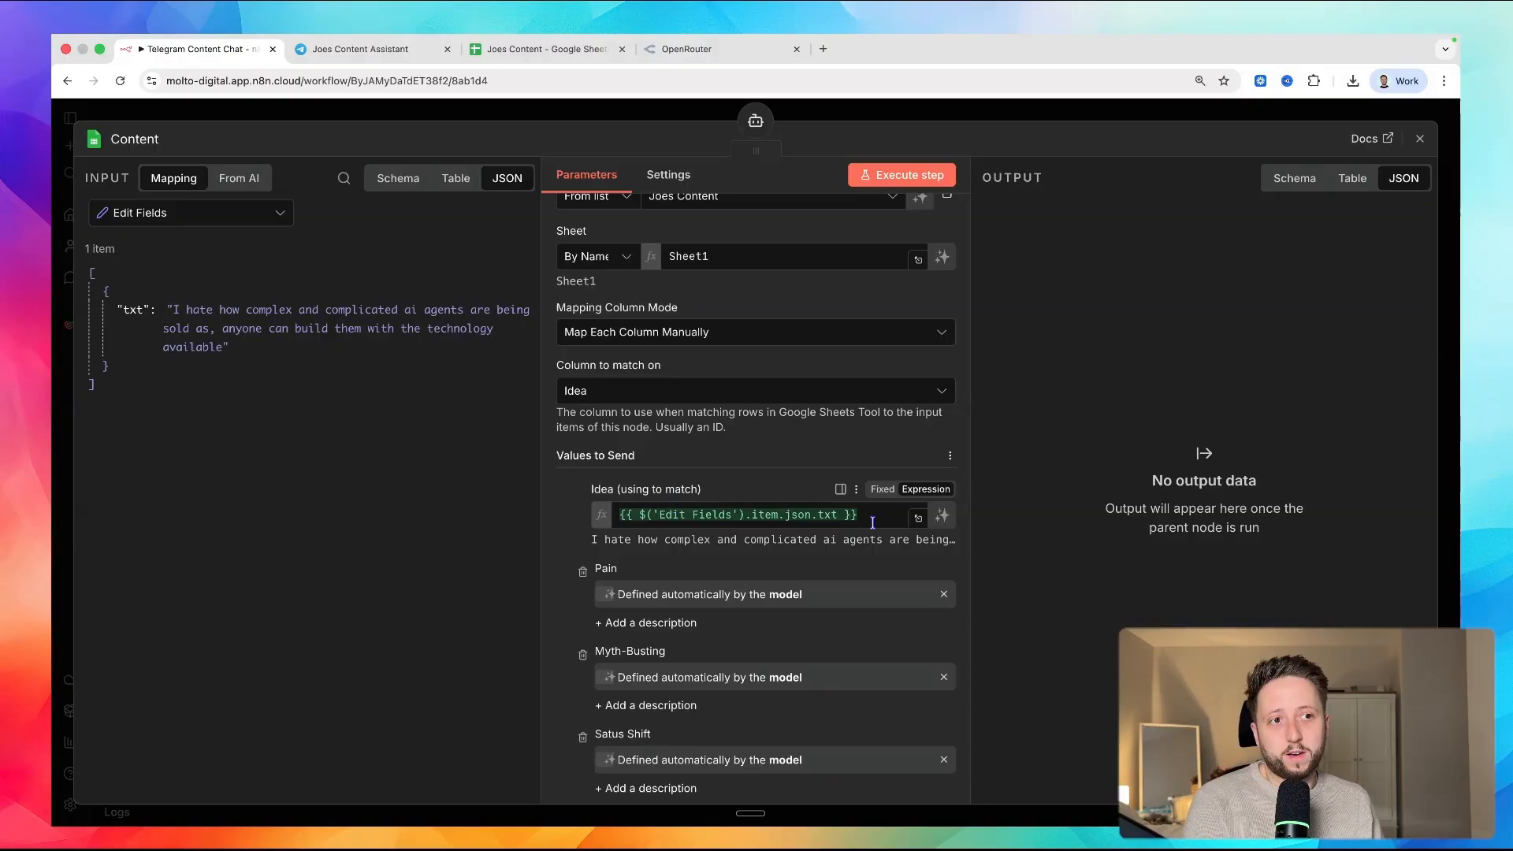
- Review the model-defined values for the remaining columns, such as Pain and Myth-Busting, and return to the canvas
{"action": "scroll", "coordinate": [701, 486], "scroll_direction": "down", "scroll_amount": 3}
{"action": "scroll", "coordinate": [678, 473], "scroll_direction": "down", "scroll_amount": 2}
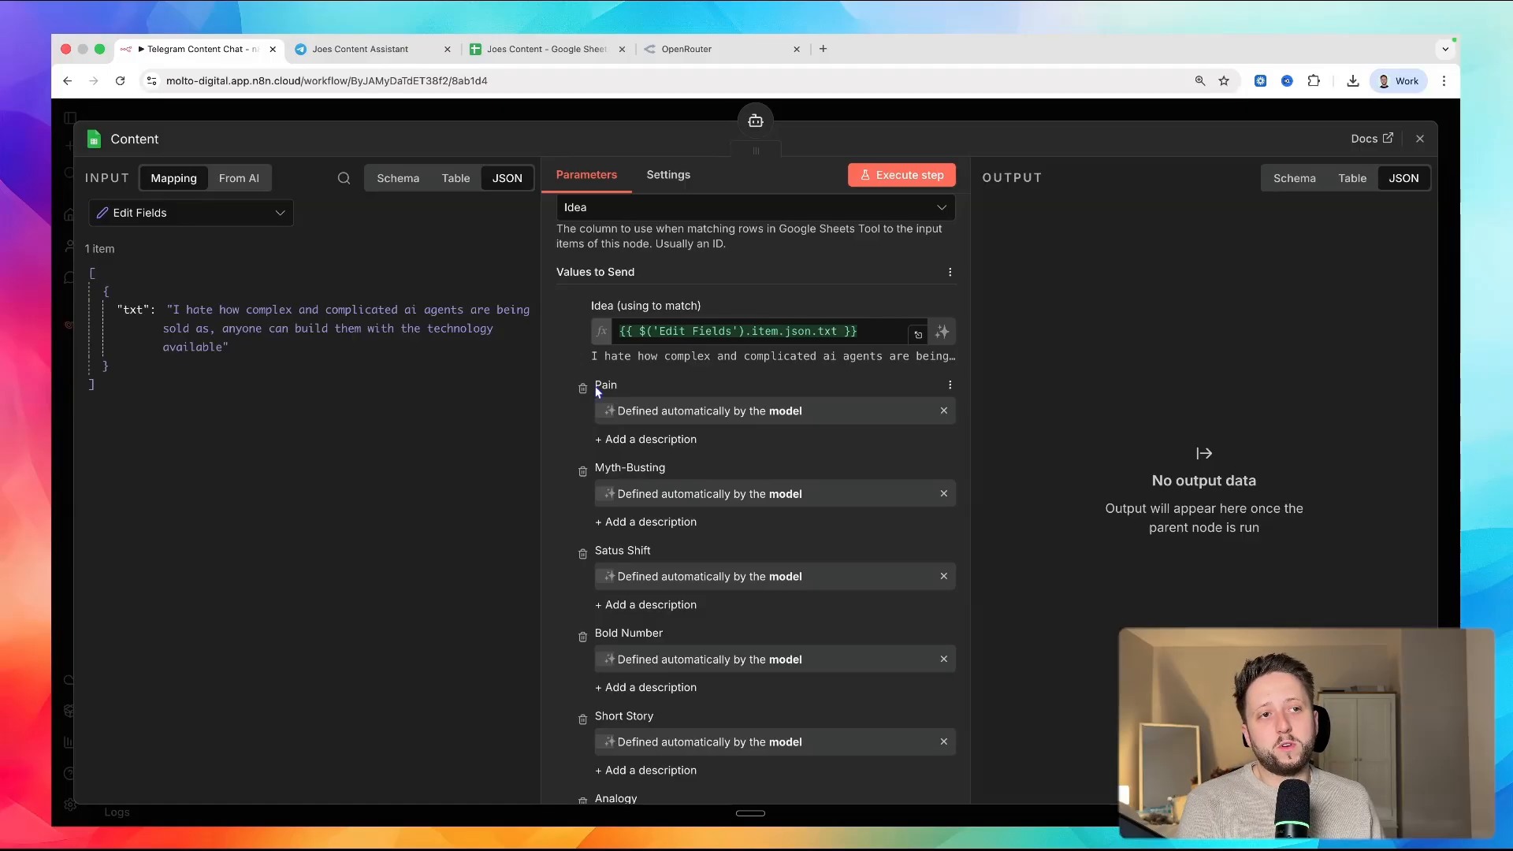
{"action": "scroll", "coordinate": [612, 555], "scroll_direction": "down", "scroll_amount": 4}
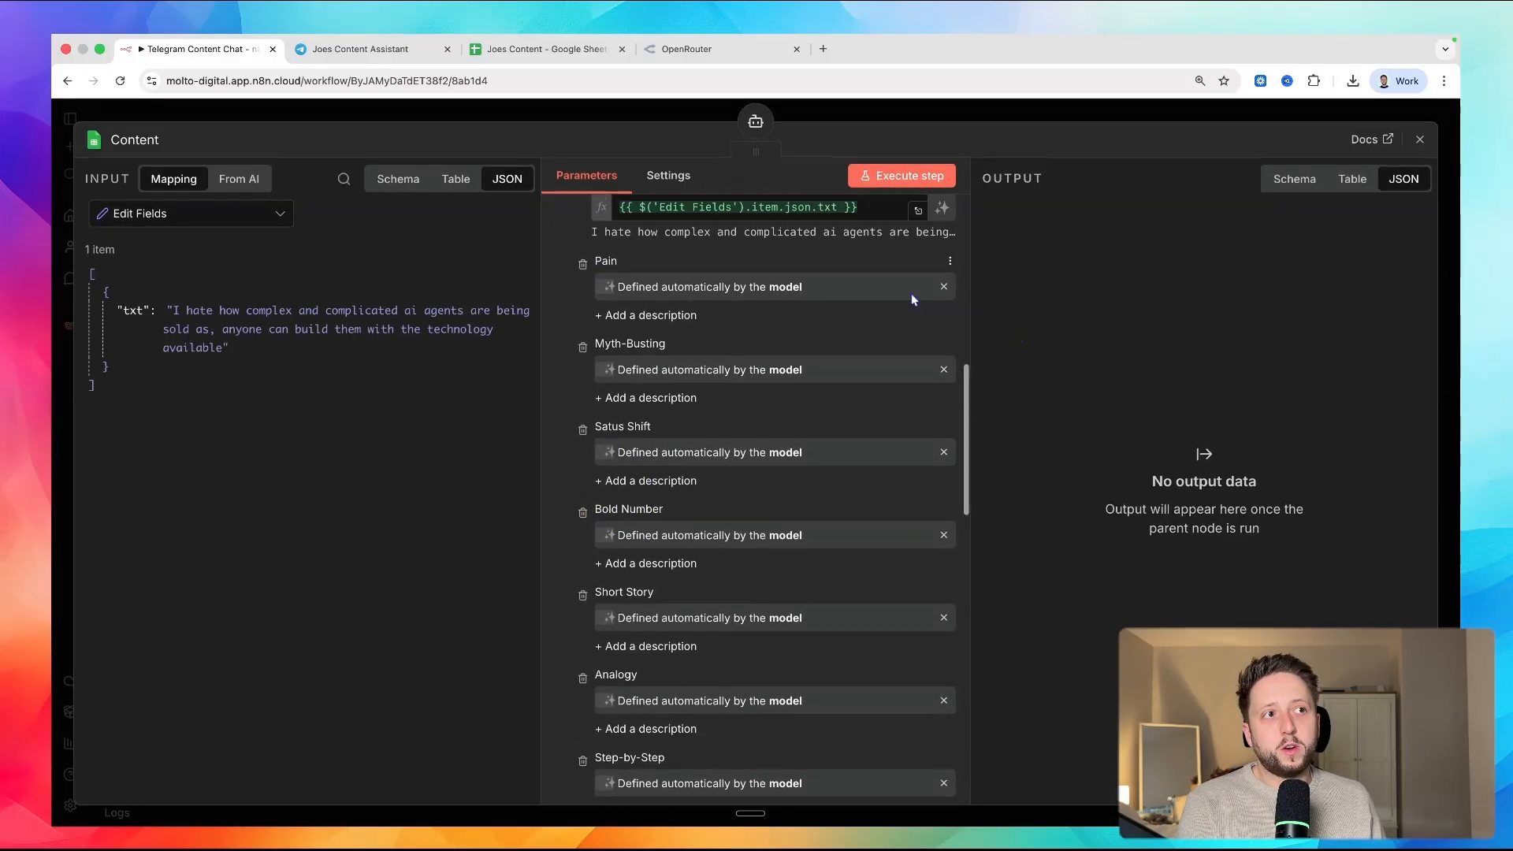
{"action": "scroll", "coordinate": [914, 292], "scroll_direction": "up", "scroll_amount": 1}
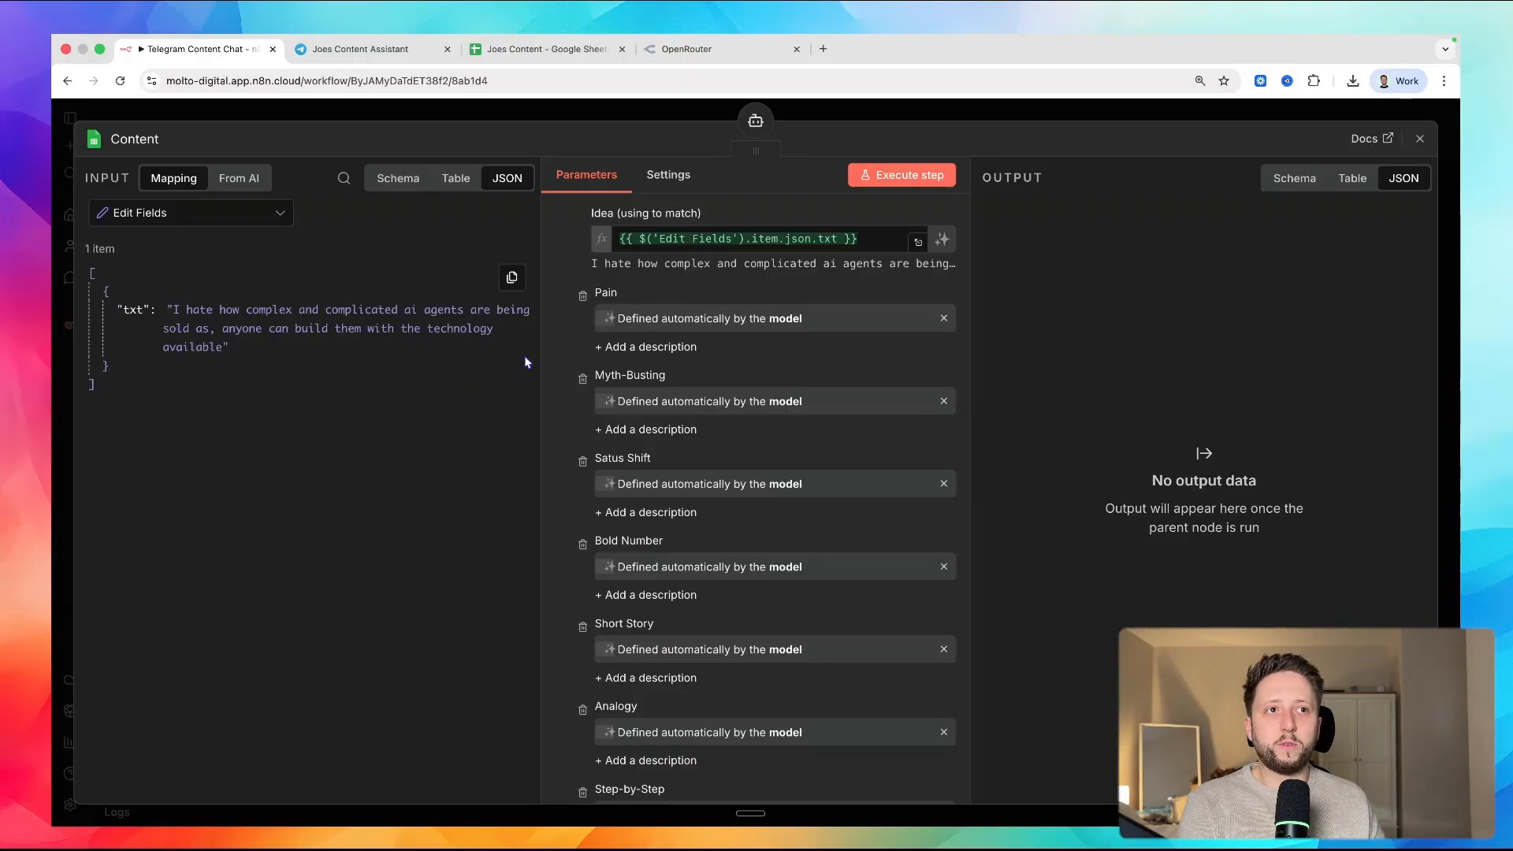
{"action": "scroll", "coordinate": [836, 405], "scroll_direction": "up", "scroll_amount": 5}
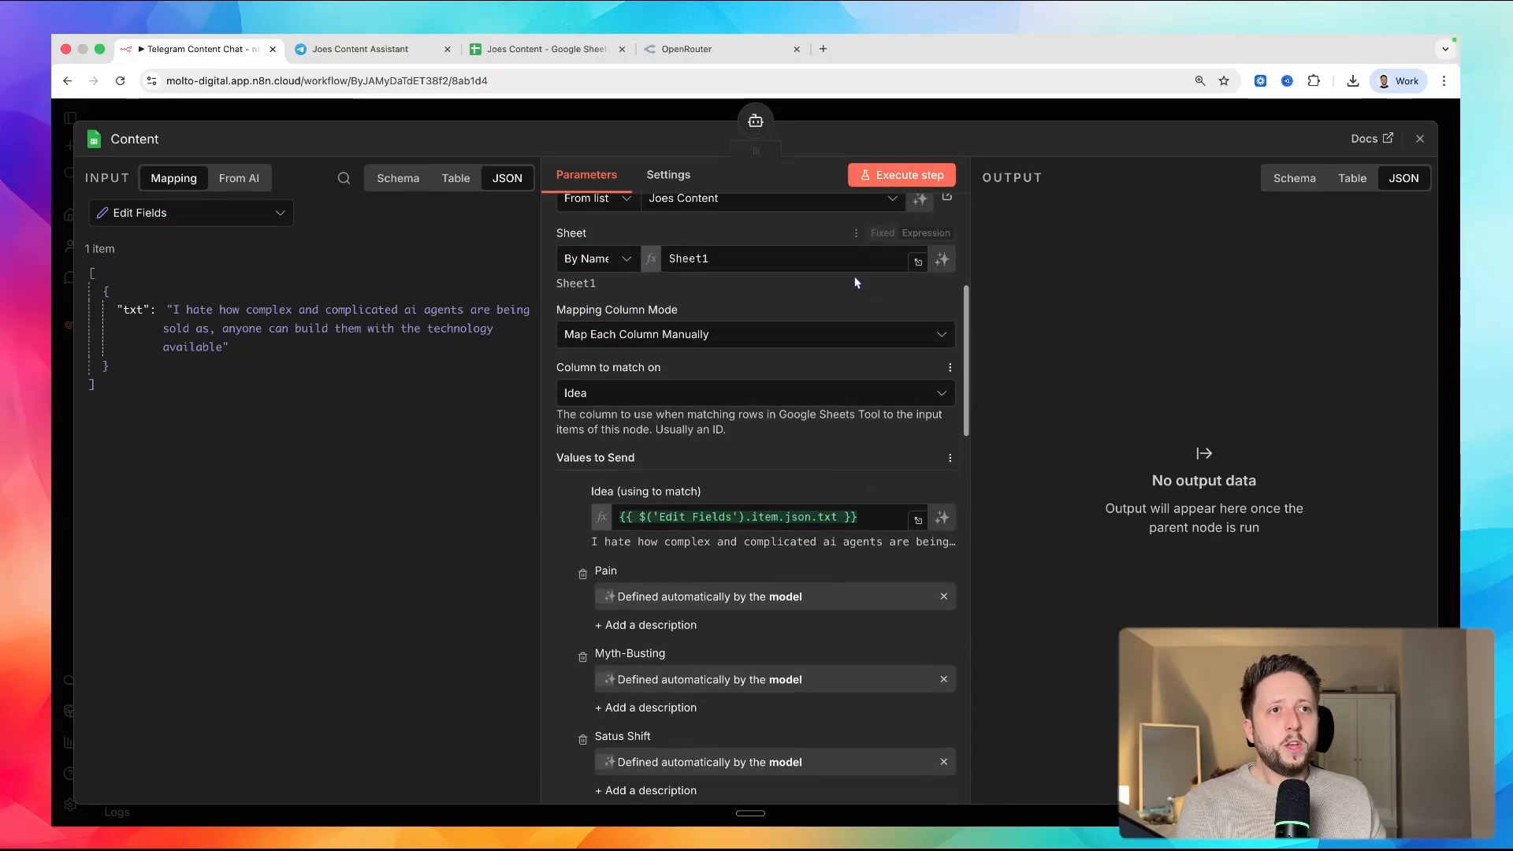
{"action": "scroll", "coordinate": [888, 285], "scroll_direction": "down", "scroll_amount": 1}
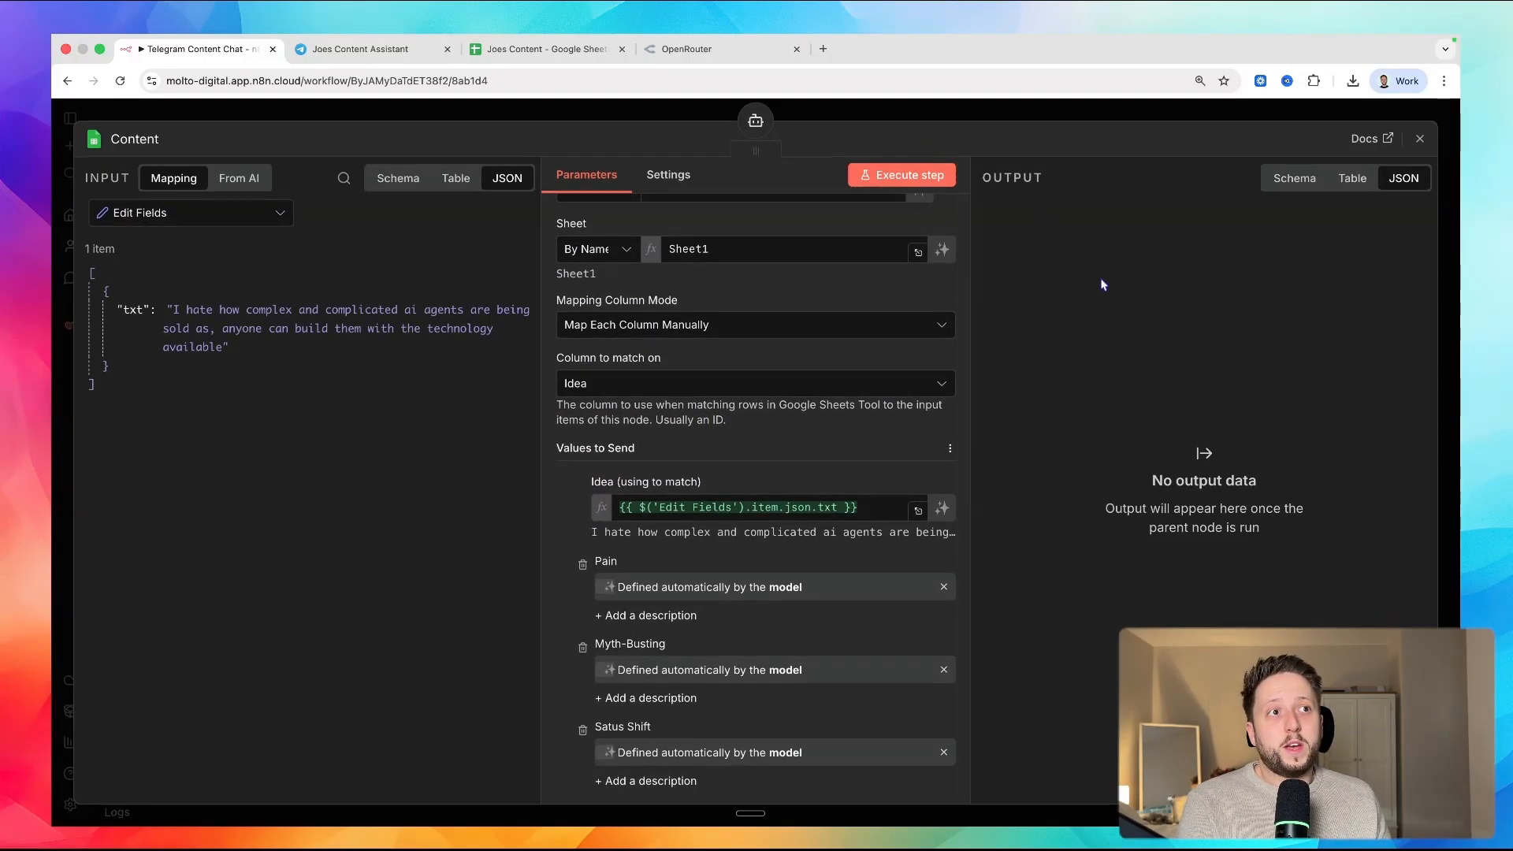
{"action": "left_click", "coordinate": [630, 119]}
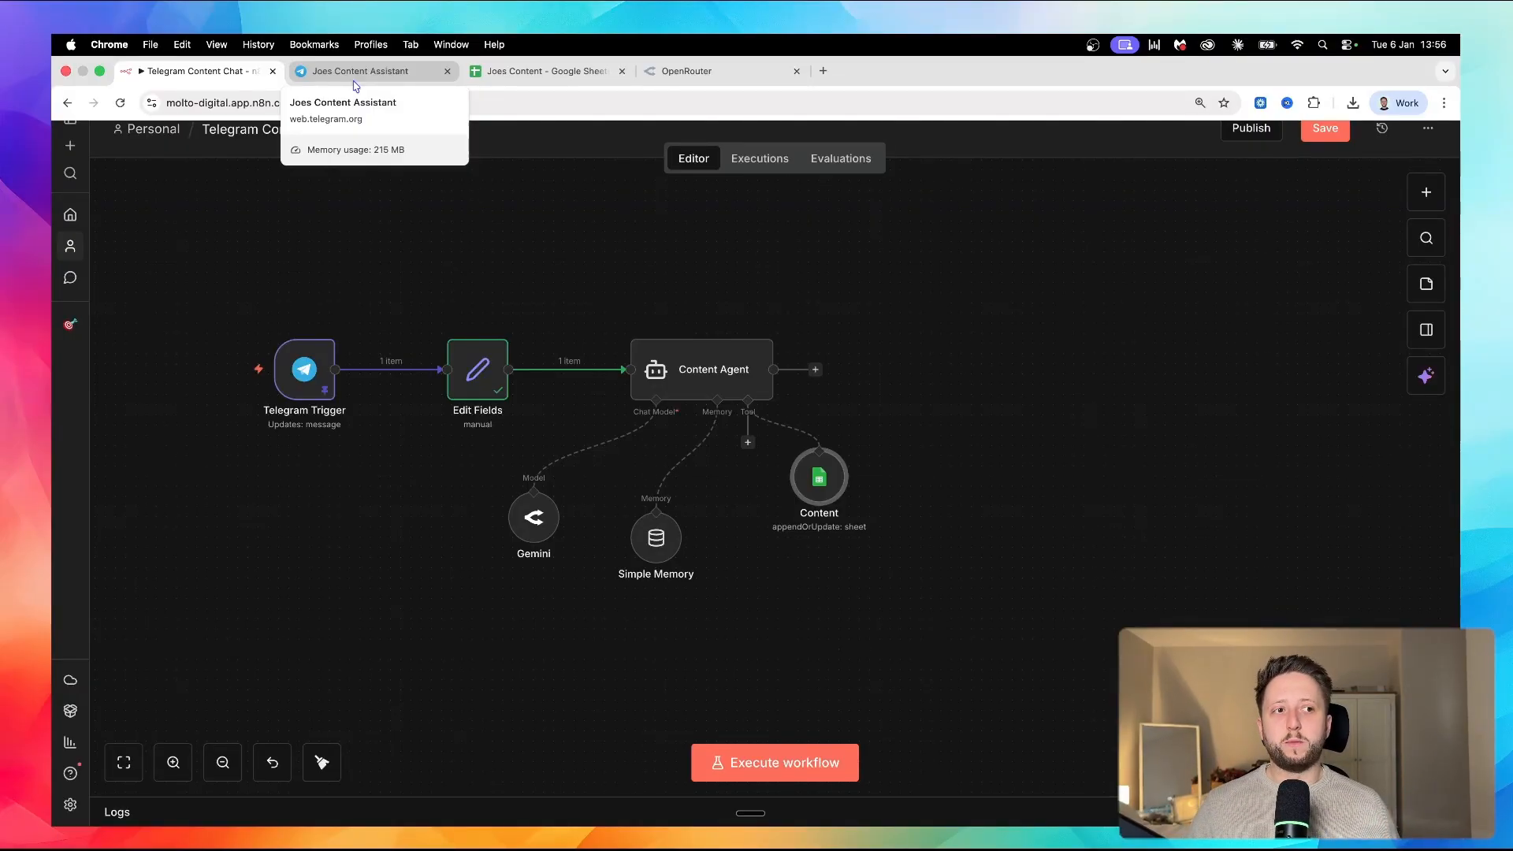
- Widen the Myth-Busting column in the Joes Content spreadsheet and look through the generated posts across the columns
{"action": "left_click", "coordinate": [544, 71]}
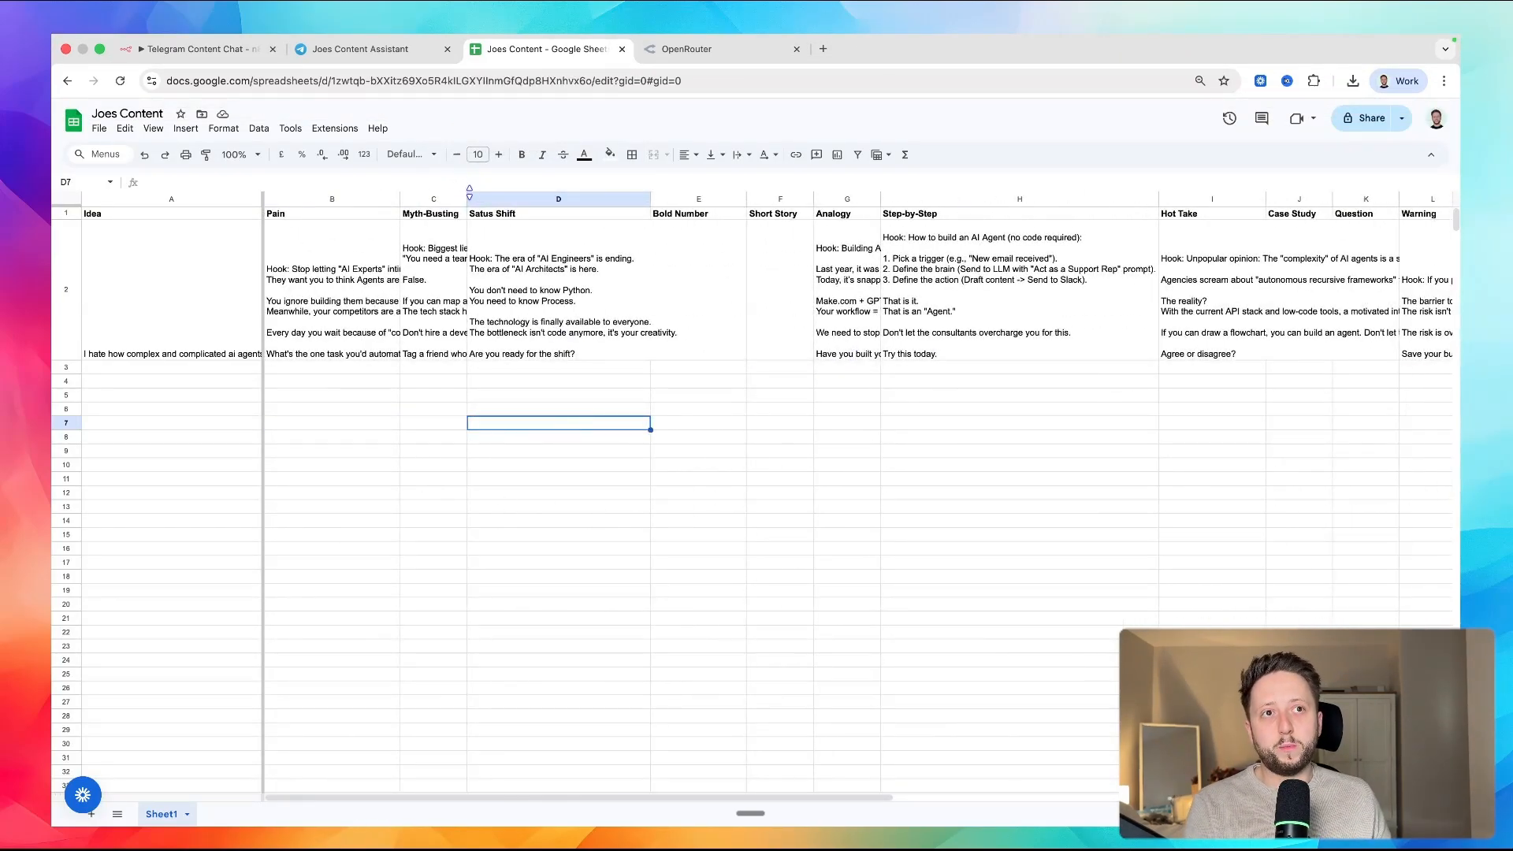
{"action": "left_click_drag", "start_coordinate": [470, 193], "coordinate": [637, 214]}
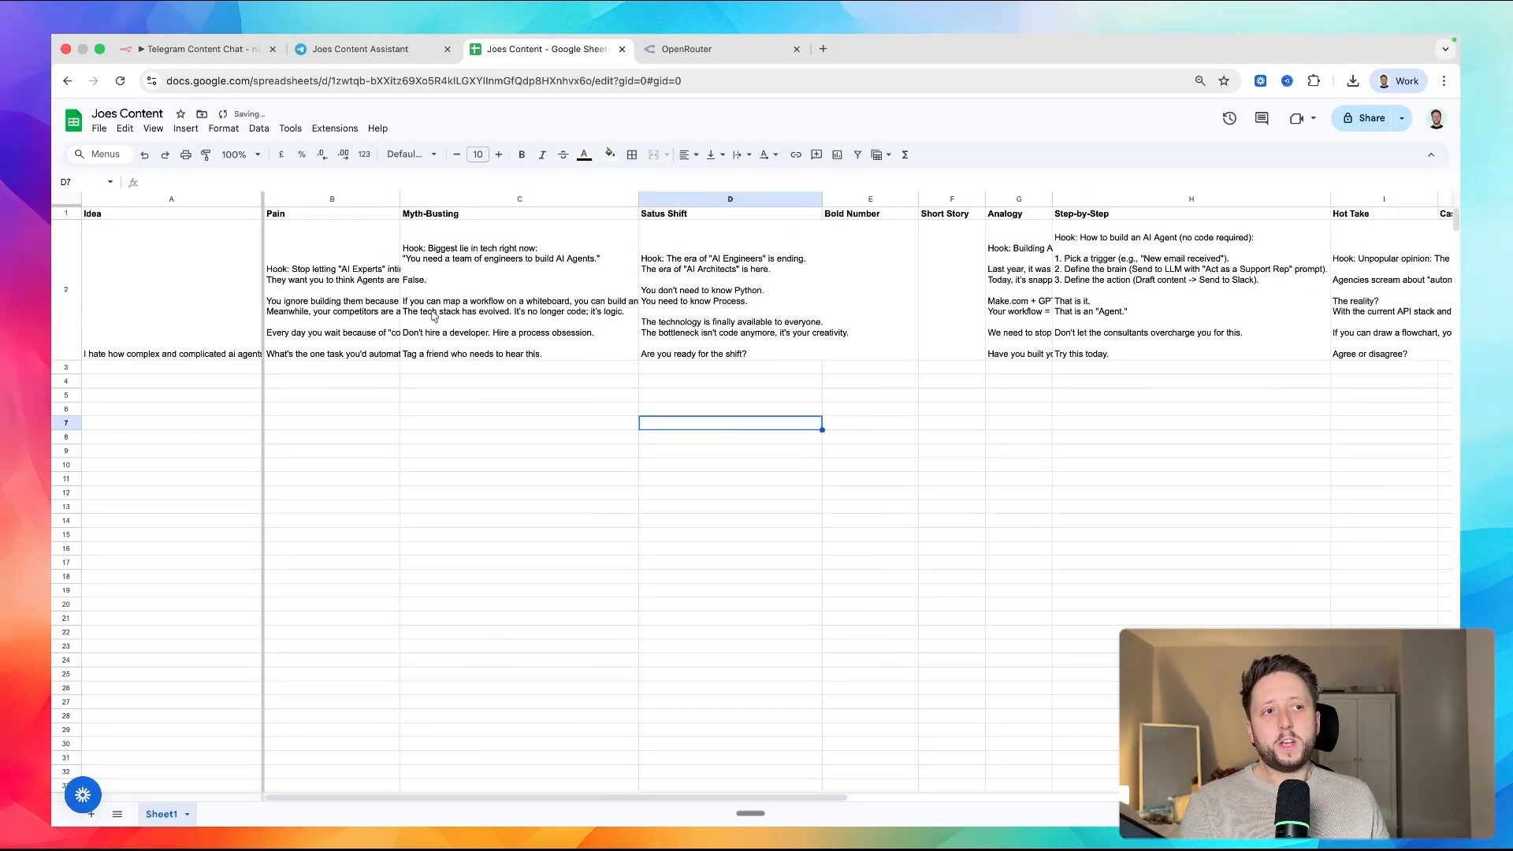
{"action": "scroll", "coordinate": [997, 304], "scroll_direction": "right", "scroll_amount": 10}
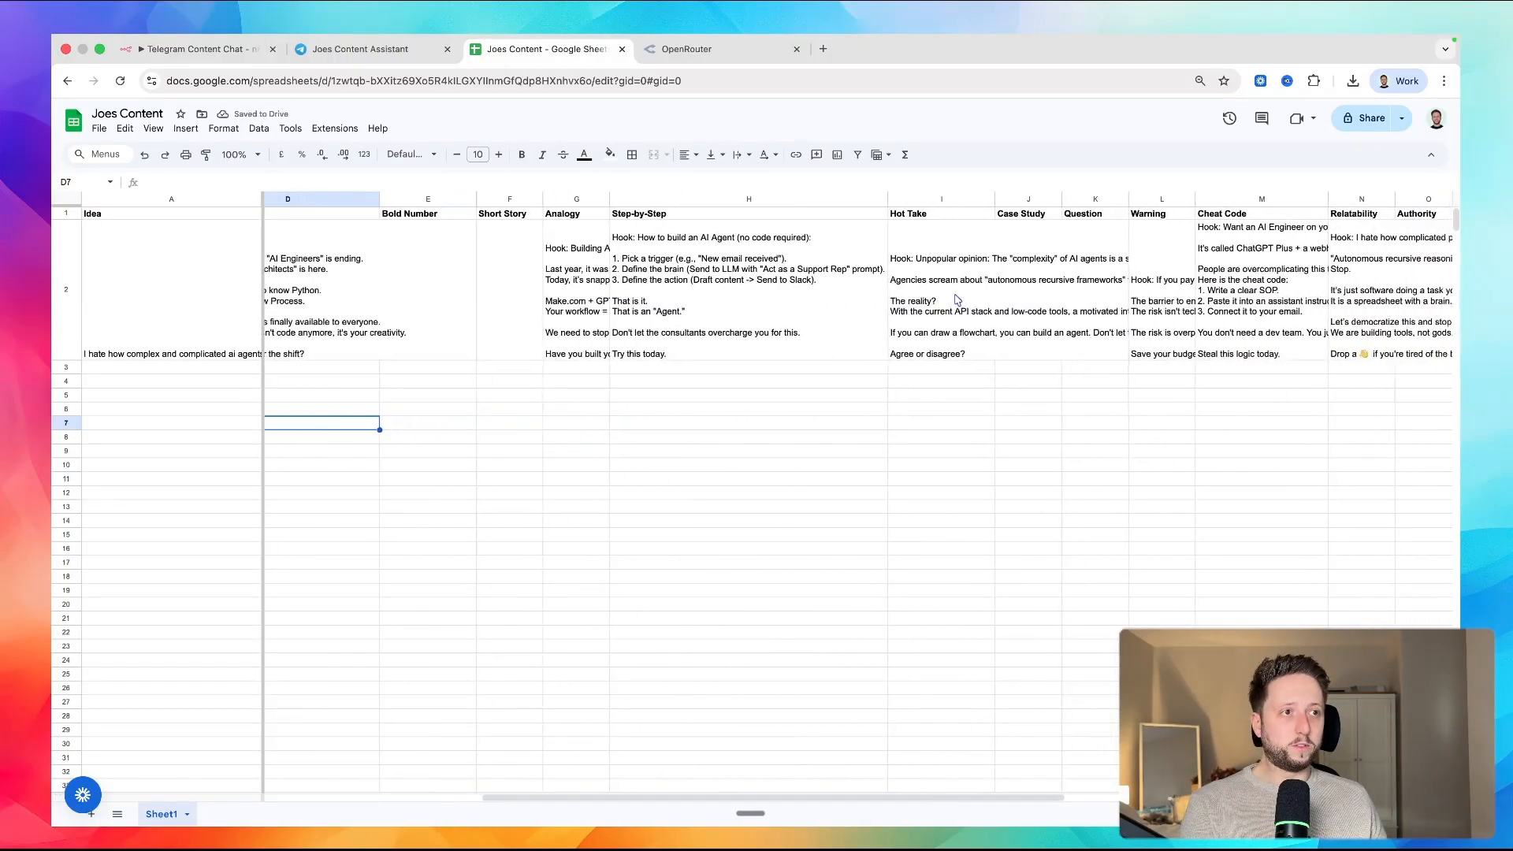
{"action": "scroll", "coordinate": [956, 298], "scroll_direction": "left", "scroll_amount": 3}
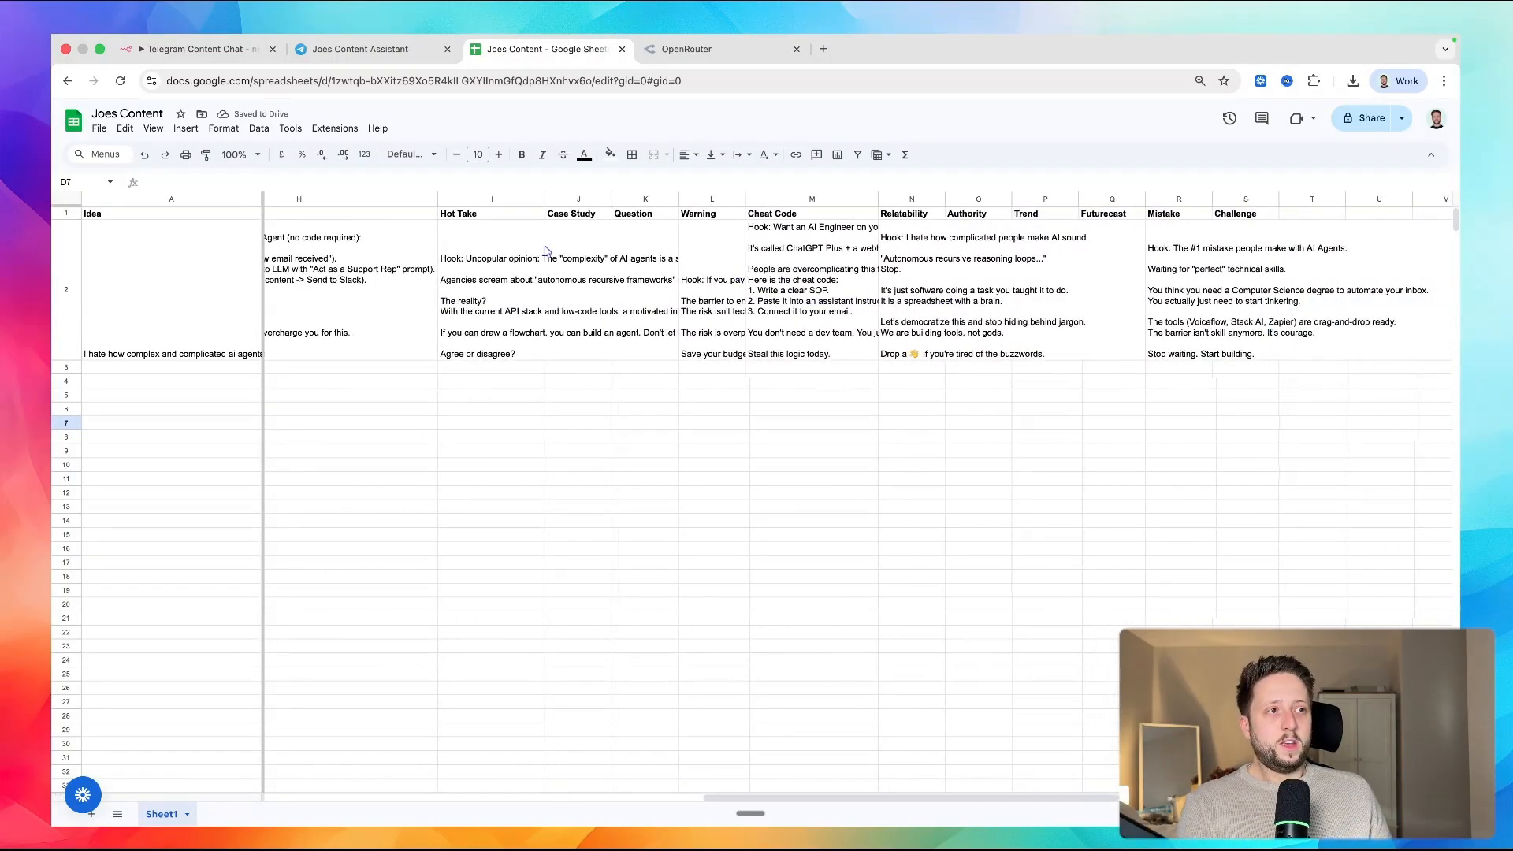
{"action": "scroll", "coordinate": [571, 251], "scroll_direction": "left", "scroll_amount": 4}
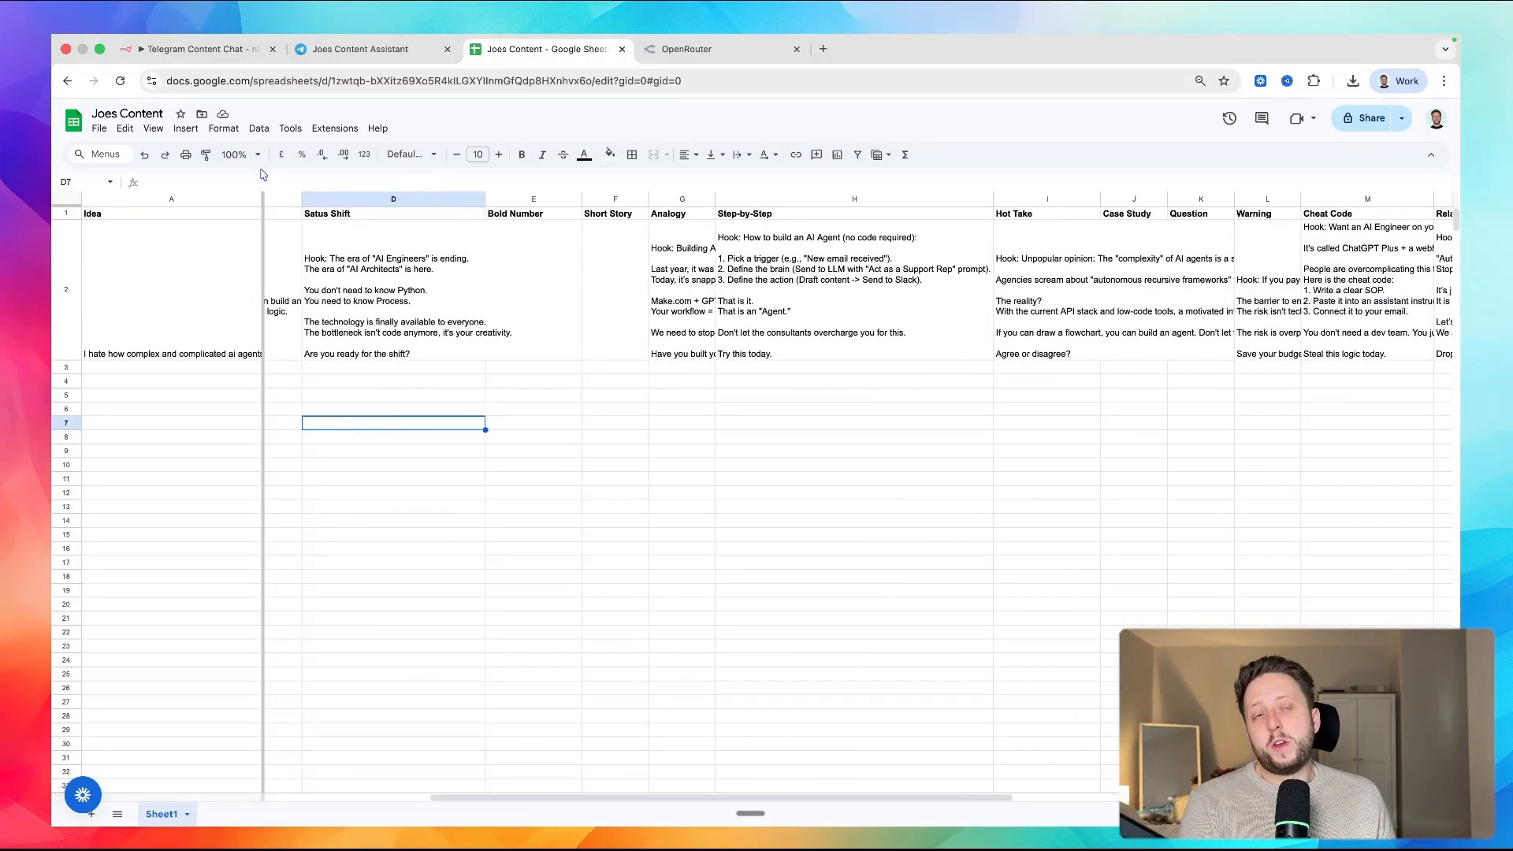
- Return to the n8n workflow and move the Content node slightly lower on the canvas
{"action": "left_click", "coordinate": [240, 56]}
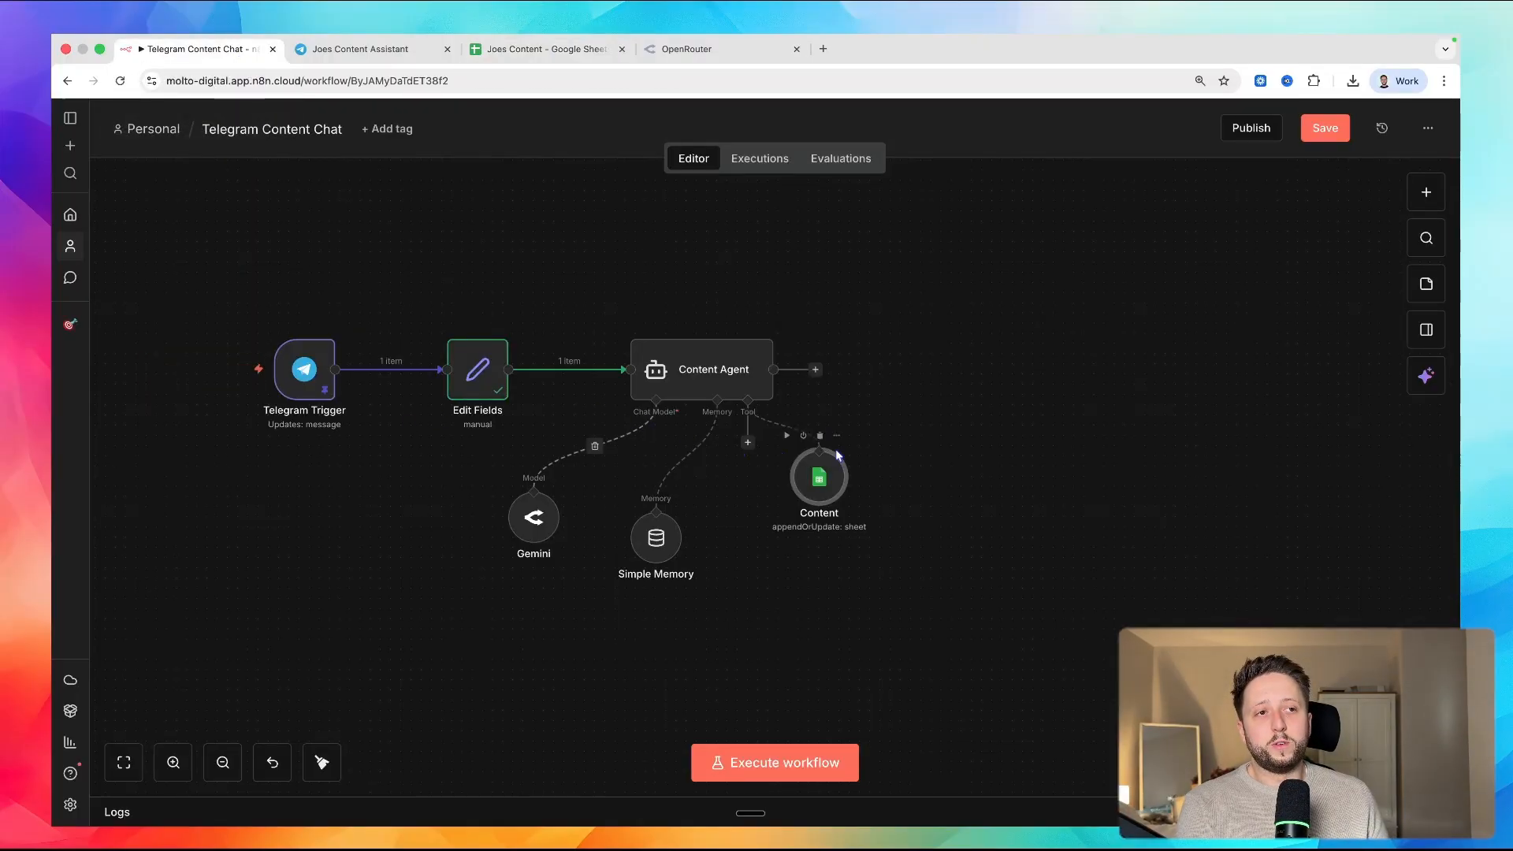
{"action": "left_click_drag", "start_coordinate": [841, 506], "coordinate": [851, 517]}
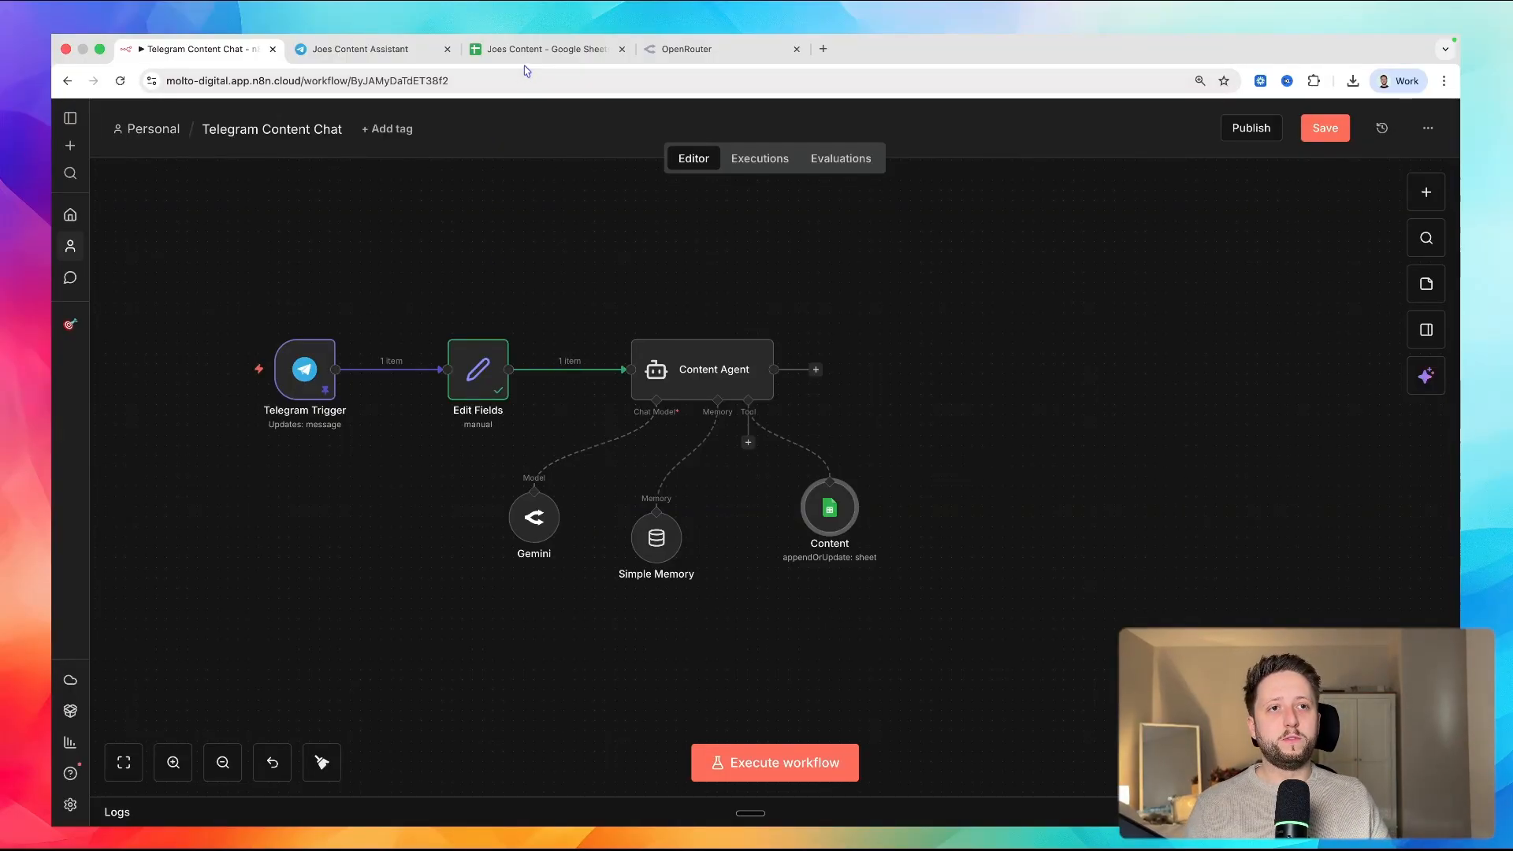
- Review the Step-by-Step post and neighbouring columns in the Joes Content spreadsheet, and return to the n8n workflow
{"action": "left_click", "coordinate": [544, 49]}
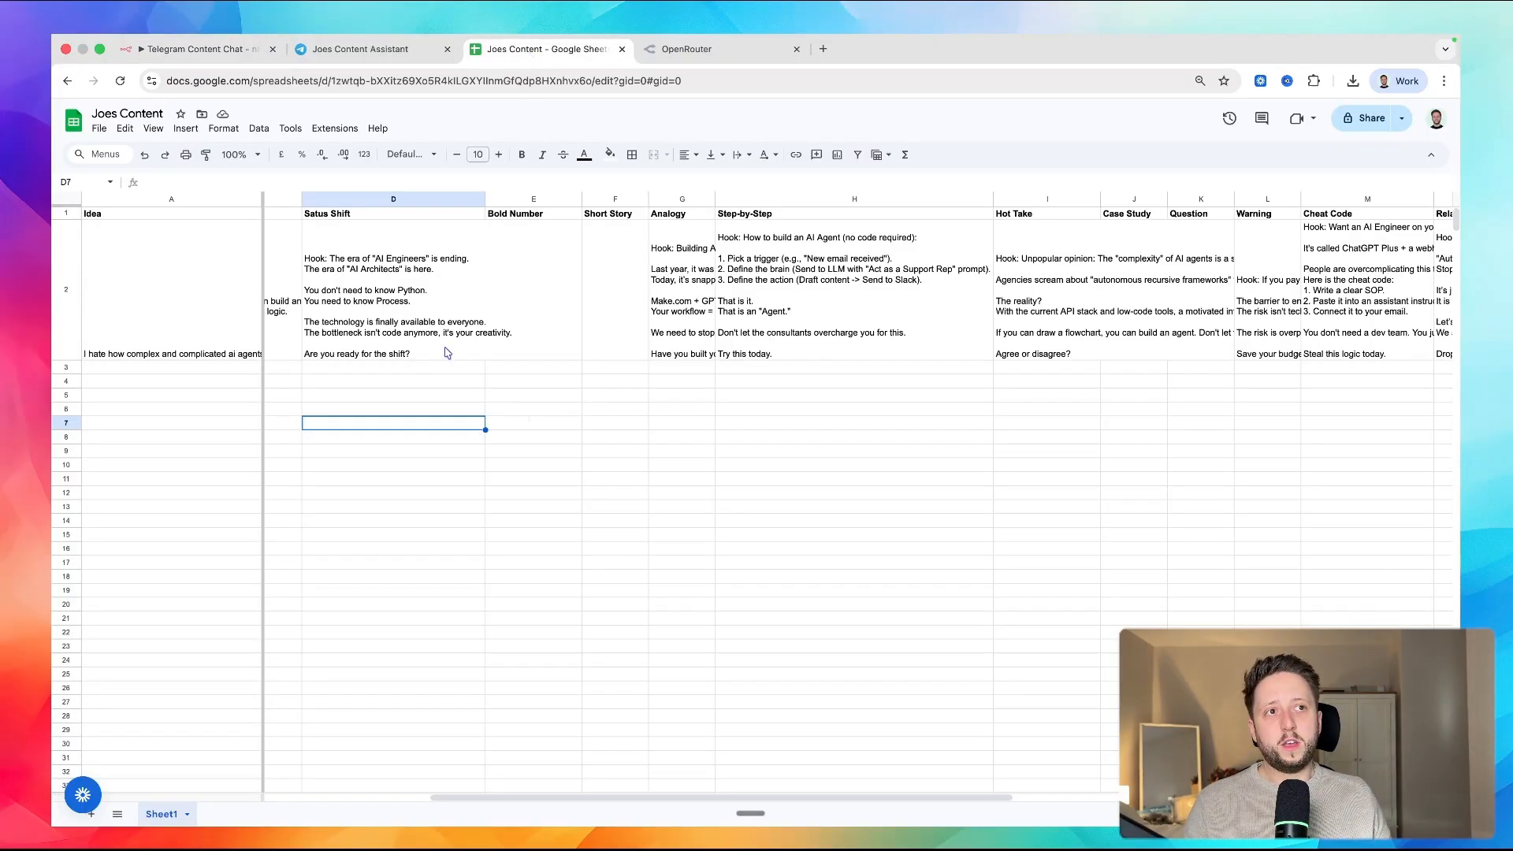
{"action": "scroll", "coordinate": [447, 353], "scroll_direction": "right", "scroll_amount": 3}
{"action": "left_click", "coordinate": [703, 289]}
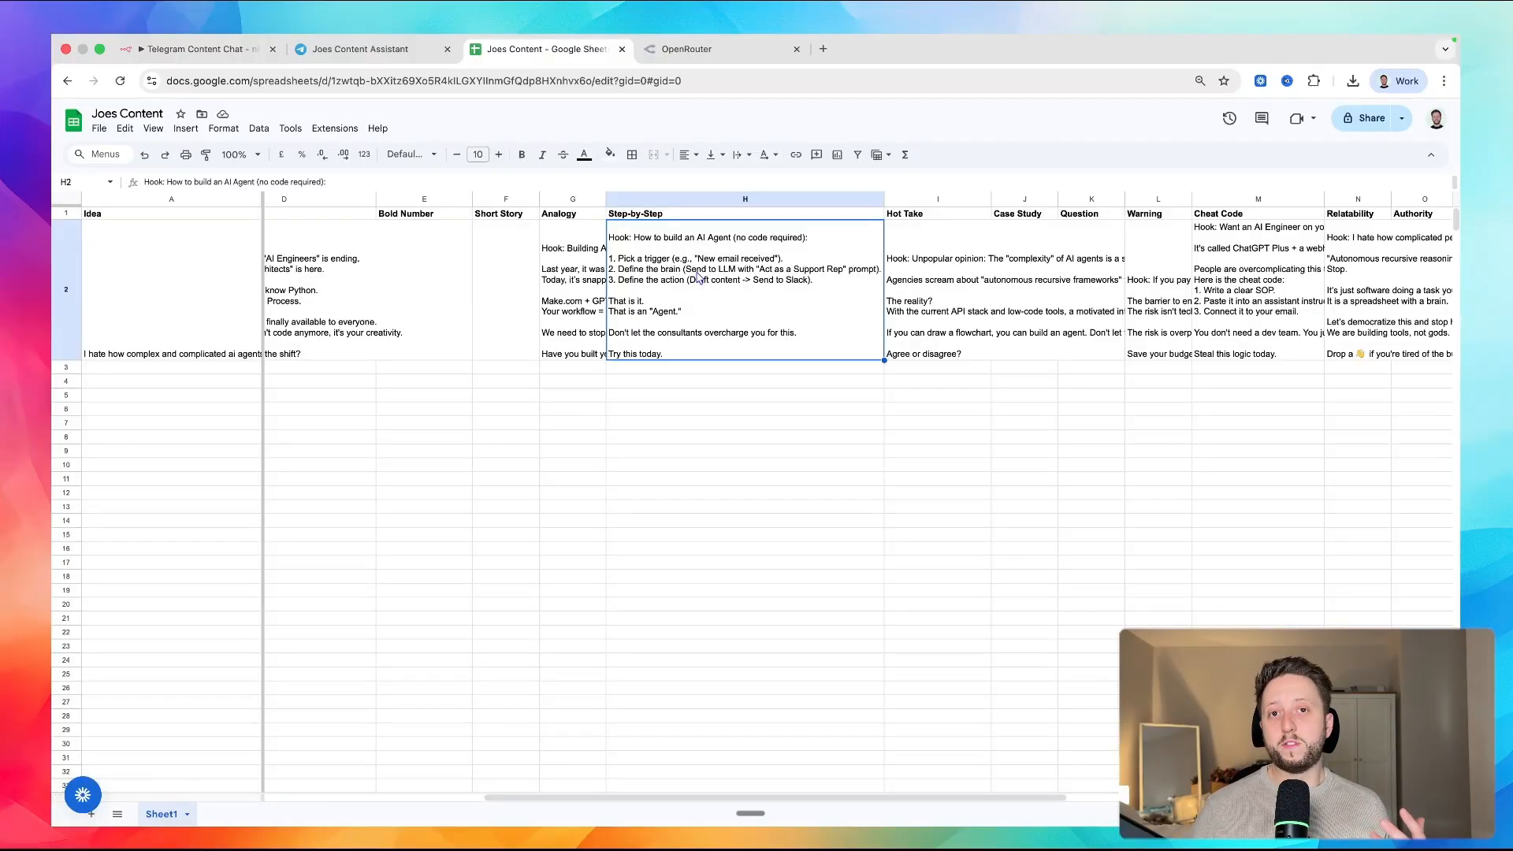
{"action": "scroll", "coordinate": [638, 208], "scroll_direction": "down", "scroll_amount": 1}
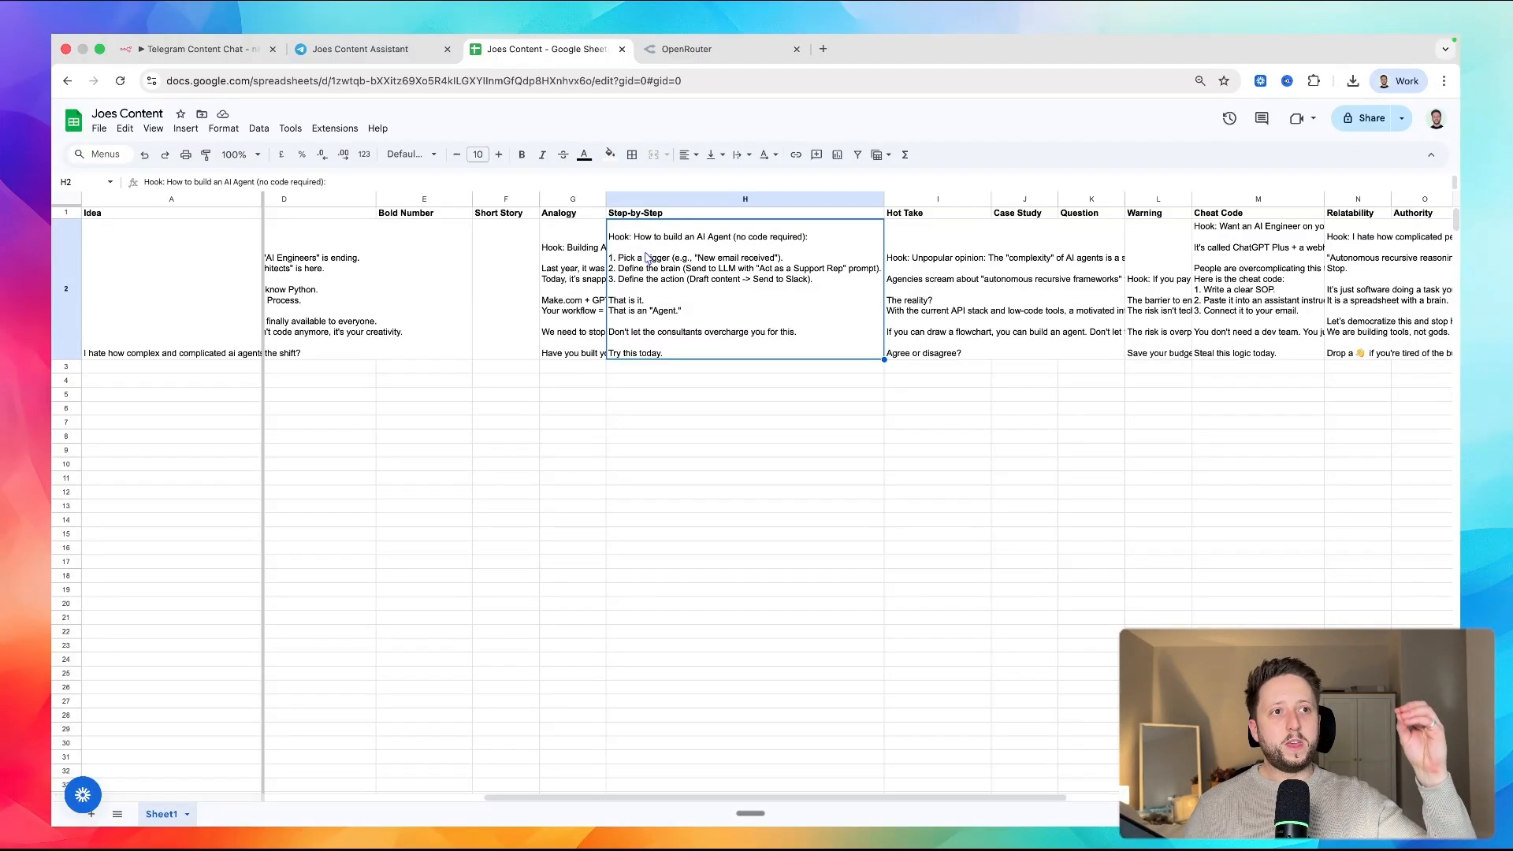
{"action": "scroll", "coordinate": [844, 300], "scroll_direction": "right", "scroll_amount": 3}
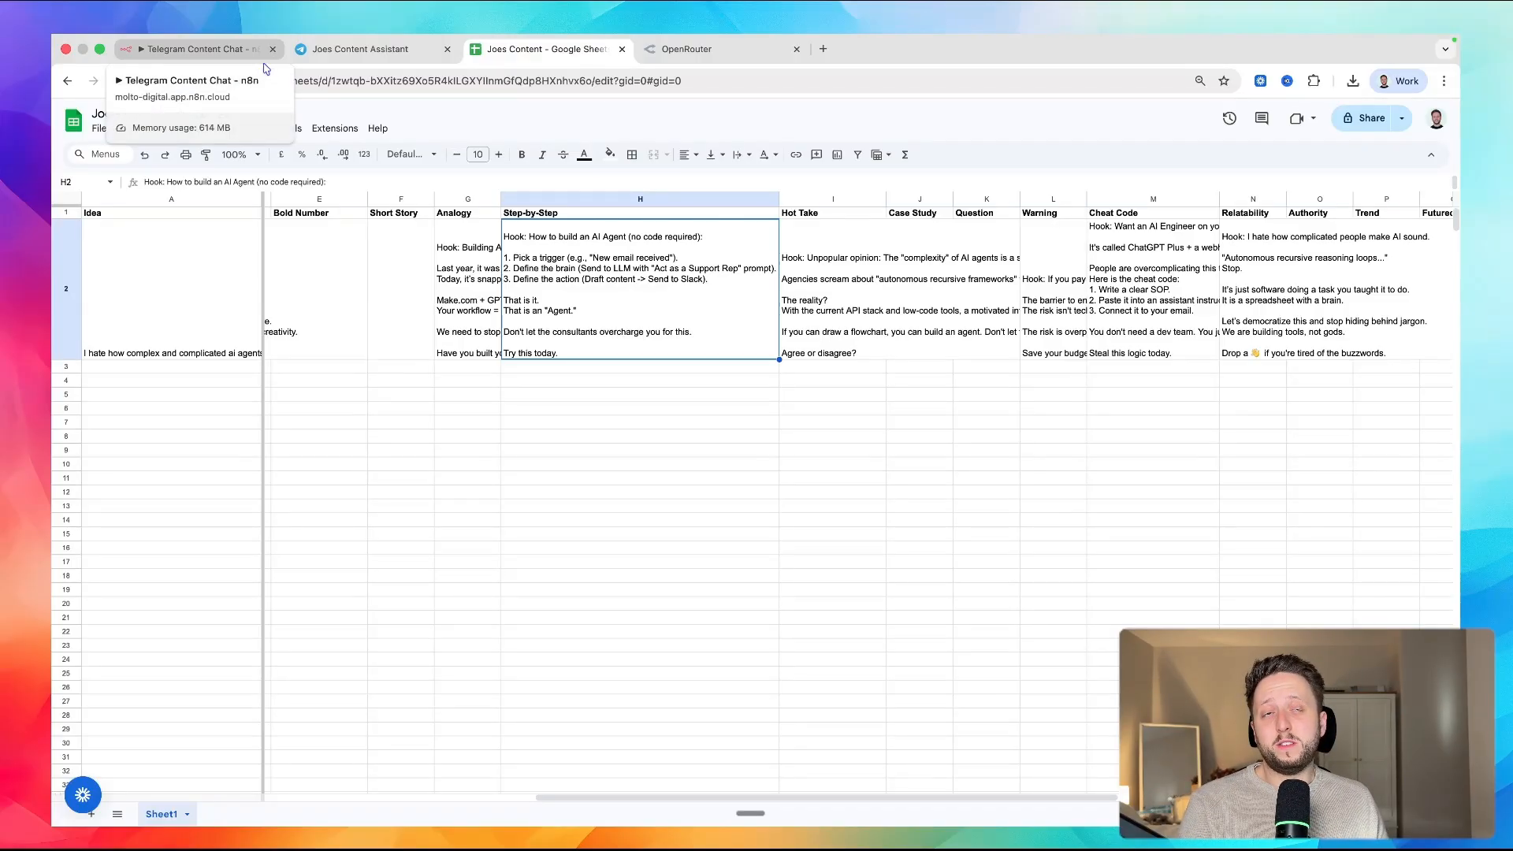
{"action": "left_click", "coordinate": [234, 52]}
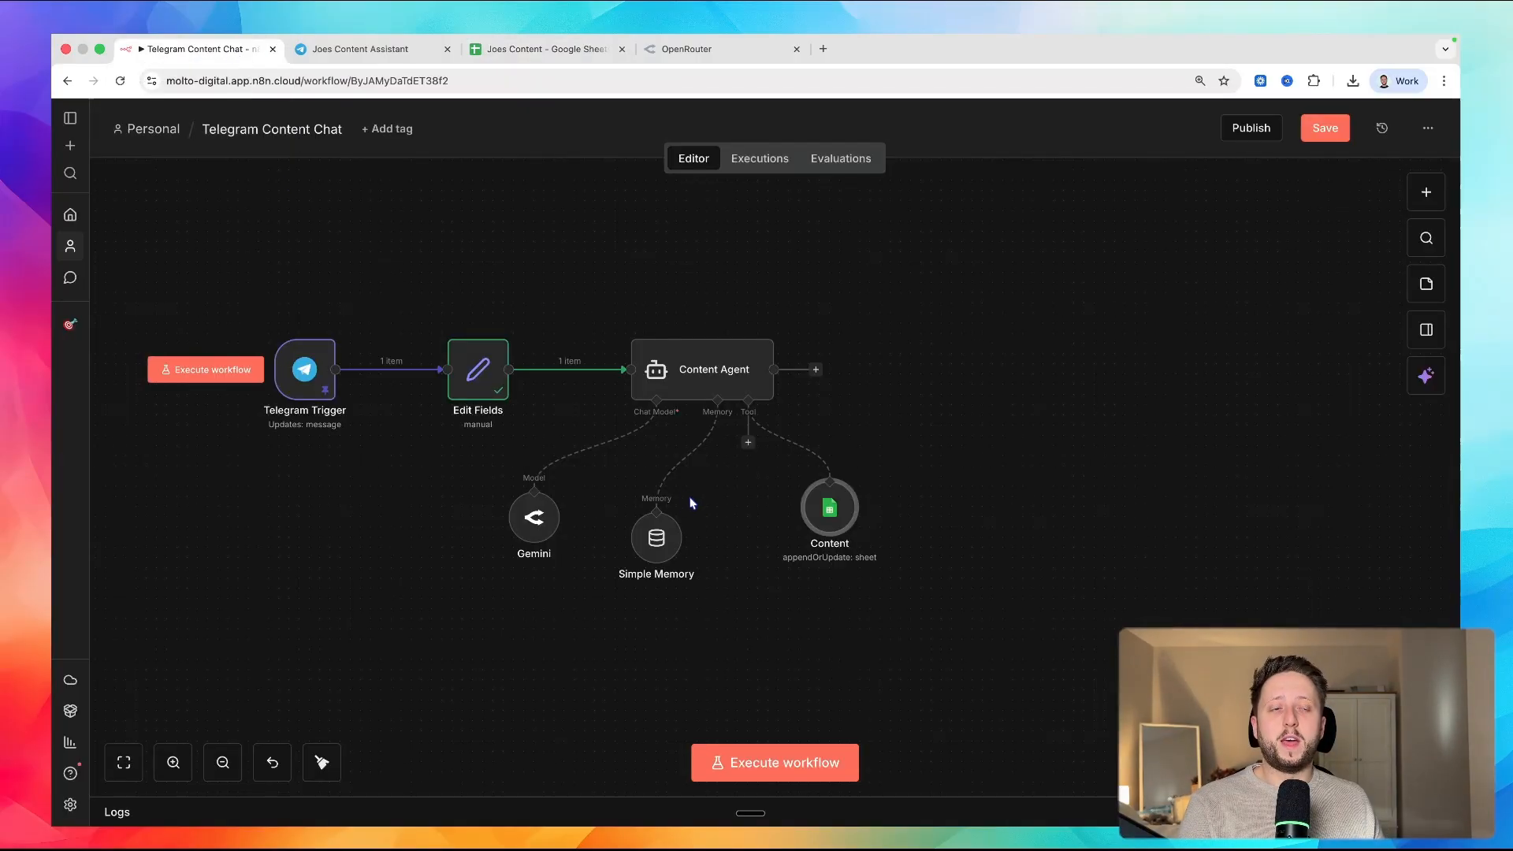
{"action": "left_click_drag", "start_coordinate": [214, 282], "coordinate": [1069, 668]}
{"action": "scroll", "coordinate": [843, 465], "scroll_direction": "left", "scroll_amount": 3}
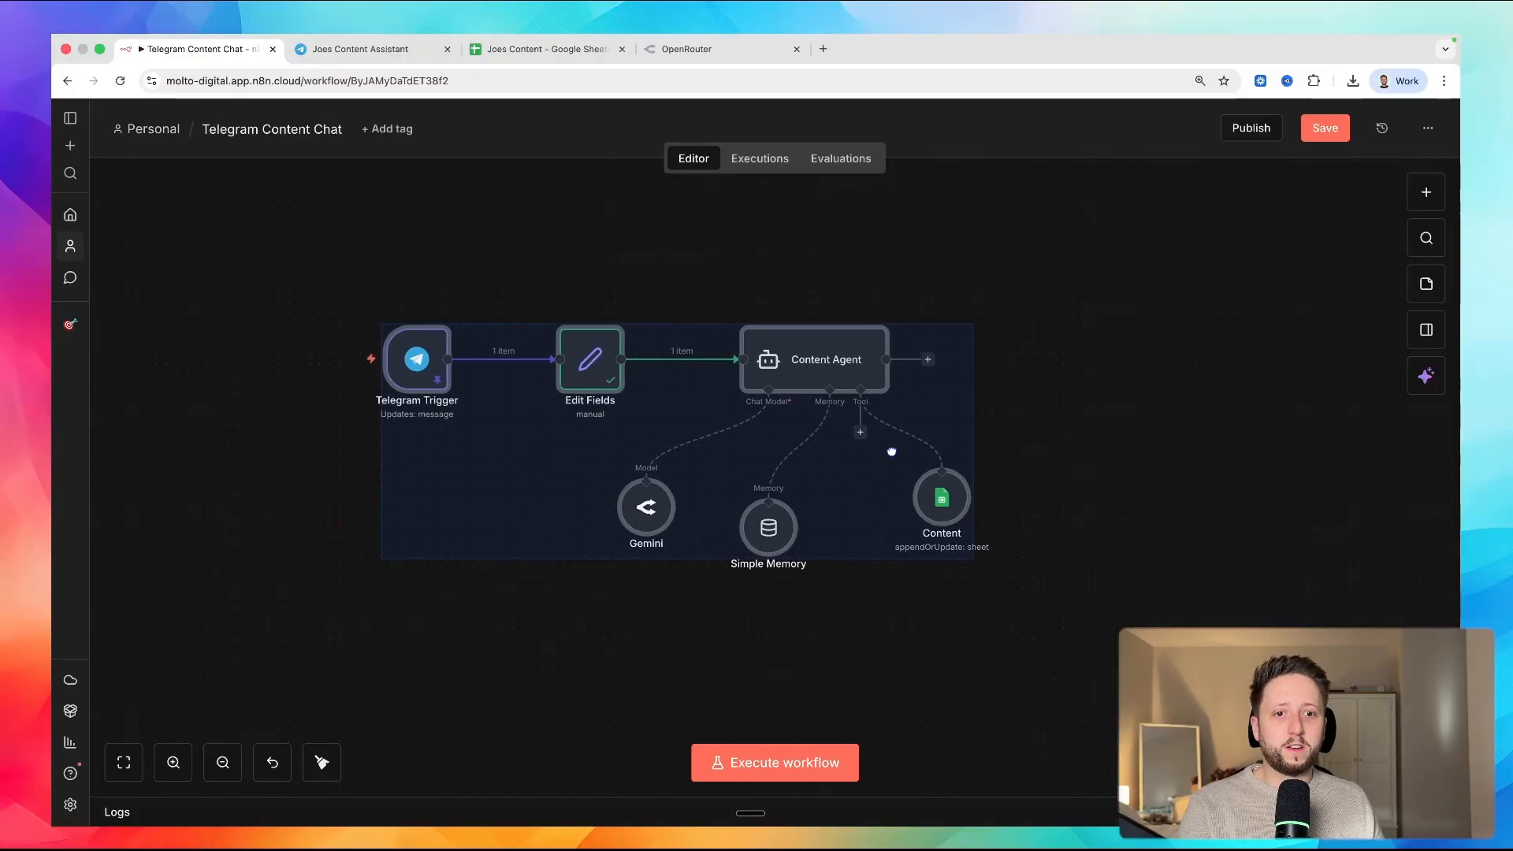
{"action": "left_click", "coordinate": [175, 763]}
{"action": "left_click", "coordinate": [517, 636]}
{"action": "scroll", "coordinate": [389, 577], "scroll_direction": "left", "scroll_amount": 2}
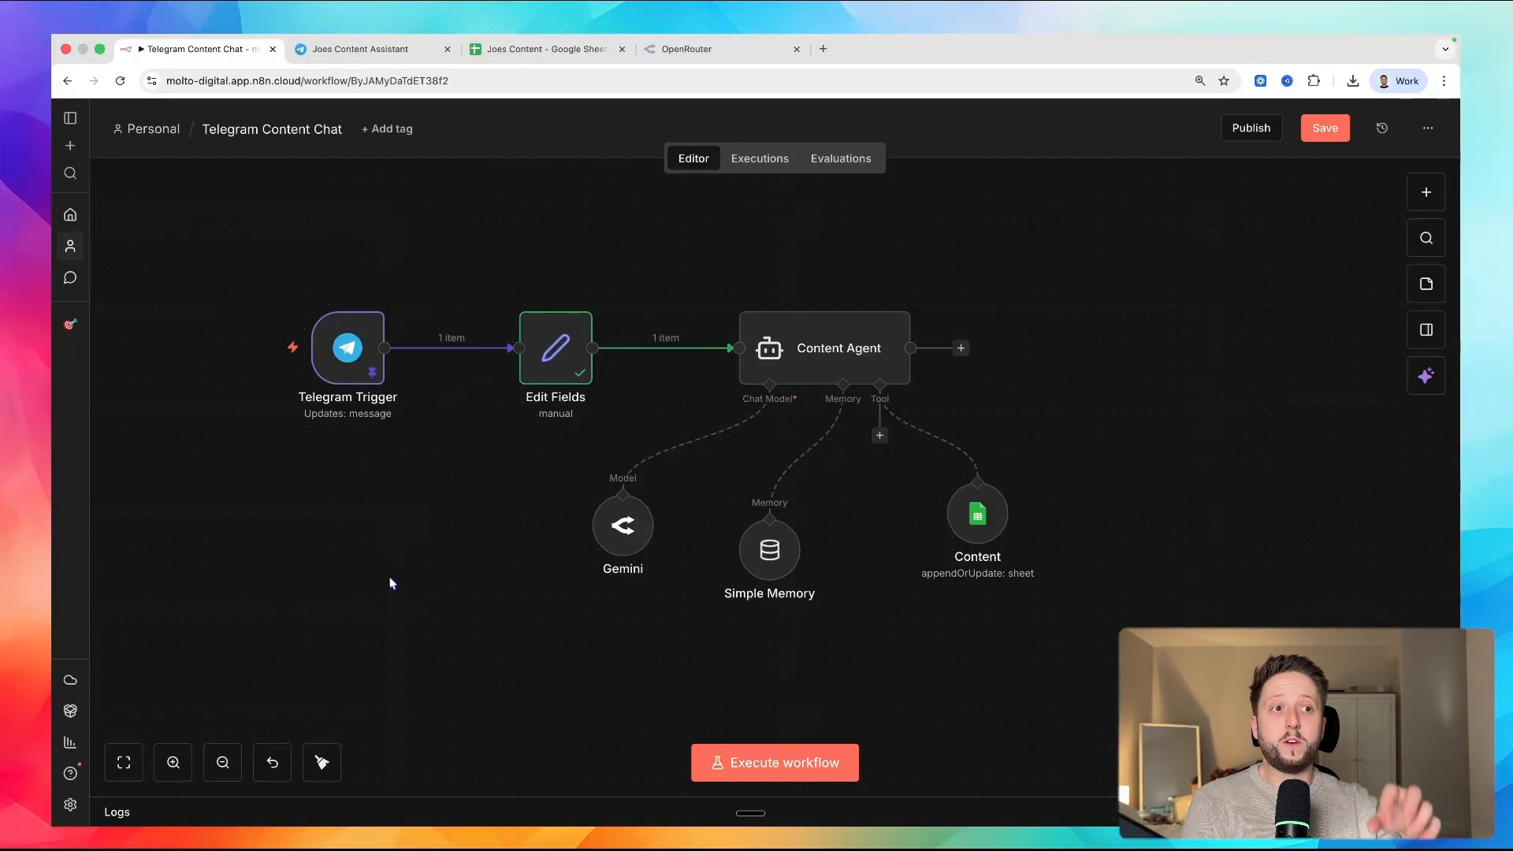
- Look at the workflow's import options, Import from URL and Import from file, without choosing one
{"action": "left_click", "coordinate": [1416, 134]}
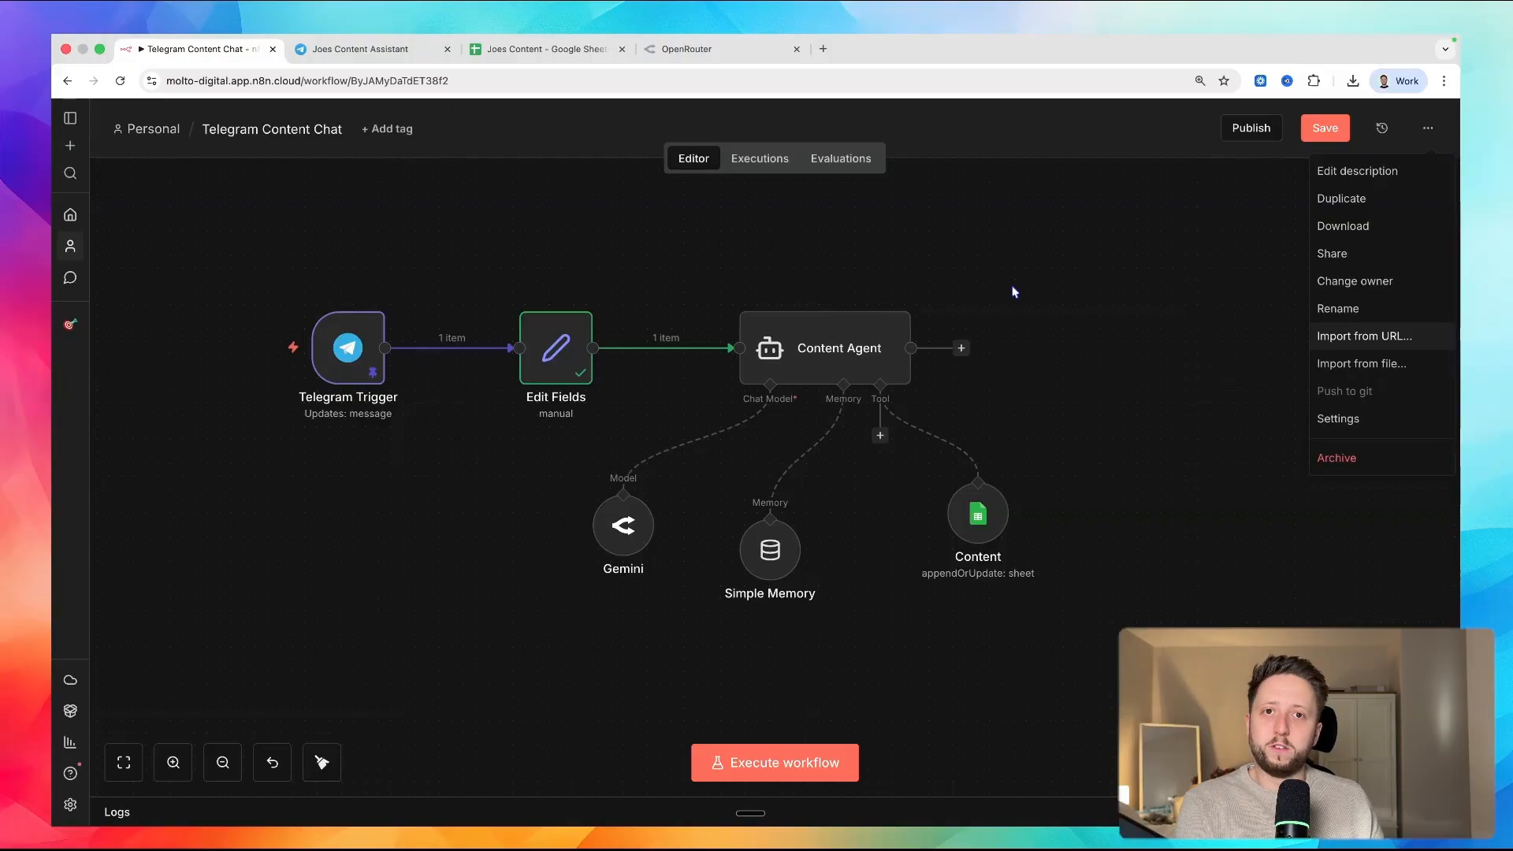
{"action": "left_click", "coordinate": [1166, 245]}
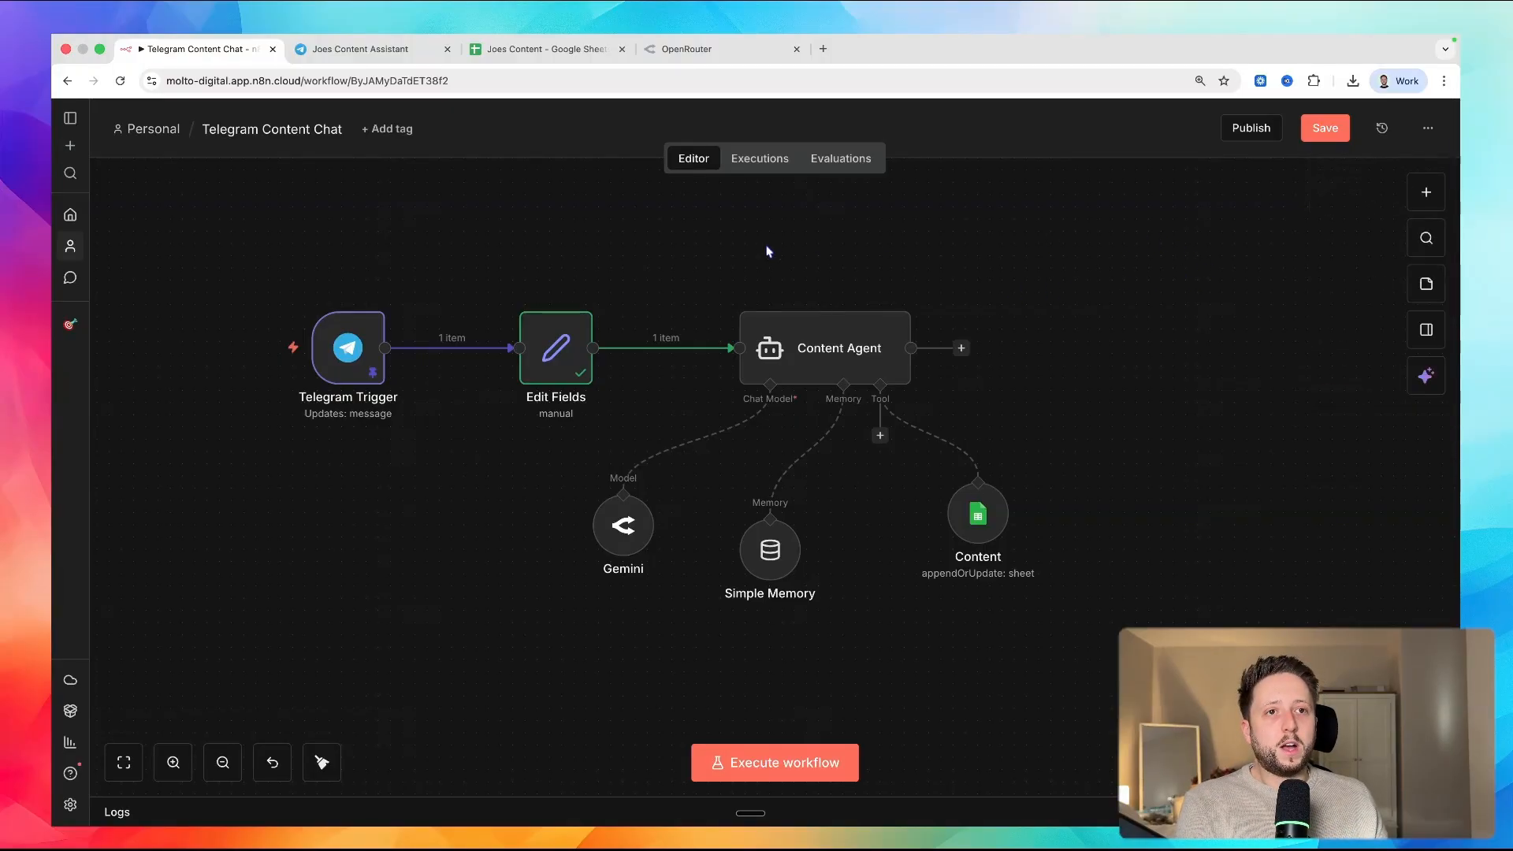
- Review the Content Agent's user prompt and its full system message, from the core idea through the angle list and draft rules, and return to the canvas
{"action": "mouse_move", "coordinate": [803, 346]}
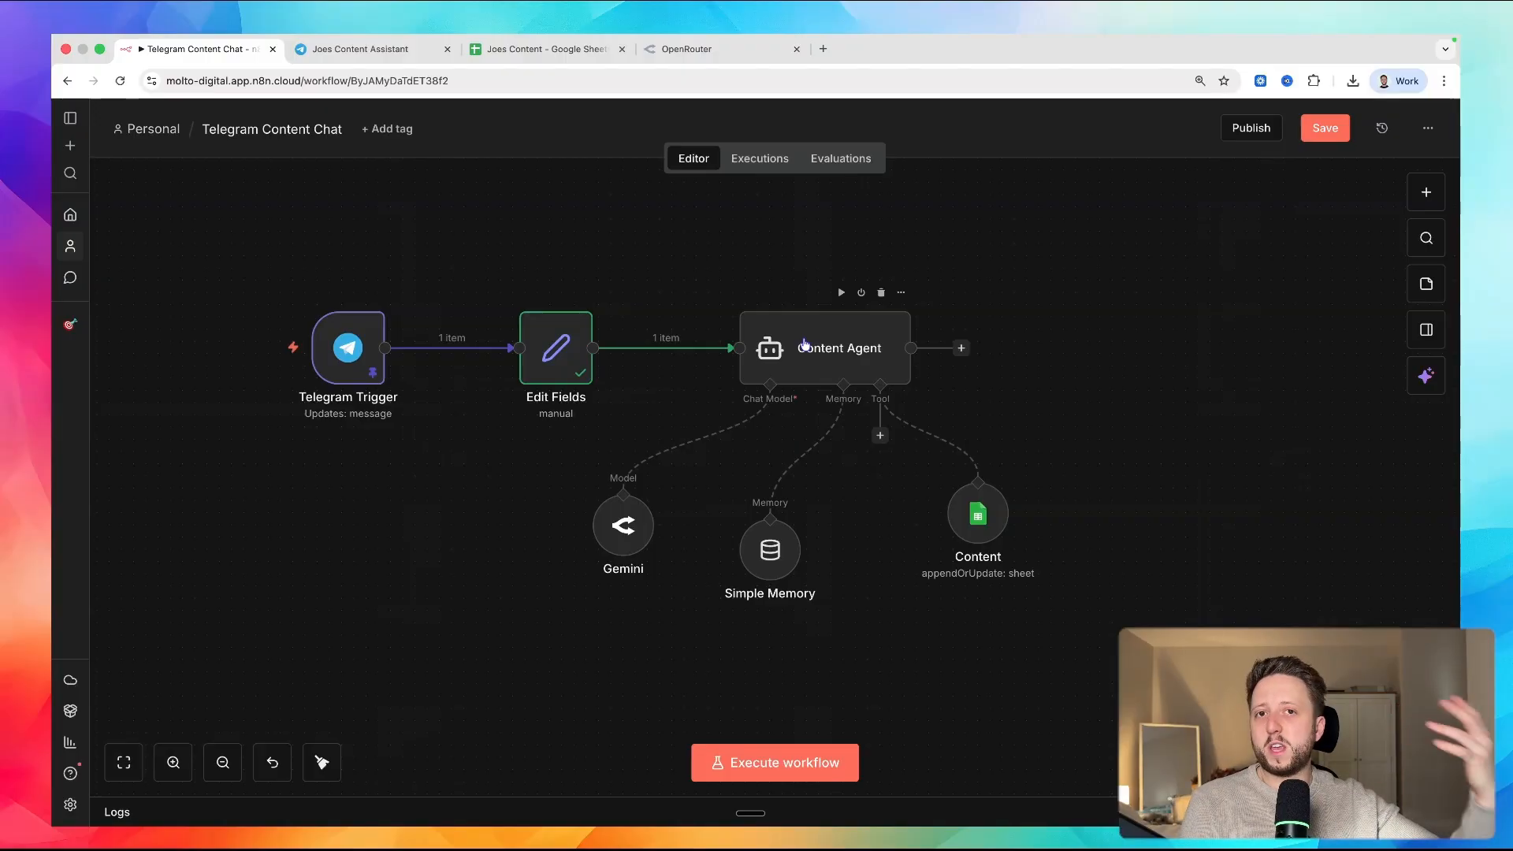
{"action": "left_click", "coordinate": [807, 344]}
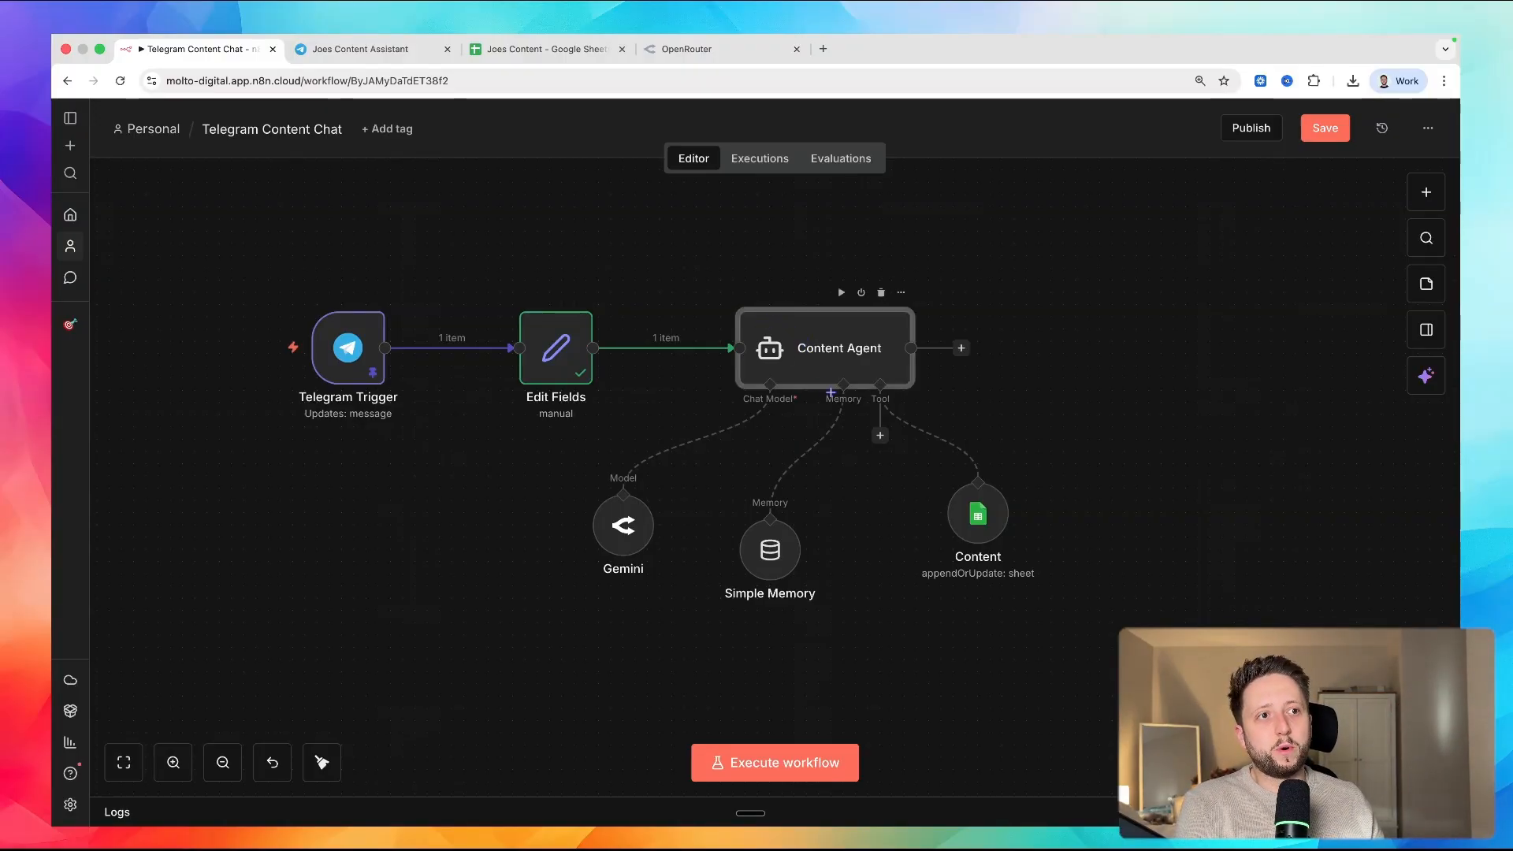
{"action": "double_click", "coordinate": [830, 350]}
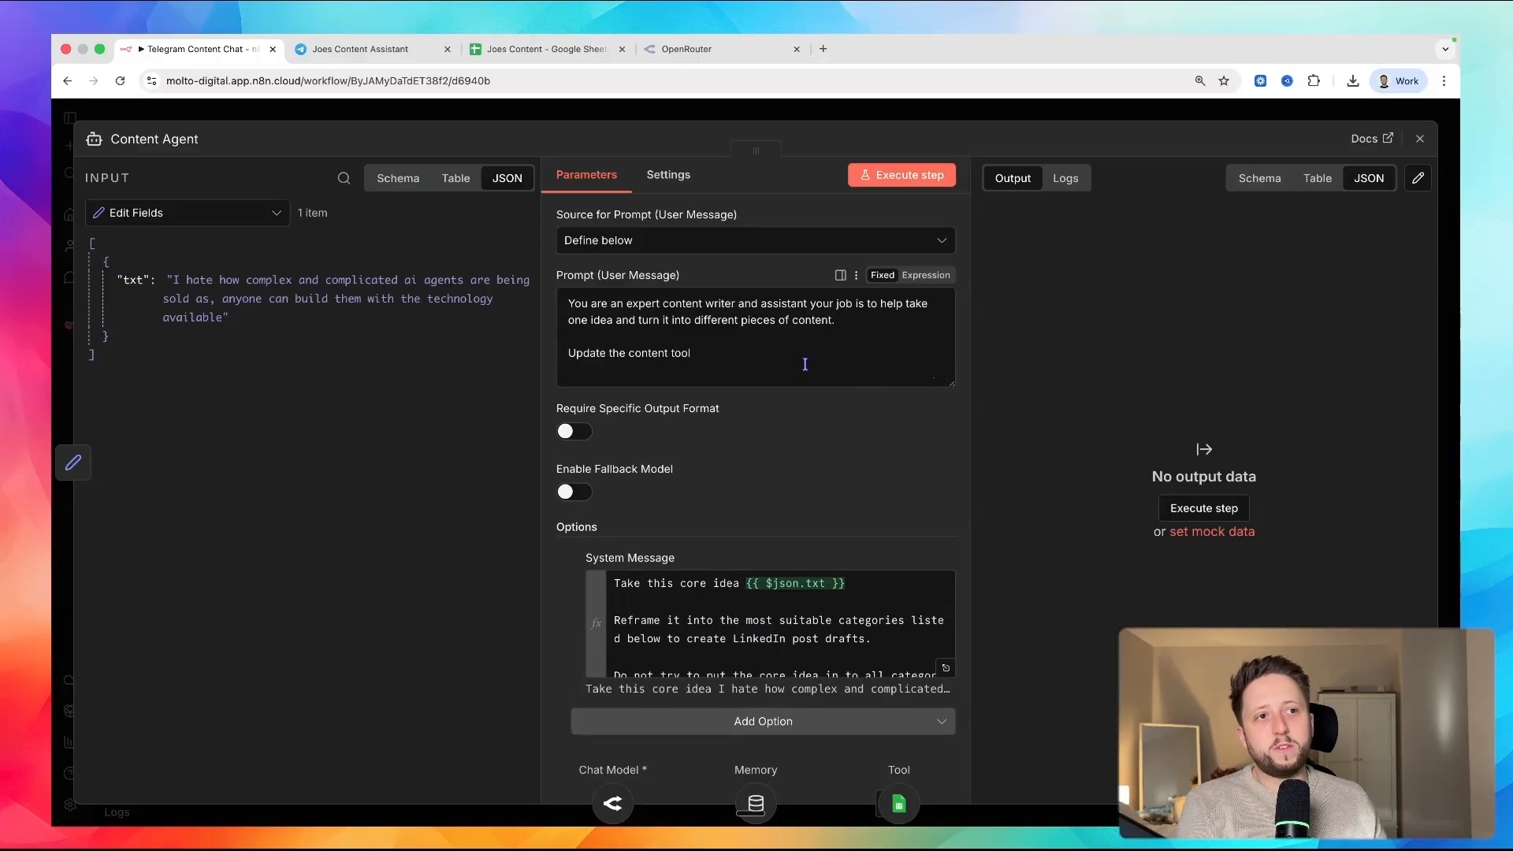
{"action": "scroll", "coordinate": [735, 386], "scroll_direction": "down", "scroll_amount": 1}
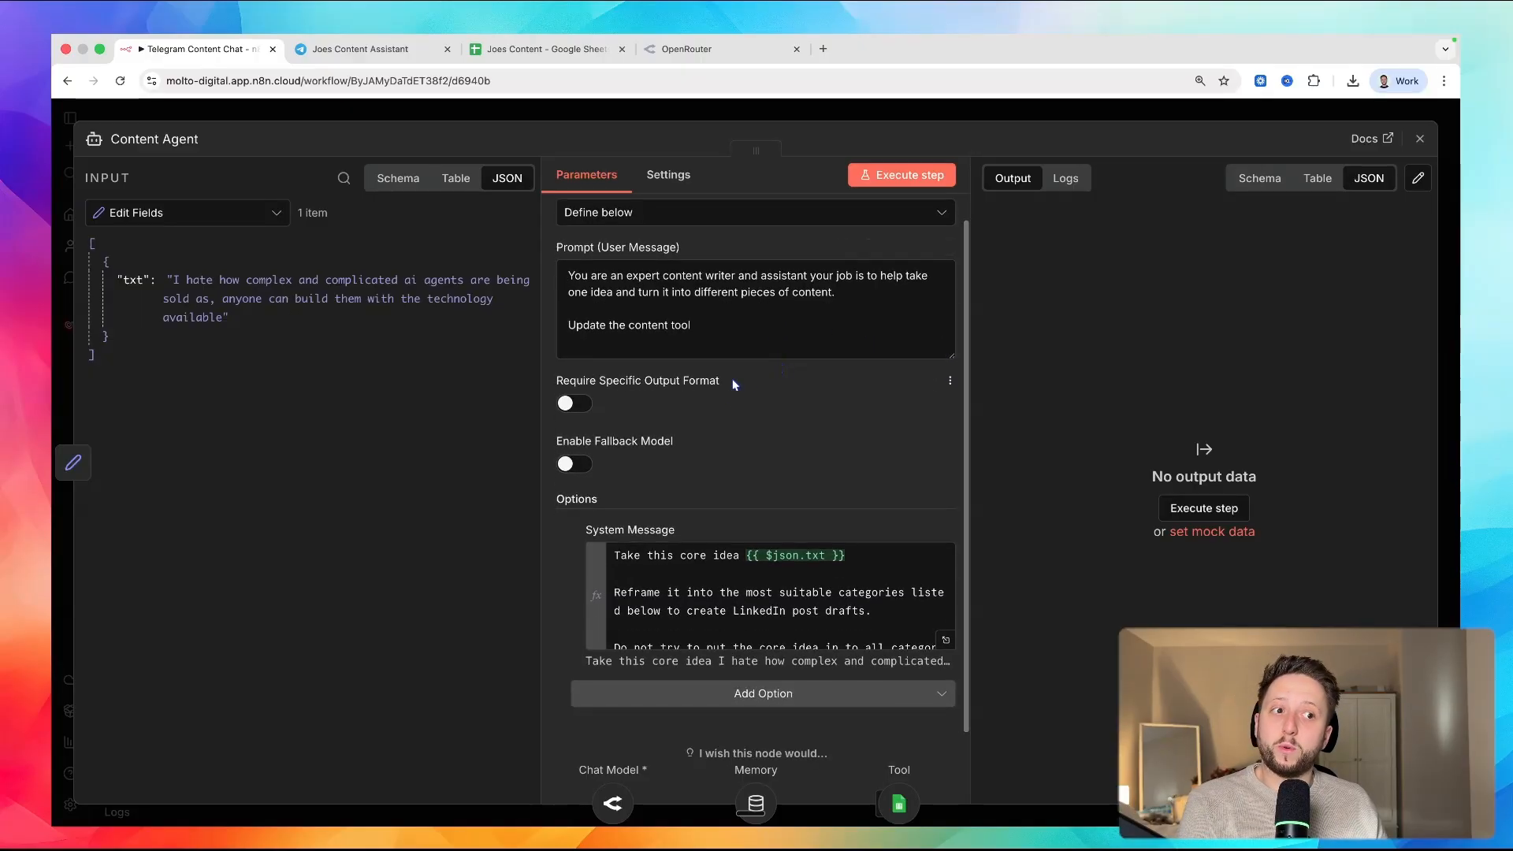
{"action": "scroll", "coordinate": [733, 385], "scroll_direction": "down", "scroll_amount": 1}
{"action": "left_click", "coordinate": [946, 609]}
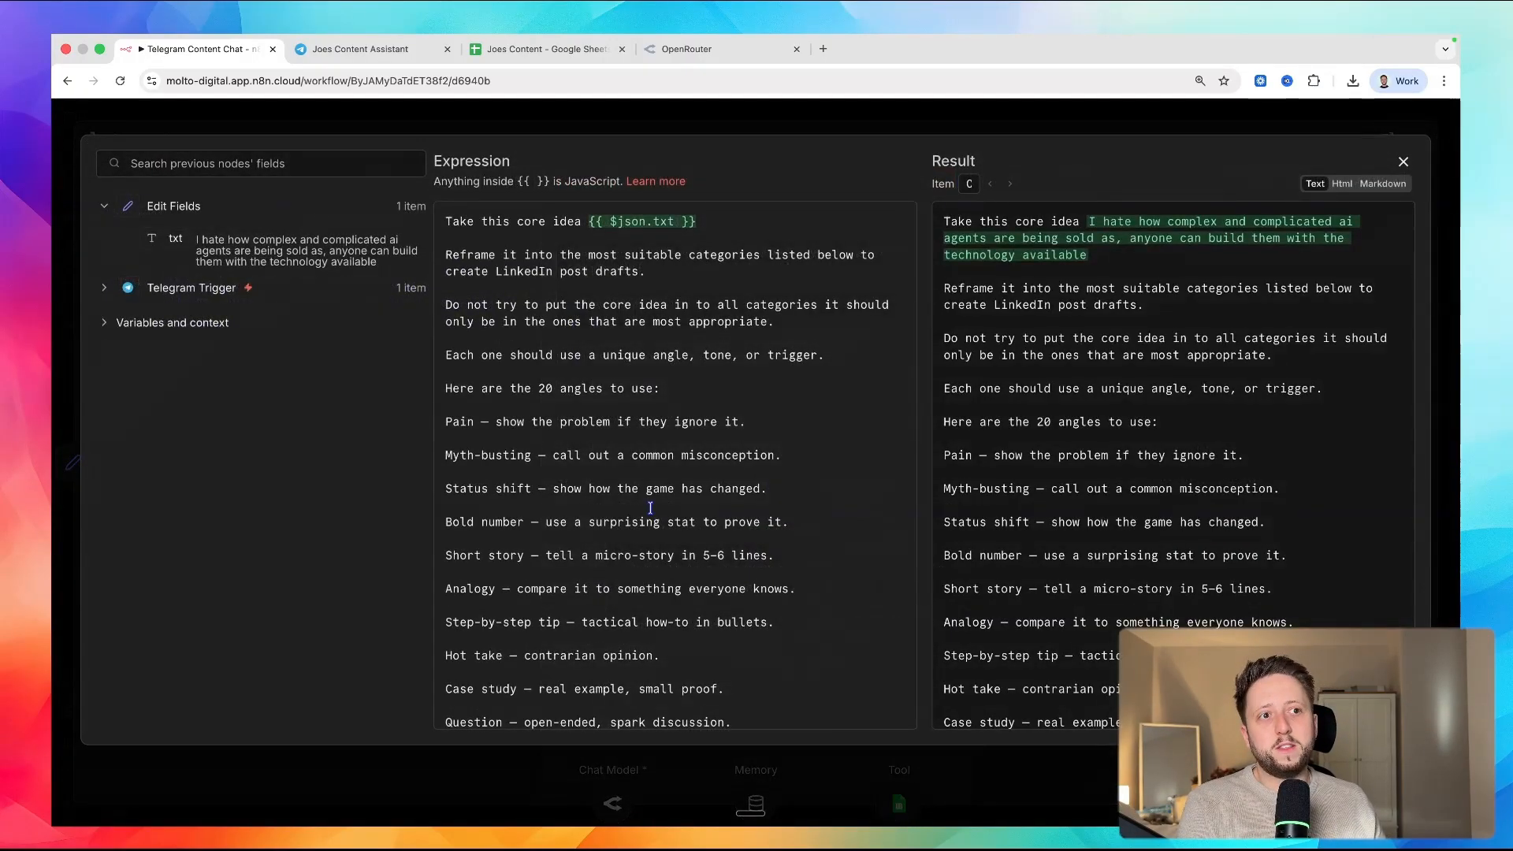
{"action": "scroll", "coordinate": [651, 509], "scroll_direction": "down", "scroll_amount": 10}
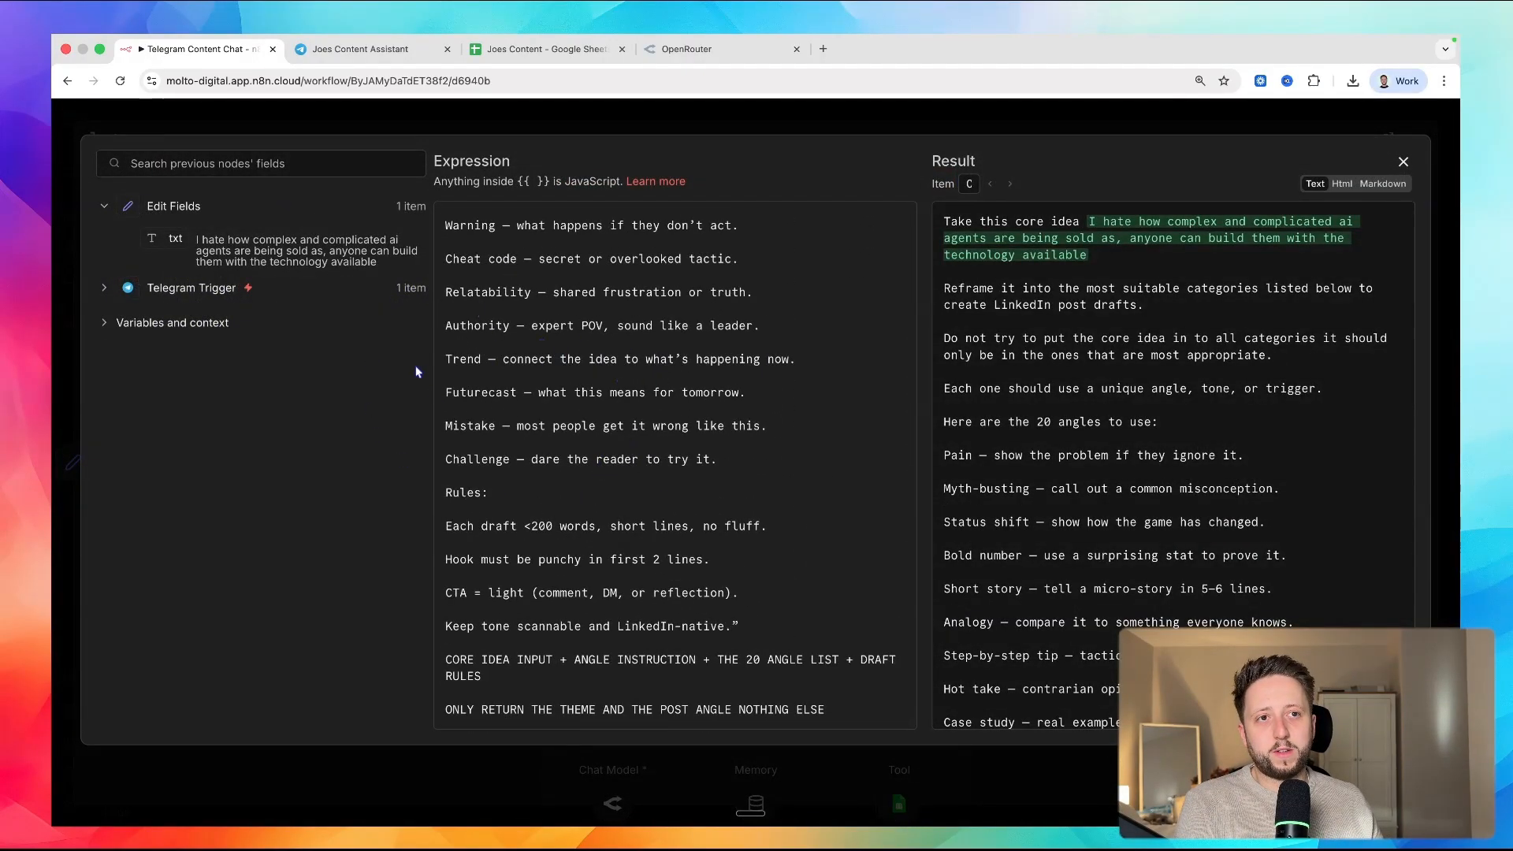
{"action": "scroll", "coordinate": [535, 435], "scroll_direction": "up", "scroll_amount": 10}
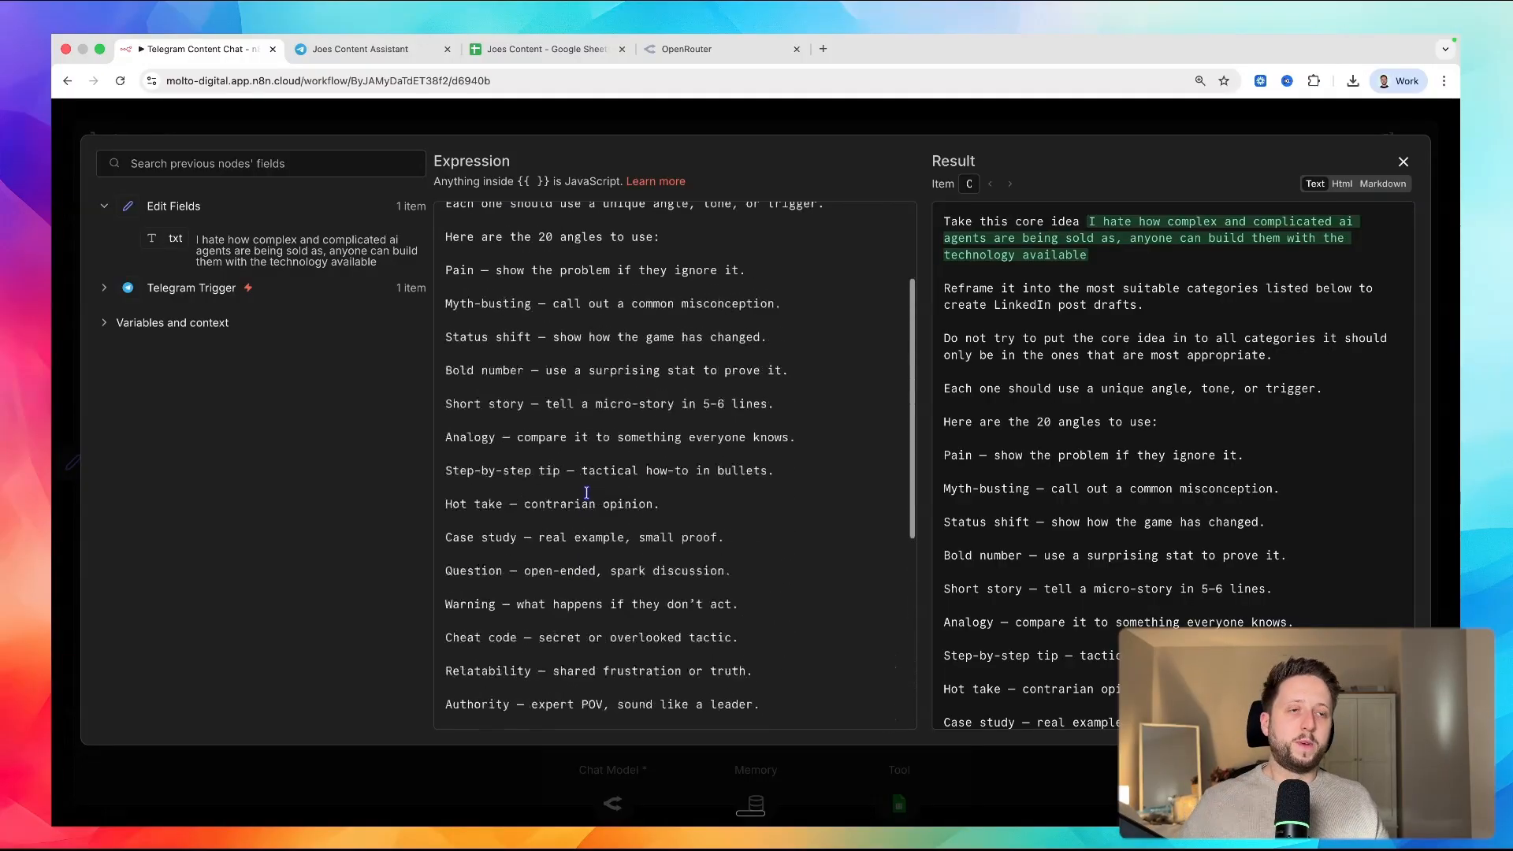
{"action": "key", "text": "Escape"}
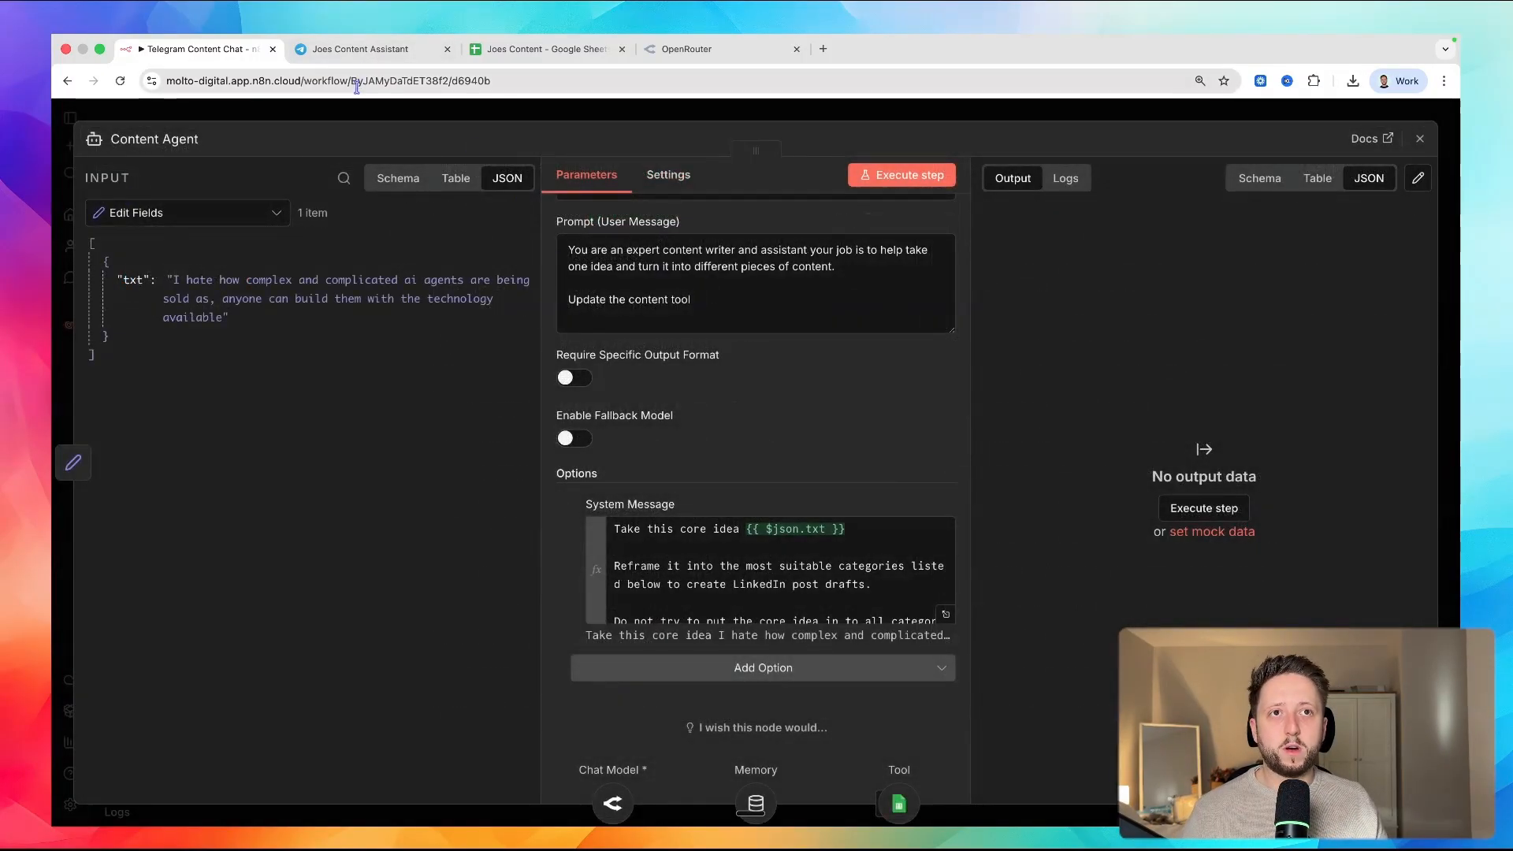
{"action": "left_click", "coordinate": [347, 111]}
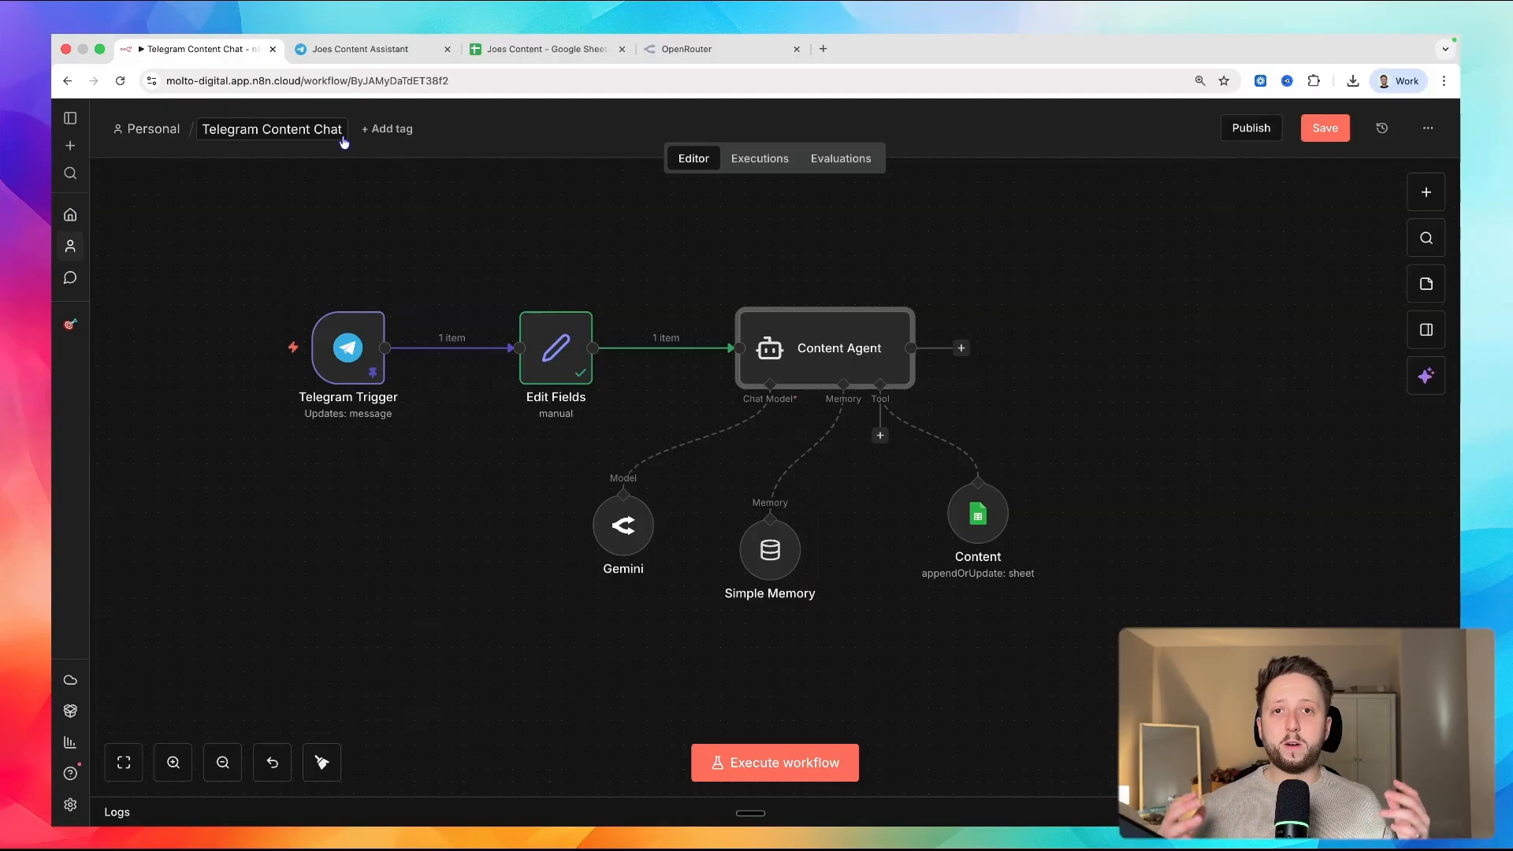